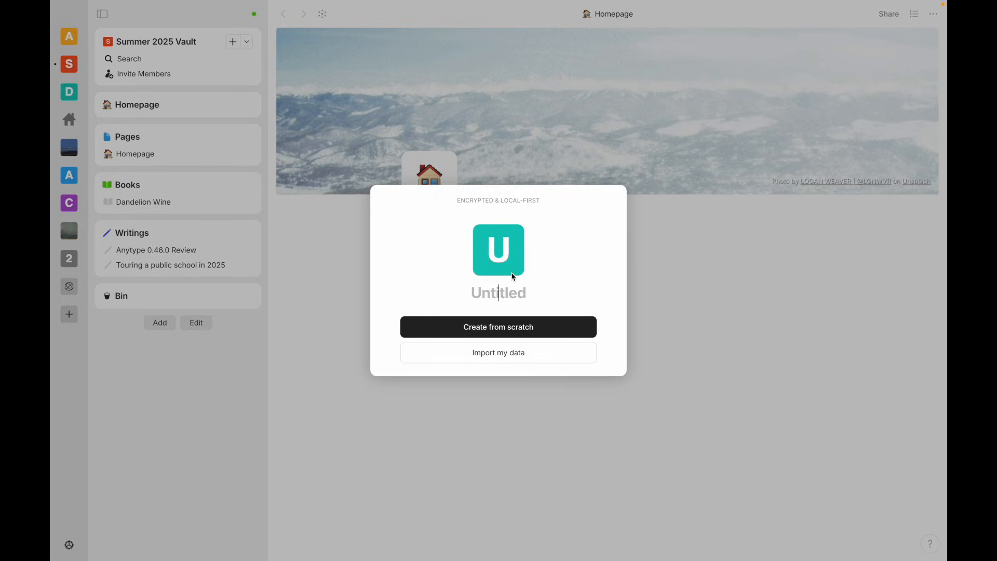
- Create a space from scratch named New Space and set the sidebar to show only widgets
type("New Space")
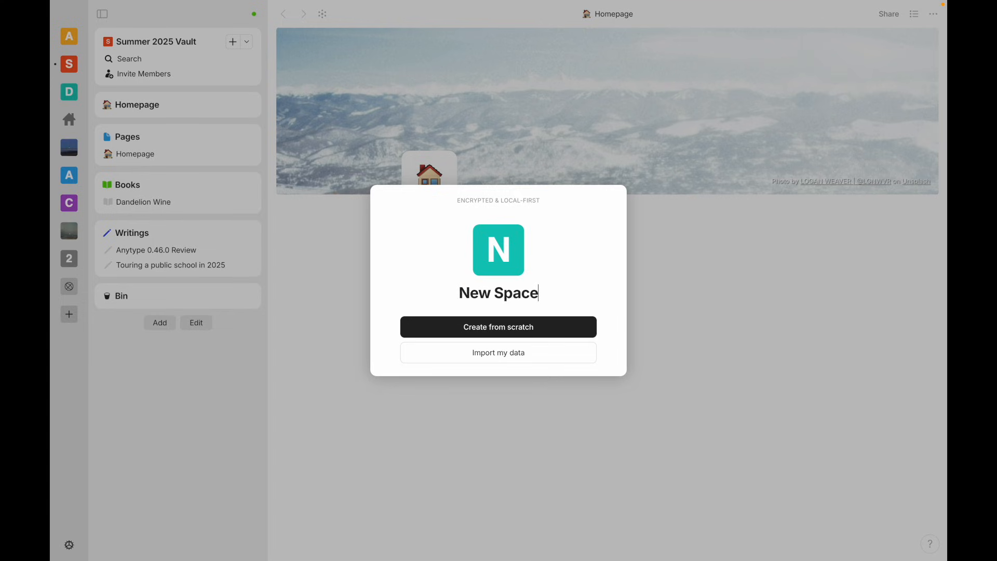
key("Return")
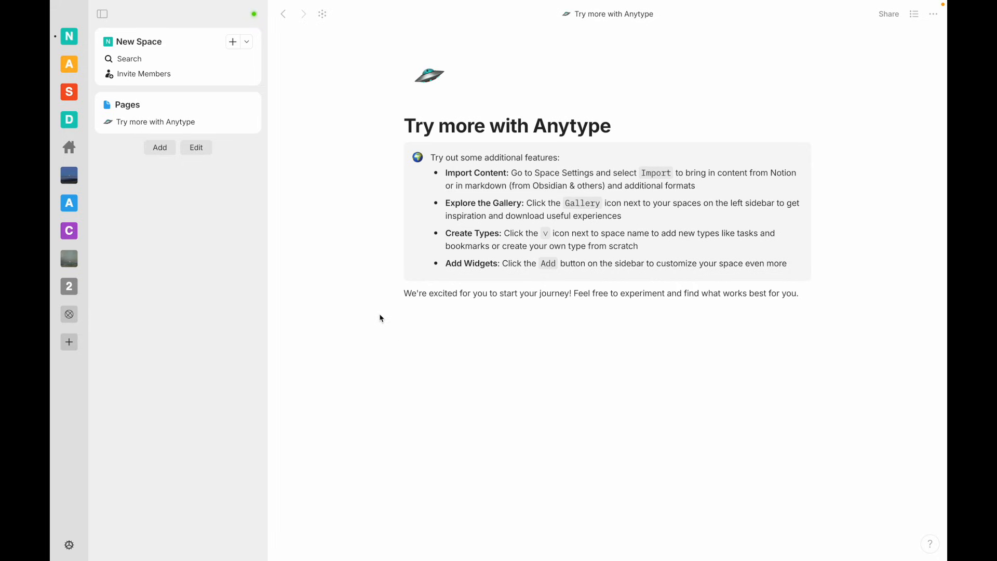
left_click(102, 14)
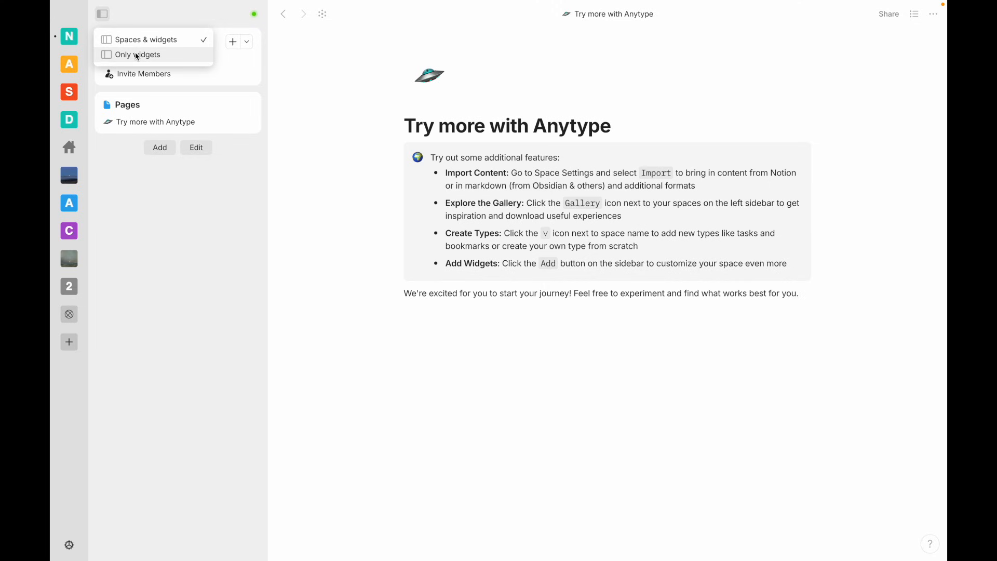
left_click(138, 55)
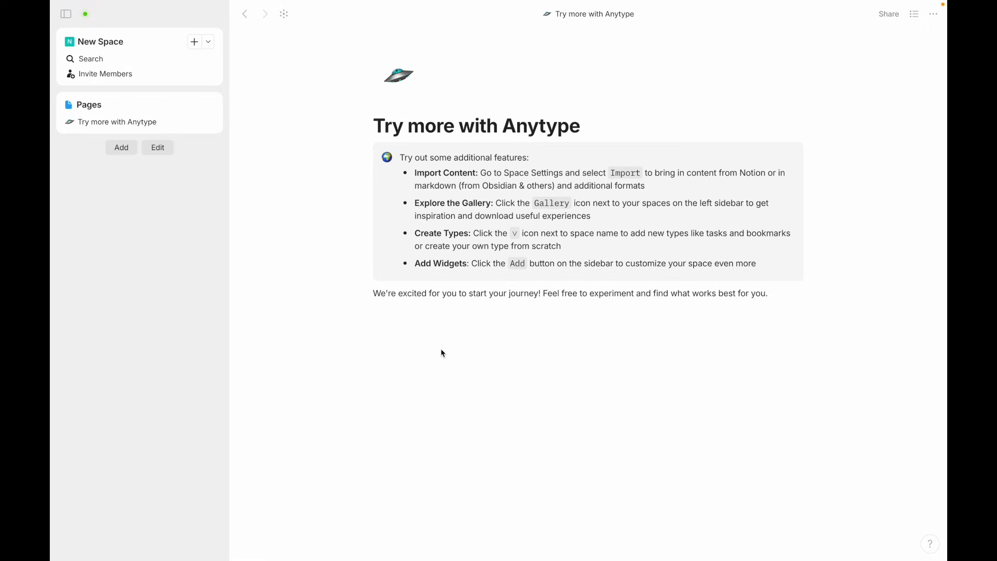
- Create a new page in the space without a template and title it Homepage
left_click(208, 42)
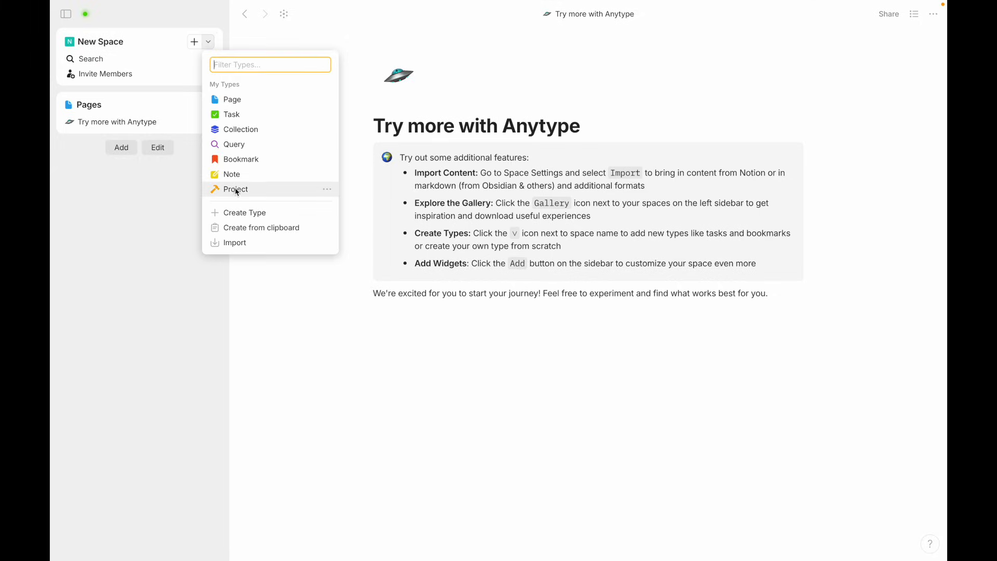
left_click(208, 43)
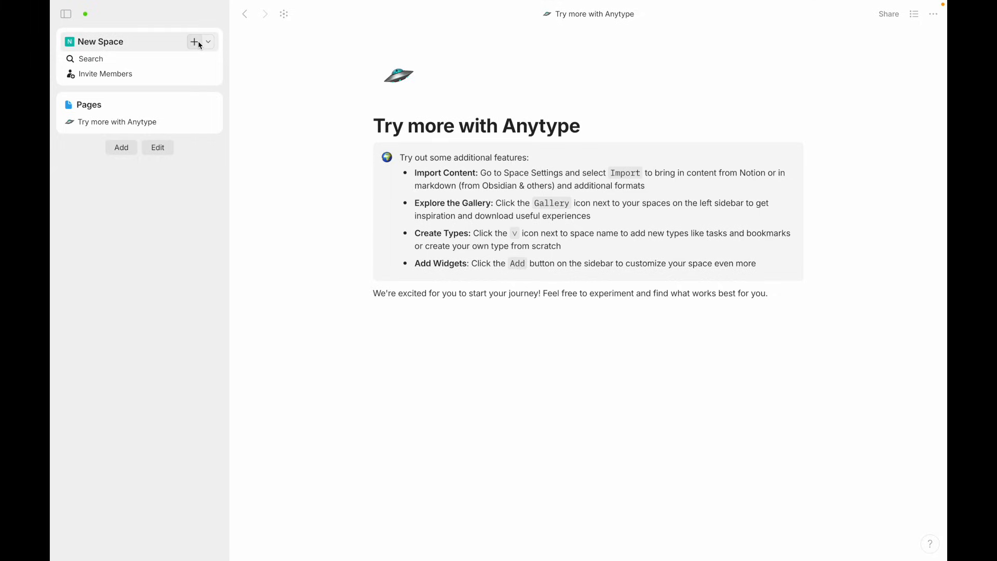
left_click(195, 42)
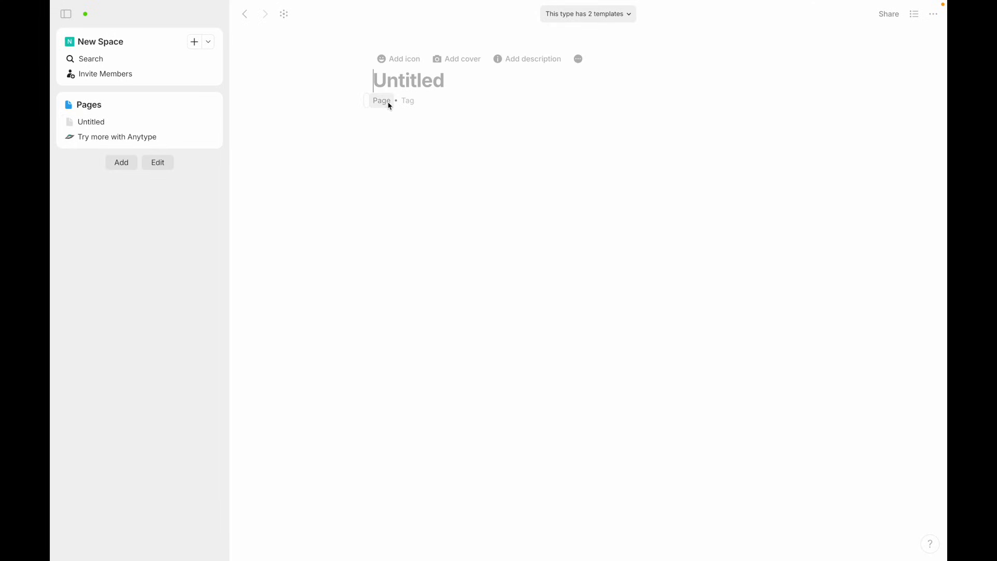
left_click(622, 18)
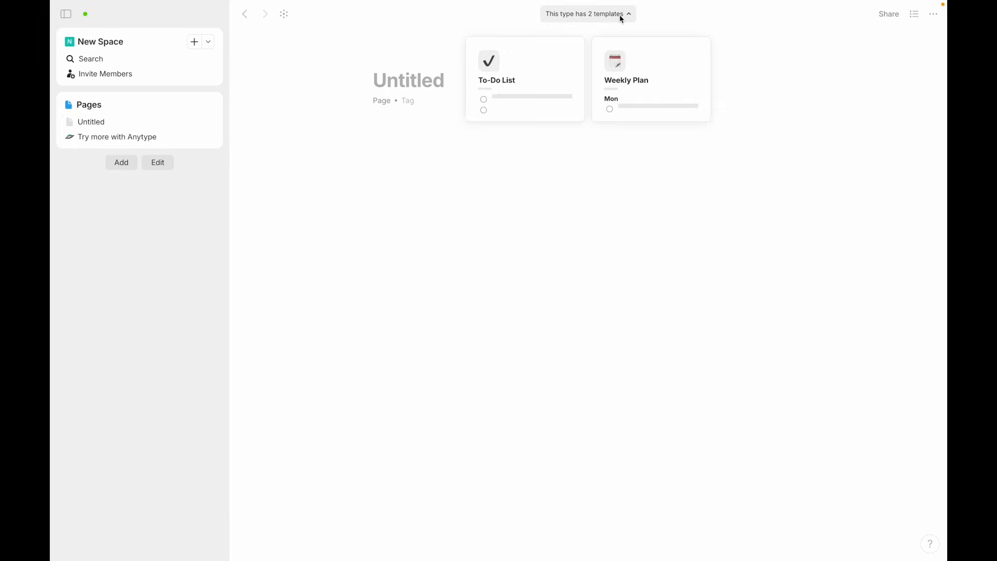
left_click(622, 18)
left_click(433, 81)
type("Homepage")
key("Return")
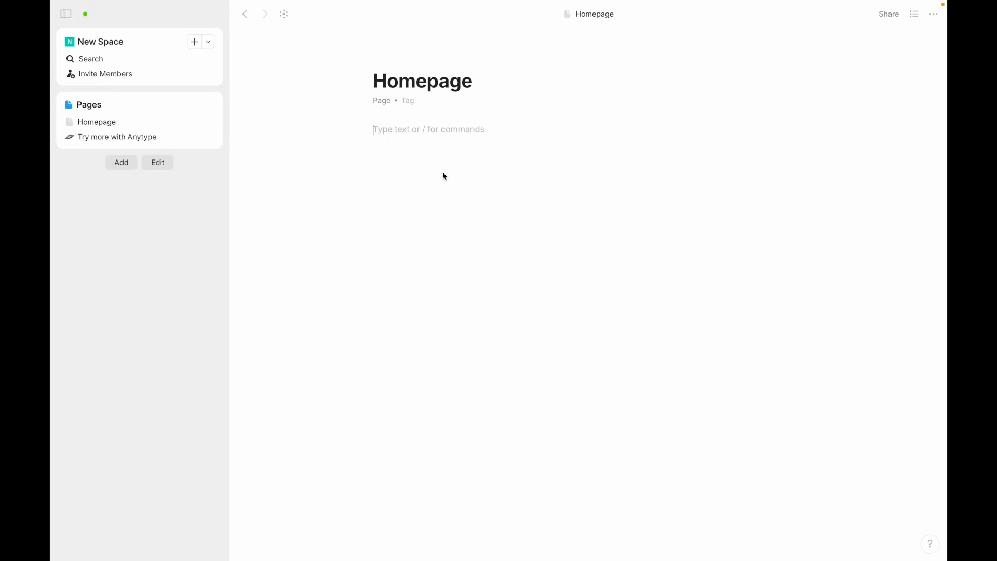
- Give the Homepage page the recently used house emoji as its icon
left_click(398, 59)
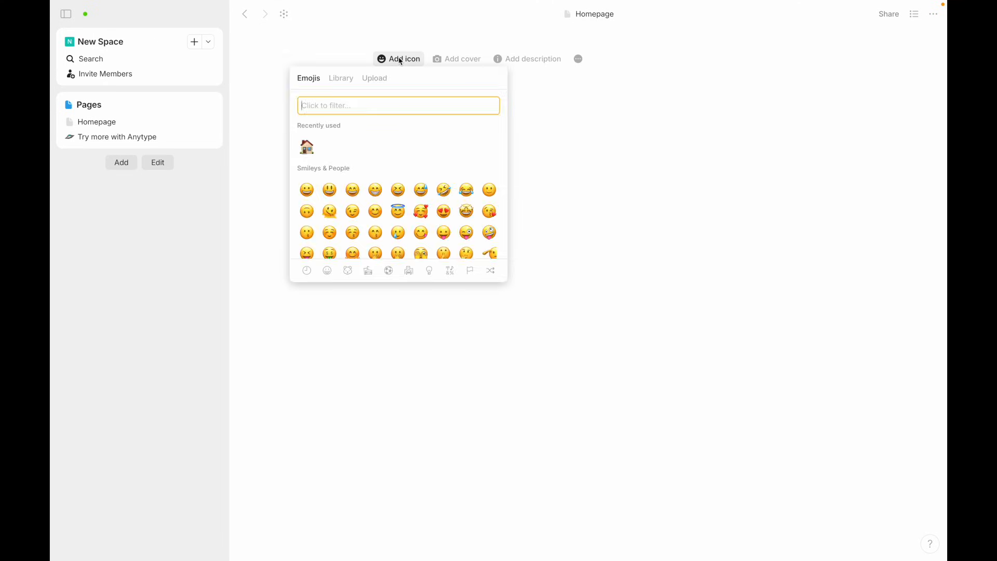
scroll(353, 136, "down", 5)
scroll(353, 132, "up", 5)
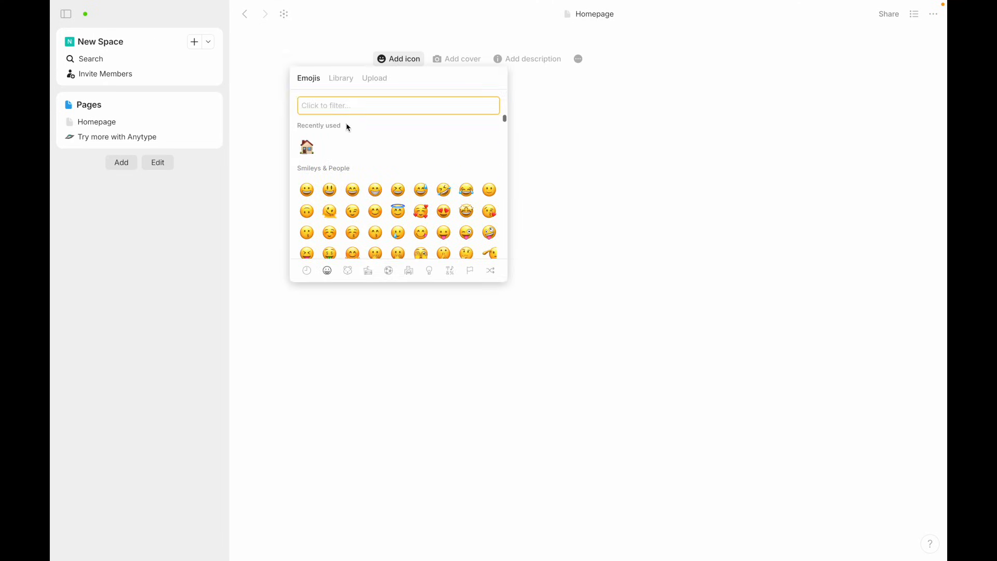
left_click(345, 85)
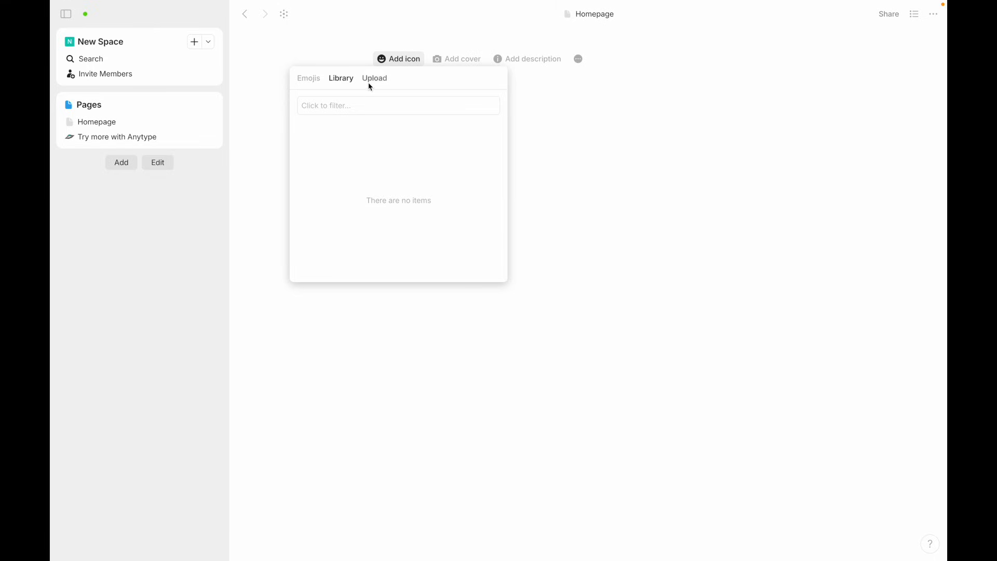
left_click(369, 85)
left_click(341, 85)
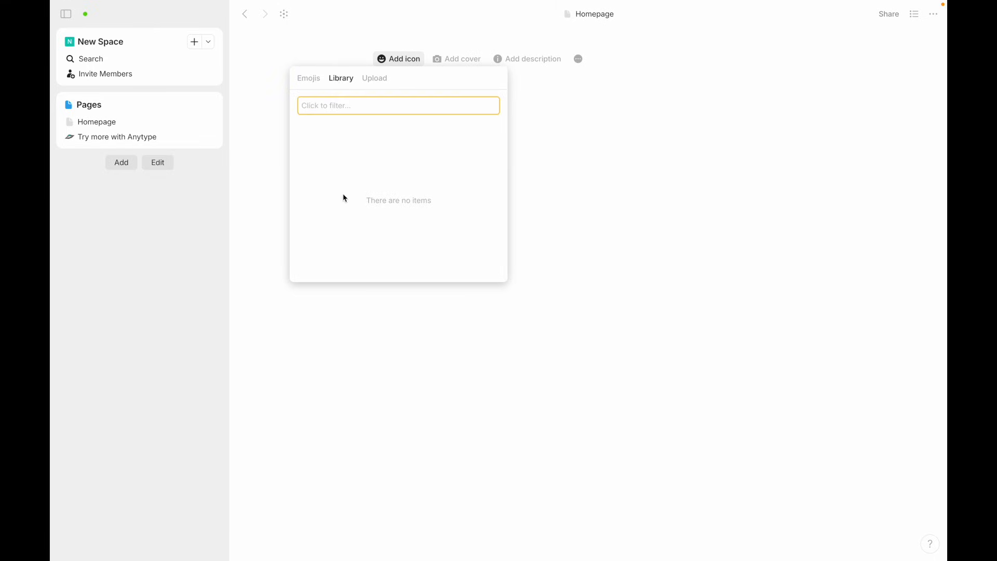
left_click(307, 79)
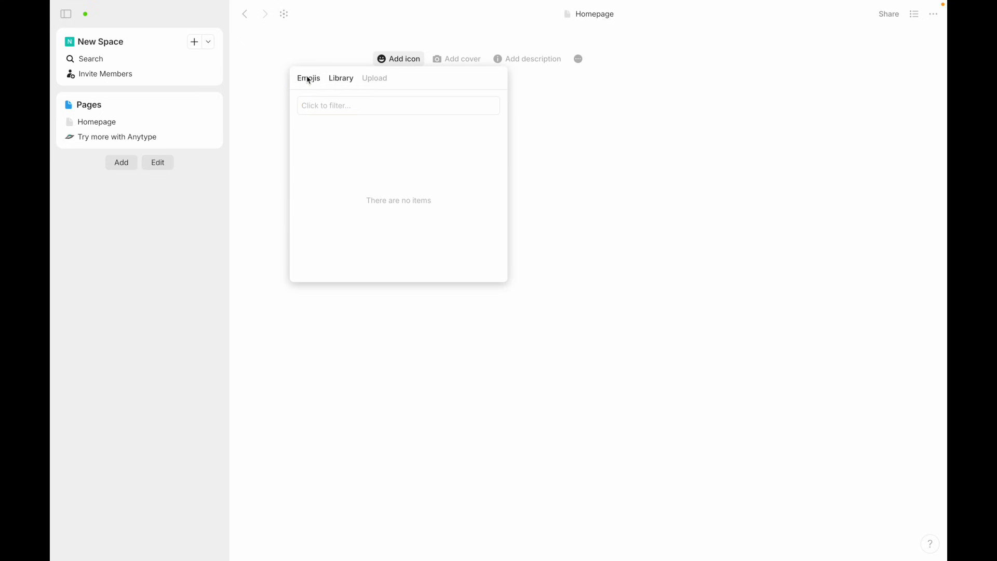
left_click(308, 148)
- Add the light grey solid colour from the gallery as the Homepage cover
left_click(448, 80)
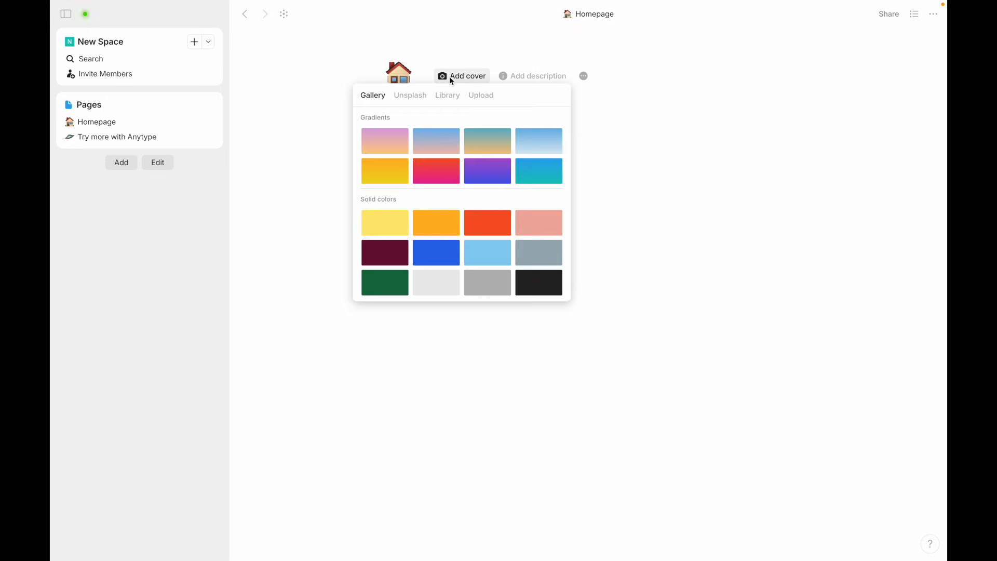
left_click(419, 97)
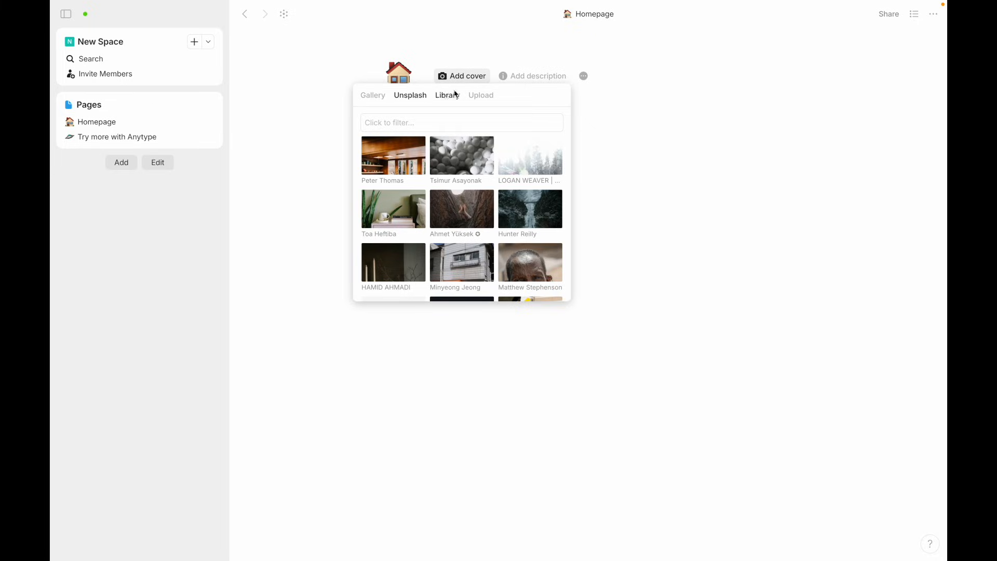
left_click(480, 96)
left_click(376, 98)
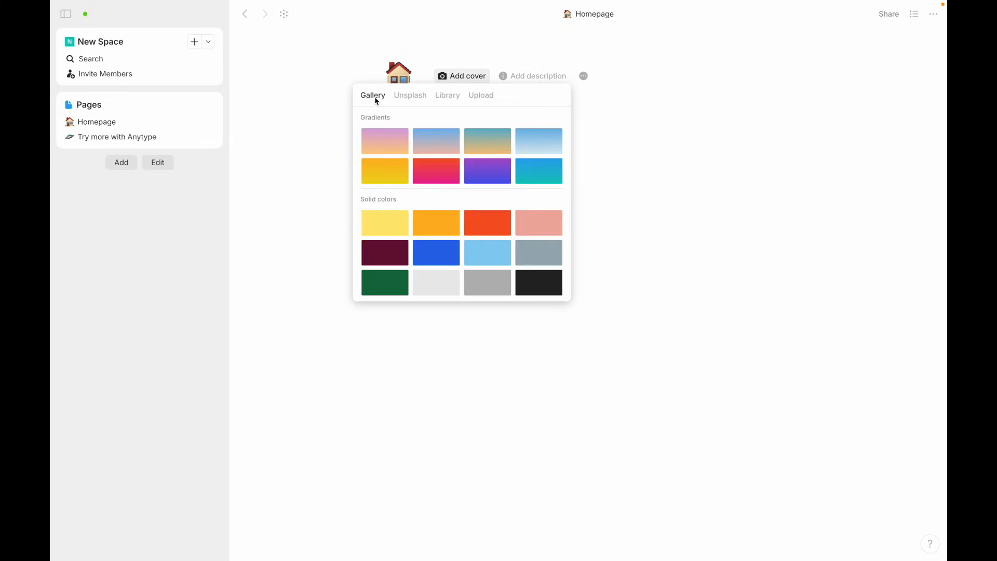
left_click(443, 290)
- Add the description "This is the homepage!" beneath the page title
left_click(516, 178)
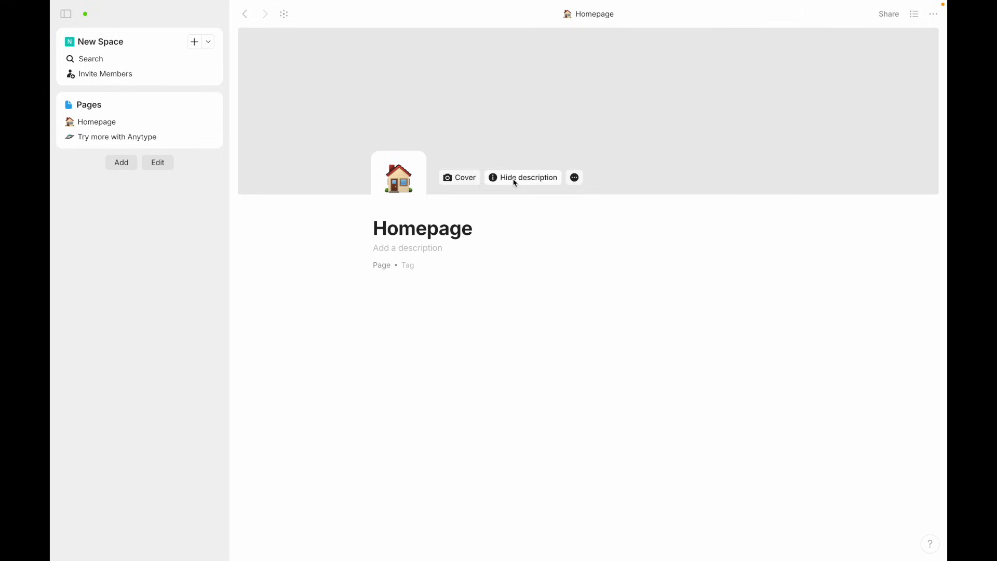
type("This is ")
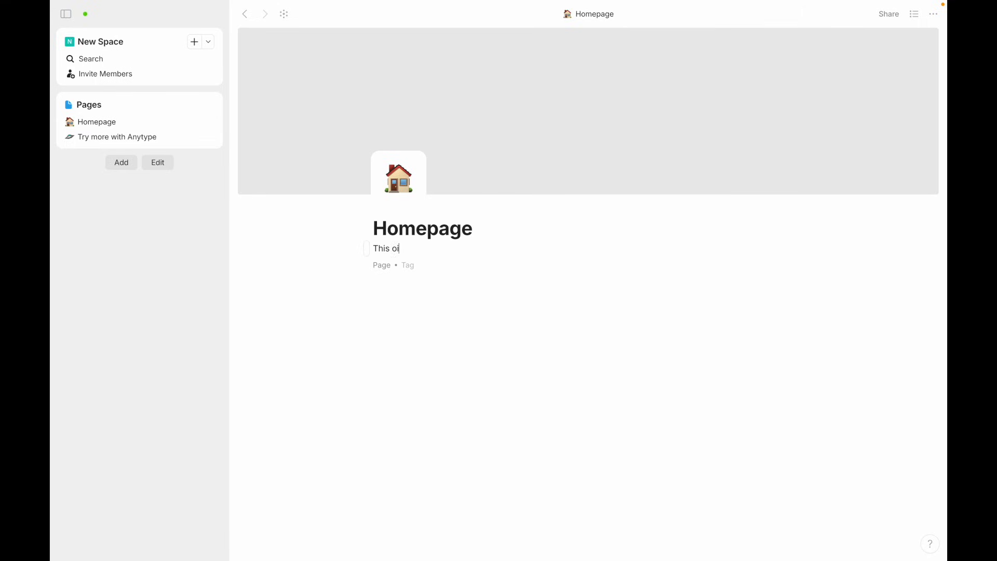
type("the homepage!")
left_click(497, 323)
- Hide the description on the Homepage page
mouse_move(468, 158)
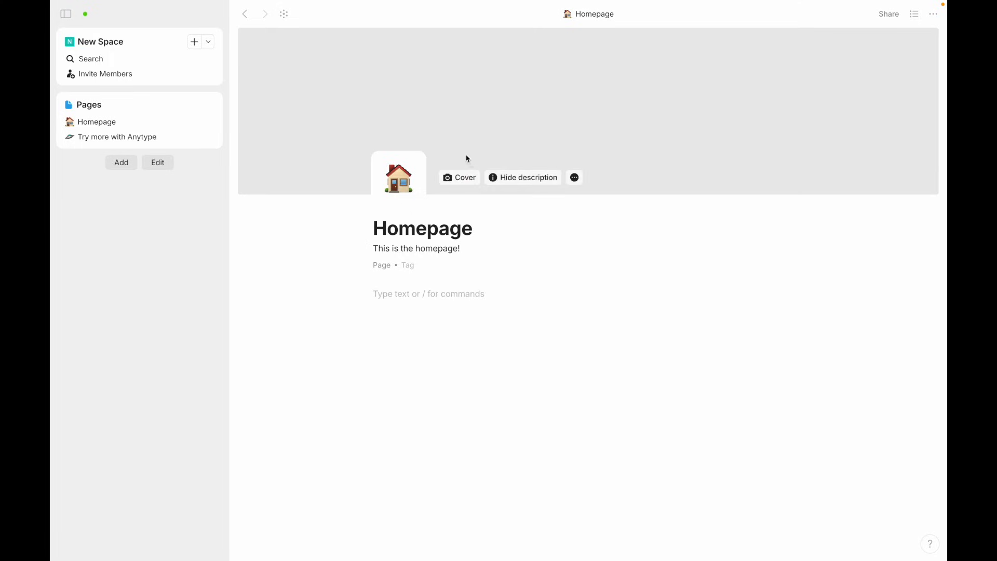
left_click(518, 179)
left_click(518, 180)
left_click(519, 181)
- Increase the layout width of the Homepage page slightly
left_click(573, 178)
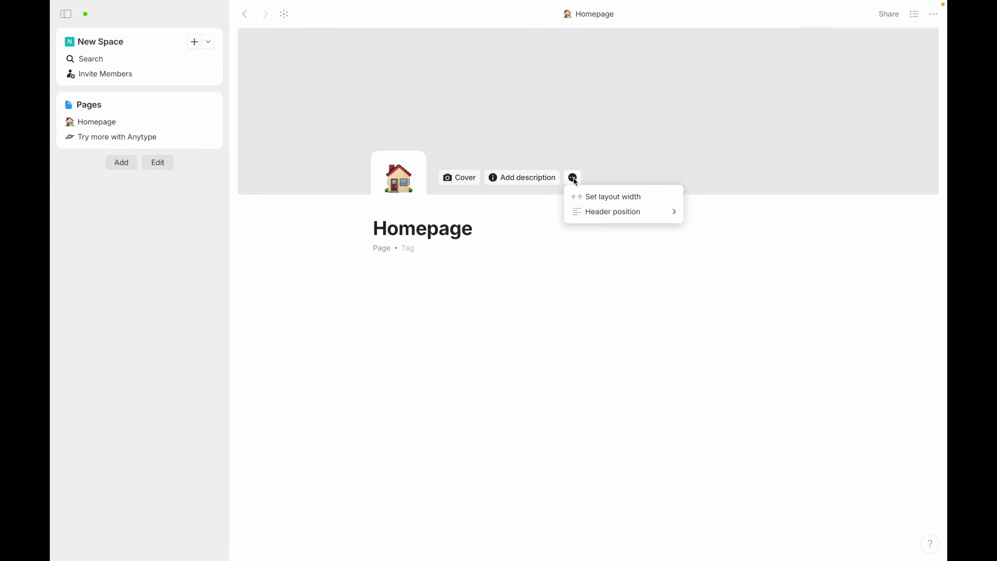
left_click(599, 203)
left_click_drag(488, 38, 541, 37)
- Try the centred header position on the Homepage page and restore it to left alignment
left_click(539, 178)
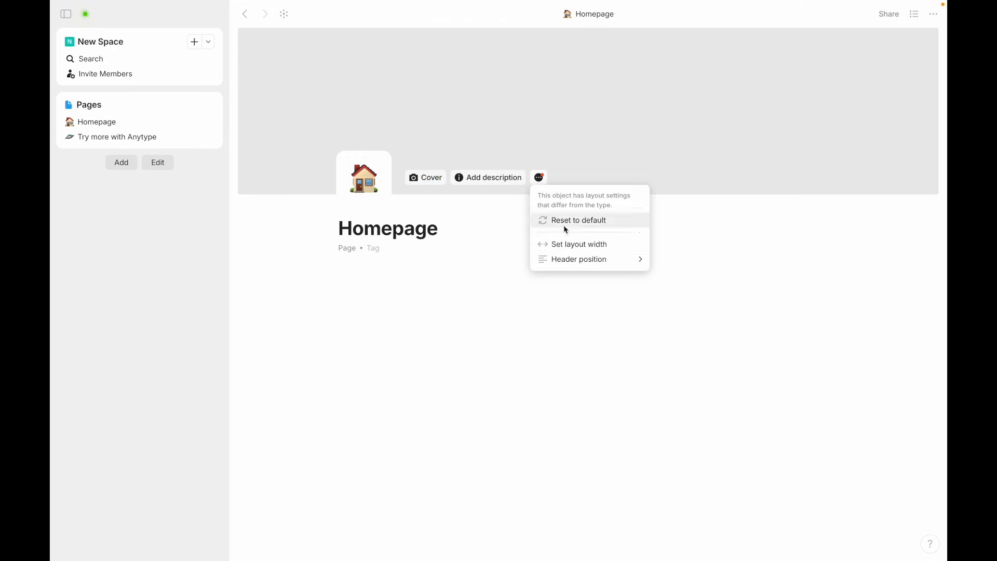
mouse_move(570, 258)
left_click(664, 262)
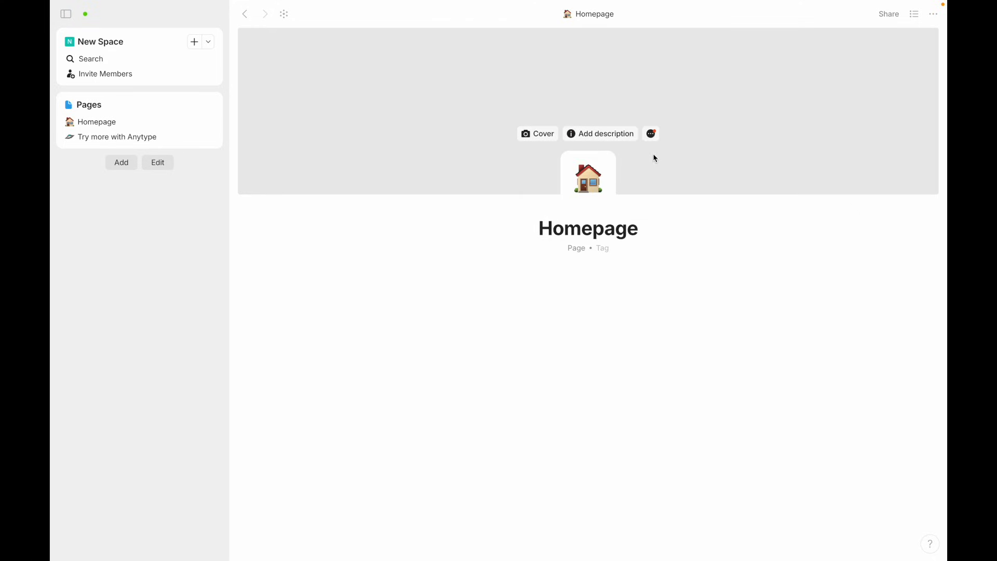
left_click(651, 134)
mouse_move(688, 218)
left_click(779, 202)
left_click(531, 301)
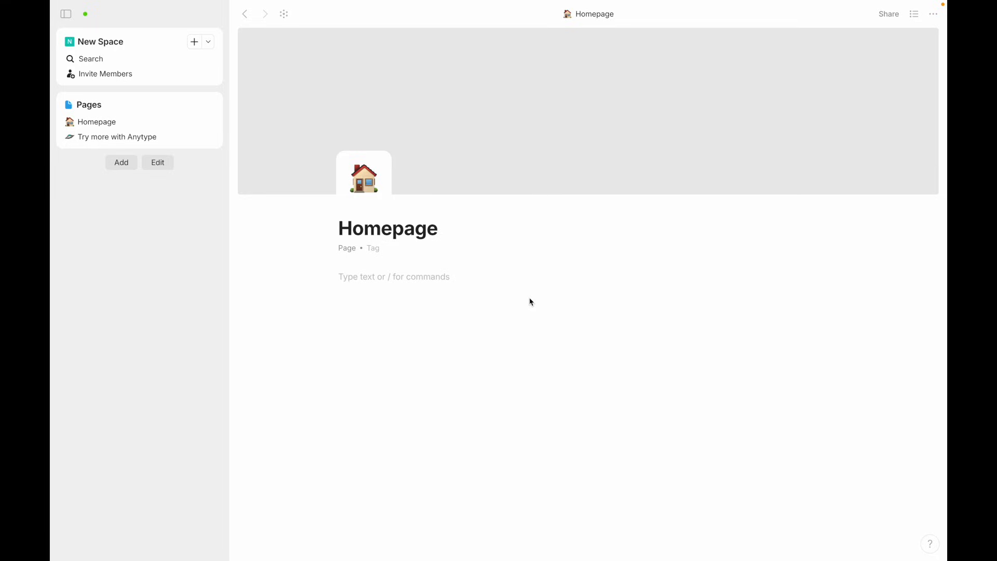
- Open the Page type from the Homepage and examine its templates, template options and layout reset option
left_click(350, 253)
left_click(352, 273)
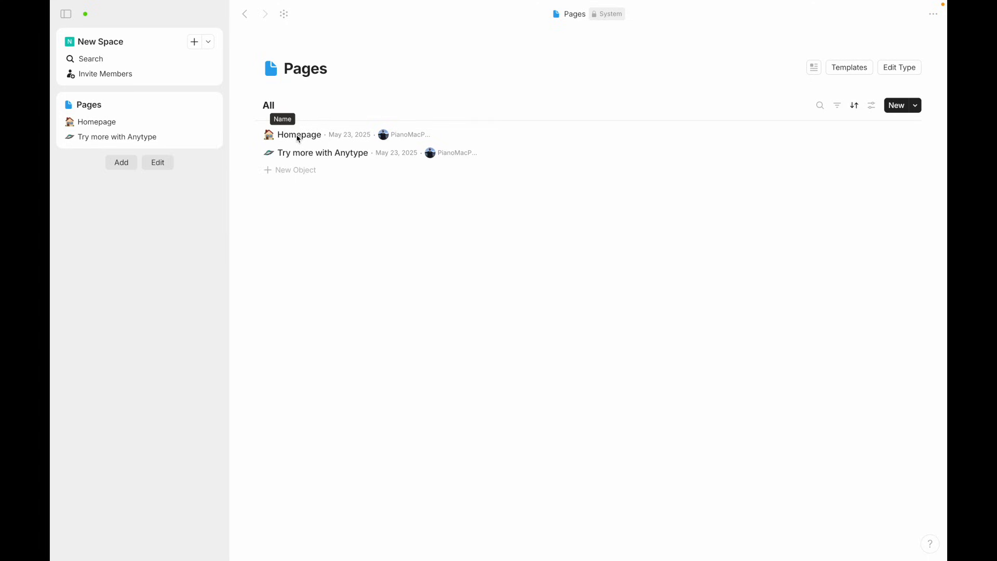
left_click(861, 68)
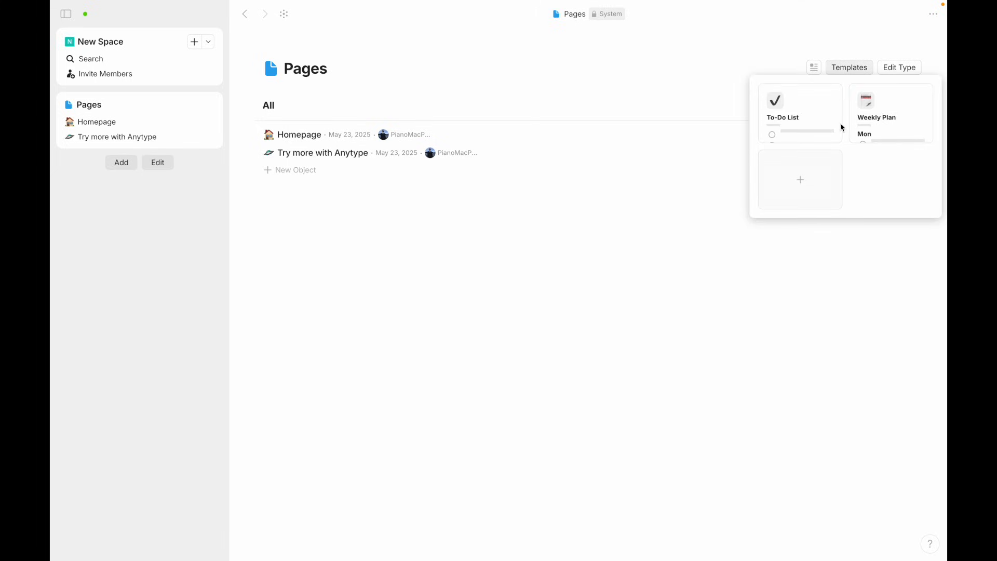
left_click(832, 96)
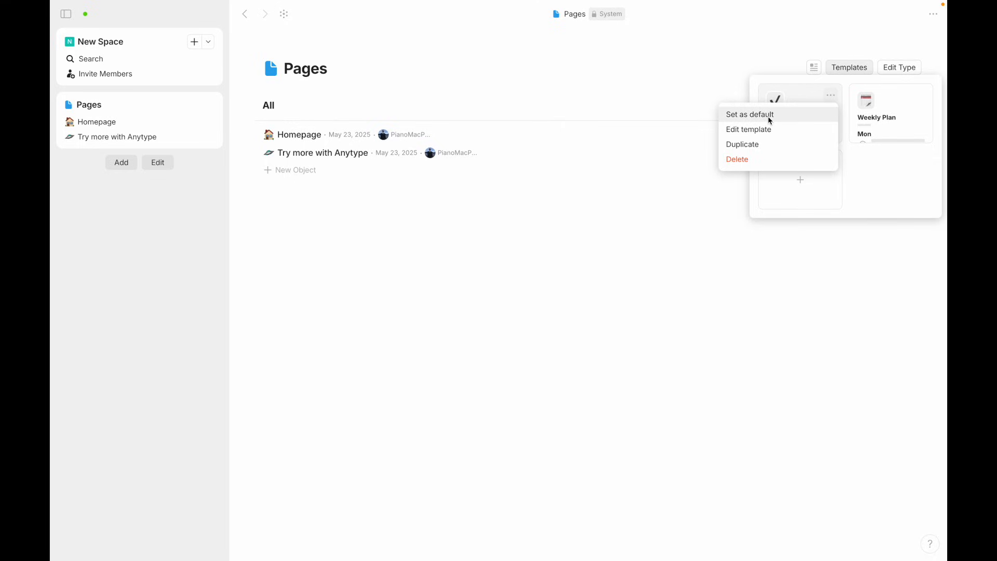
left_click(674, 212)
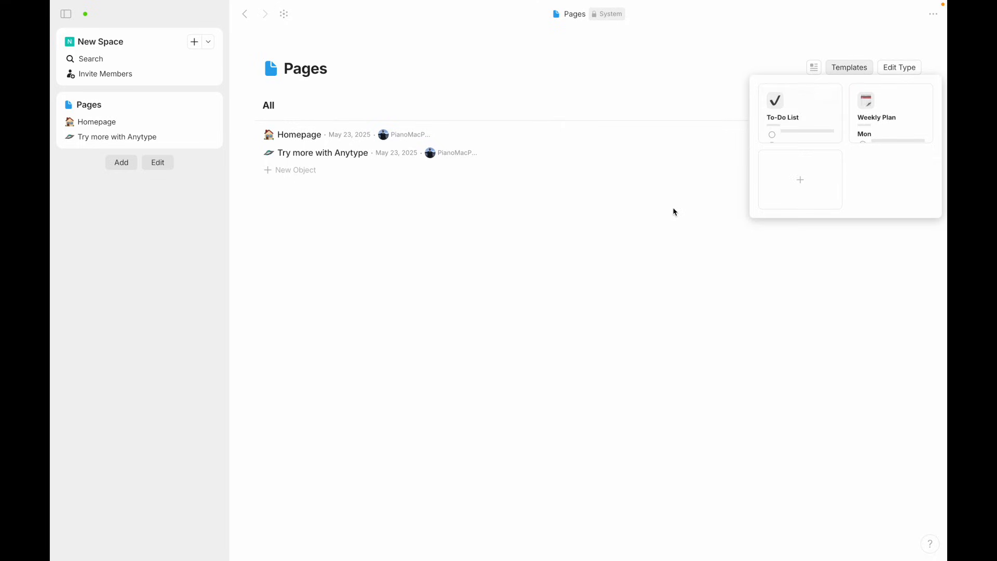
left_click(813, 68)
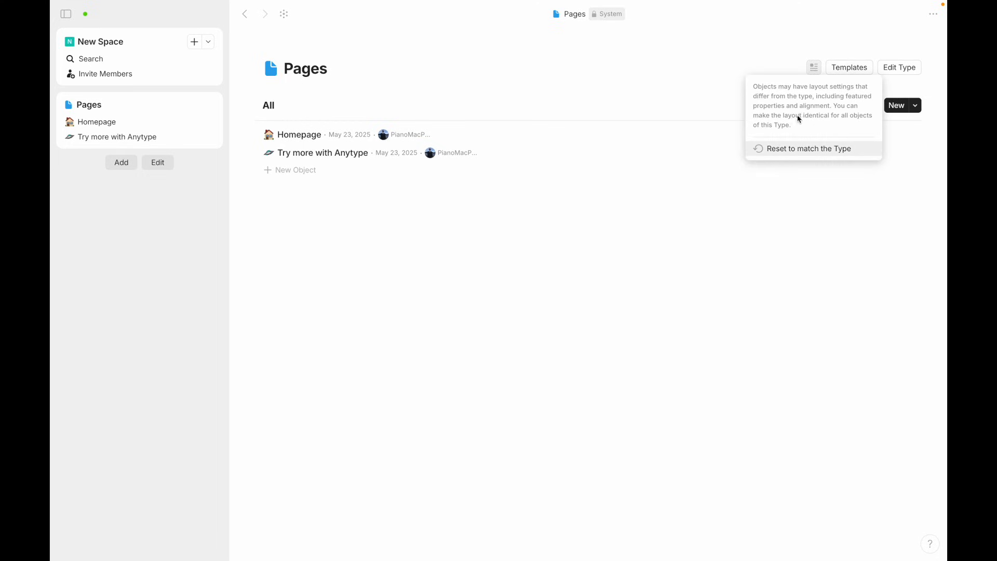
left_click(507, 306)
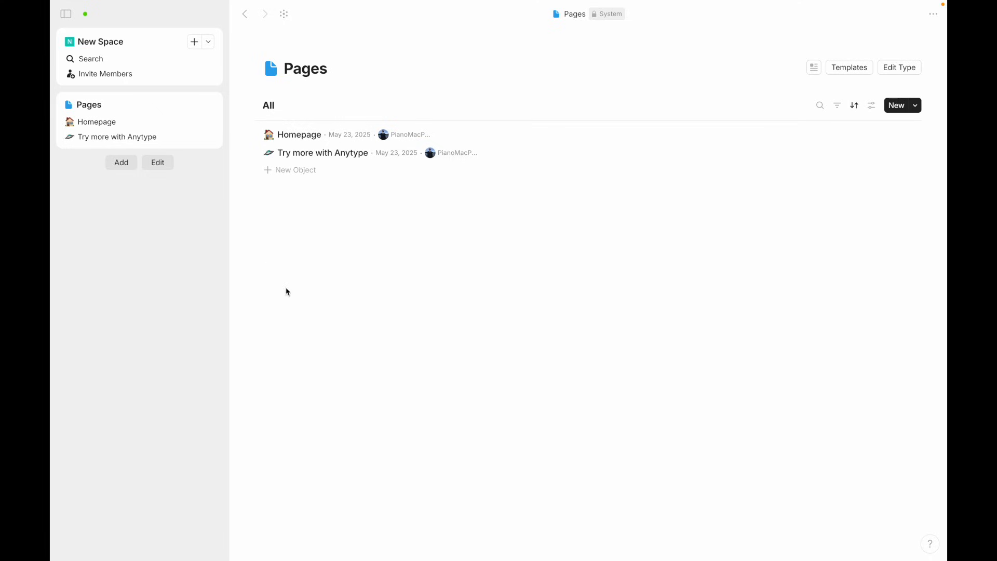
- Edit the Page type, try the Profile, Action and Note layouts on it, and restore the Basic layout
left_click(892, 73)
left_click(817, 57)
left_click(809, 101)
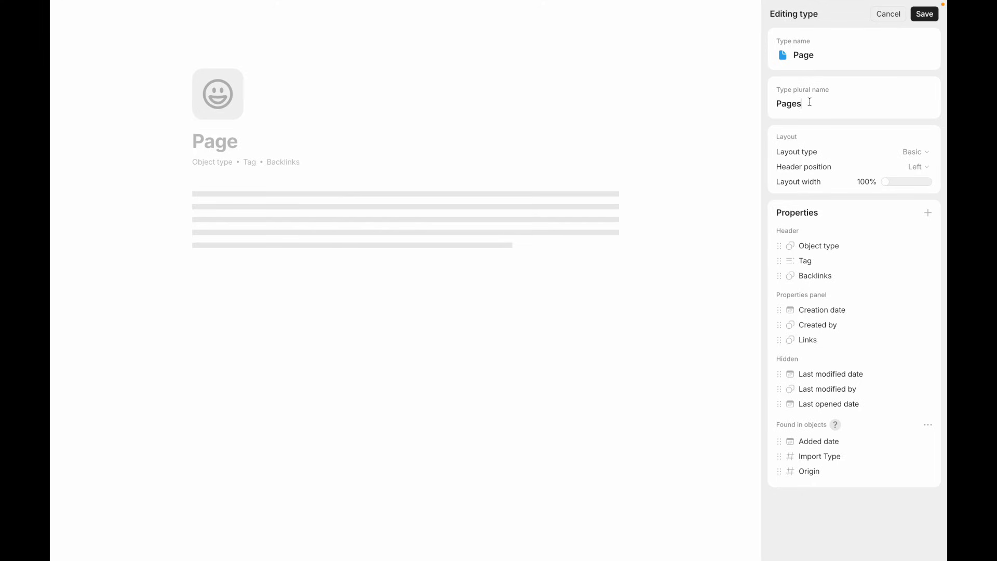
left_click(917, 153)
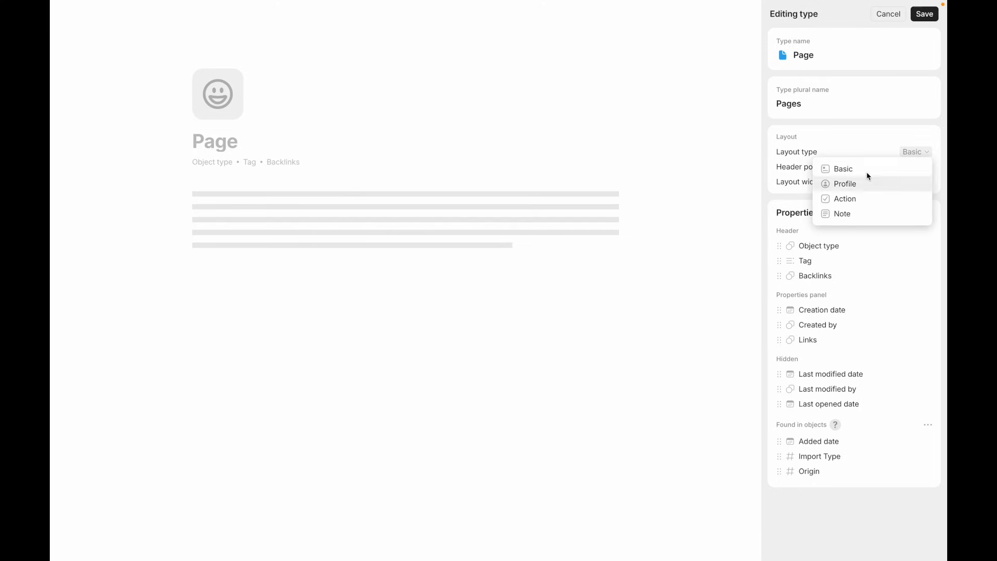
left_click(862, 185)
left_click(909, 156)
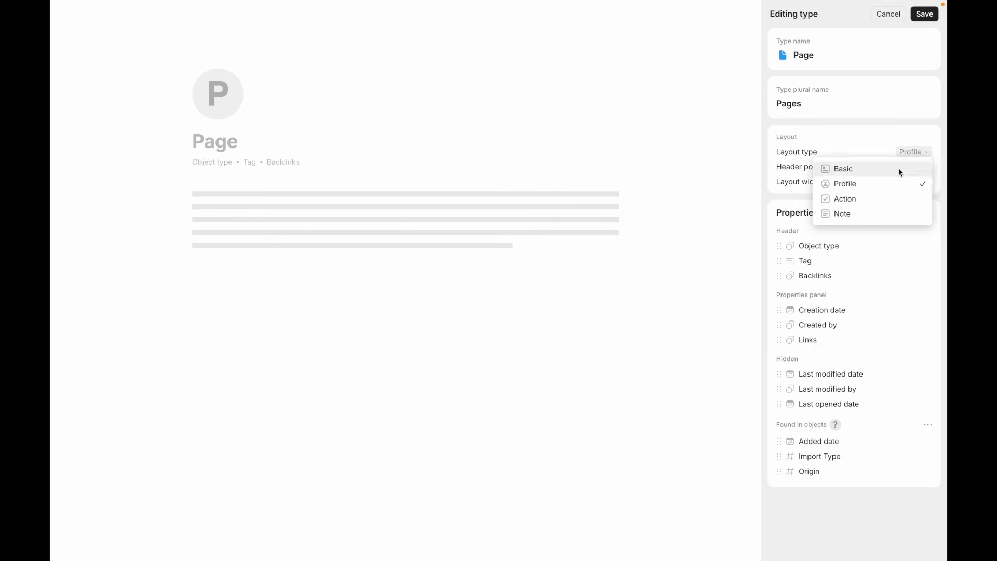
left_click(875, 198)
left_click(915, 151)
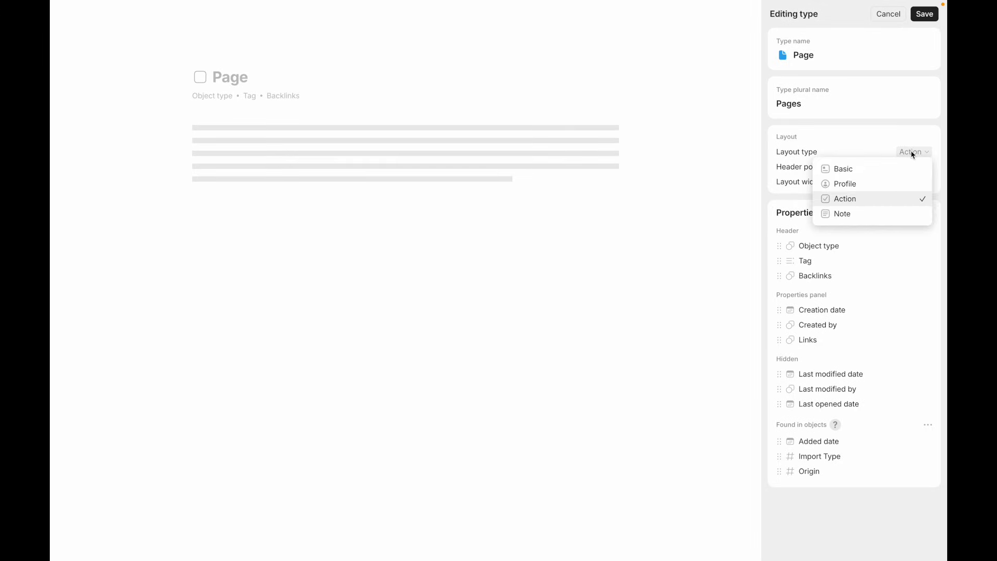
left_click(856, 208)
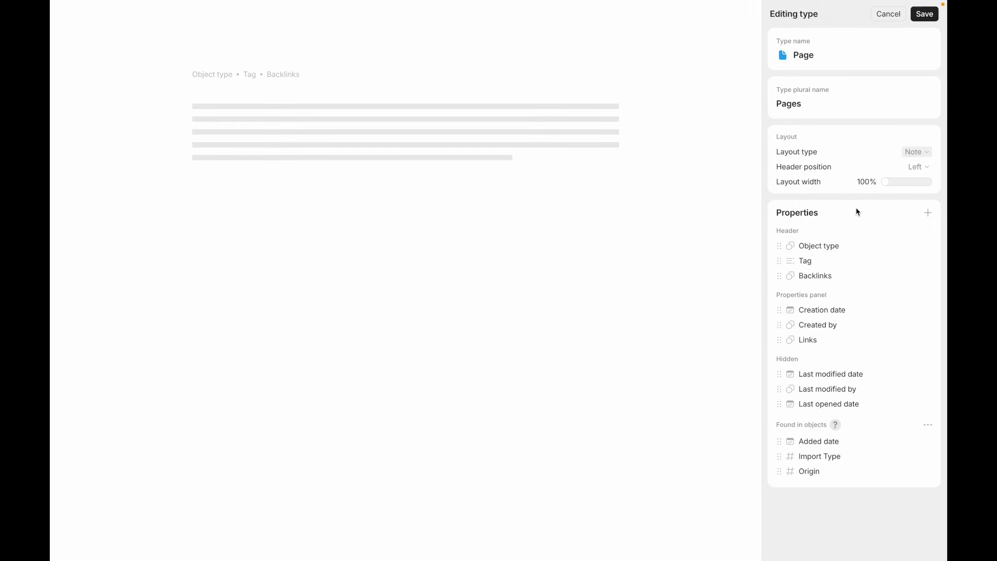
left_click(912, 152)
left_click(877, 169)
- Check the Page type's header position options, save the type, and open the Homepage page
left_click(915, 168)
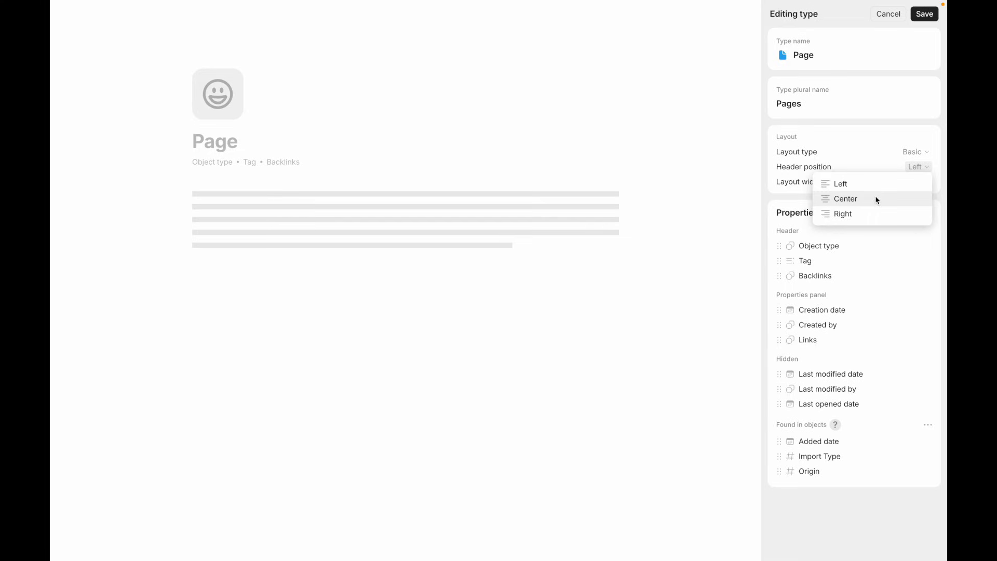
left_click(889, 166)
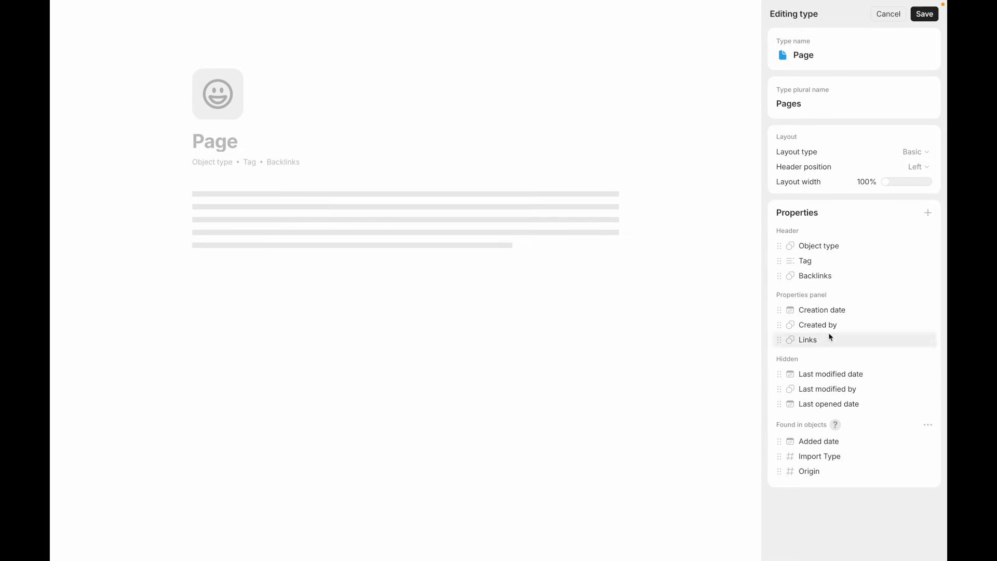
left_click(925, 14)
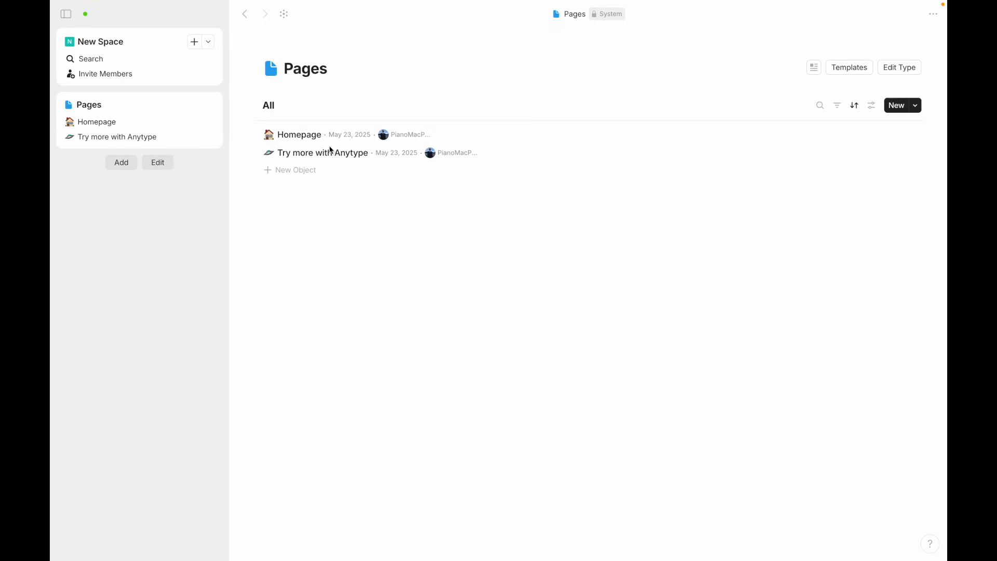
left_click(290, 137)
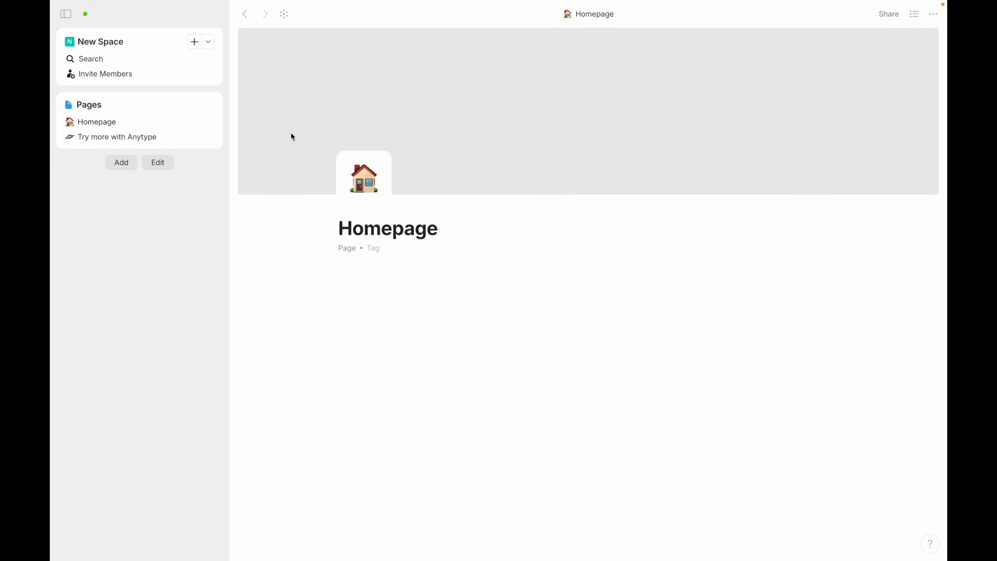
- Try the Task and Note types on the Homepage page and change it back to the Page type
left_click(347, 250)
mouse_move(365, 291)
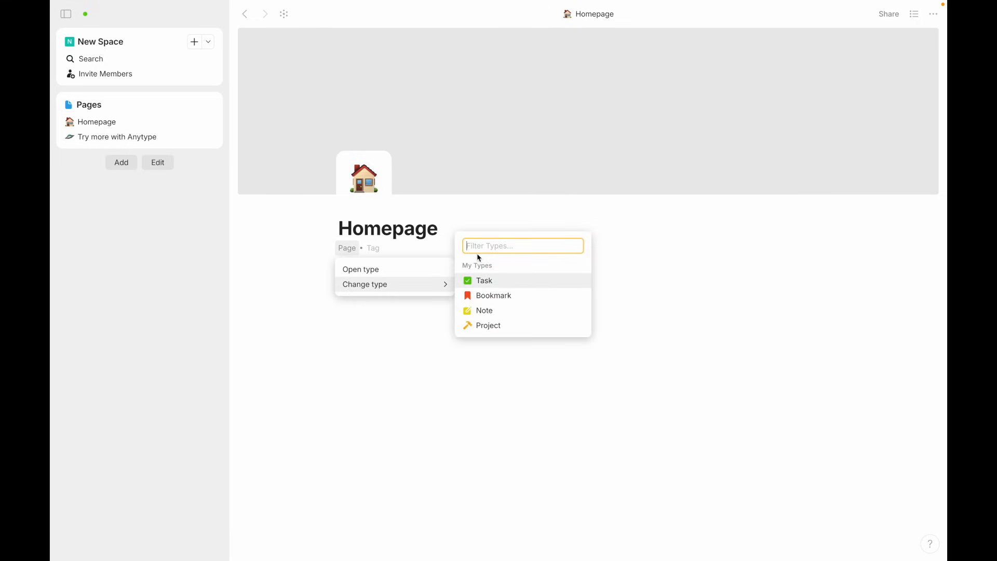
left_click(494, 283)
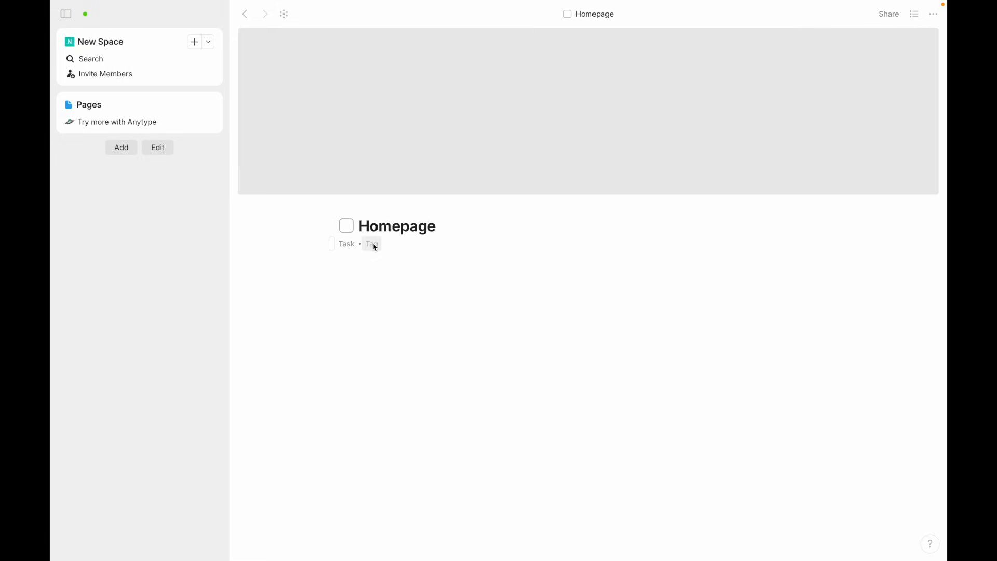
left_click(349, 244)
left_click(492, 306)
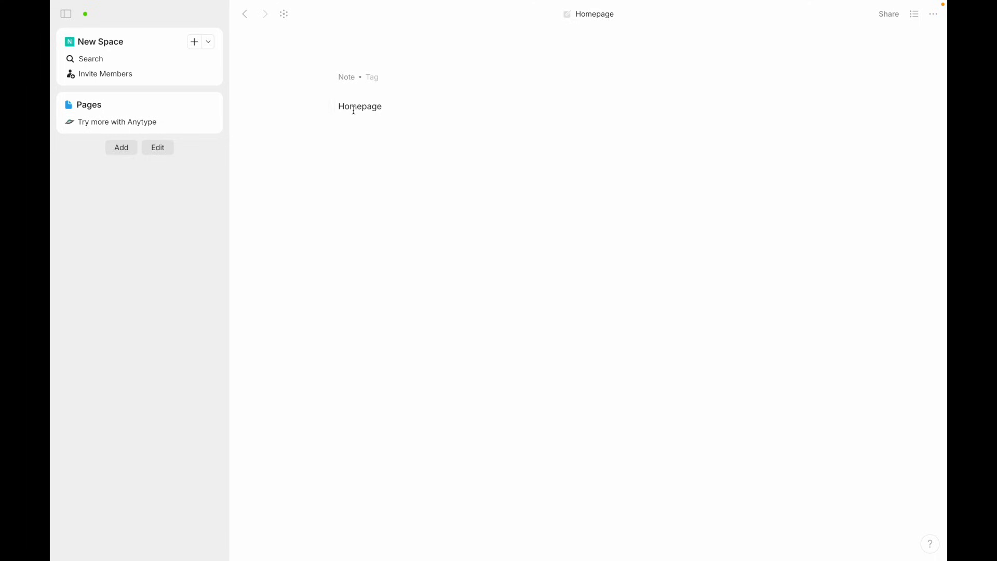
left_click(347, 77)
mouse_move(381, 123)
left_click(470, 111)
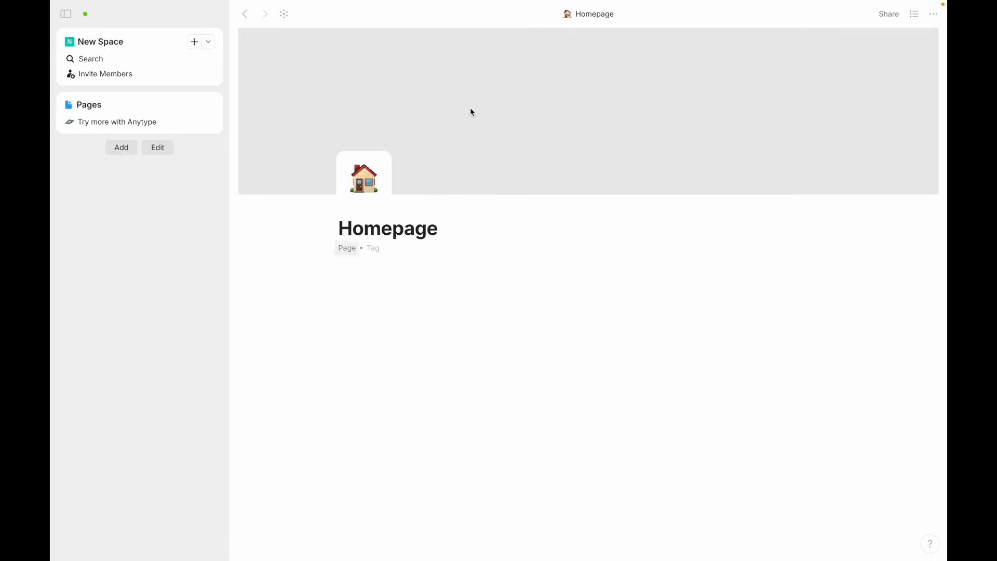
- Create the tags "System Page" and "2nd Tag!" and assign both to the Homepage page
left_click(377, 253)
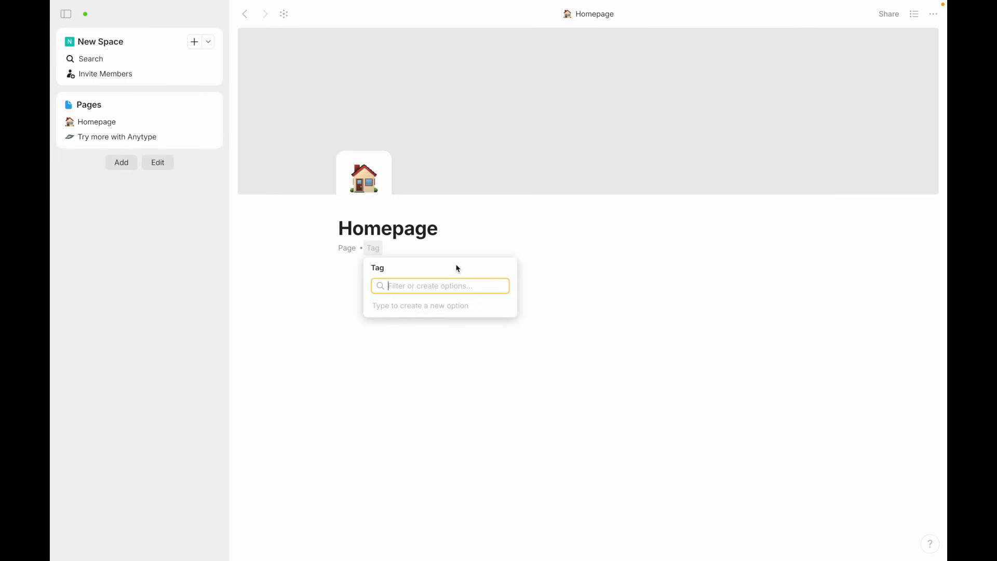
type("System Page")
key("Return")
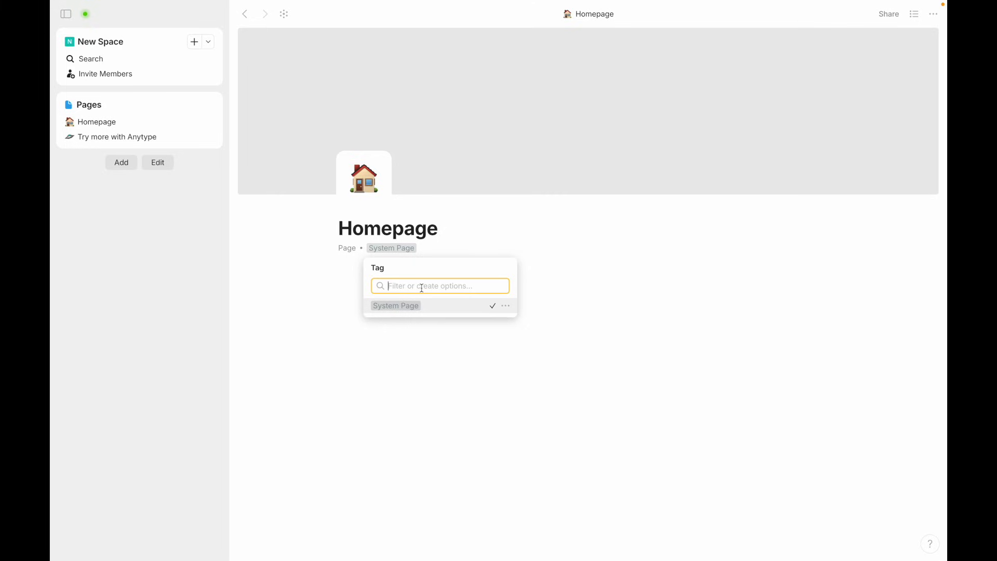
type("2nd Tag!")
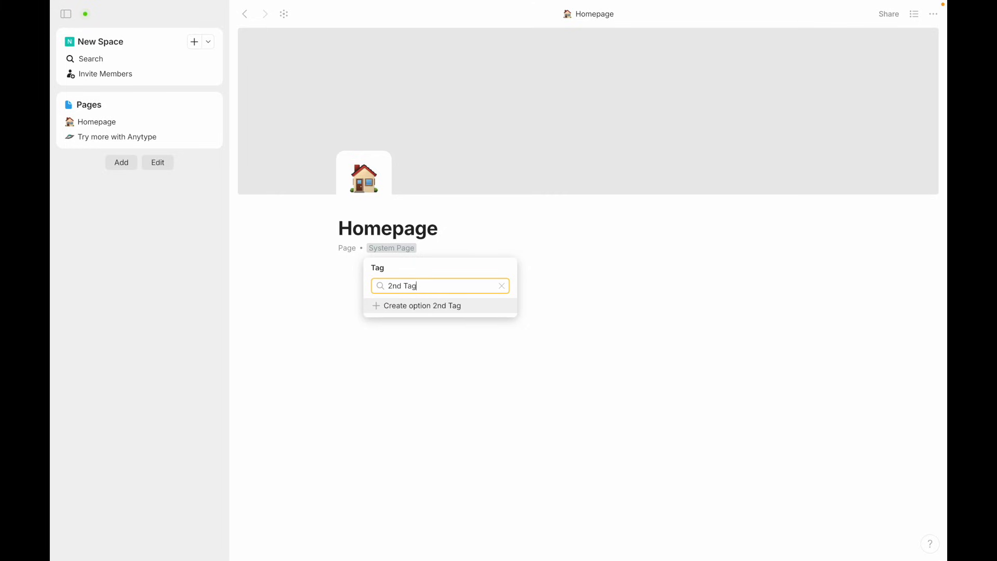
key("Return")
left_click(562, 294)
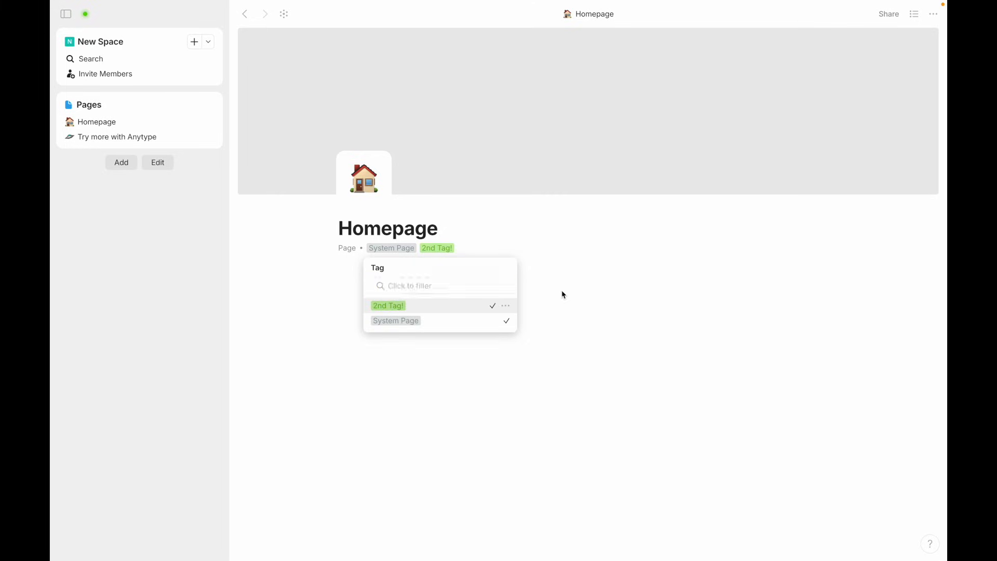
- Unassign and reassign the "2nd Tag!" tag on the Homepage page, and delete that tag option permanently
left_click(415, 252)
left_click(464, 307)
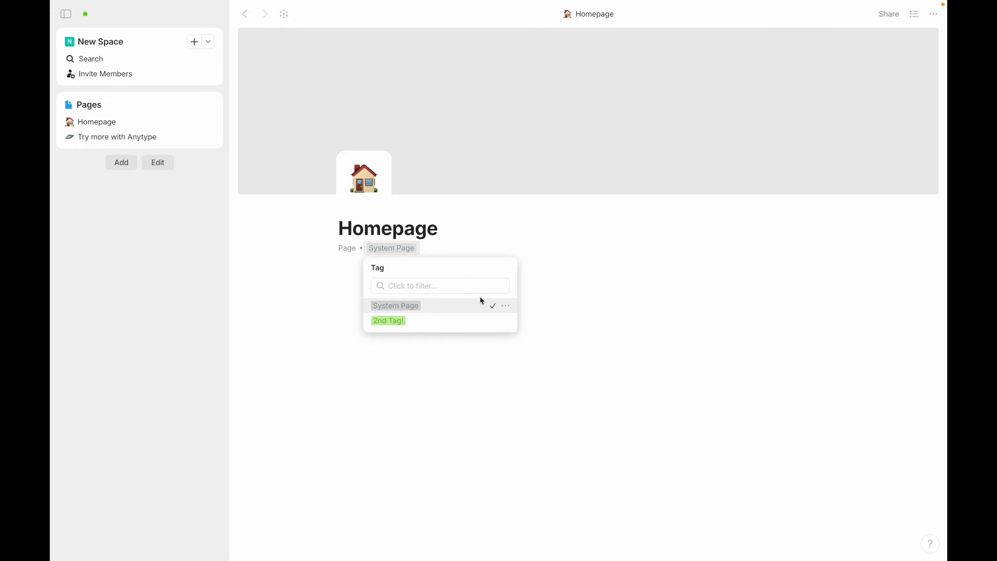
left_click(445, 319)
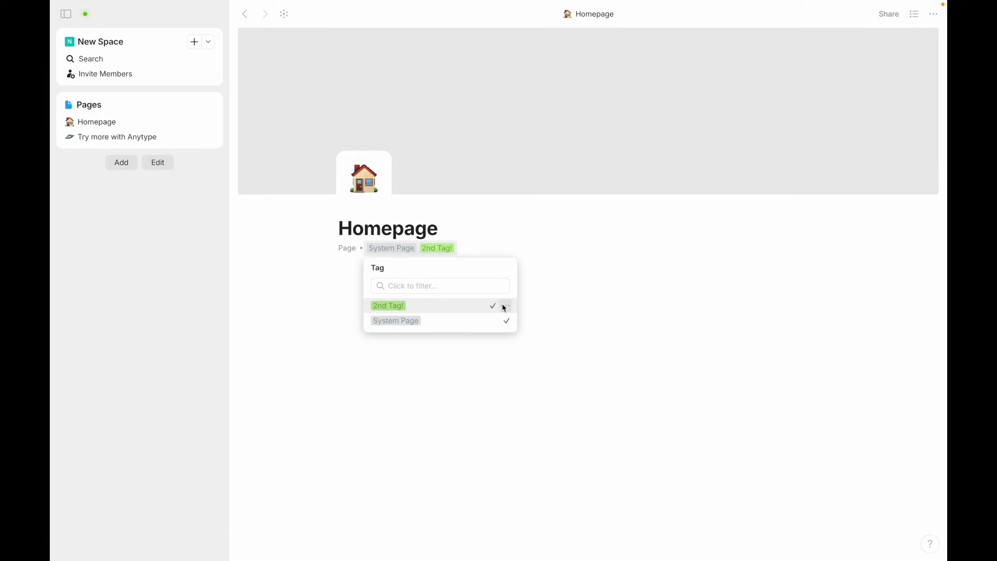
left_click(504, 307)
left_click(550, 349)
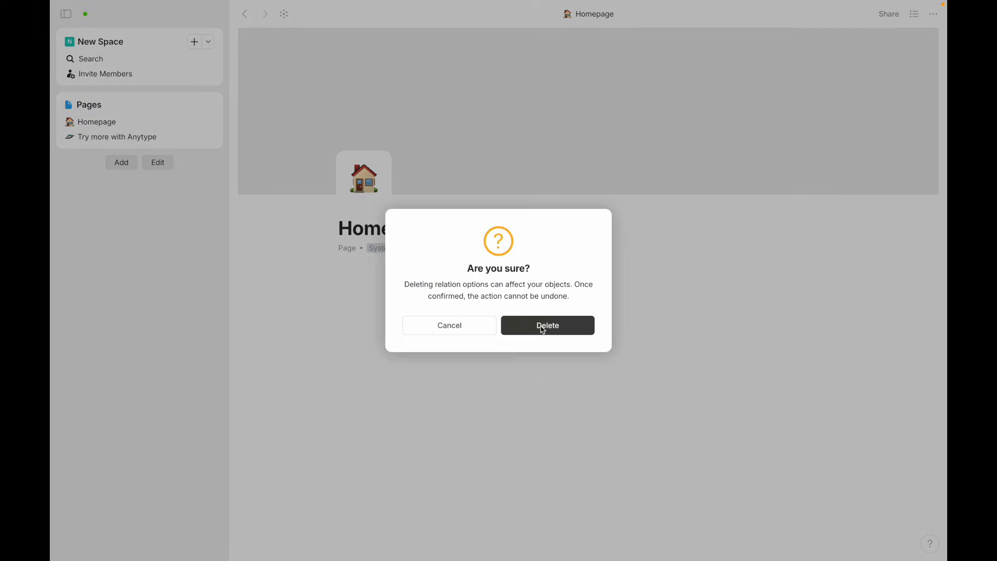
left_click(542, 328)
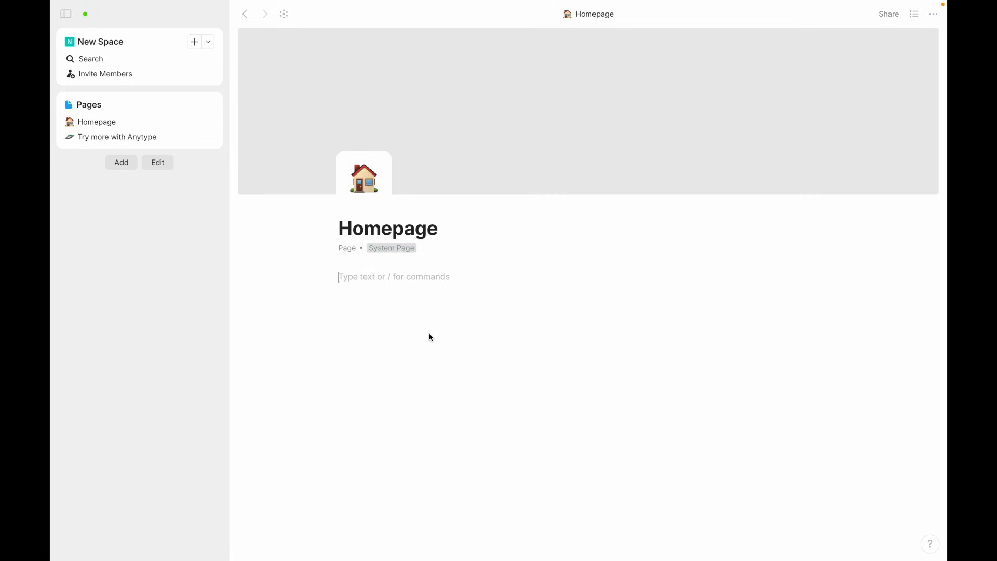
- Enter the text blocks "Block!" and "Another block!" in the Homepage body with an empty block between them
type("Block!")
key("Return")
key("Return")
type("Another block!")
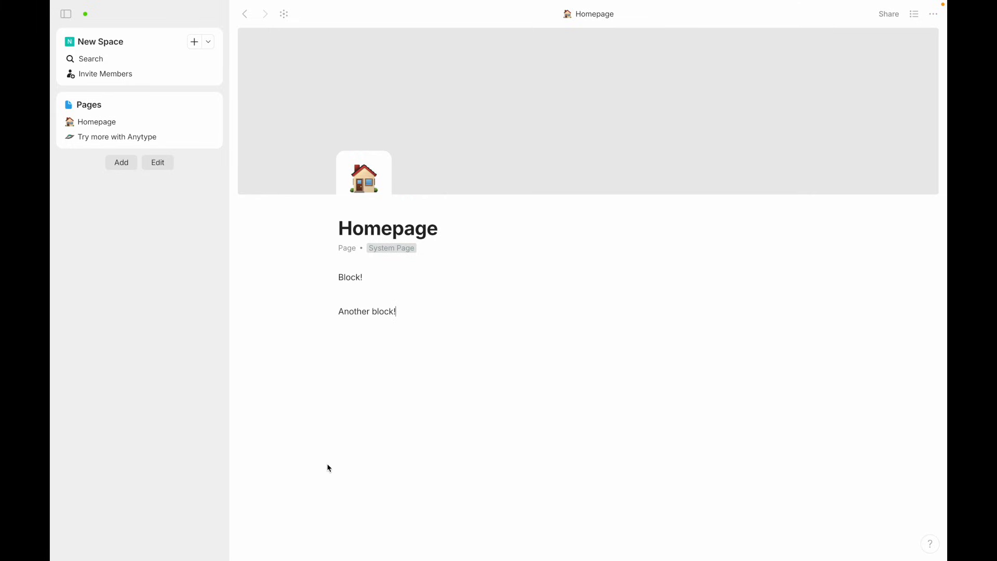
- Add a run of empty blocks below "Another block!" and enter "!!!" in the last one
key("Return")
key("Return")
key("Return")
key("Return")
key("Return")
key("Return")
key("Return")
key("Return")
key("Return")
key("Return")
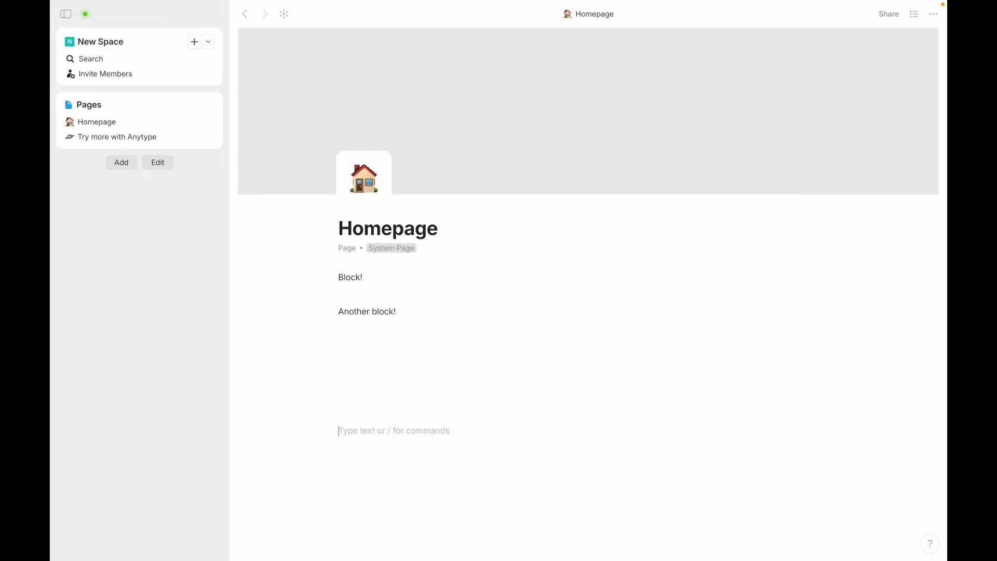
type("!!!")
- Move the "Another block!" block further down the page and into a column to the right of "Block!"
left_click(368, 412)
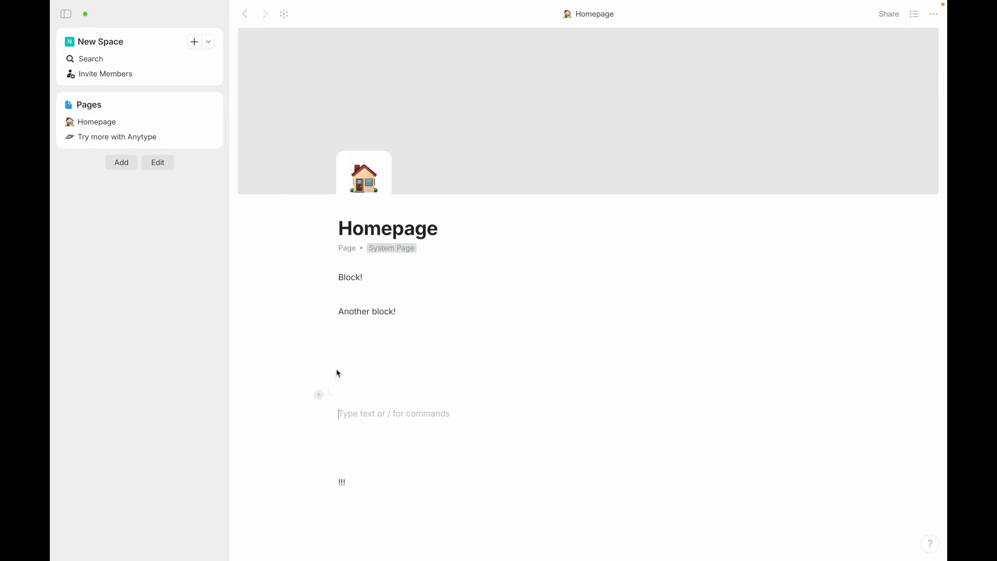
left_click_drag(331, 312, 402, 351)
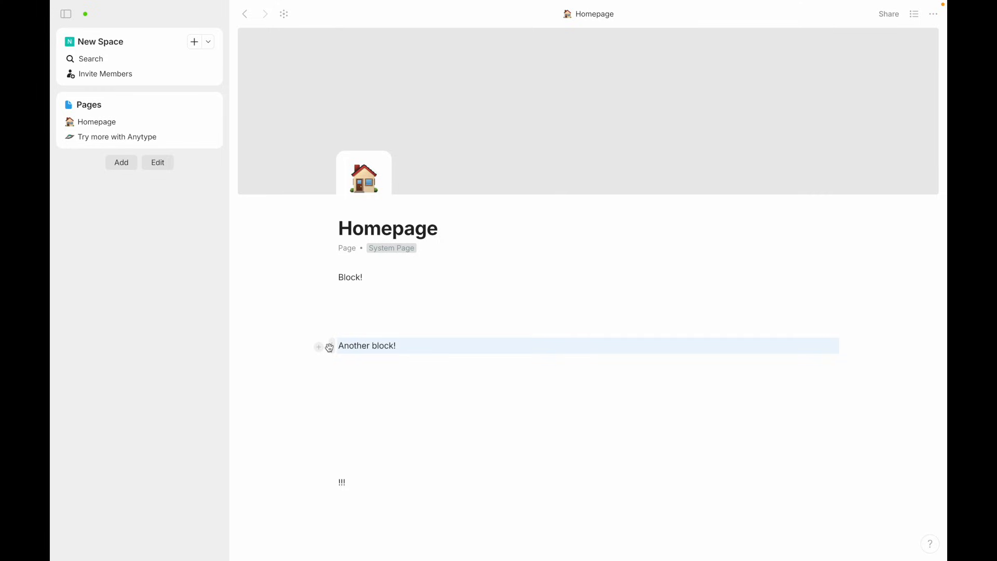
left_click_drag(329, 346, 852, 280)
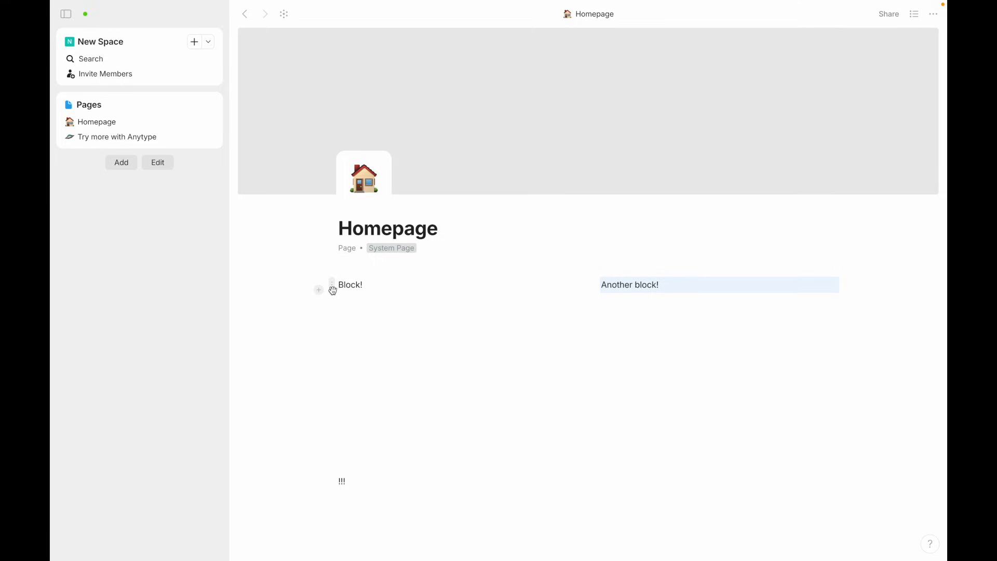
- Move "Block!" out of the columns to directly below "Another block!" and insert an empty block between them
left_click_drag(333, 290, 324, 397)
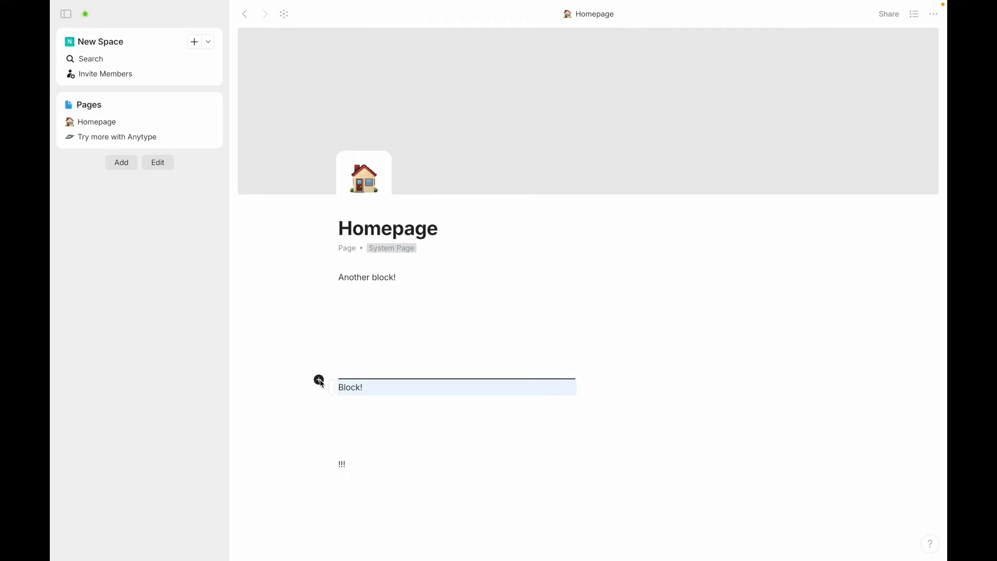
left_click_drag(333, 387, 335, 292)
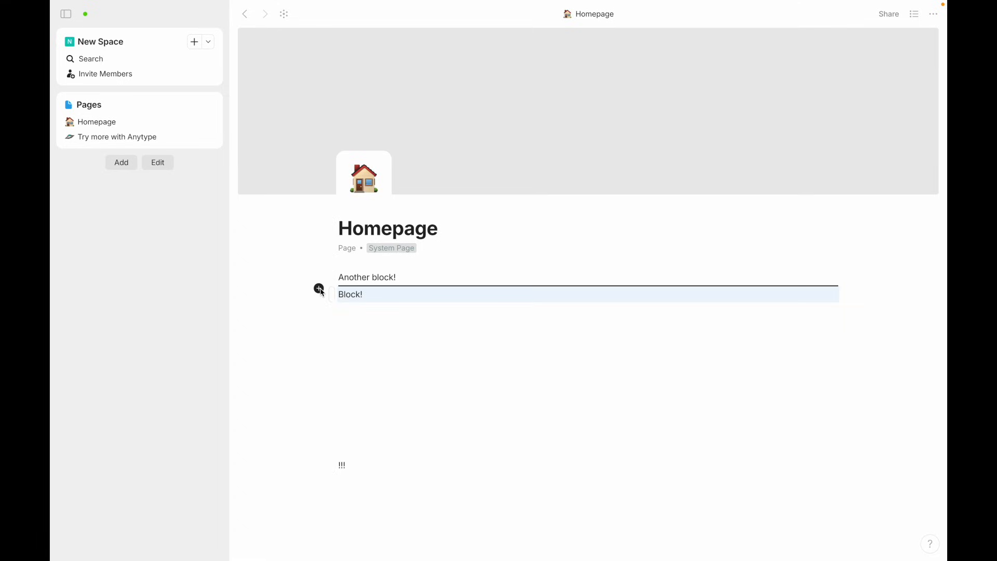
left_click(318, 289)
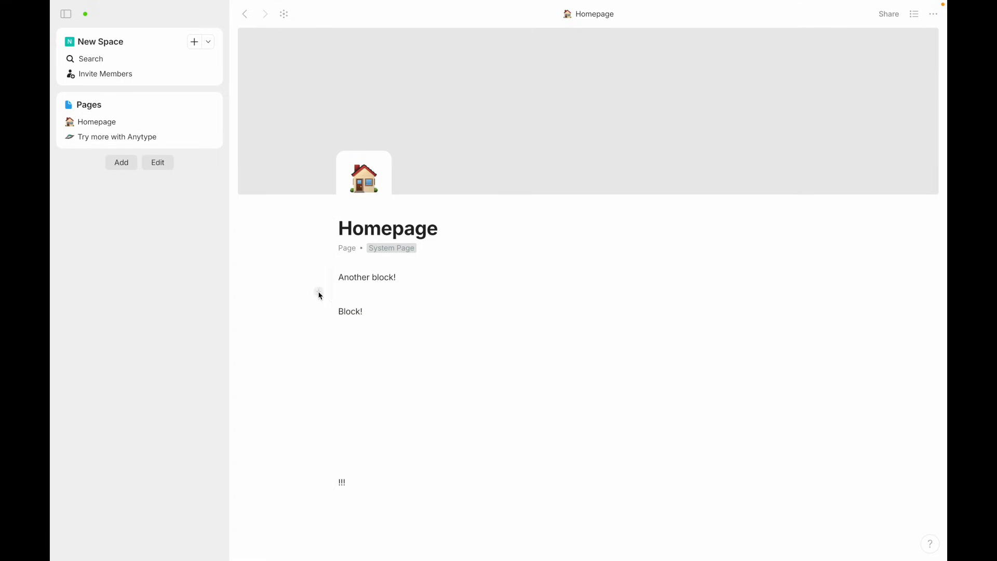
left_click(356, 293)
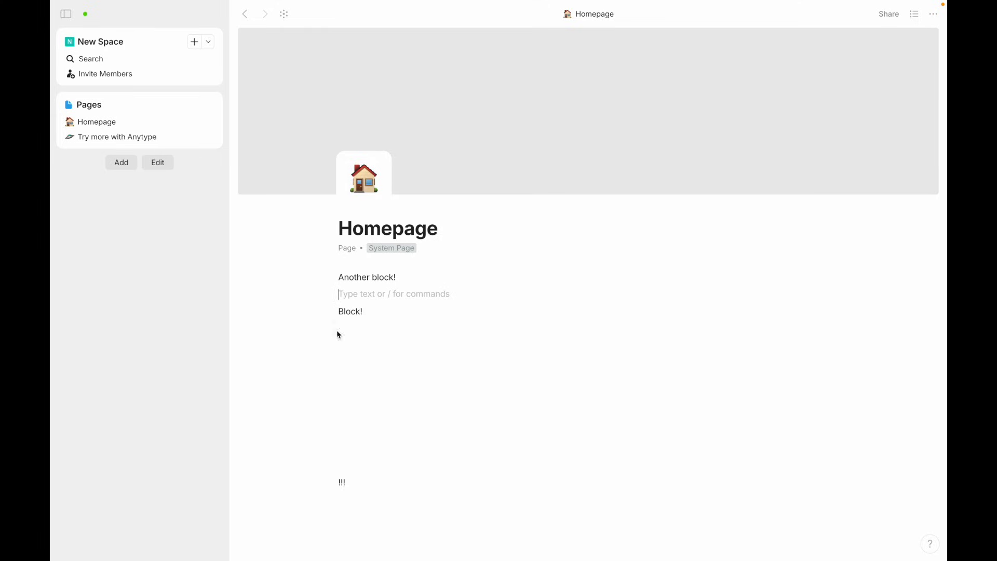
- Place "Block!" in a column beside "Another block!", try adjusting the column divider, and nest both blocks stepwise under "!!!"
left_click_drag(331, 312, 852, 285)
left_click_drag(582, 285, 574, 283)
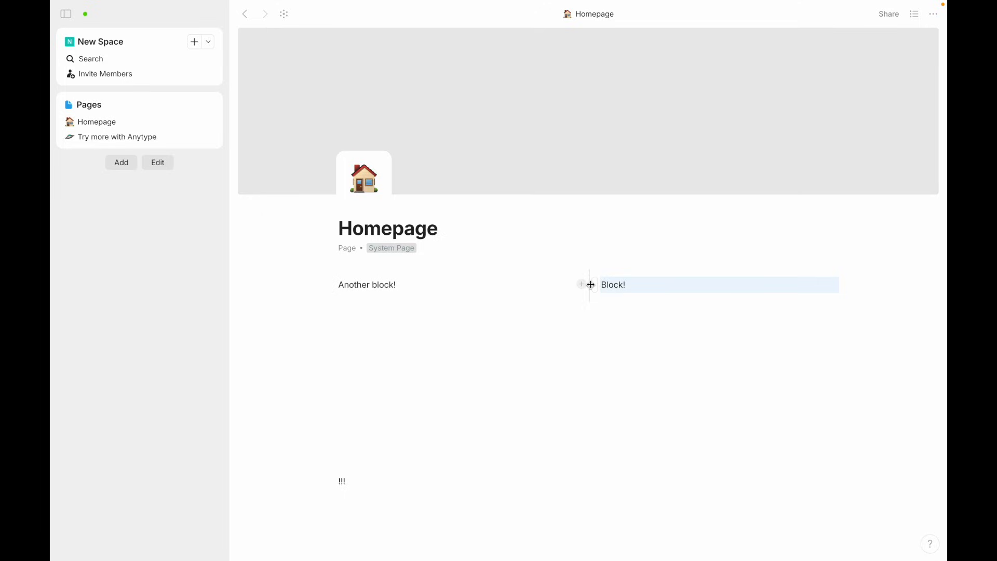
left_click_drag(590, 284, 341, 283)
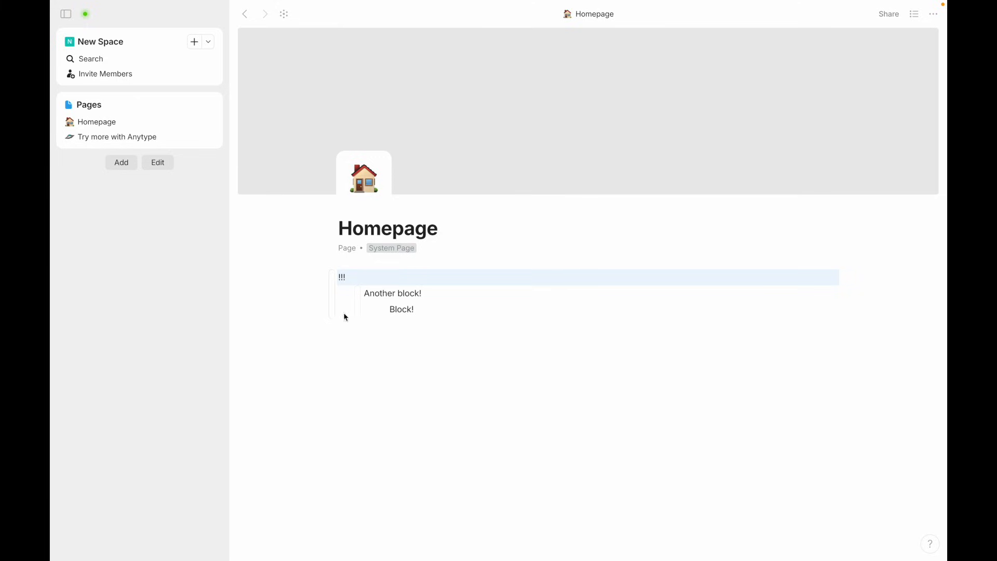
- Move the nested "!!!" block group down as one unit and remove the empty block above it
left_click_drag(329, 292, 366, 374)
left_click(348, 280)
key("BackSpace")
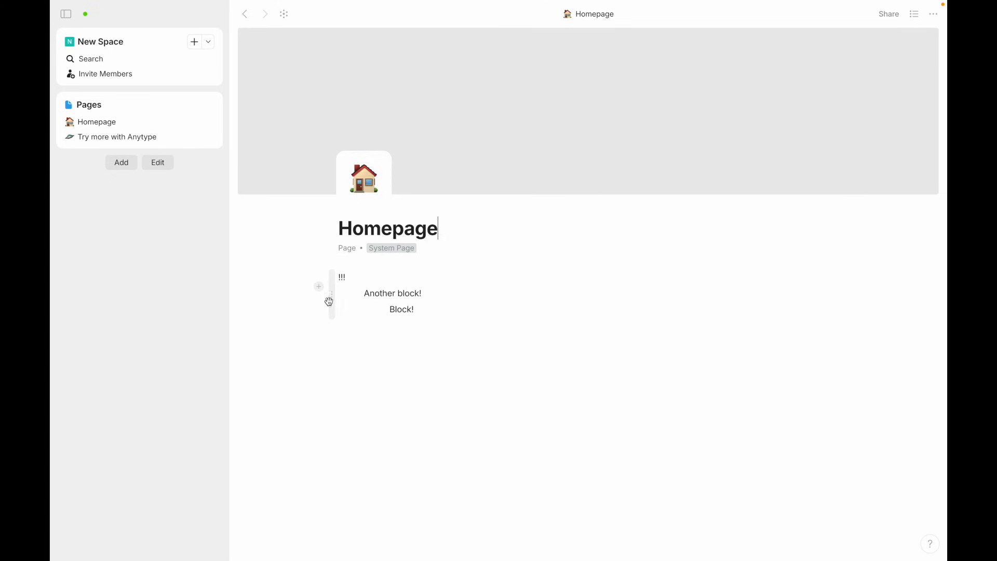
- Move the nested "!!!" block group from Homepage to the "Try more with Anytype" page and open that page
left_click(332, 291)
mouse_move(258, 369)
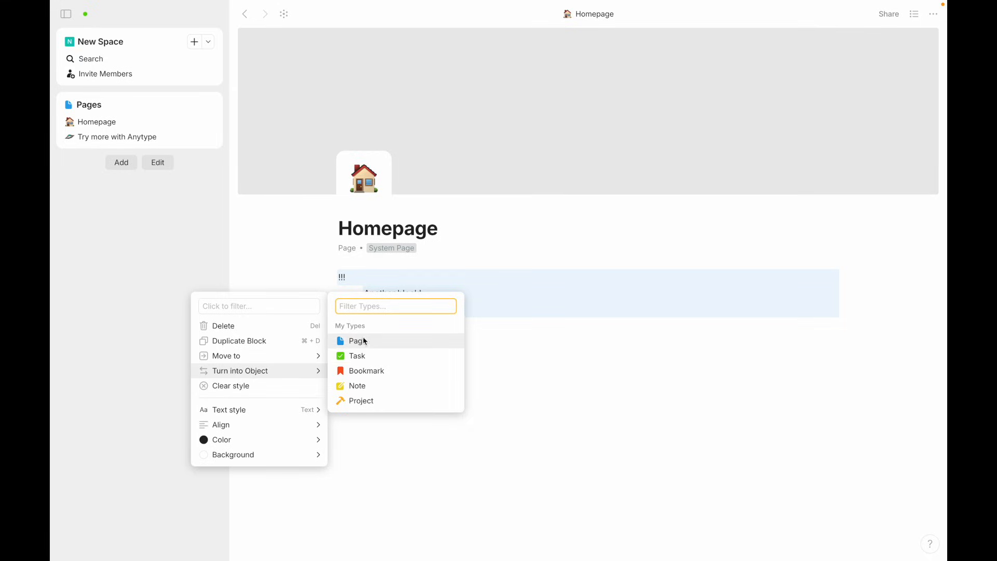
mouse_move(313, 358)
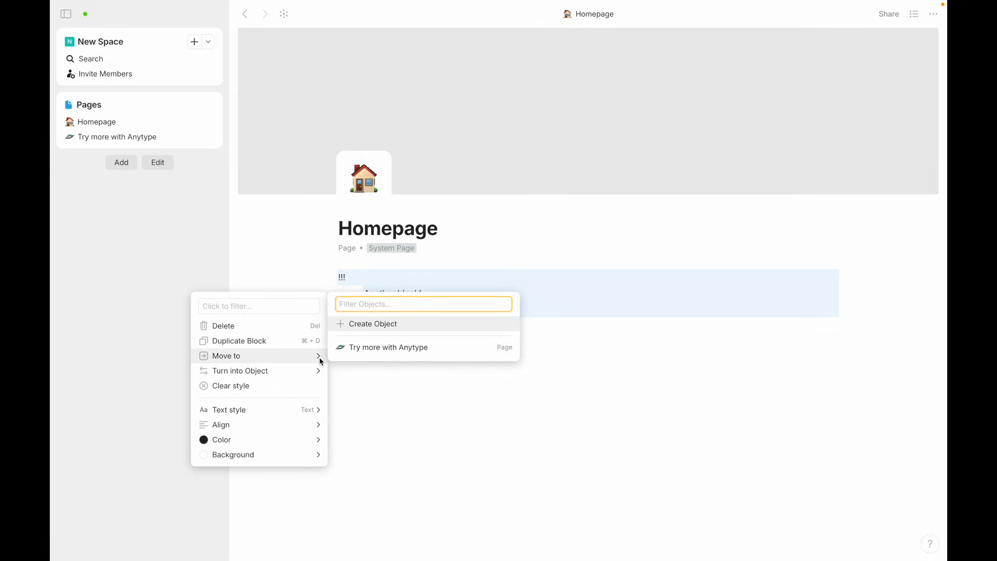
left_click(366, 348)
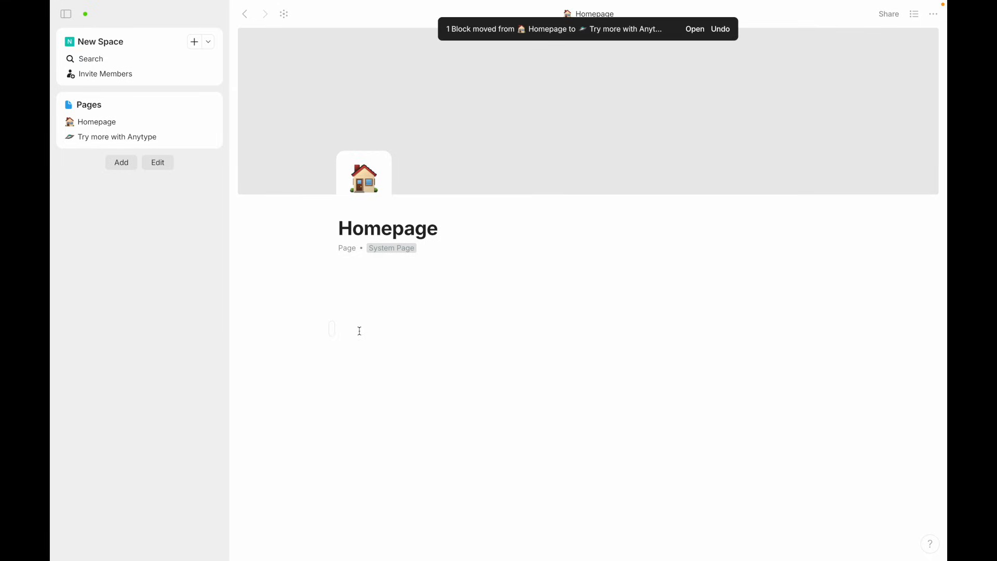
left_click(141, 137)
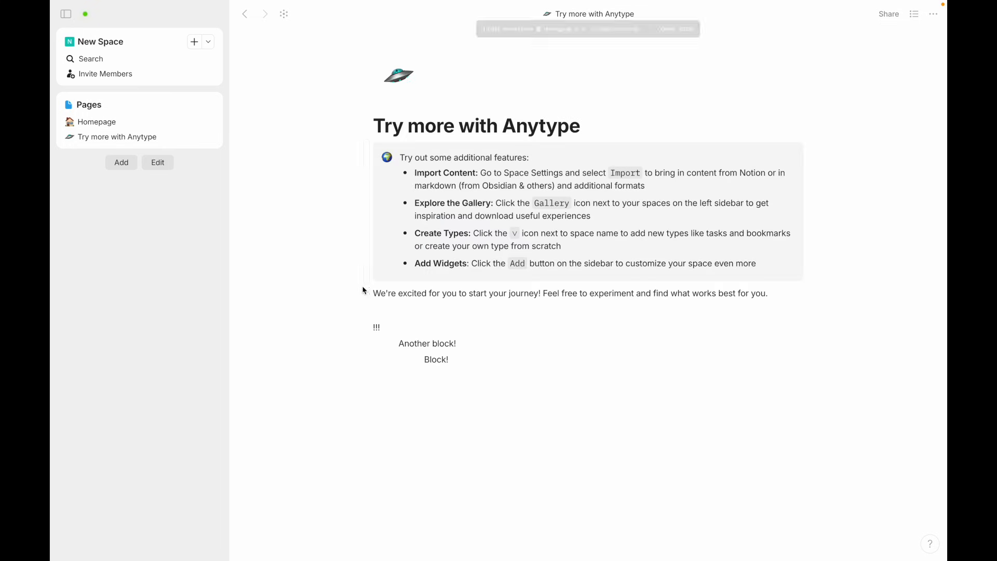
- Move the "!!!" block group back to Homepage, place it directly under the page header and remove the empty blocks
left_click(366, 332)
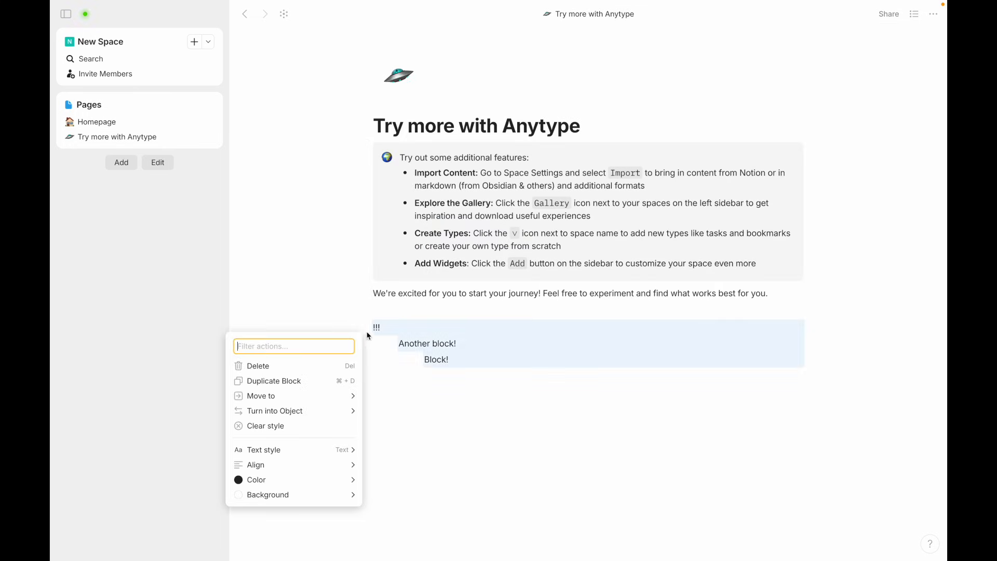
mouse_move(333, 396)
left_click(387, 388)
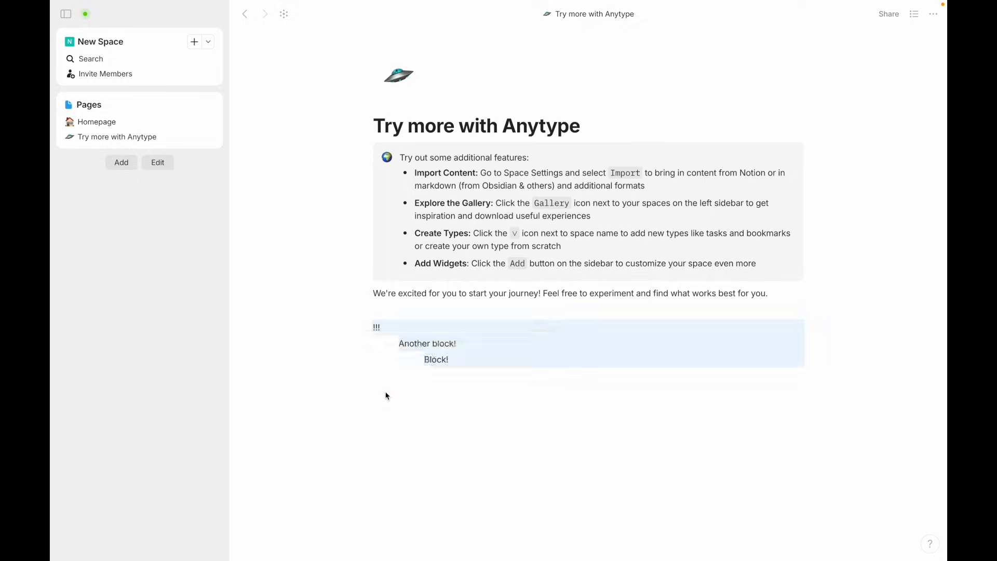
left_click(152, 125)
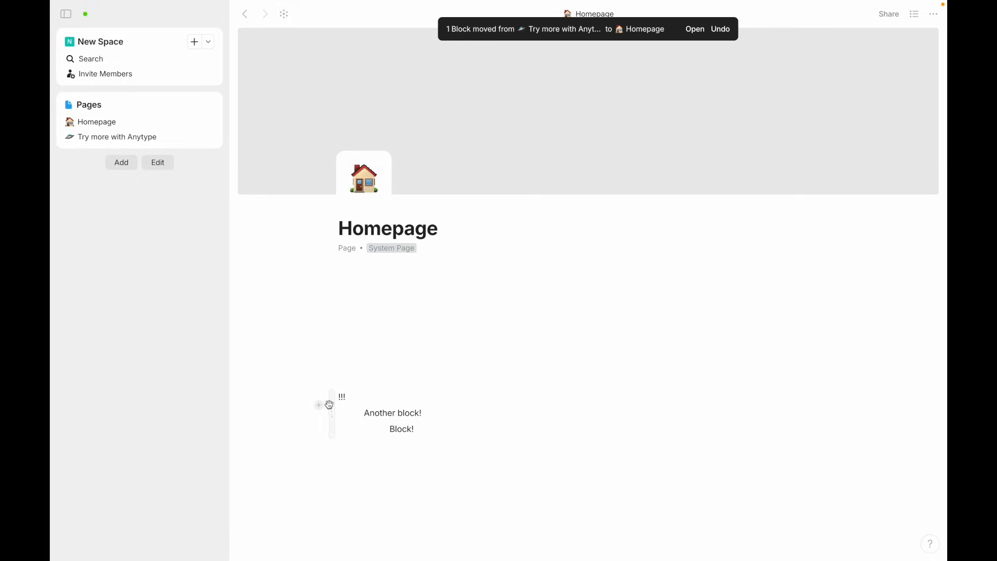
left_click_drag(330, 402, 371, 276)
left_click_drag(401, 457, 384, 339)
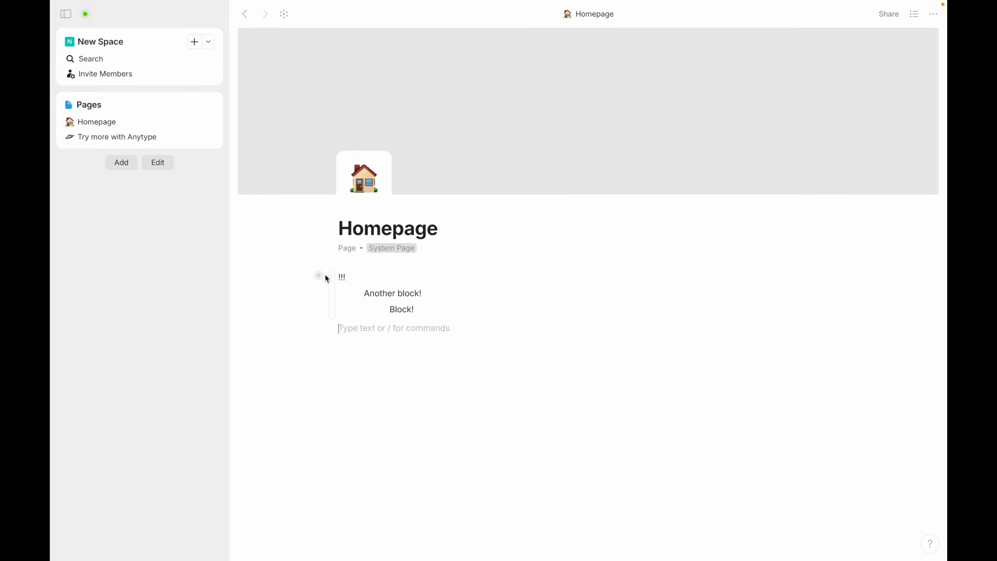
- Try the Heading and Highlighted text styles on the "!!!" block, undoing each one
left_click(328, 277)
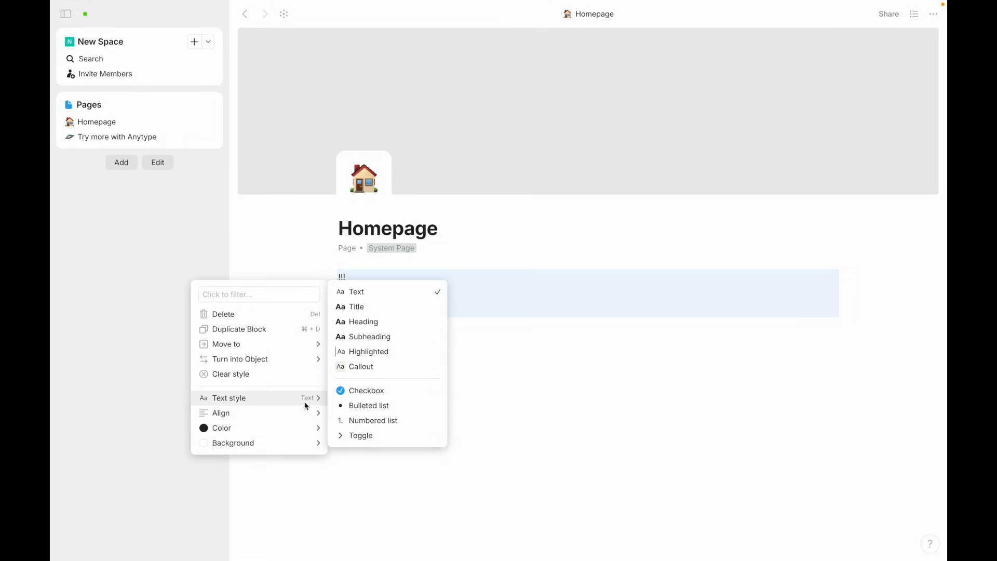
left_click(366, 324)
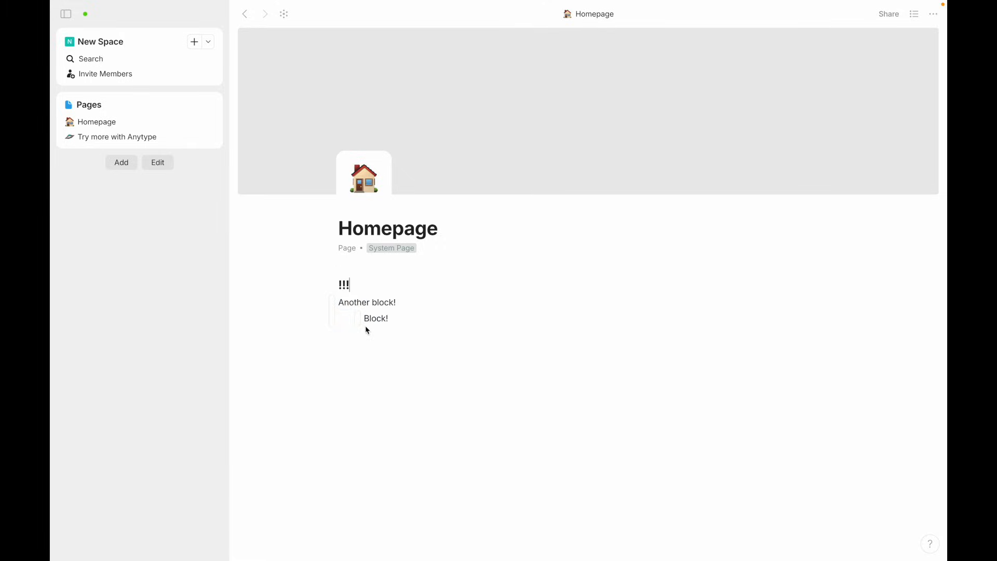
key("super+z")
left_click(332, 288)
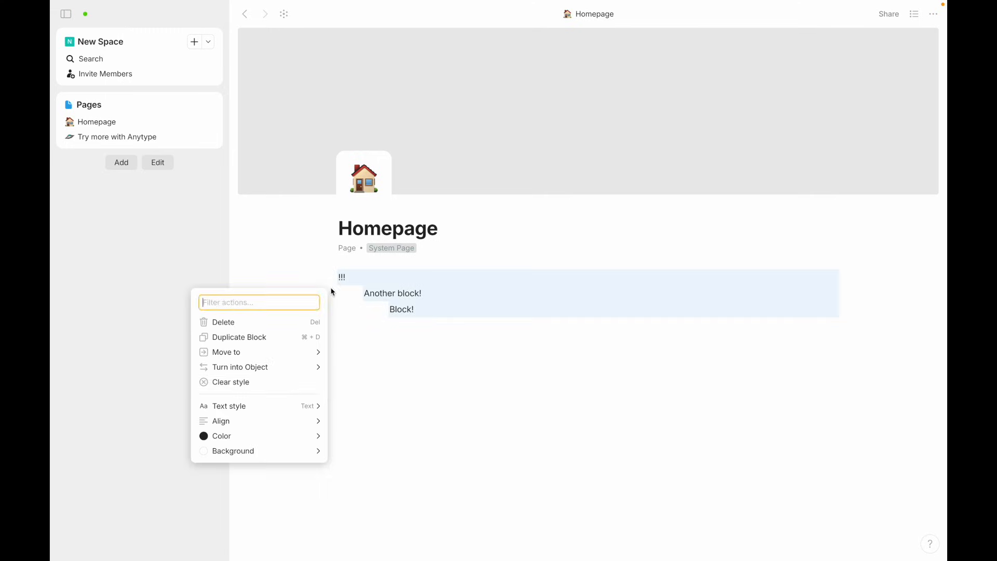
mouse_move(287, 404)
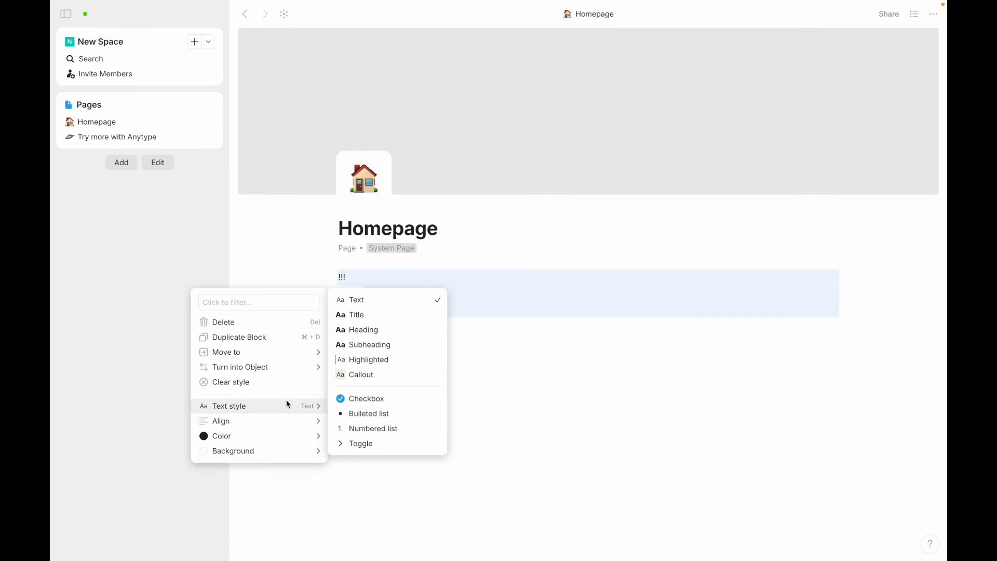
left_click(369, 364)
key("super+z")
- Try the Callout text style on the "!!!" block, view its icon choices, and undo the style
left_click(331, 283)
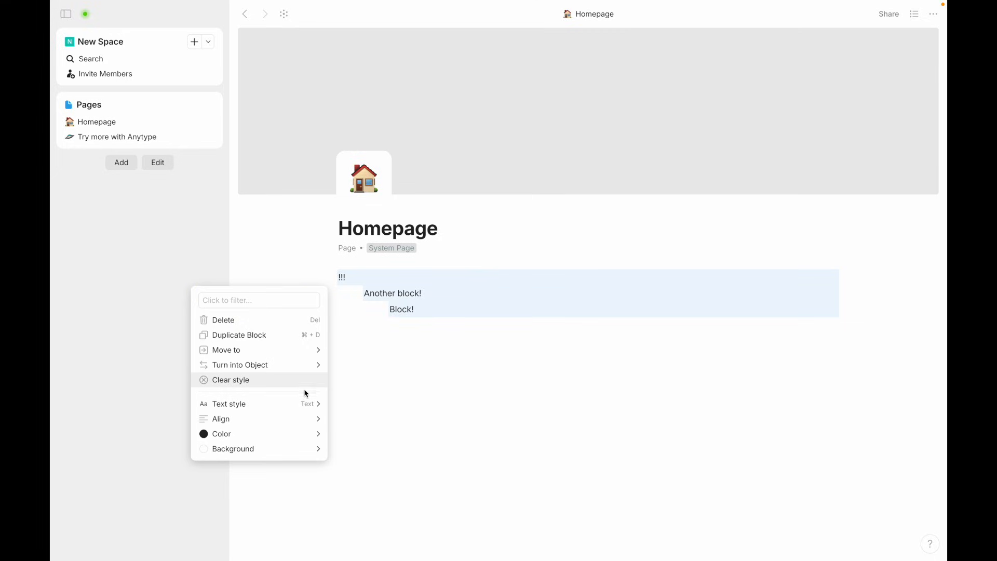
mouse_move(291, 434)
mouse_move(287, 405)
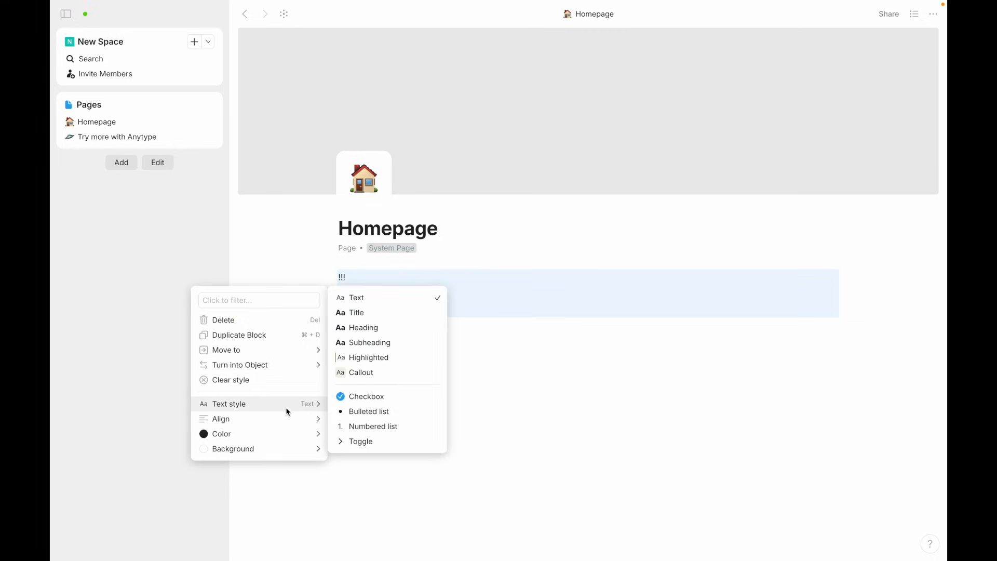
left_click(364, 373)
left_click(353, 288)
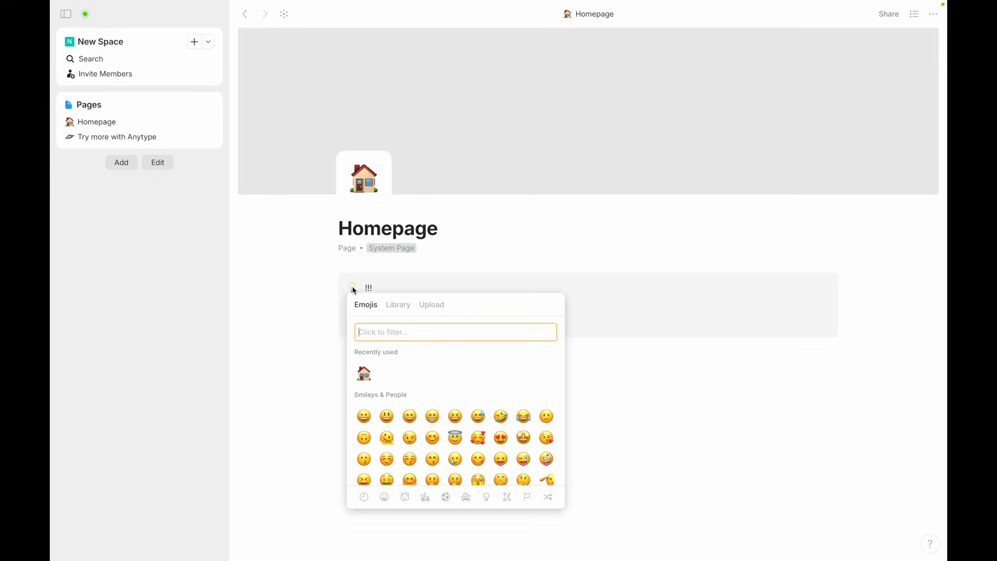
left_click(416, 289)
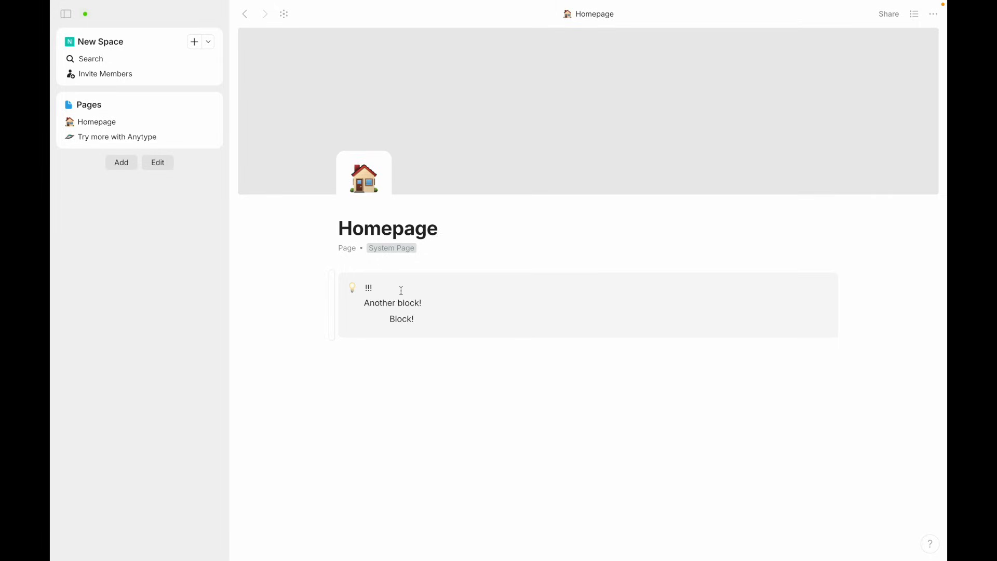
key("super+z")
- Align the "!!!" block to the center and set its text color to purple
left_click(330, 291)
mouse_move(270, 419)
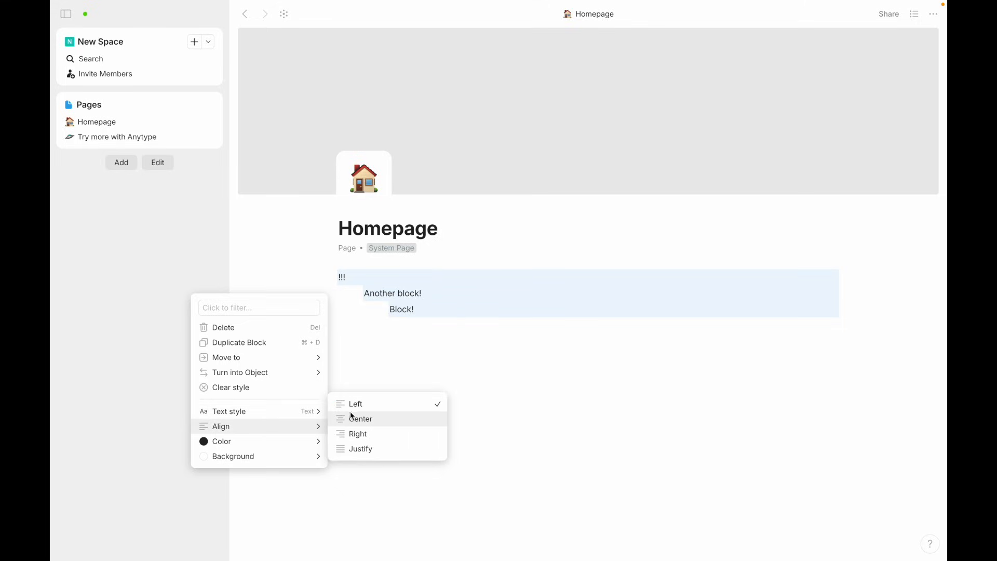
left_click(352, 420)
left_click(331, 285)
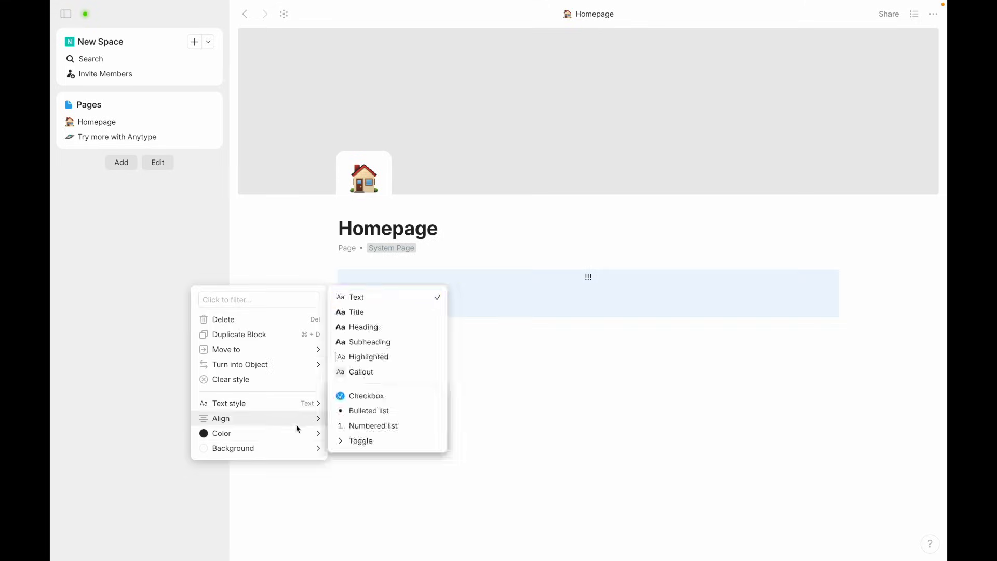
mouse_move(307, 430)
left_click(374, 387)
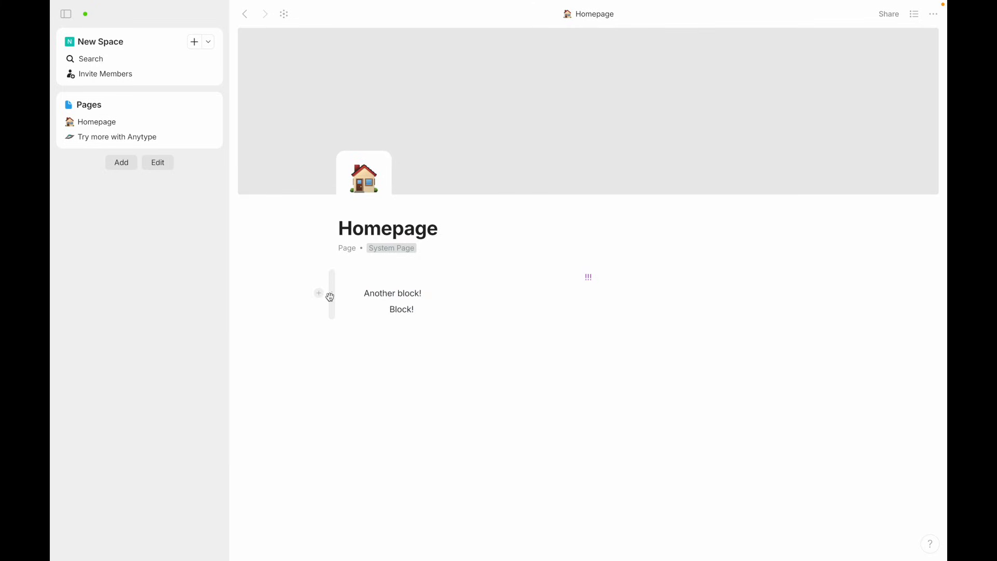
- Give the "!!!" block a Grey background, and clear all styling from the block
left_click(329, 295)
mouse_move(307, 459)
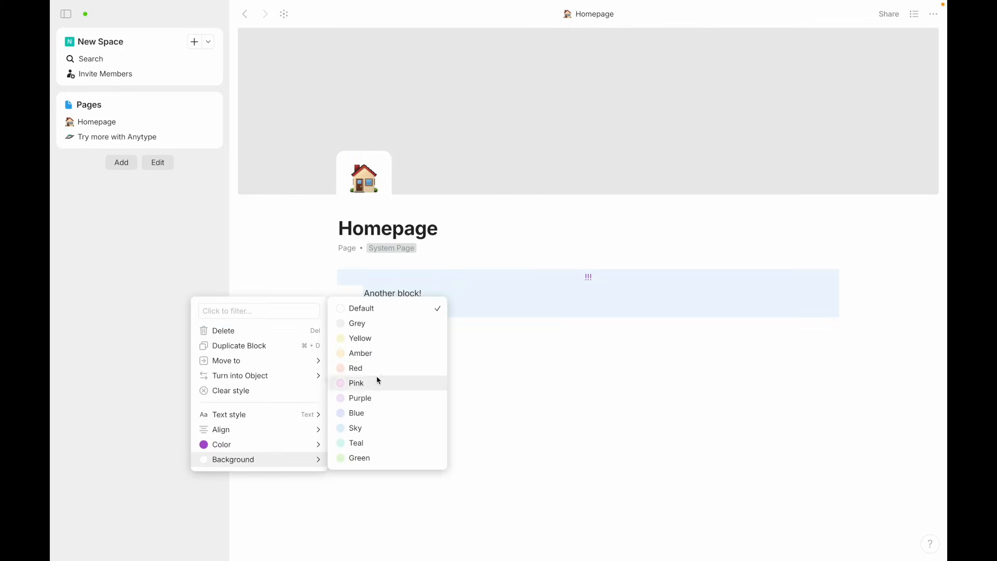
left_click(368, 324)
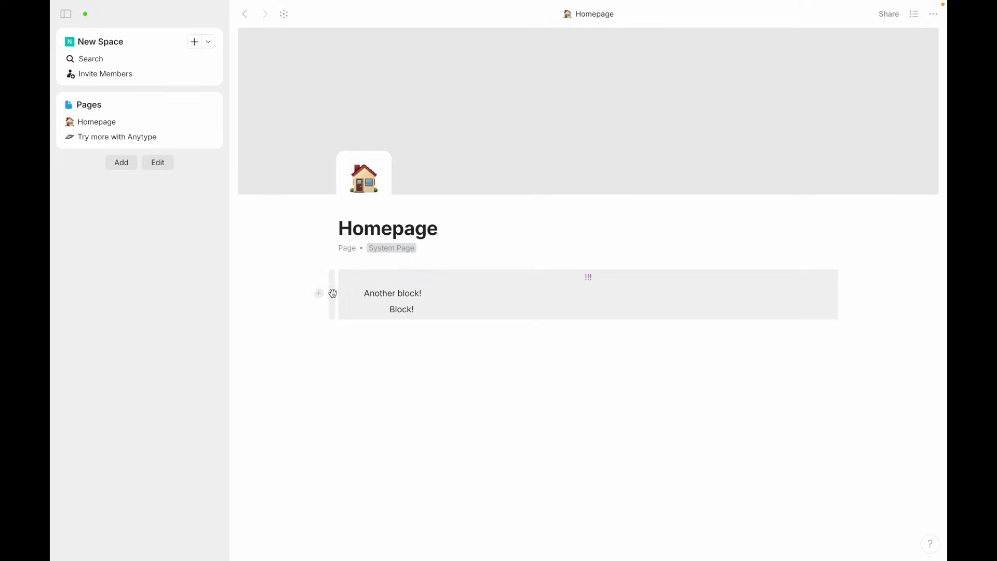
left_click(332, 292)
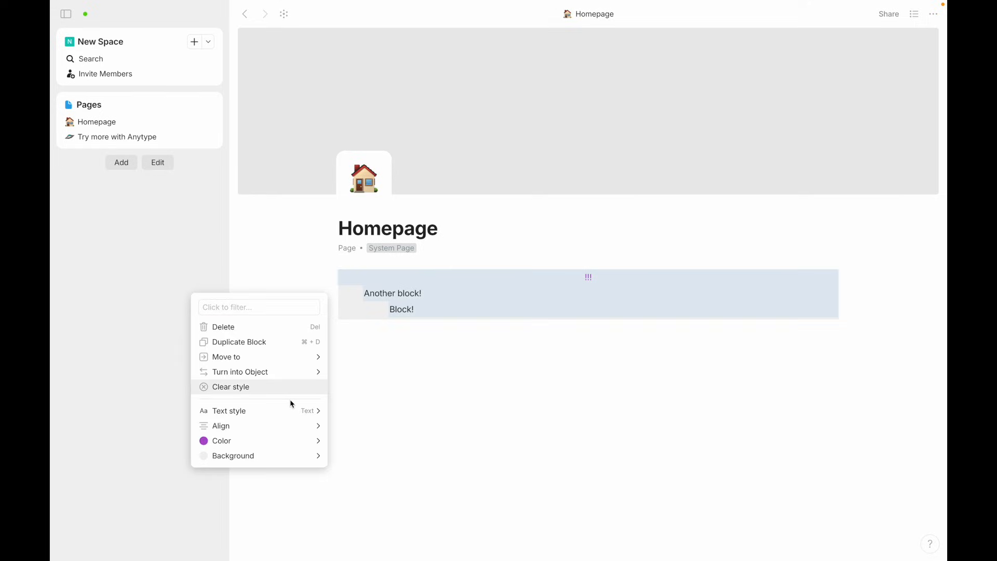
left_click(247, 392)
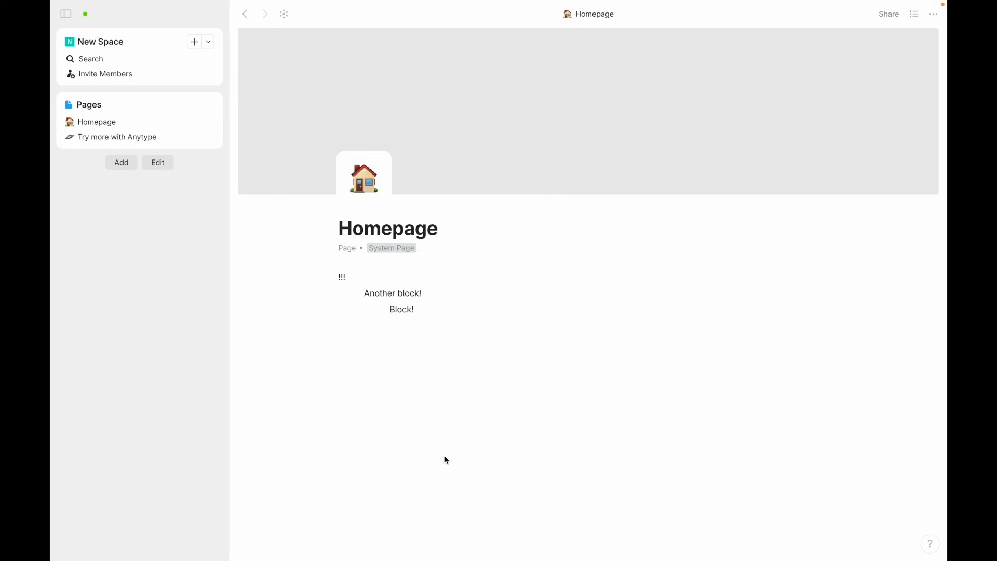
left_click(331, 287)
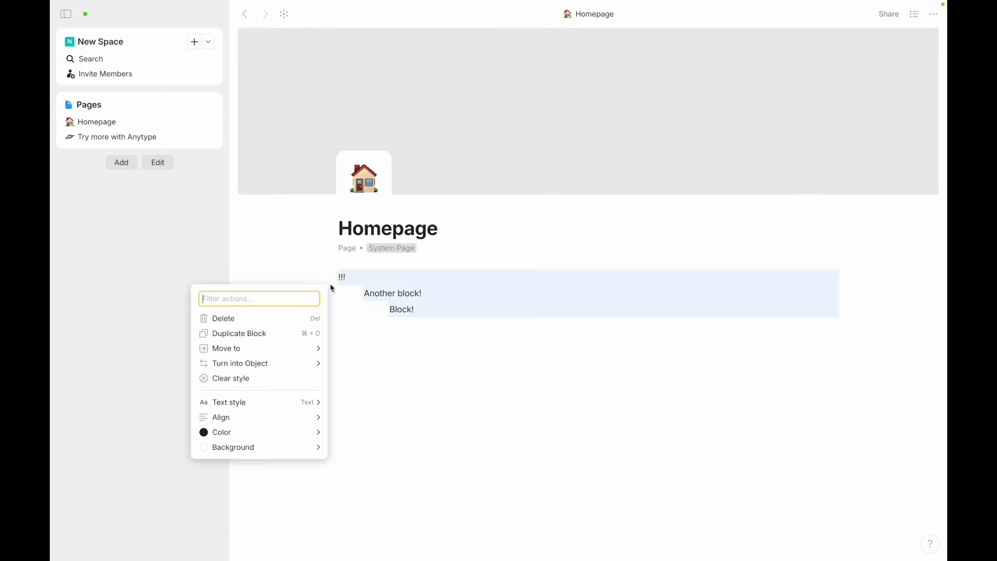
left_click(330, 272)
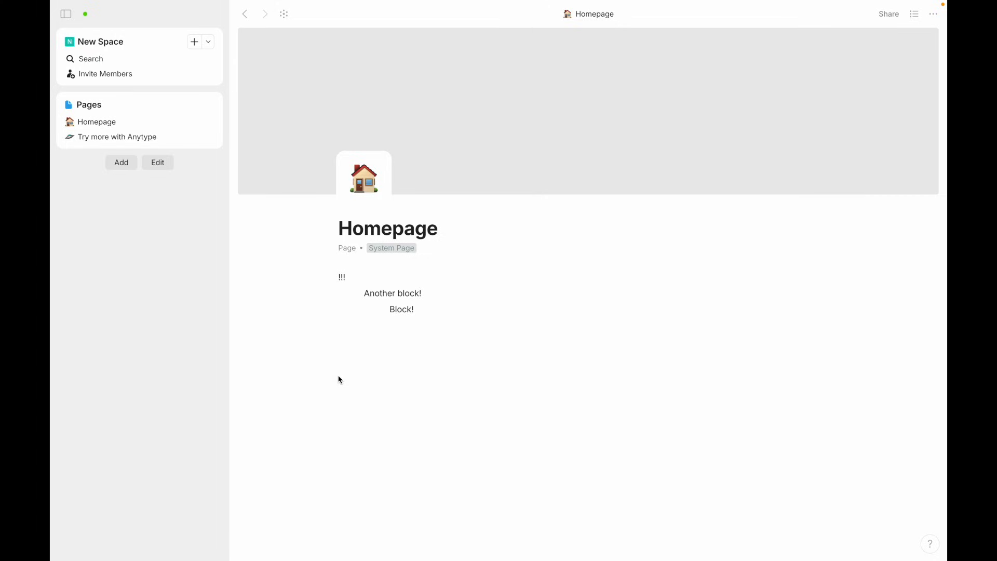
- Bring up the block commands in a new line below "Block!" and examine the text, list and media block types
left_click(341, 326)
type("/")
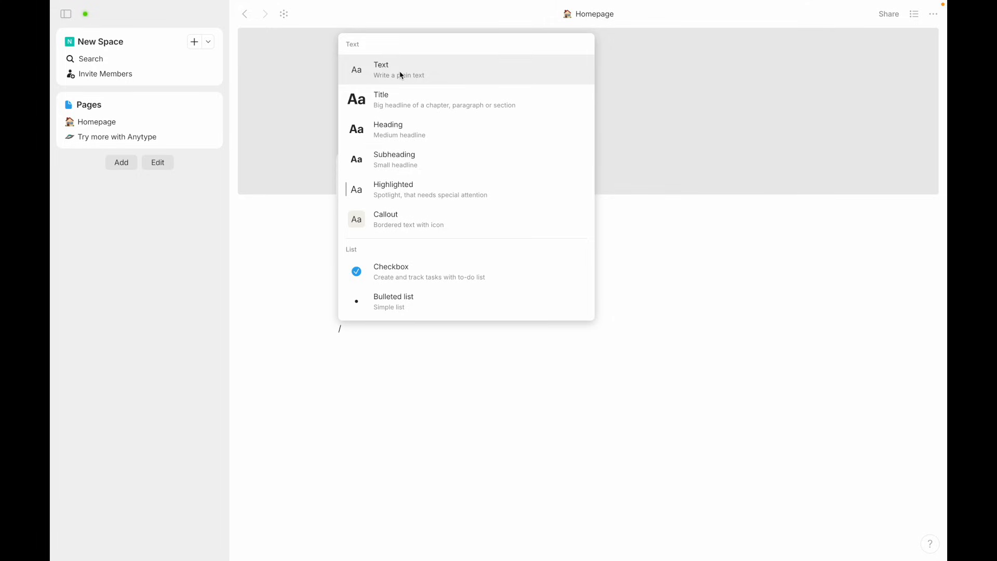
scroll(407, 161, "down", 5)
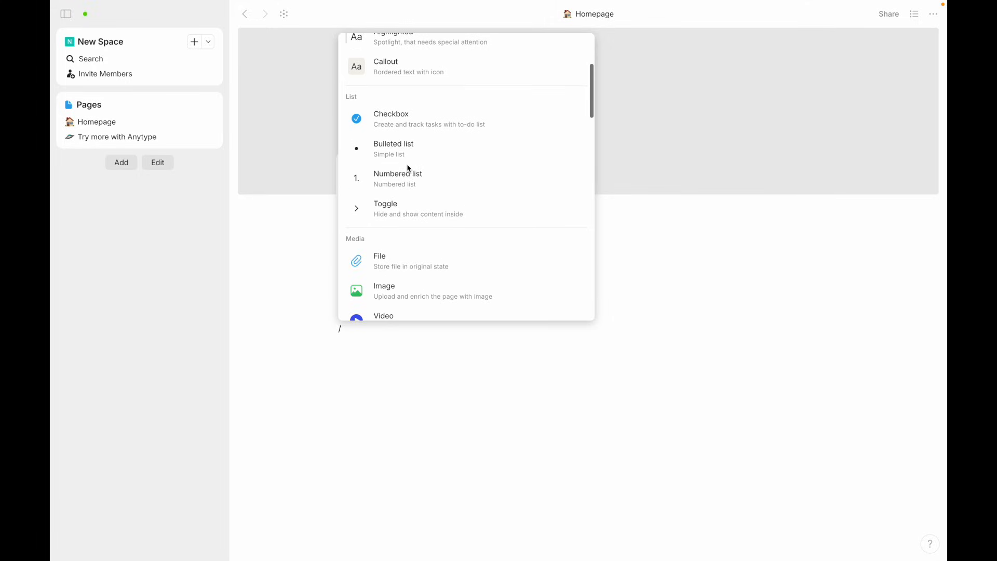
scroll(413, 169, "up", 5)
scroll(412, 167, "down", 6)
scroll(410, 192, "down", 5)
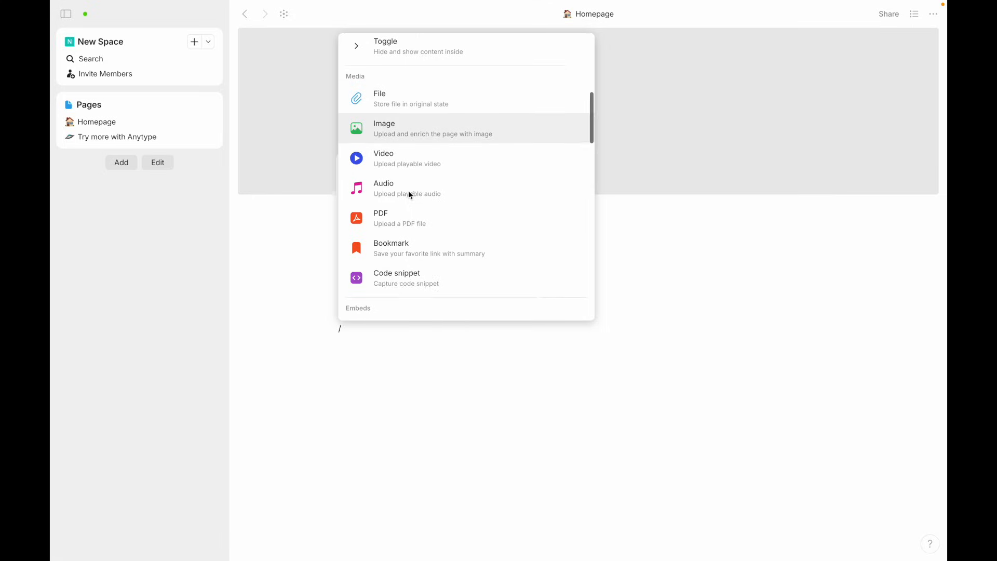
scroll(408, 195, "up", 2)
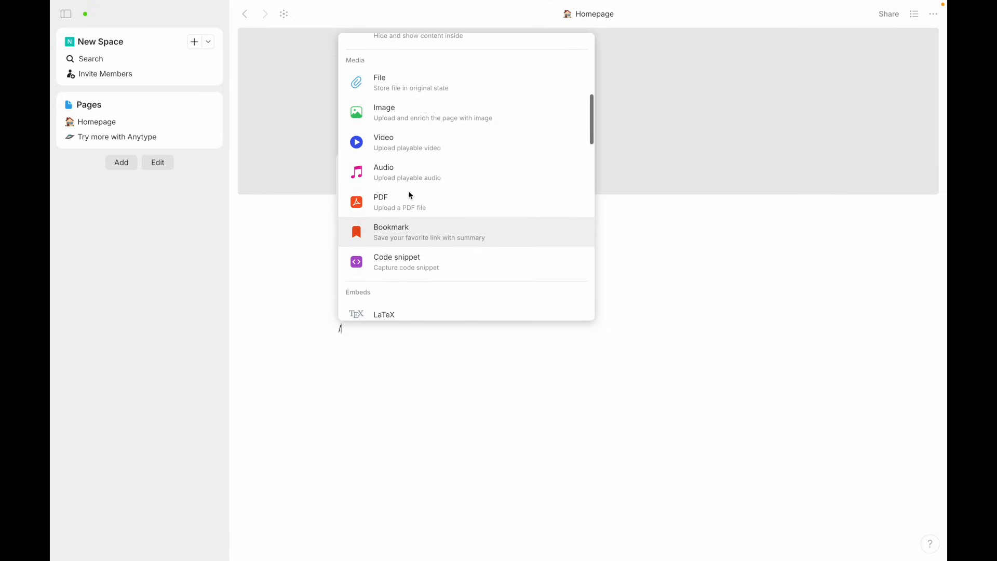
left_click(407, 92)
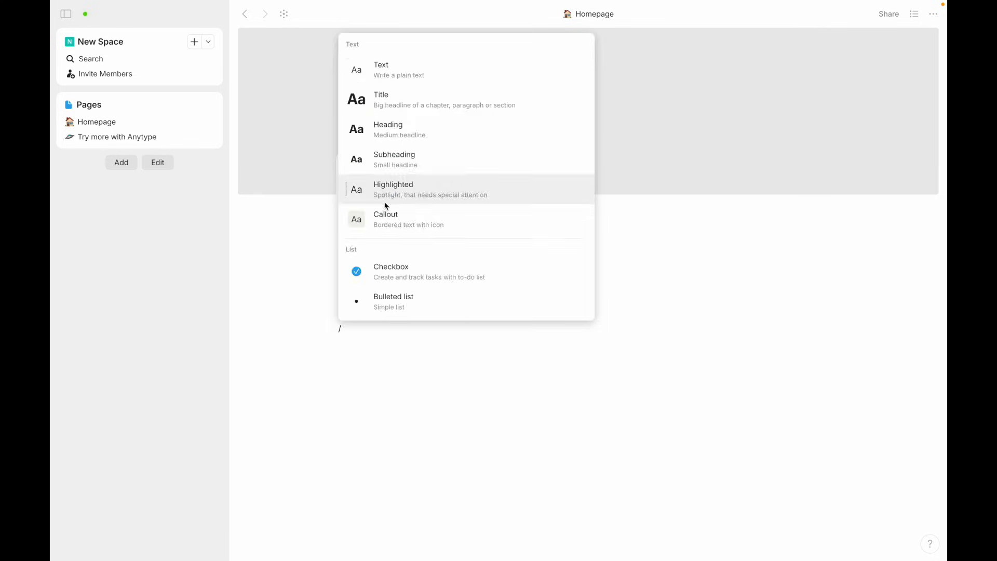
- Insert a Dots divider in the new line below "Block!"
scroll(385, 203, "down", 5)
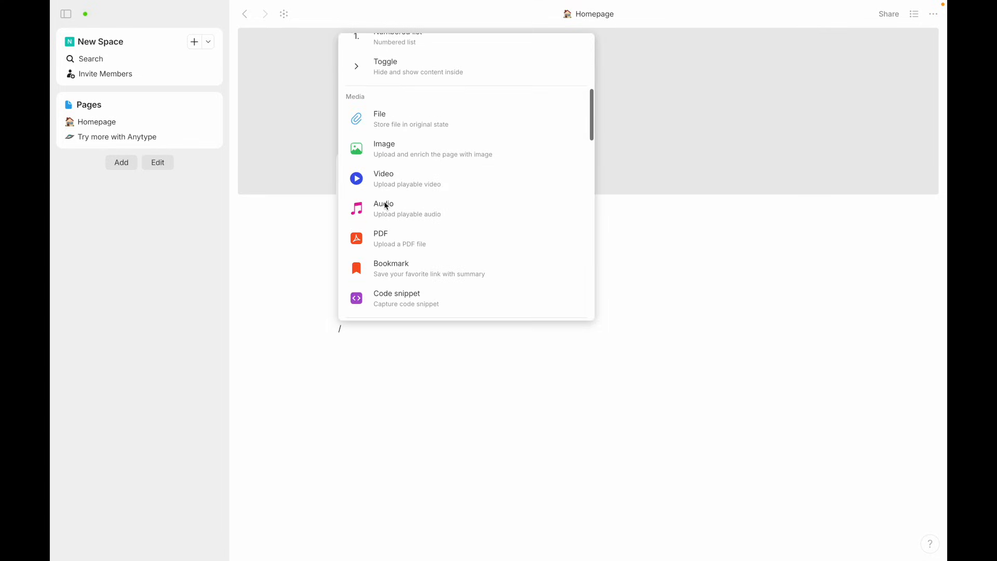
scroll(396, 178, "down", 3)
scroll(409, 129, "down", 2)
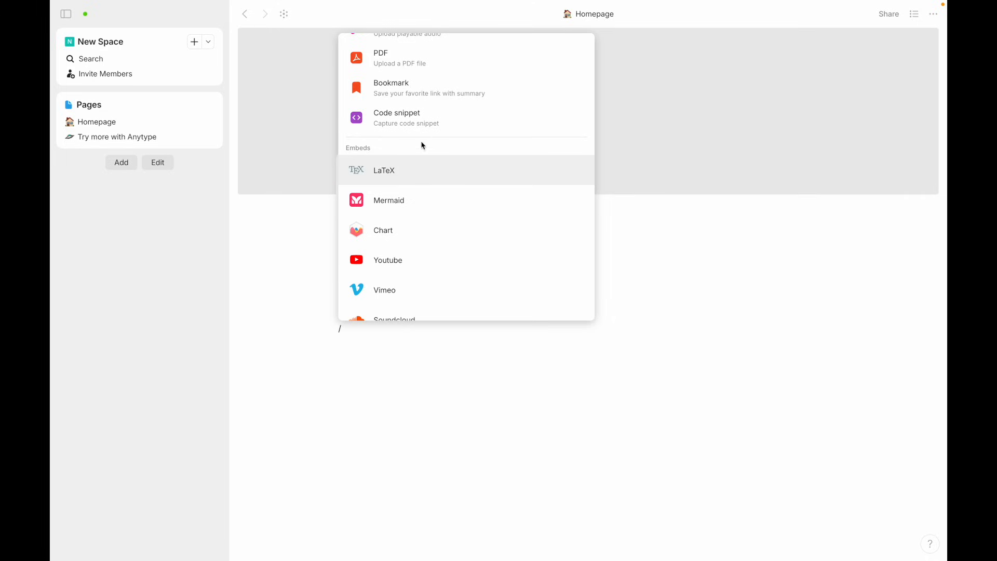
scroll(405, 183, "down", 4)
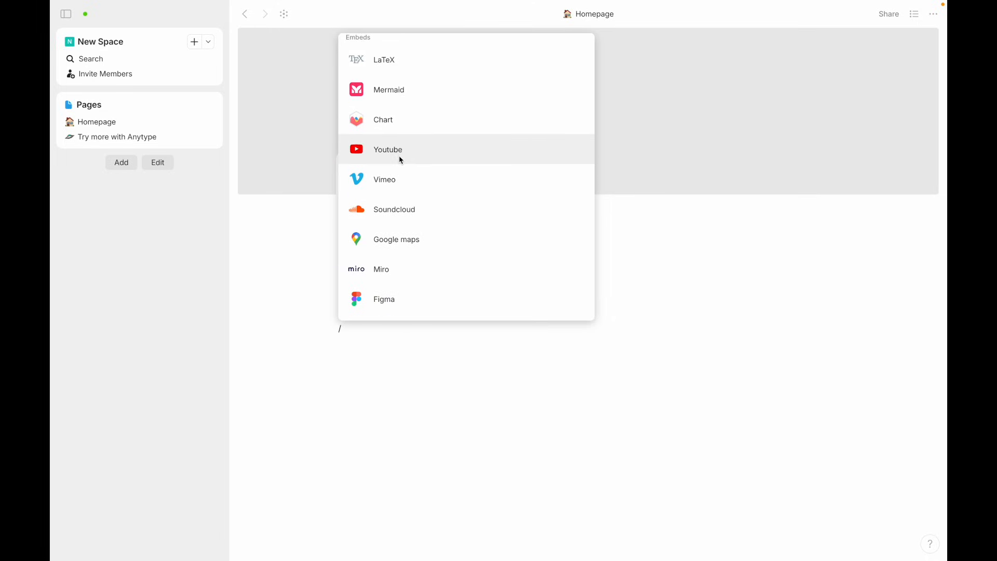
scroll(400, 167, "down", 3)
scroll(399, 179, "down", 2)
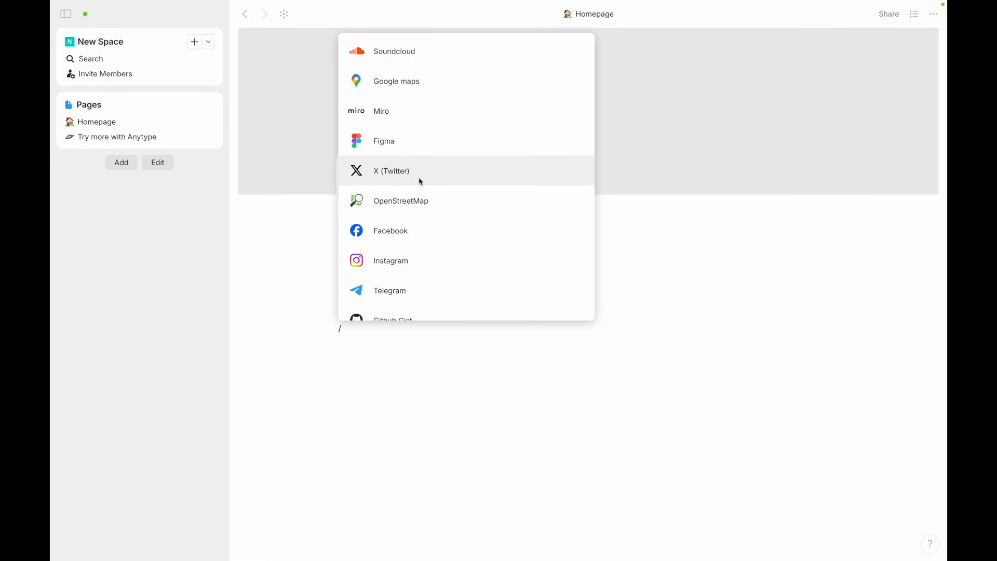
scroll(425, 169, "down", 5)
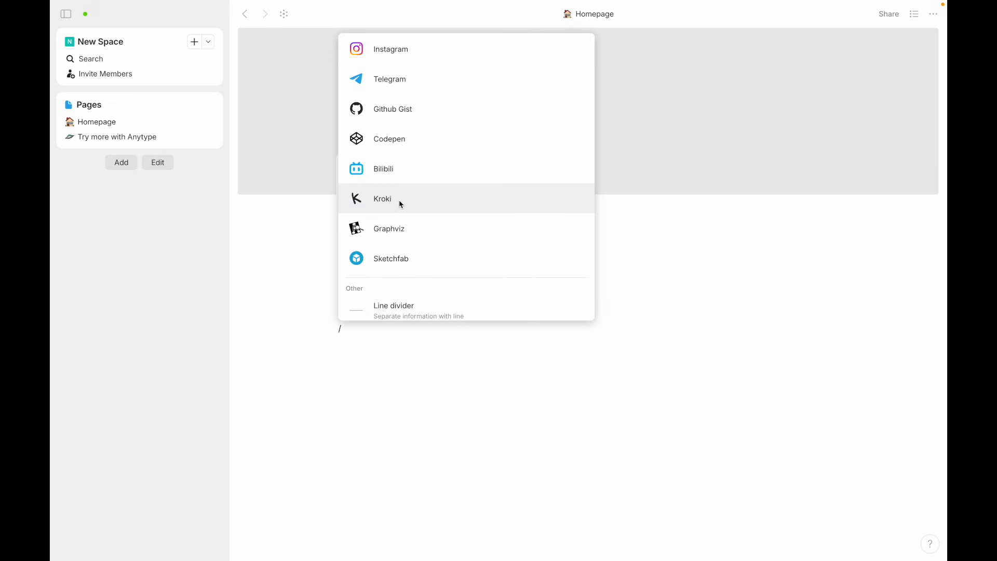
scroll(401, 205, "down", 5)
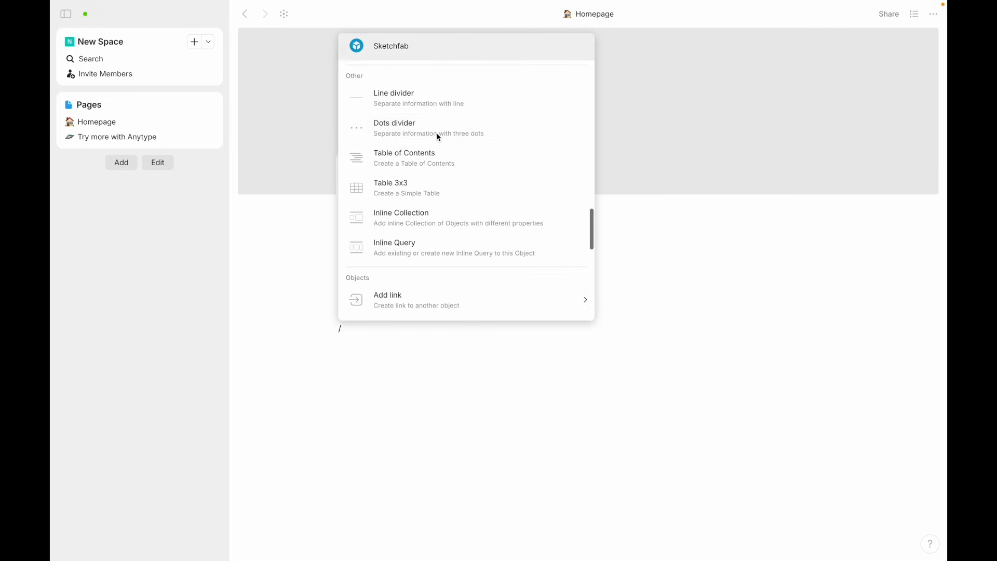
left_click(412, 130)
- Insert a Table of Contents block below the dots divider
left_click(389, 378)
type("/")
scroll(425, 254, "down", 10)
scroll(426, 254, "down", 8)
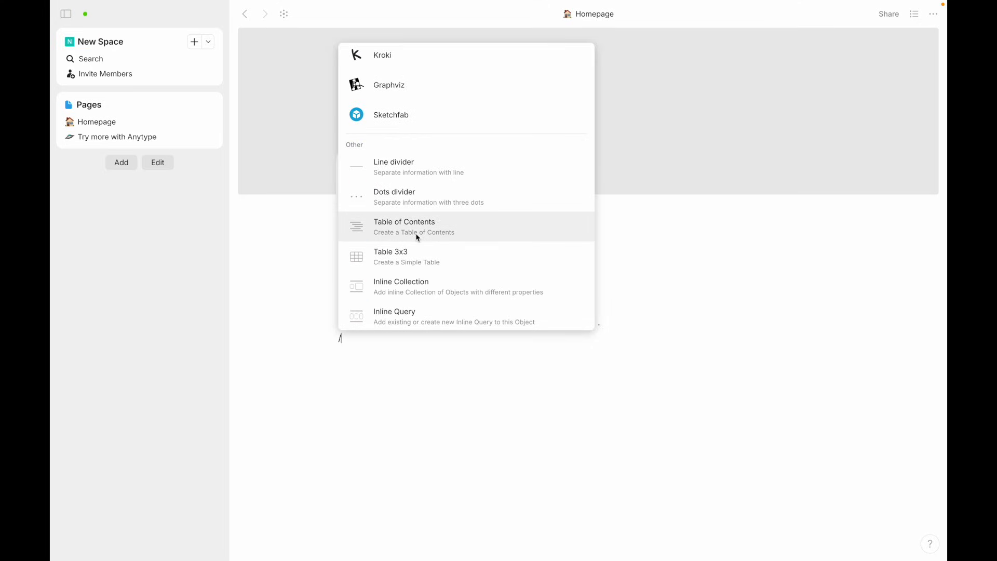
left_click(421, 220)
- Add a Heading block reading "Big Heading" below the table of contents
left_click(415, 408)
type("/")
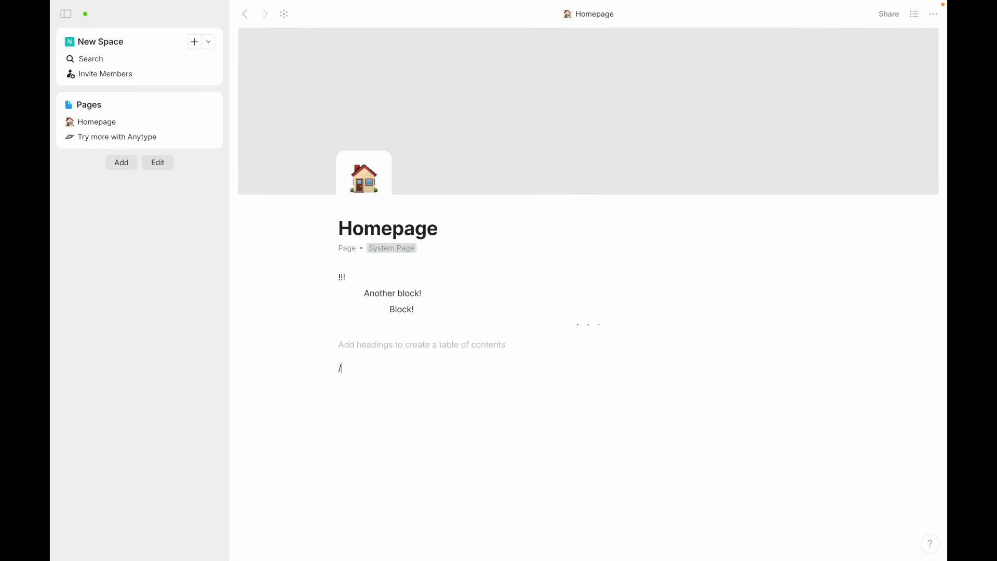
left_click(407, 173)
type("Big Heading")
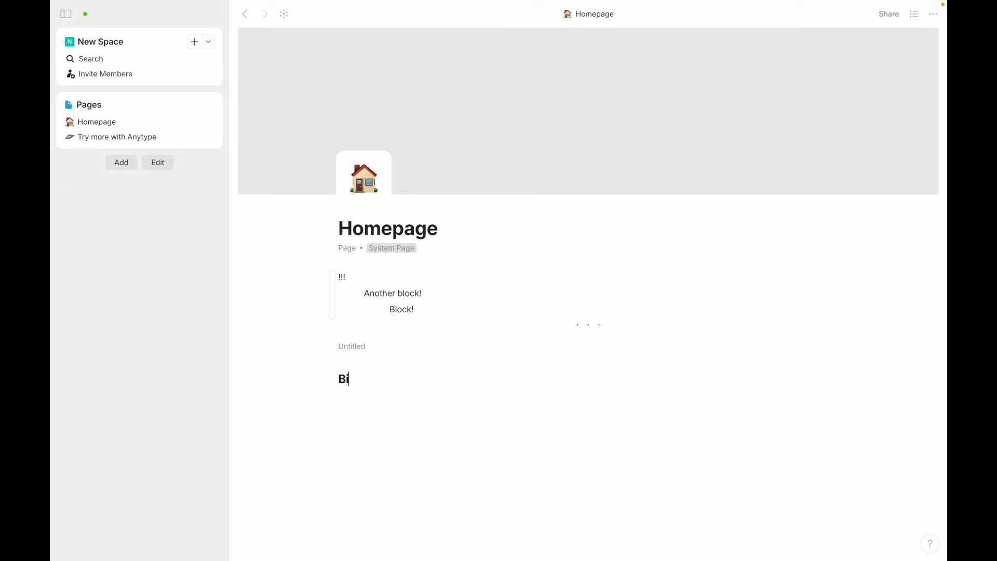
- Move the table of contents to the start of the page content, and delete the "!!!" block with its nested blocks
left_click_drag(331, 345, 338, 271)
left_click(332, 328)
key("BackSpace")
- Add the text "thien goiehhragn" under "Big Heading", followed by a Subheading block reading "Subheading"
left_click(369, 363)
type("thien goiehhragn")
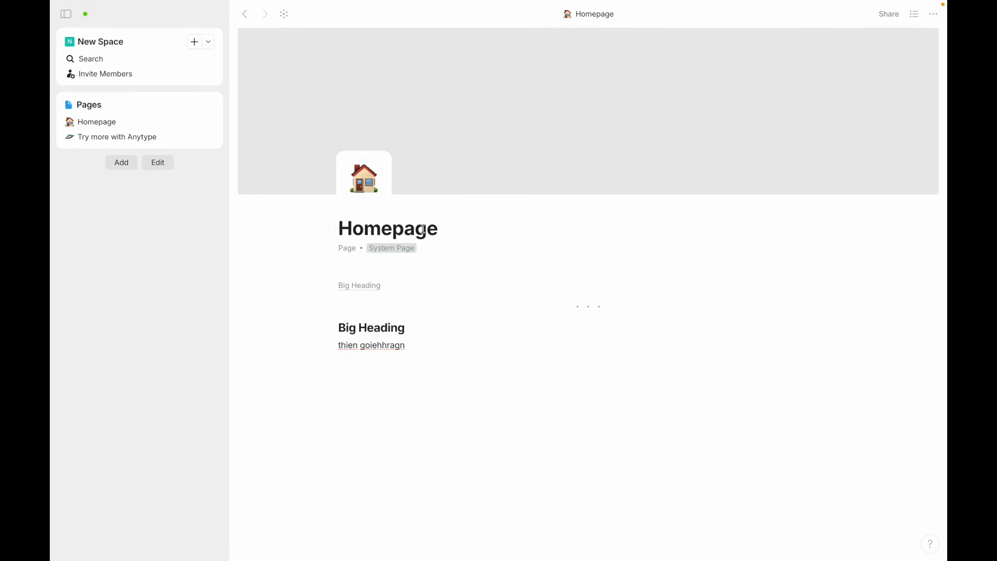
key("Return")
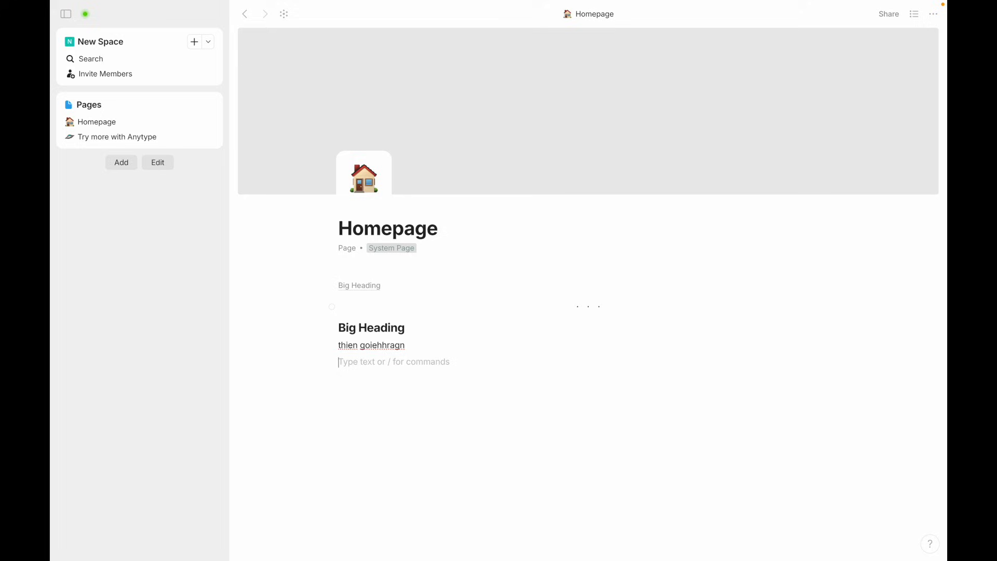
type("/")
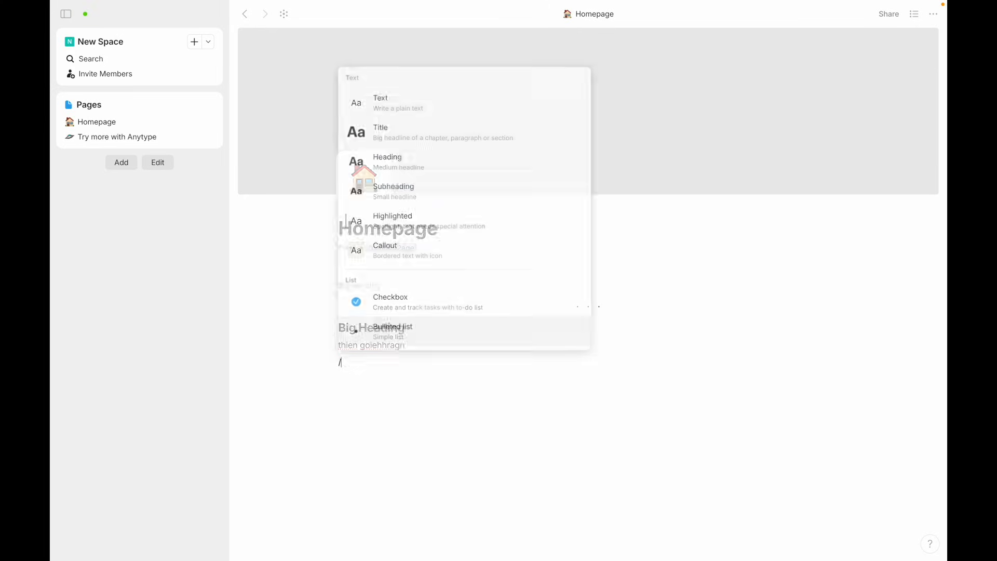
left_click(400, 198)
type("Sub")
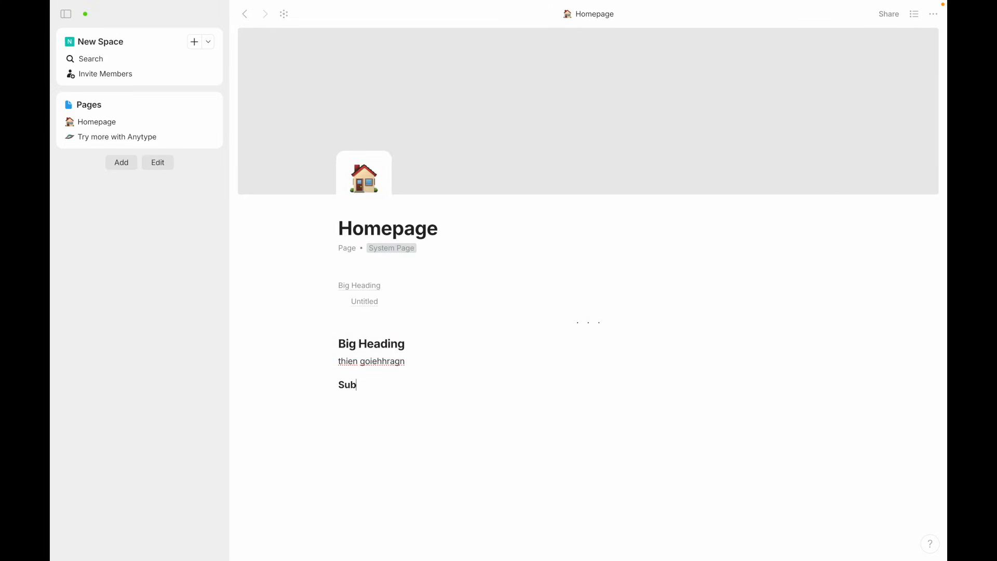
type("heading")
key("Return")
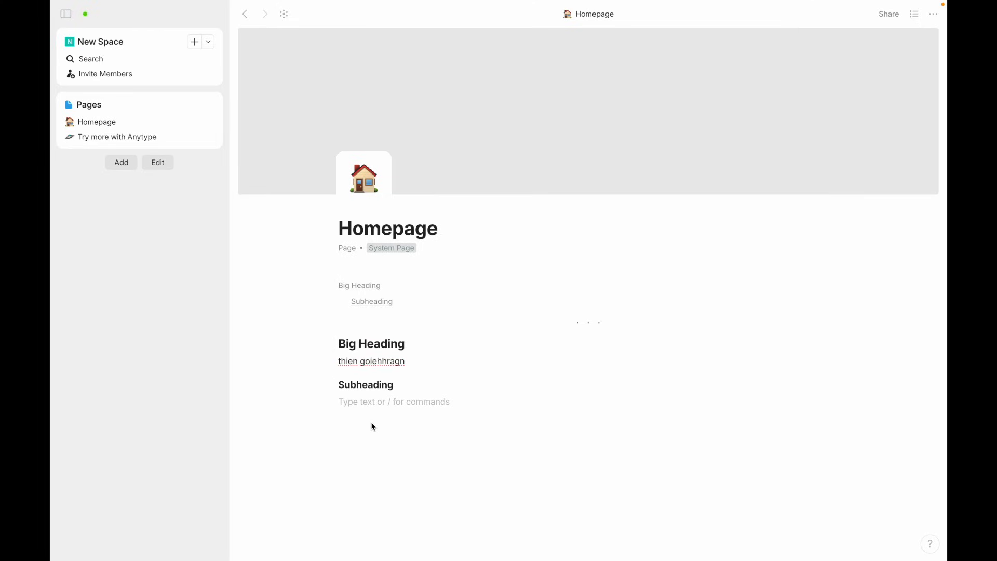
- View the Add link and Add file options, and insert a Date block for May 23, 2025 below "Subheading"
type("/")
scroll(399, 274, "down", 15)
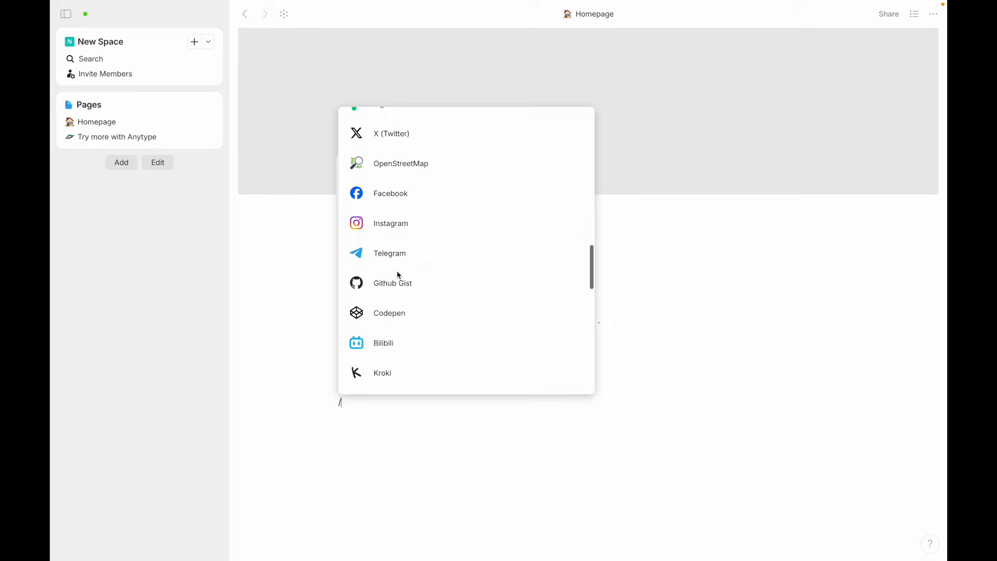
scroll(398, 274, "down", 3)
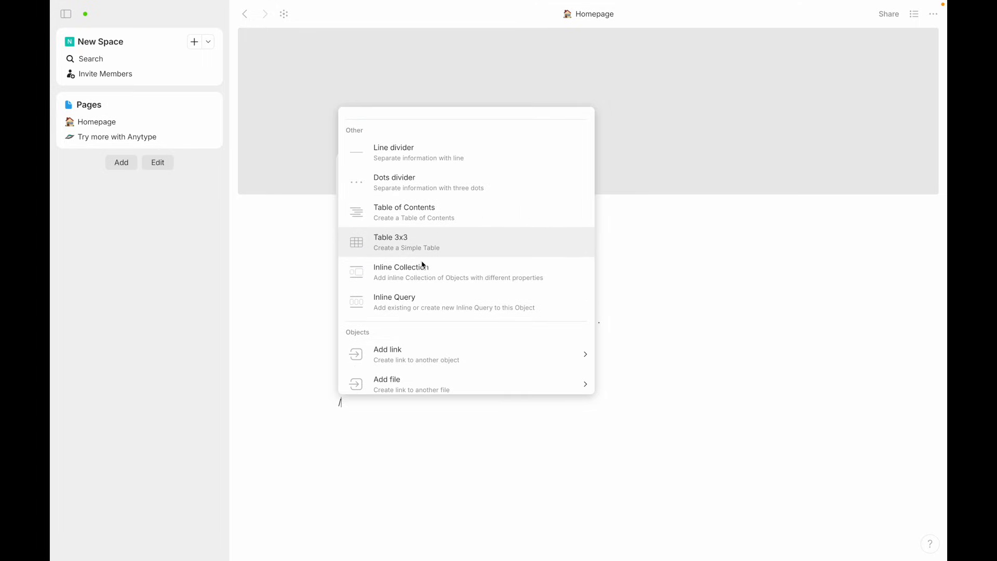
scroll(421, 273, "down", 5)
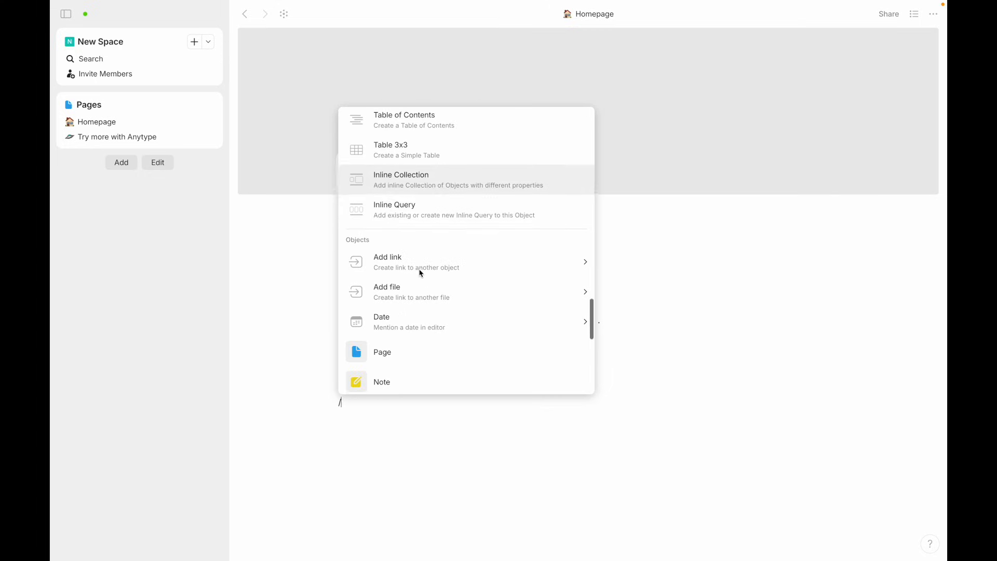
mouse_move(396, 260)
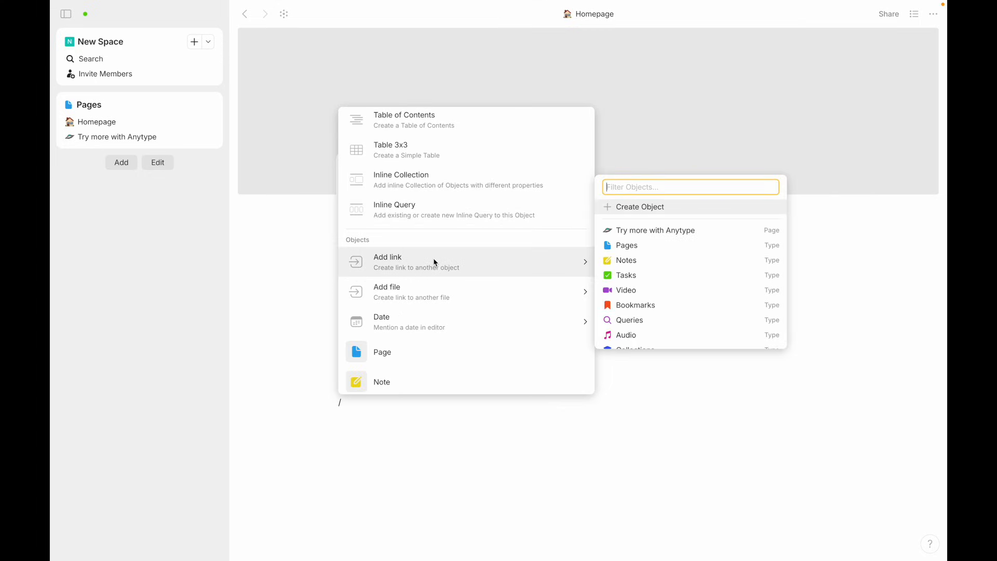
mouse_move(421, 291)
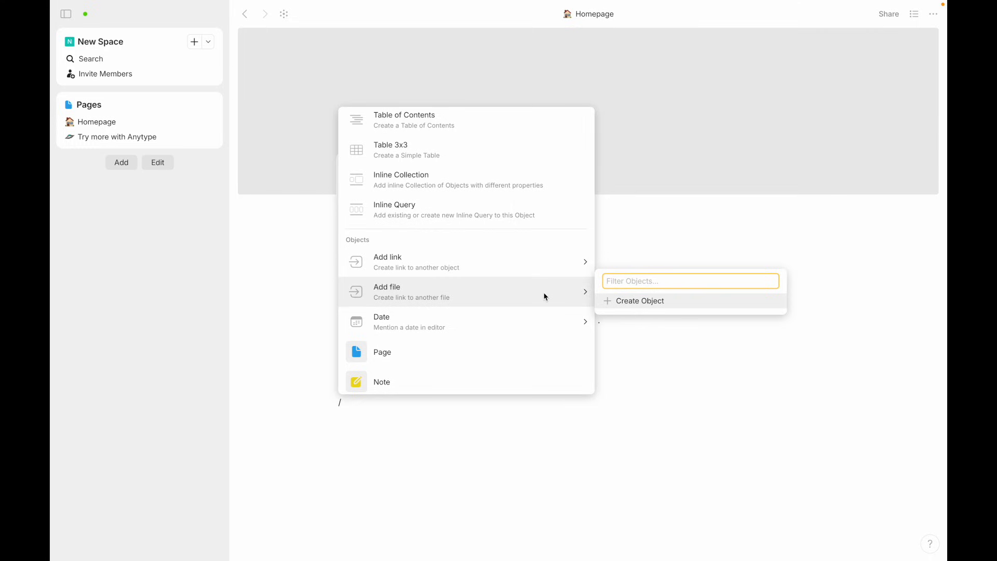
scroll(544, 296, "down", 1)
mouse_move(523, 296)
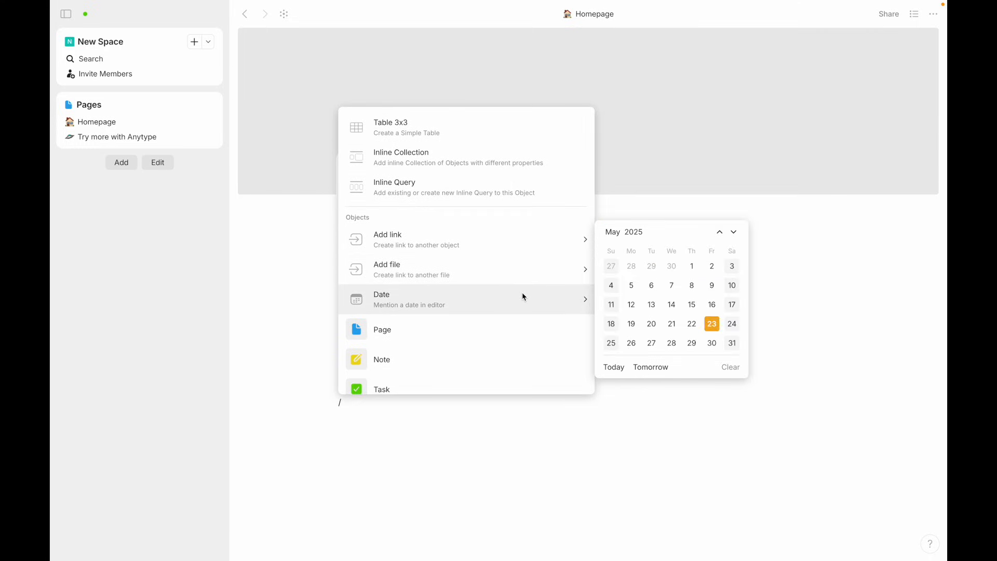
left_click(711, 324)
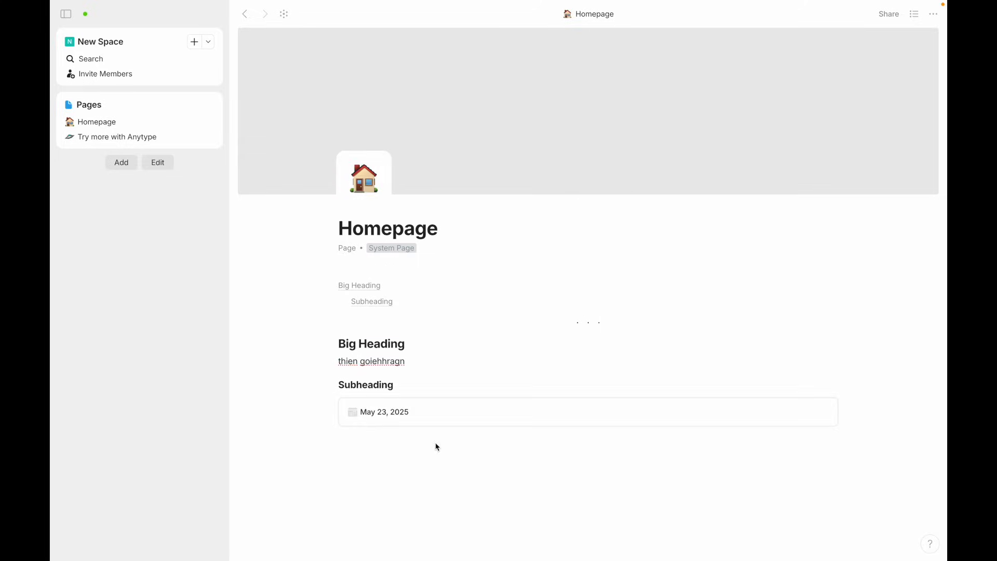
- Open the May 23, 2025 date page and examine its objects by added date, last modified date and last opened date
left_click(374, 413)
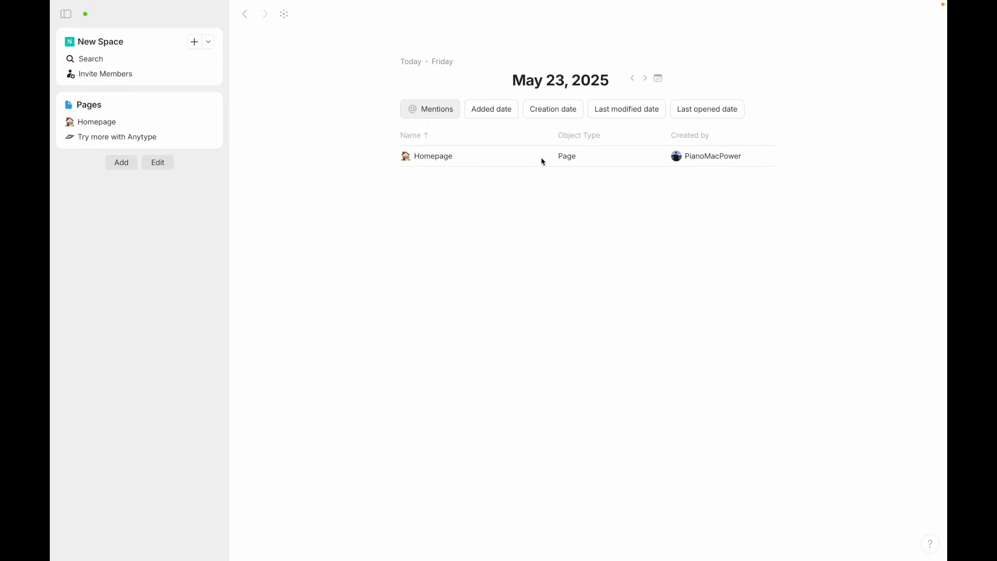
left_click(486, 109)
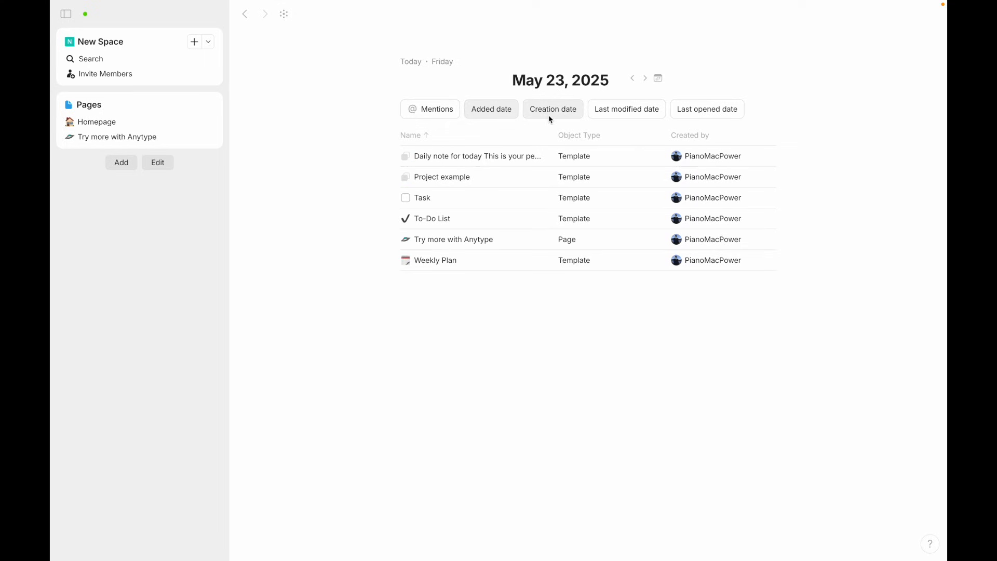
left_click(621, 111)
left_click(698, 114)
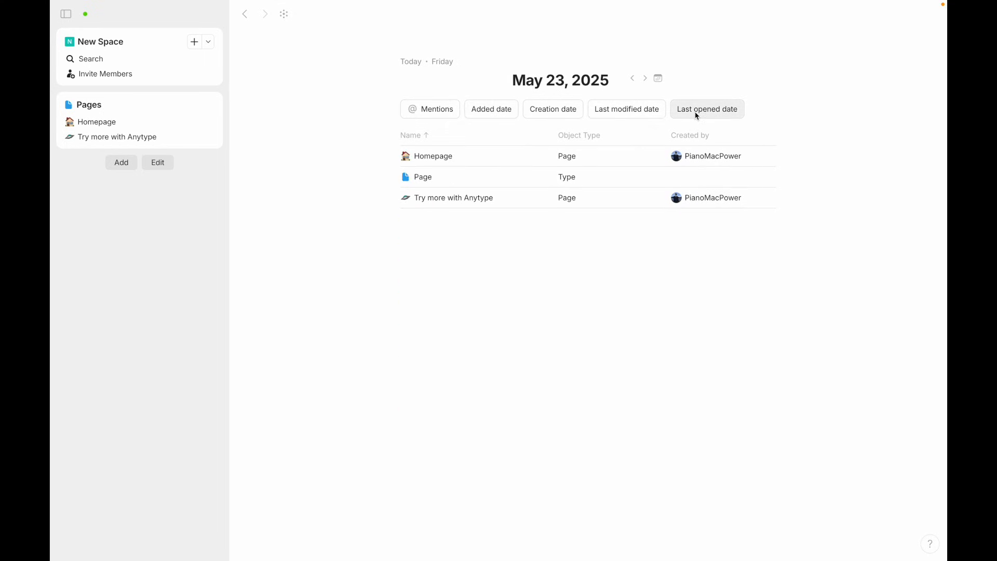
- Return to the Homepage and delete the May 23, 2025 date block
left_click(133, 122)
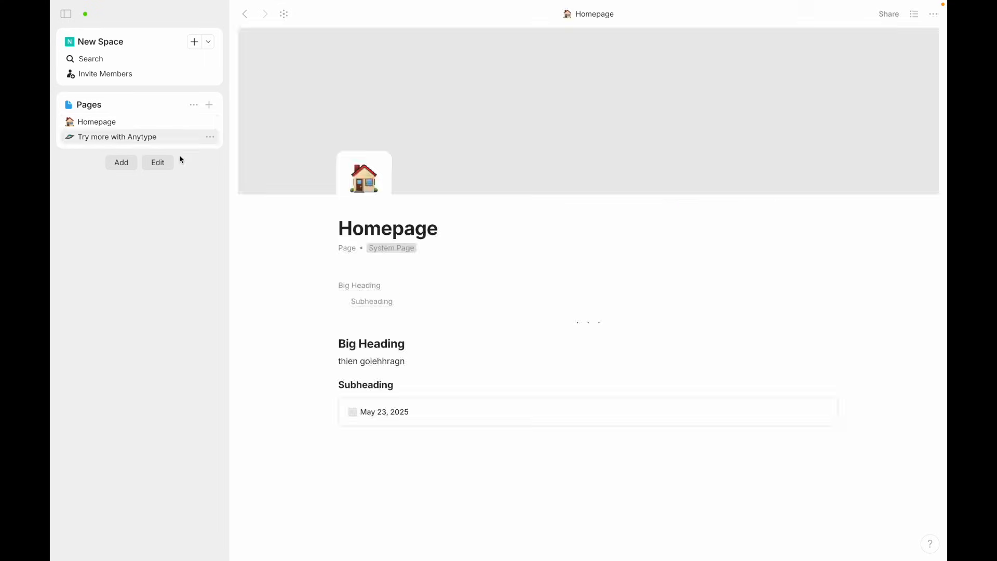
left_click(318, 403)
key("BackSpace")
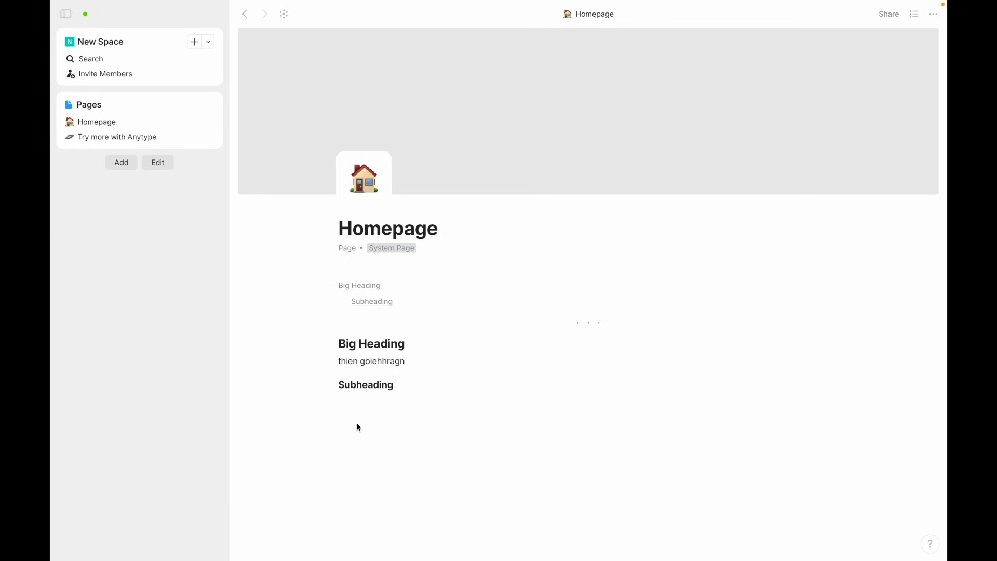
- Insert a new Page object in a line below "Subheading"
key("Return")
type("/")
scroll(423, 285, "down", 8)
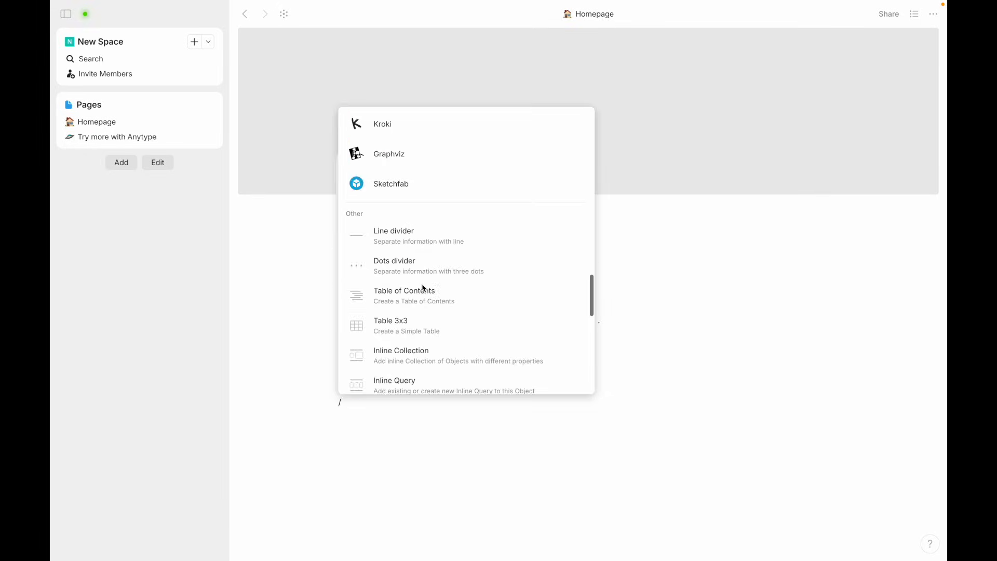
scroll(423, 287, "down", 5)
scroll(407, 238, "down", 4)
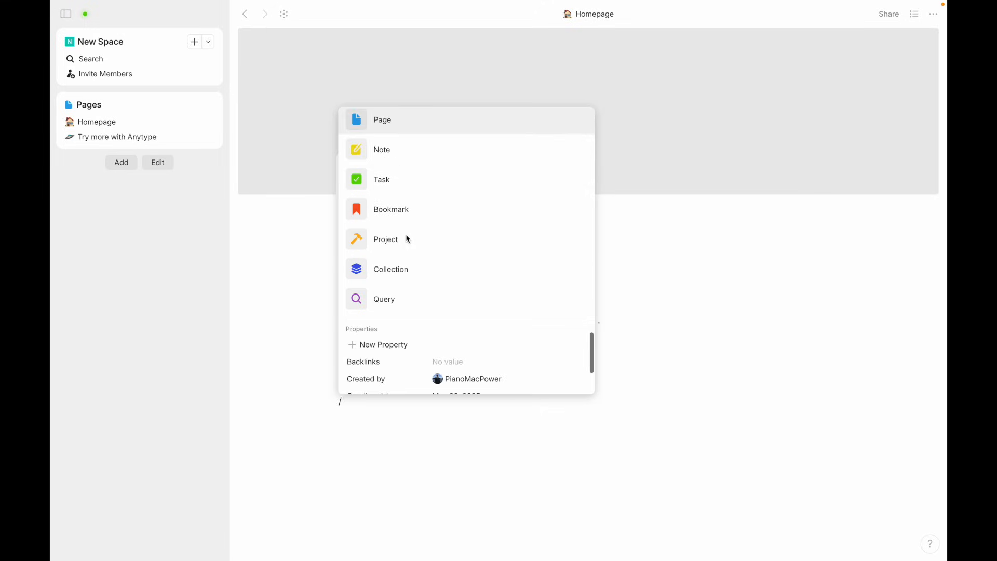
scroll(413, 229, "up", 3)
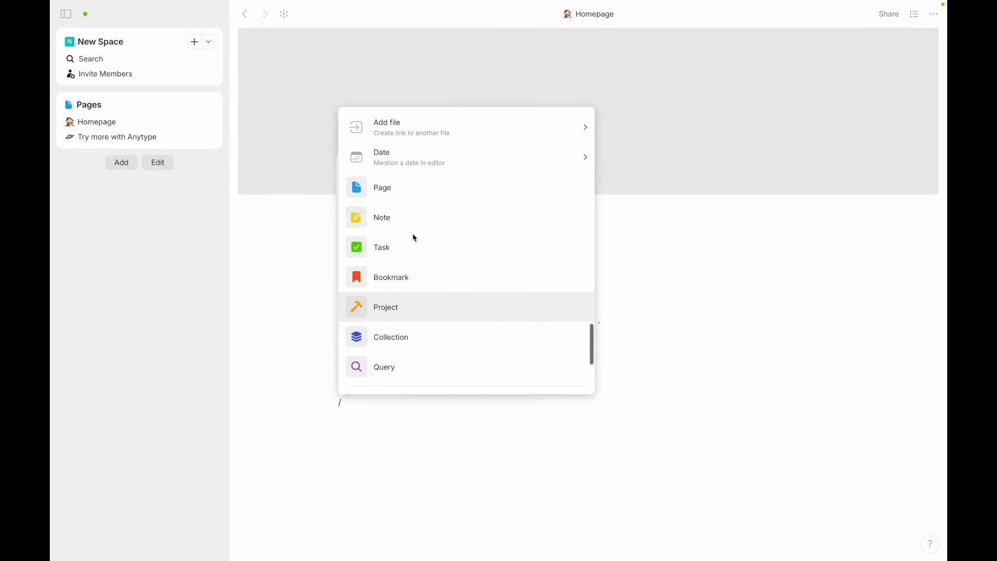
left_click(389, 188)
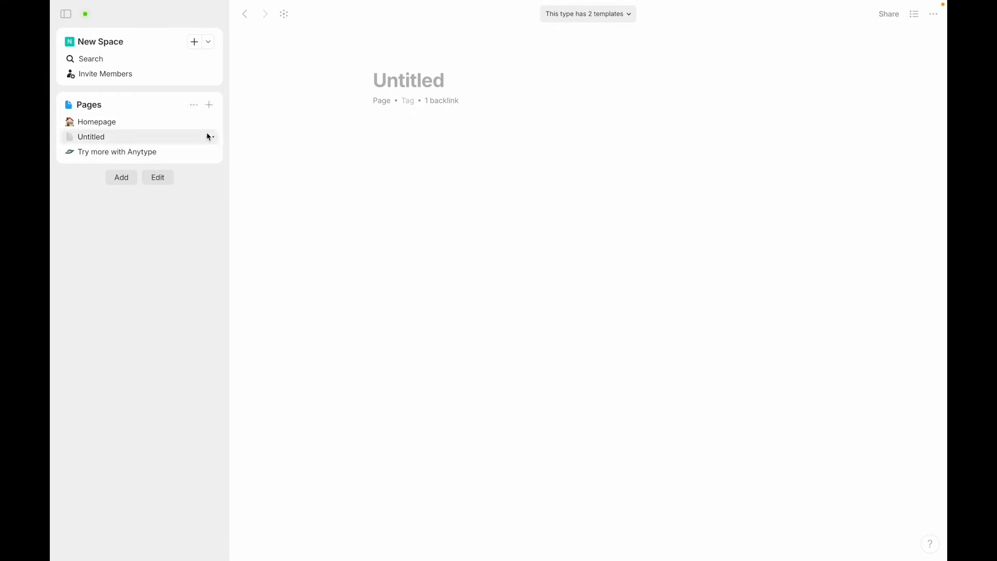
- Move the untitled page to the bin, and delete its leftover link block from the Homepage
right_click(130, 144)
left_click(165, 273)
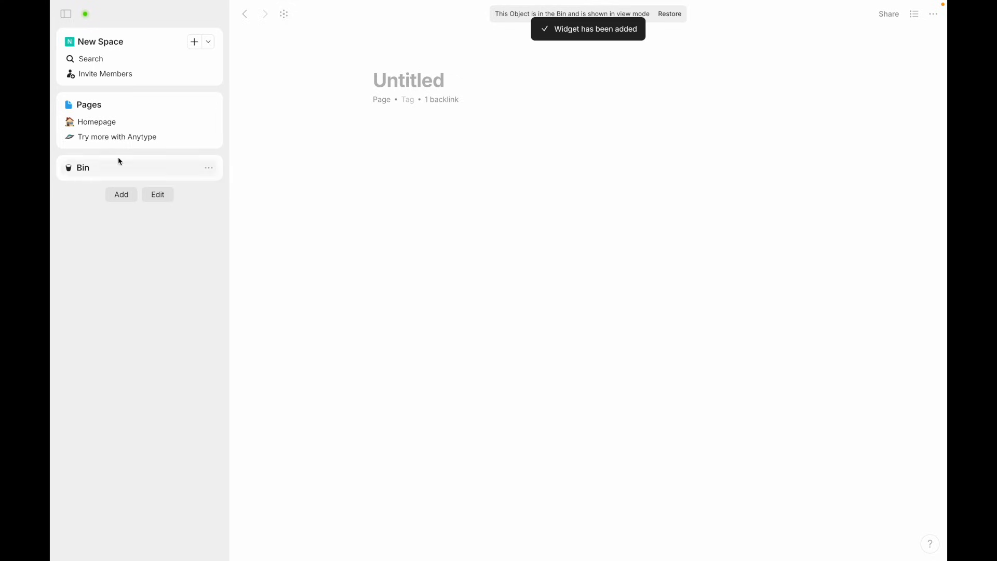
left_click(101, 125)
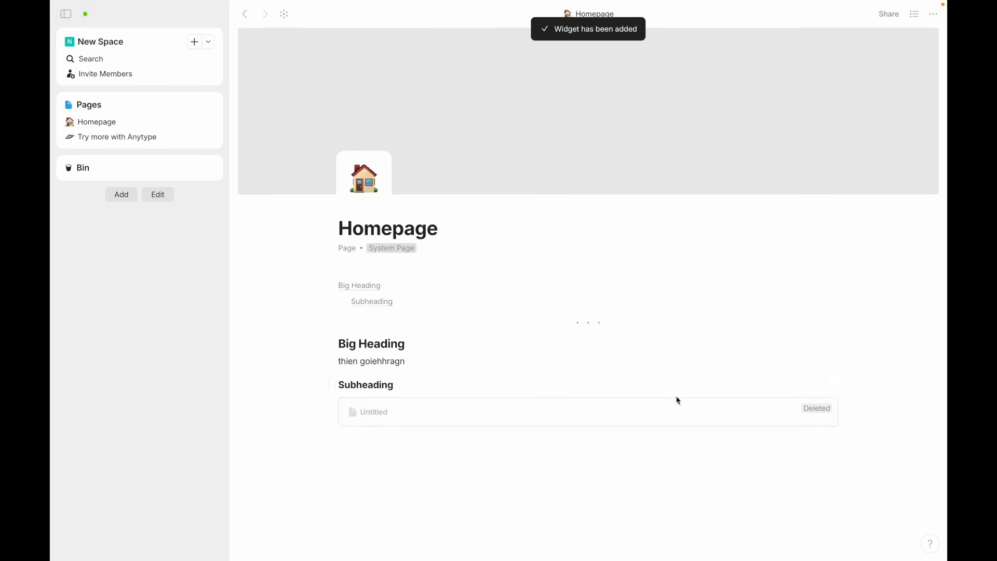
left_click(333, 413)
key("BackSpace")
- Bring up the block commands in an empty line below "Subheading", examine the object types and properties, and close the list
left_click(359, 415)
type("/")
scroll(425, 328, "down", 10)
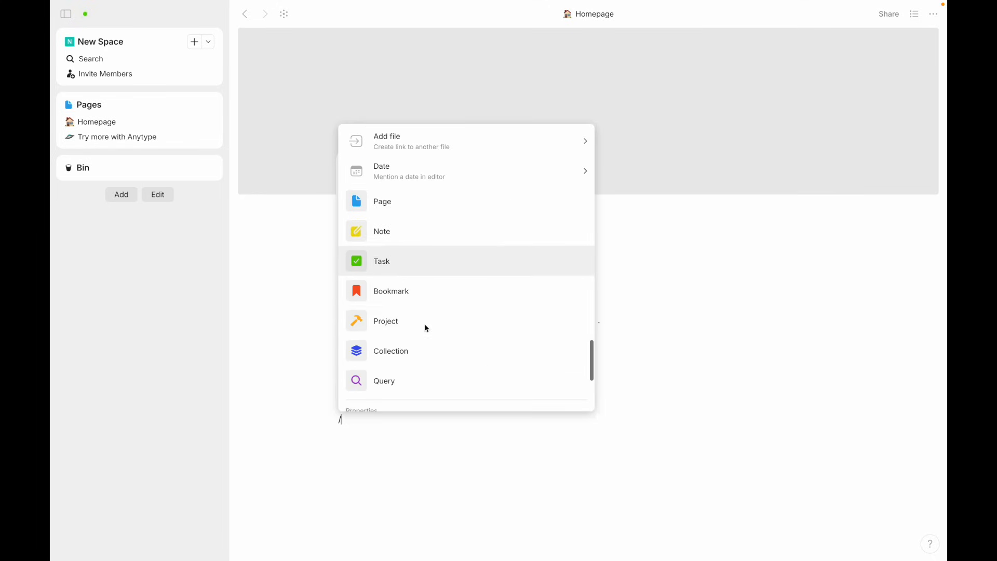
scroll(426, 328, "down", 8)
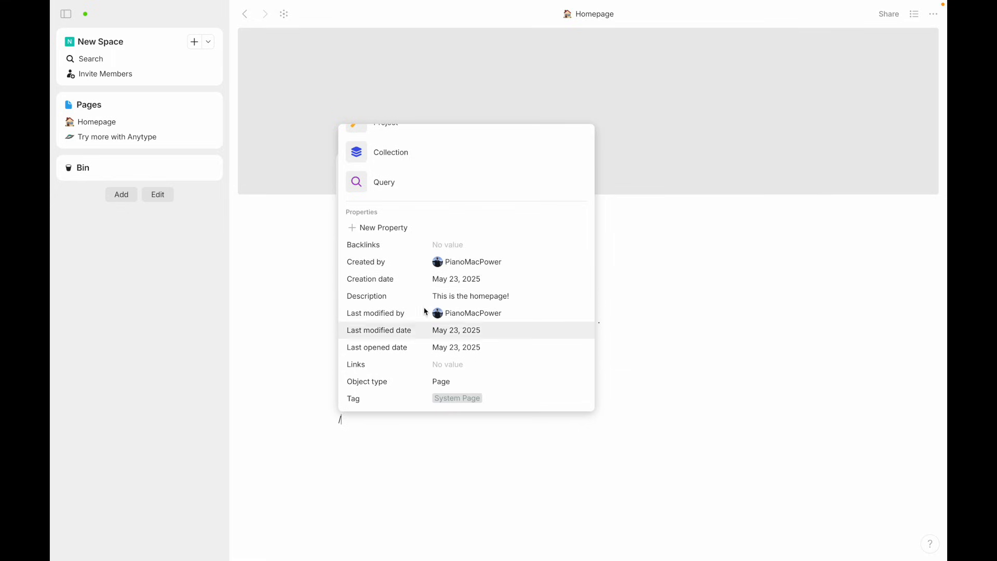
left_click(911, 18)
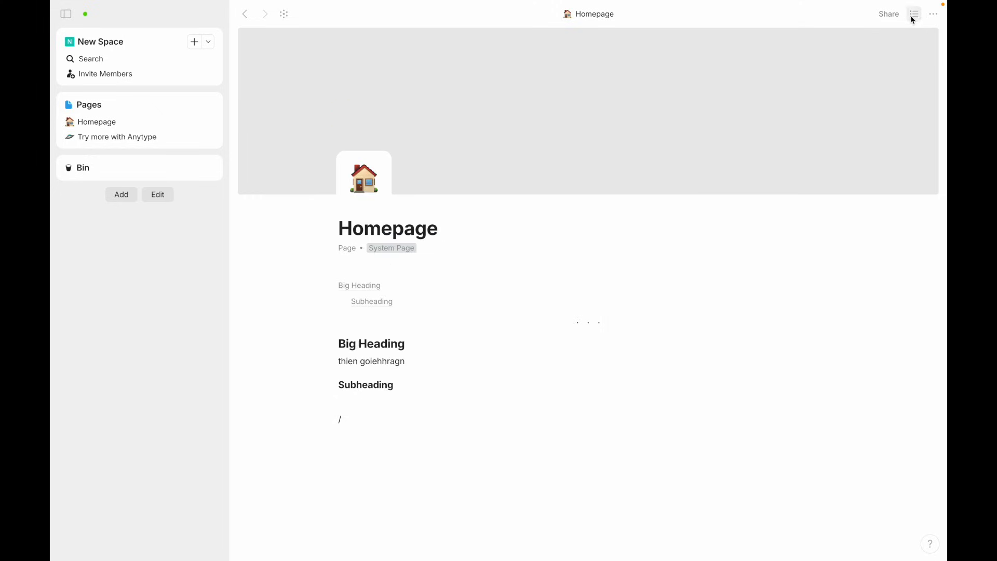
- Show the Homepage's properties, toggle the hidden group, and insert the Tag property block in the line below "Subheading"
left_click(913, 17)
left_click(783, 208)
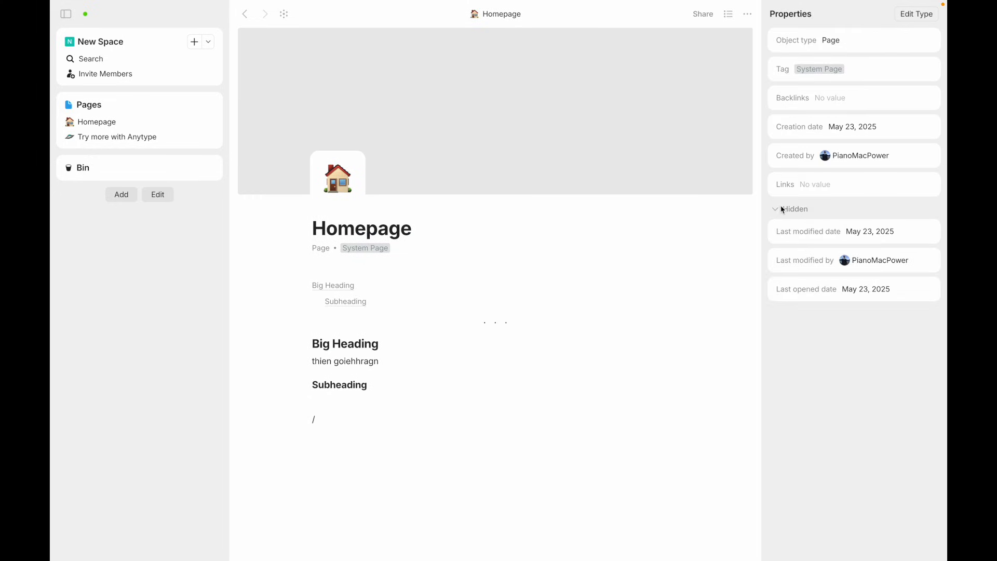
left_click(313, 418)
type("/")
scroll(388, 336, "down", 8)
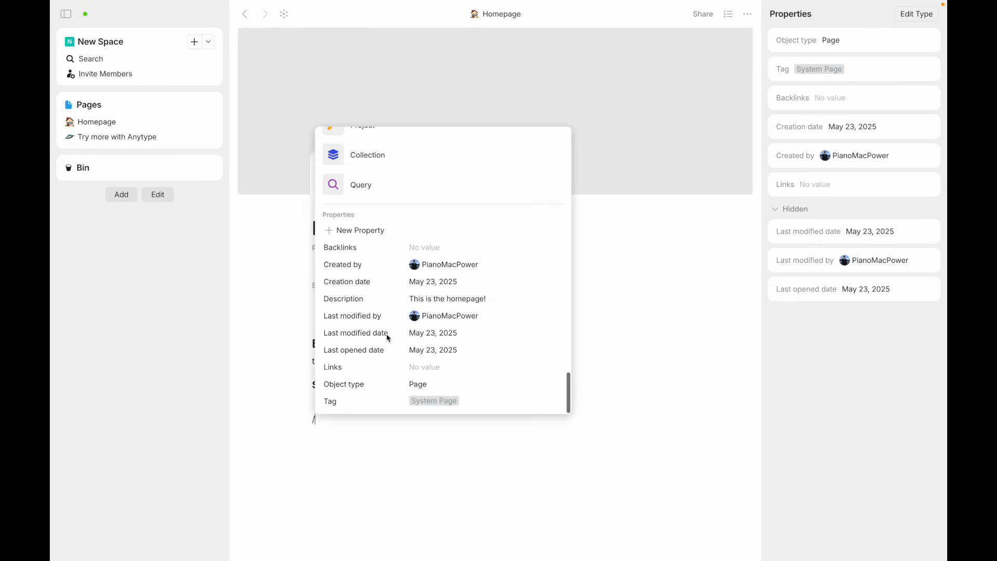
left_click(379, 405)
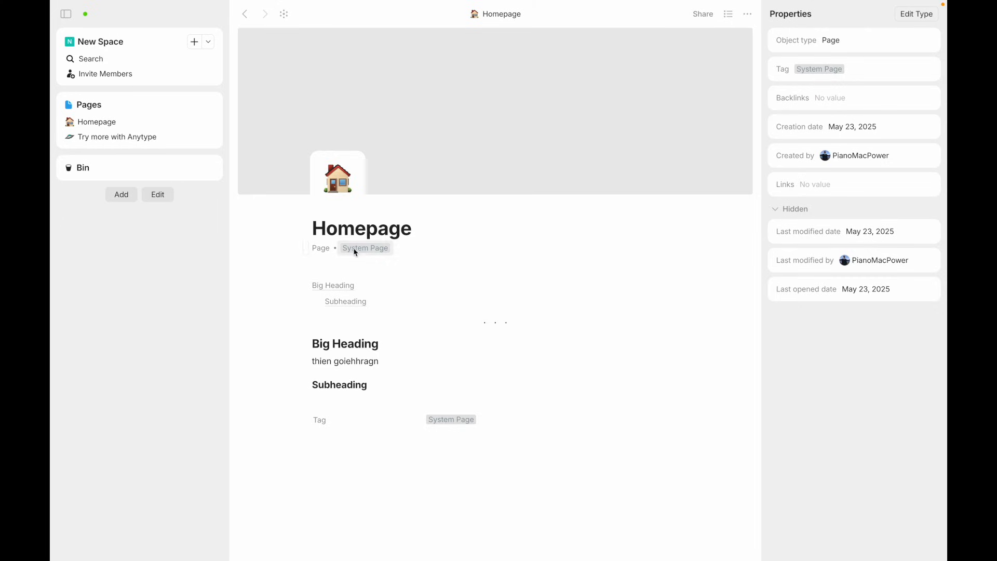
- Move the Tag property block into a second column beside "Big Heading" and hide the page's properties
left_click_drag(308, 419, 625, 362)
left_click_drag(692, 340, 695, 344)
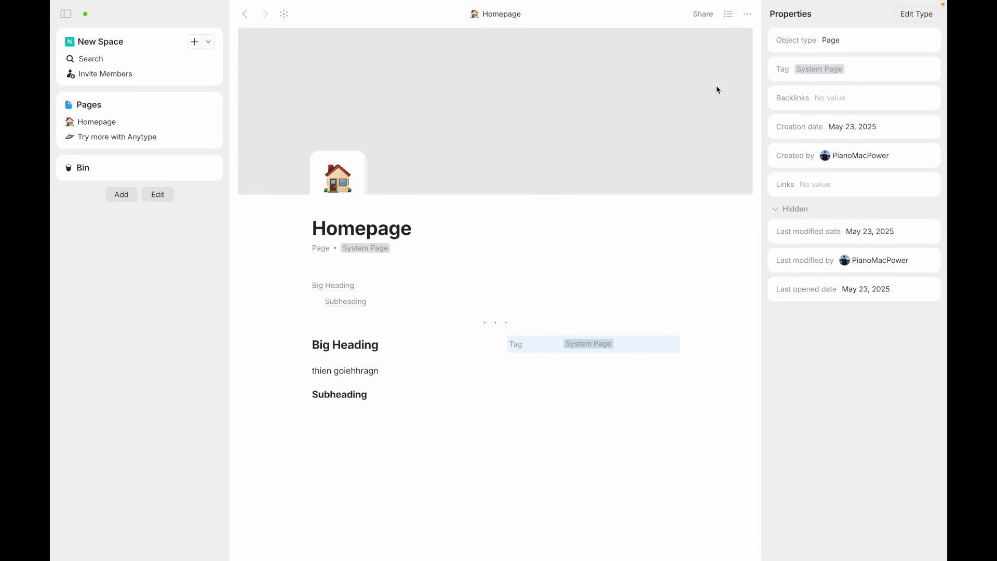
left_click(728, 13)
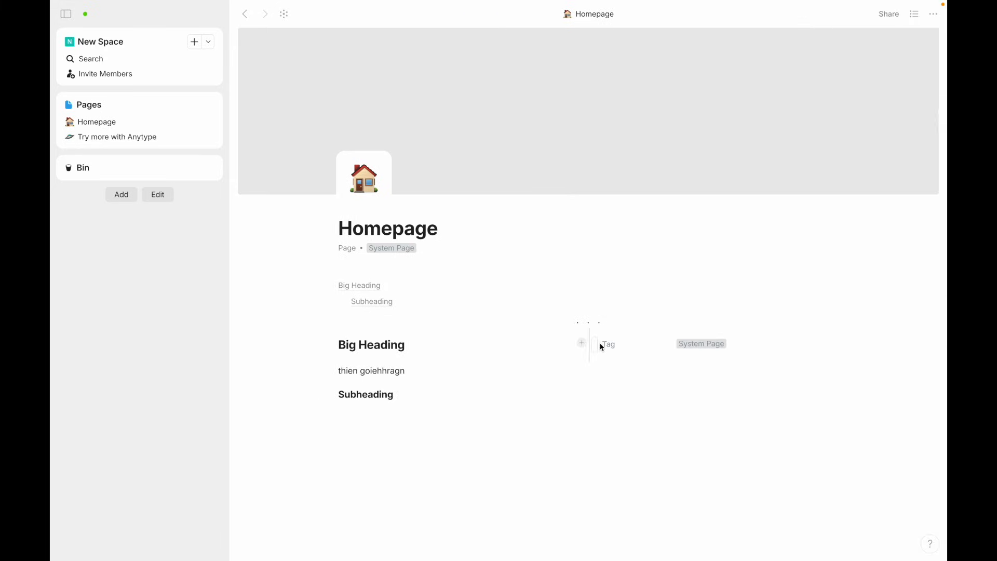
- Move the Tag property block beneath the "thien goiehhragn" line and delete it
left_click_drag(596, 344, 356, 389)
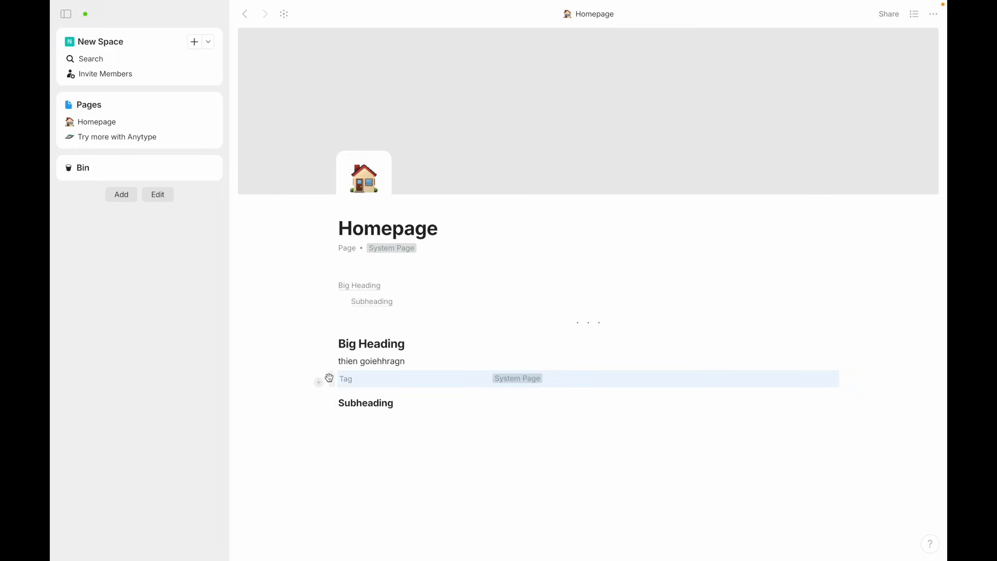
left_click(331, 380)
key("BackSpace")
- Examine the embeds, object types and properties among the block commands in a new line below "Subheading", and remove the slash
left_click(369, 429)
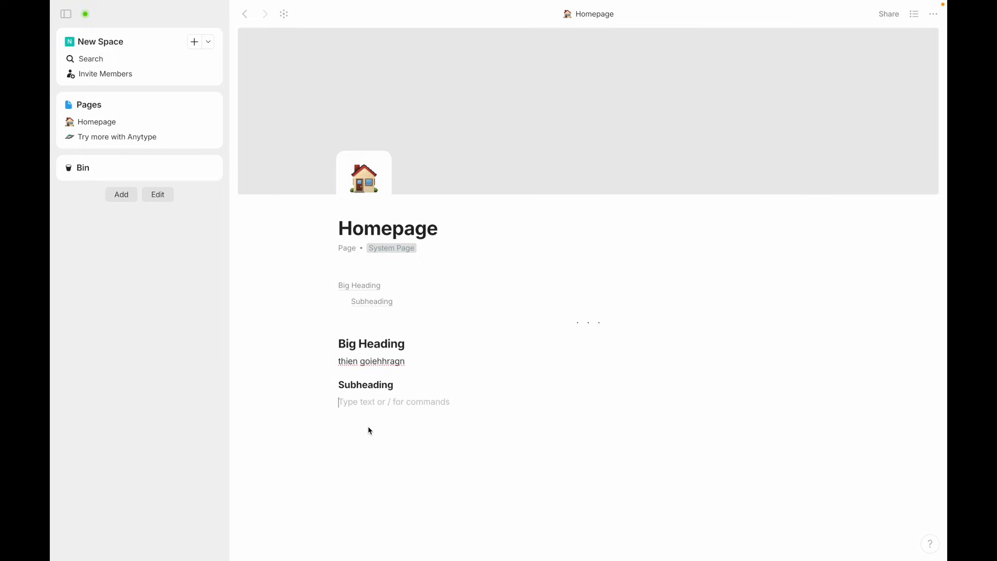
type("/")
scroll(400, 374, "down", 15)
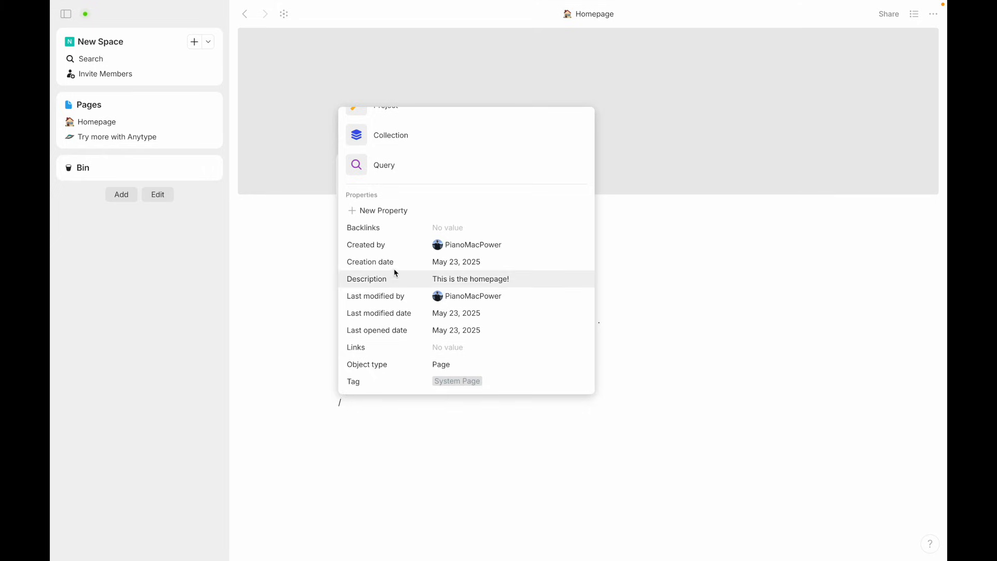
scroll(398, 247, "up", 20)
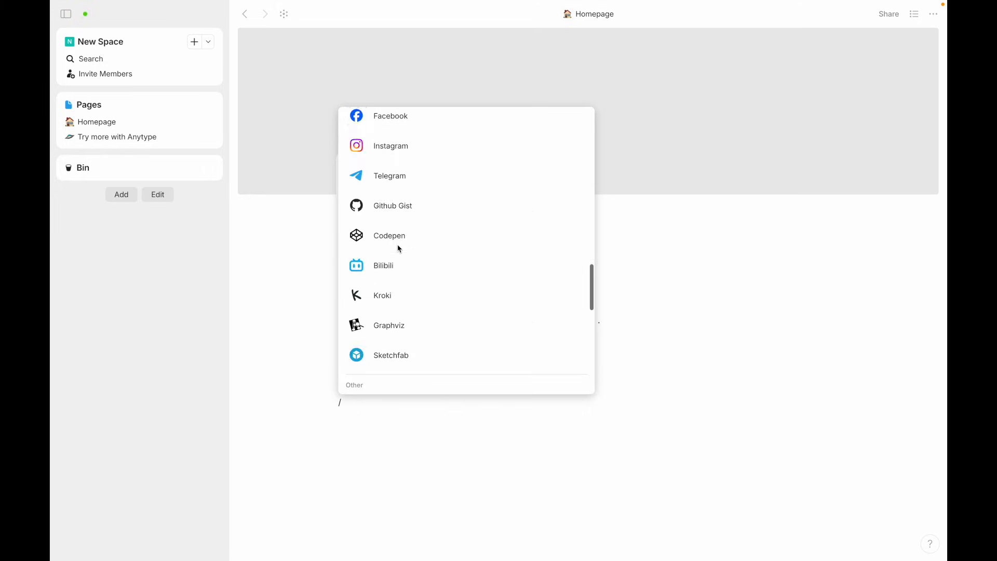
scroll(399, 249, "down", 15)
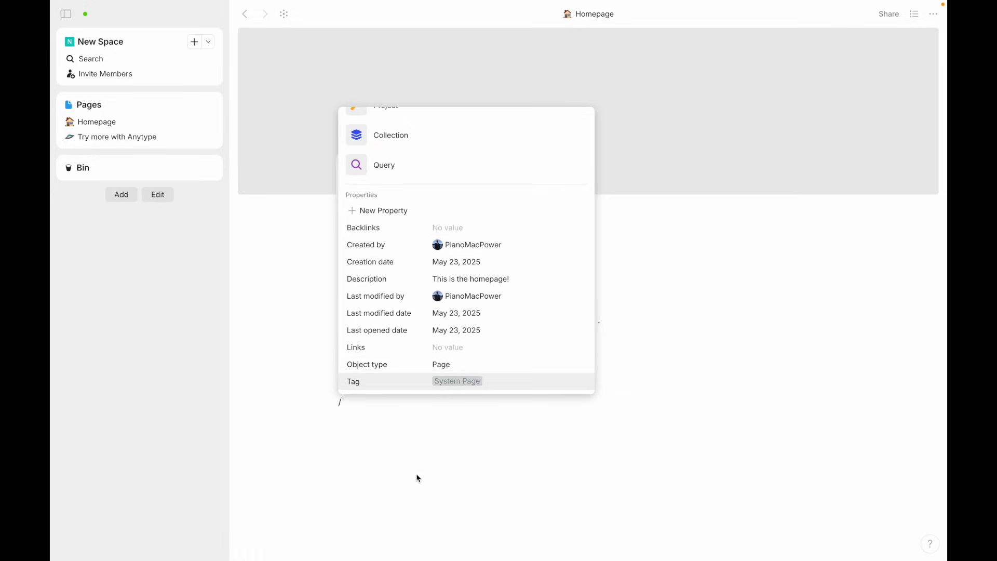
left_click(379, 404)
key("BackSpace")
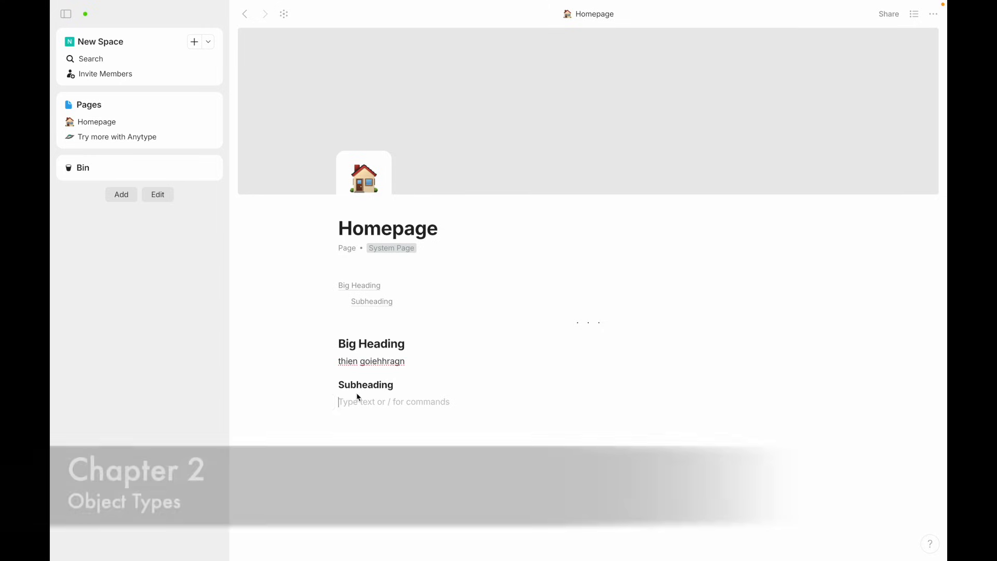
- Go to the space's Object Types settings and compare the options offered for the Audio system type and the Project type
left_click(116, 42)
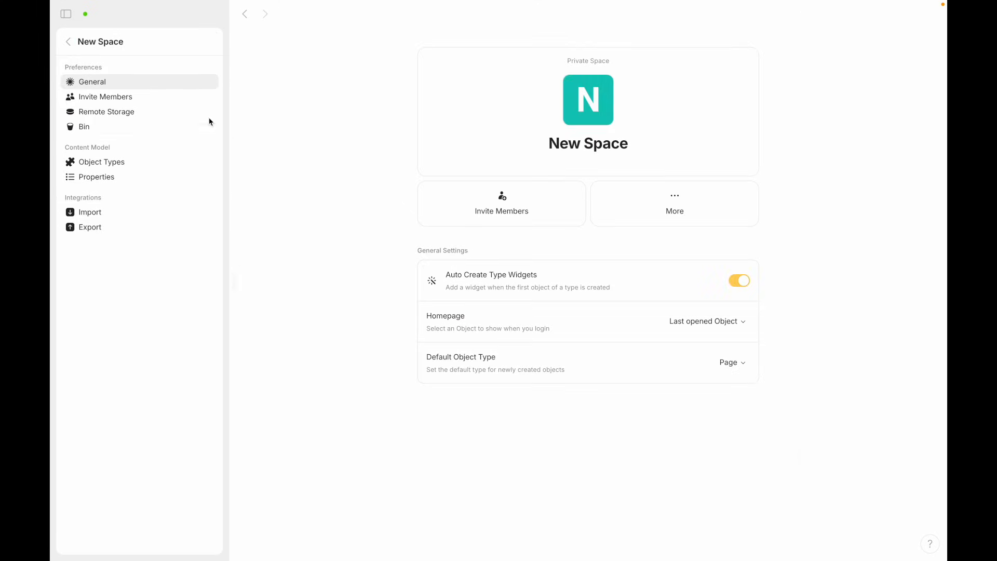
left_click(119, 164)
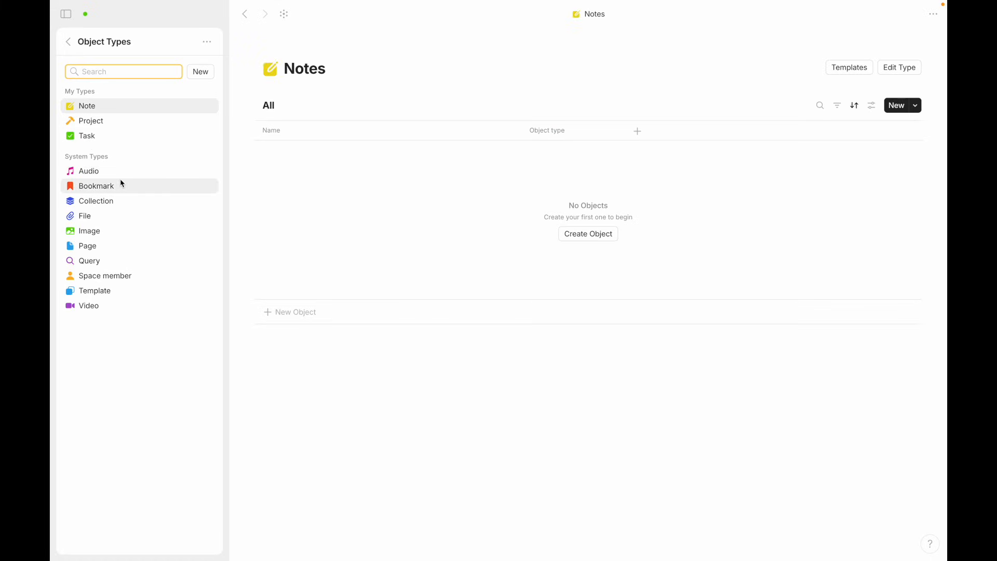
right_click(98, 174)
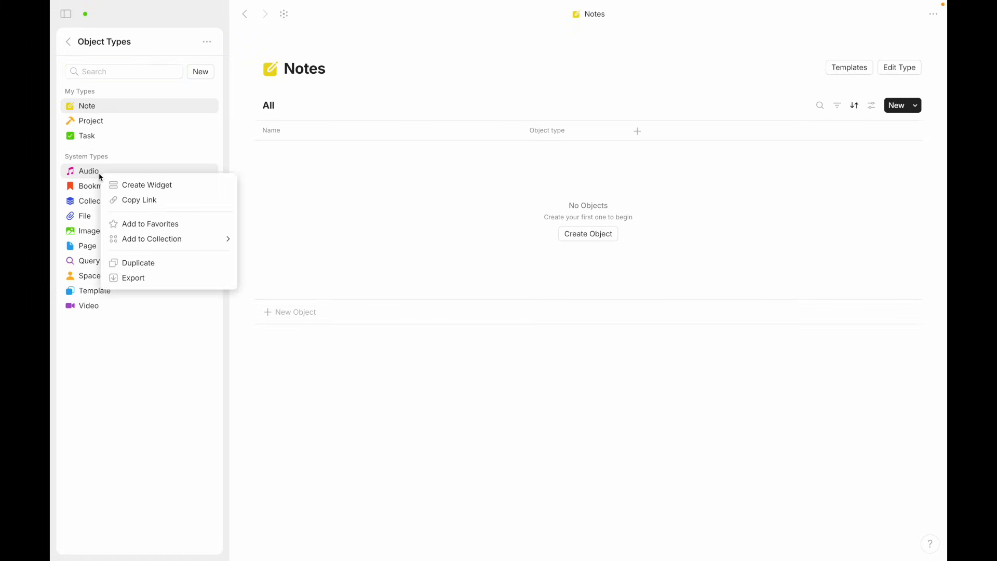
left_click(92, 162)
right_click(94, 126)
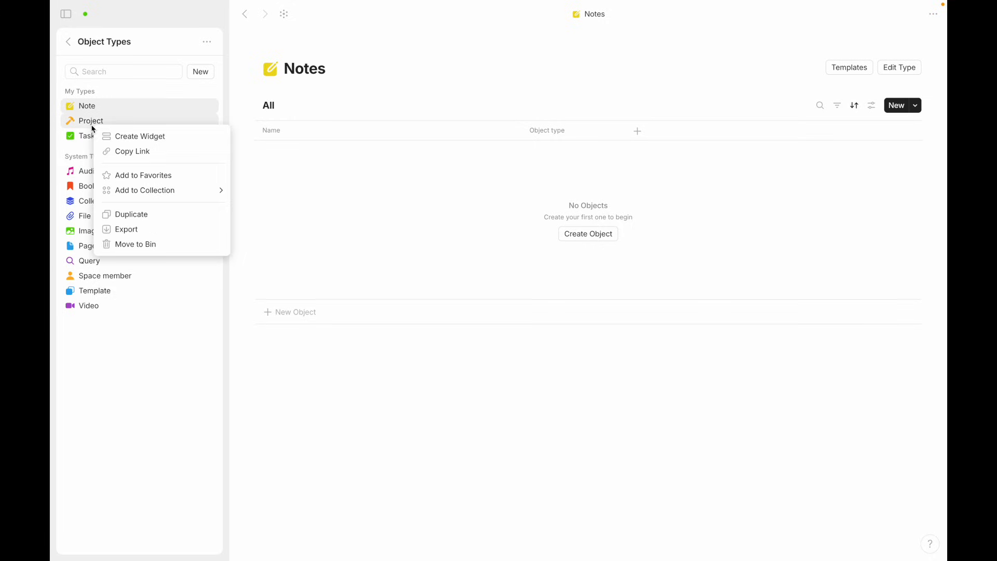
left_click(78, 154)
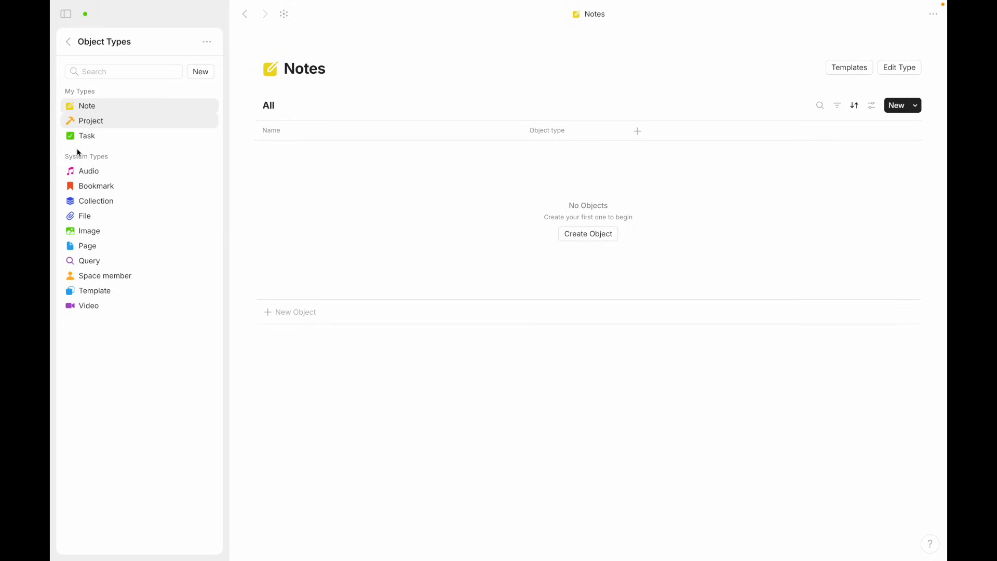
- Start a new object type named "Book" with the plural name "Books" and a blue open-book icon
left_click(200, 72)
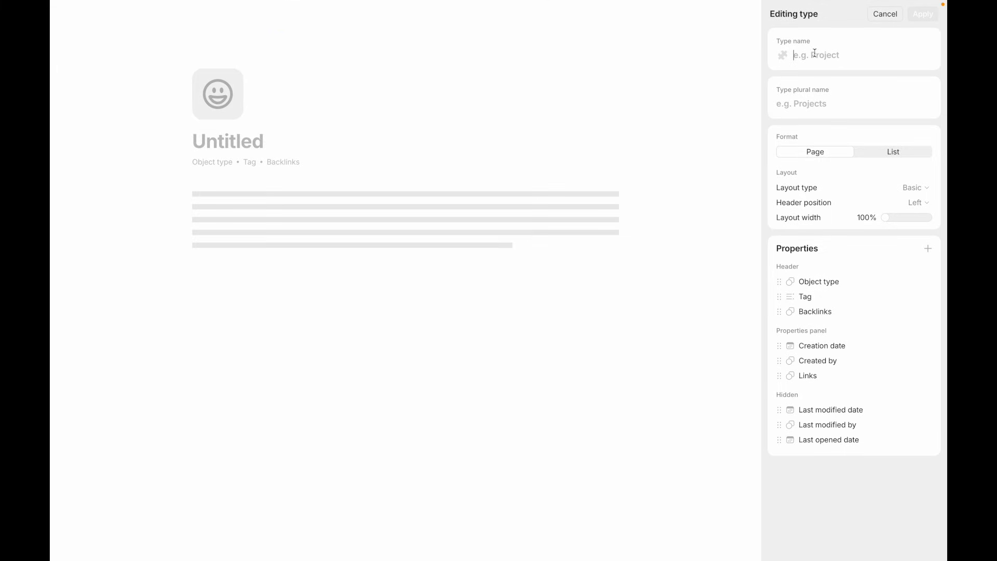
type("Boo")
left_click(818, 103)
type("Books")
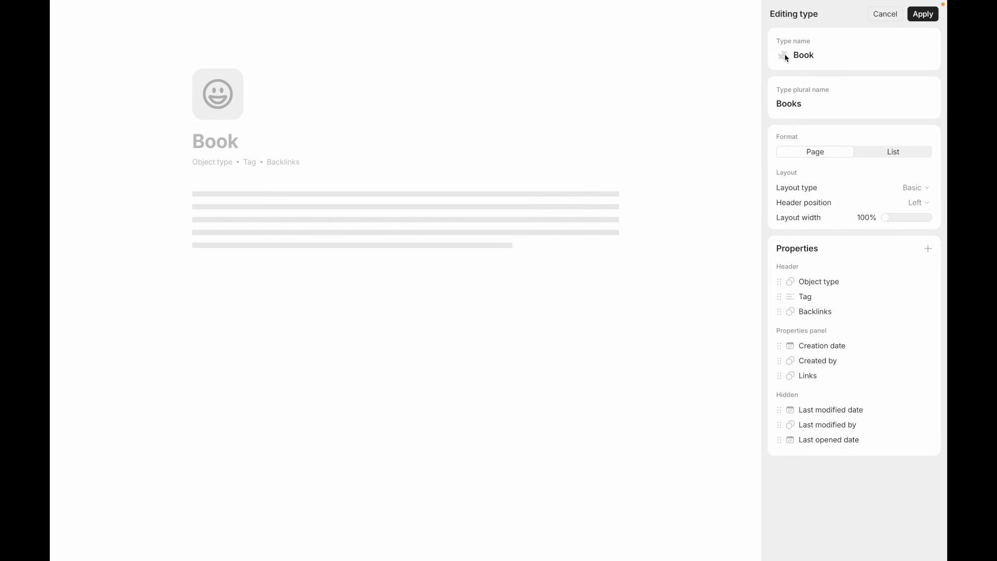
left_click(783, 55)
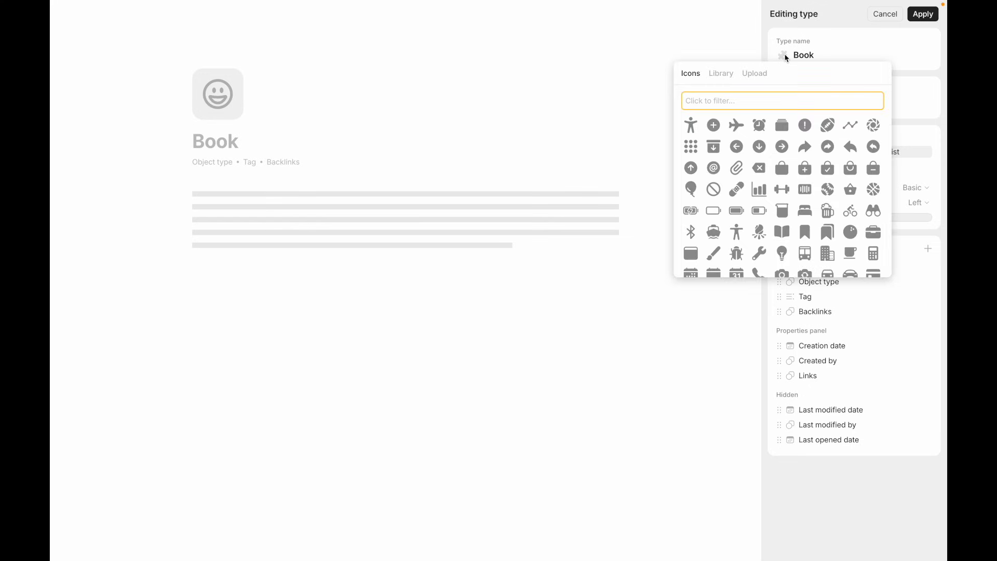
left_click(782, 232)
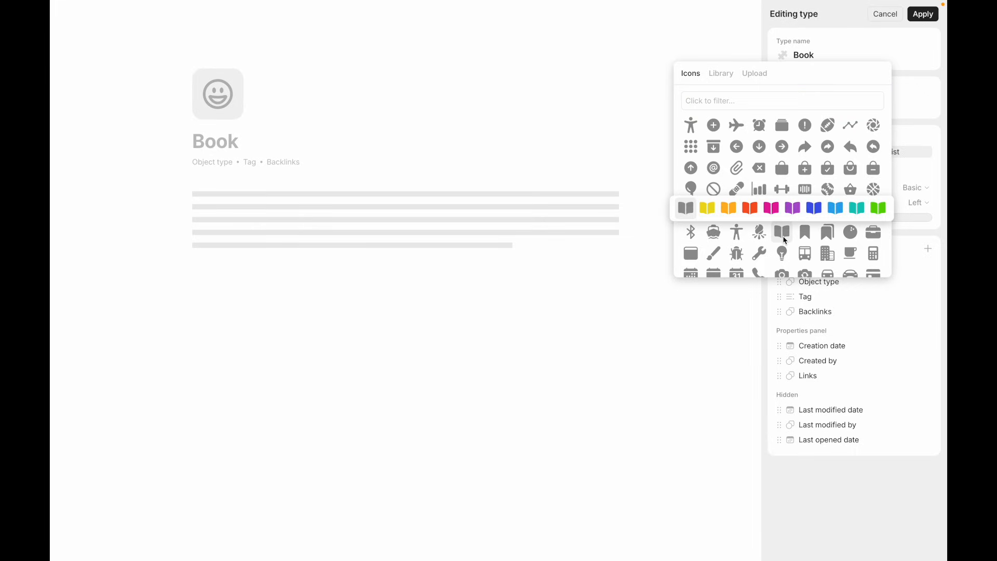
left_click(815, 209)
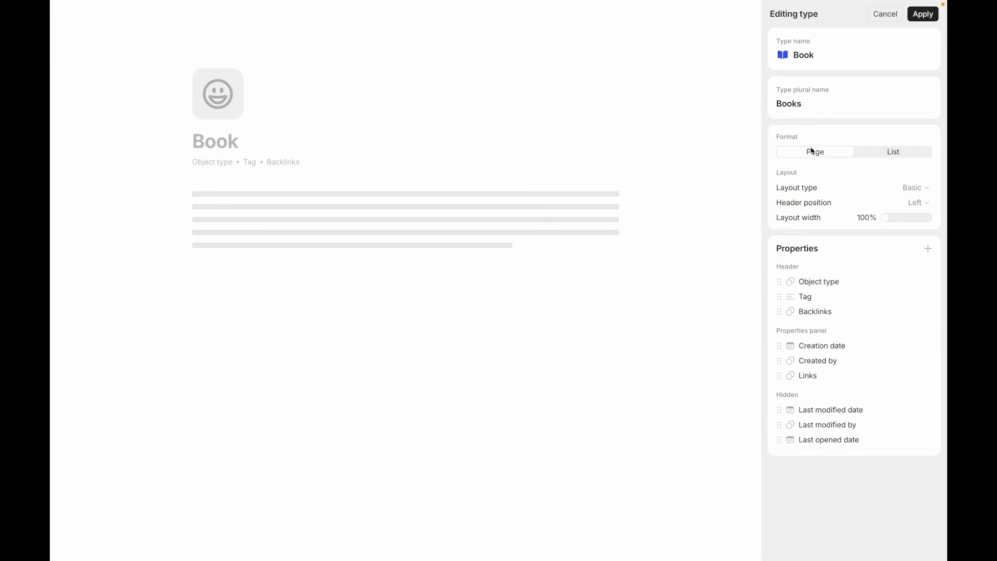
- Try the List format and the Action layout type for the Book type, restoring Page and Basic
left_click(858, 153)
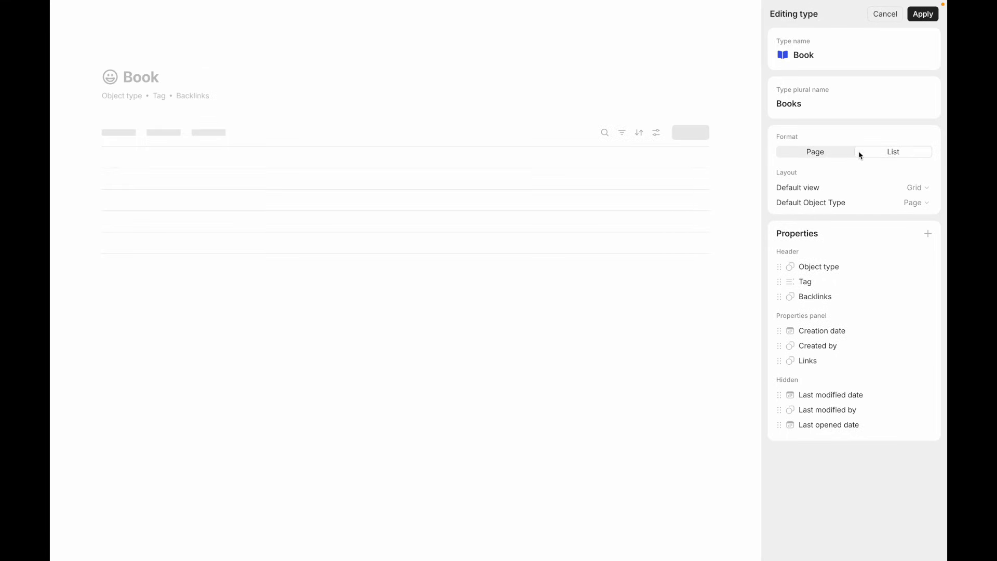
left_click(827, 154)
left_click(906, 191)
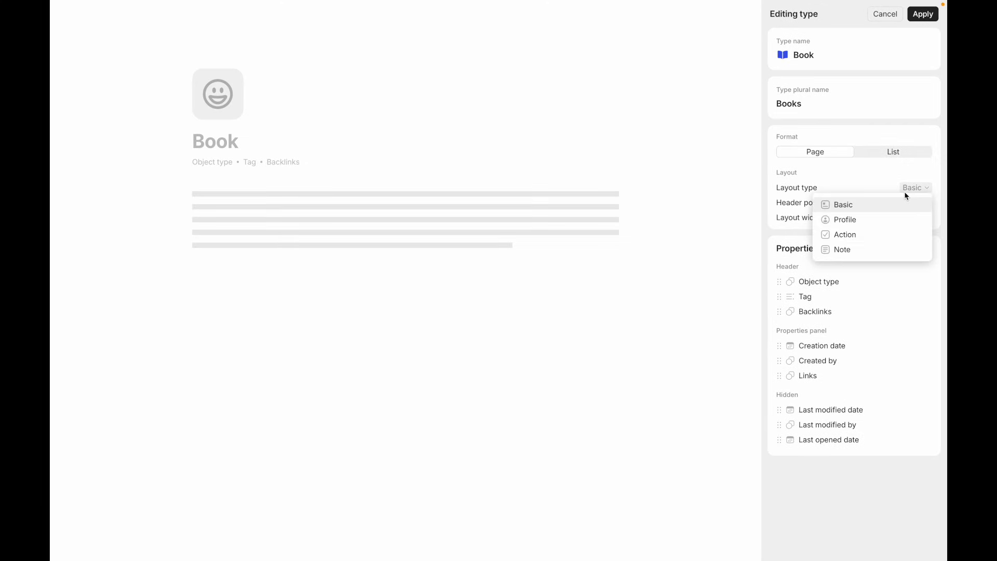
left_click(865, 235)
left_click(899, 190)
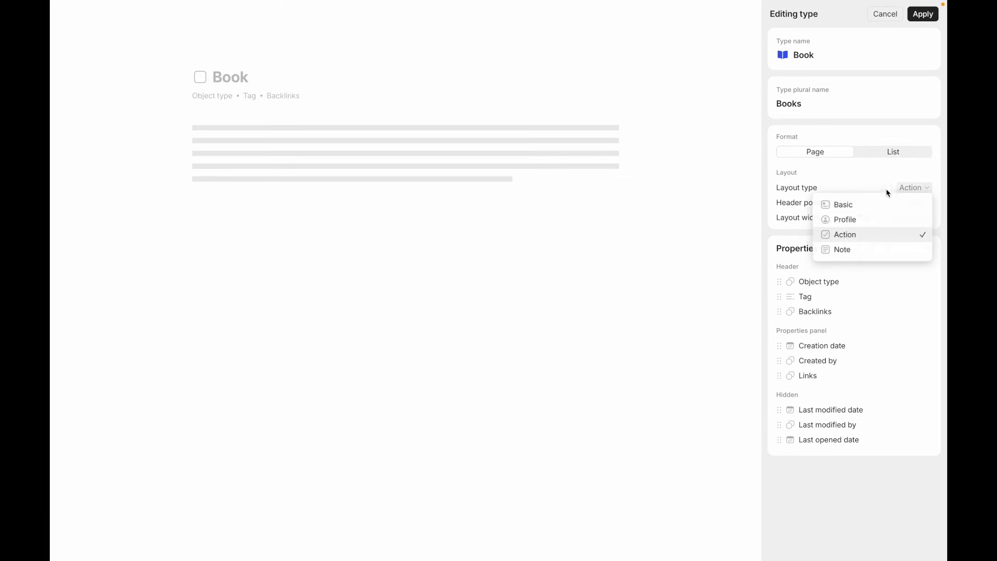
left_click(878, 205)
- Set the Book type's layout width to 120% and move the Object type property from the header to the properties panel group
left_click(918, 203)
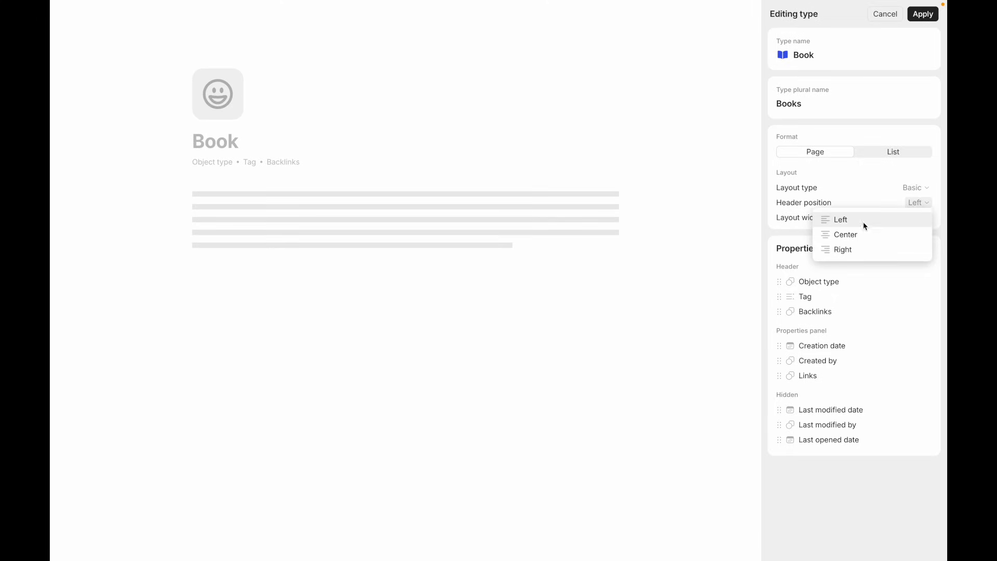
left_click(918, 203)
mouse_move(884, 217)
left_mouse_down()
mouse_move(903, 216)
mouse_move(894, 217)
left_mouse_up()
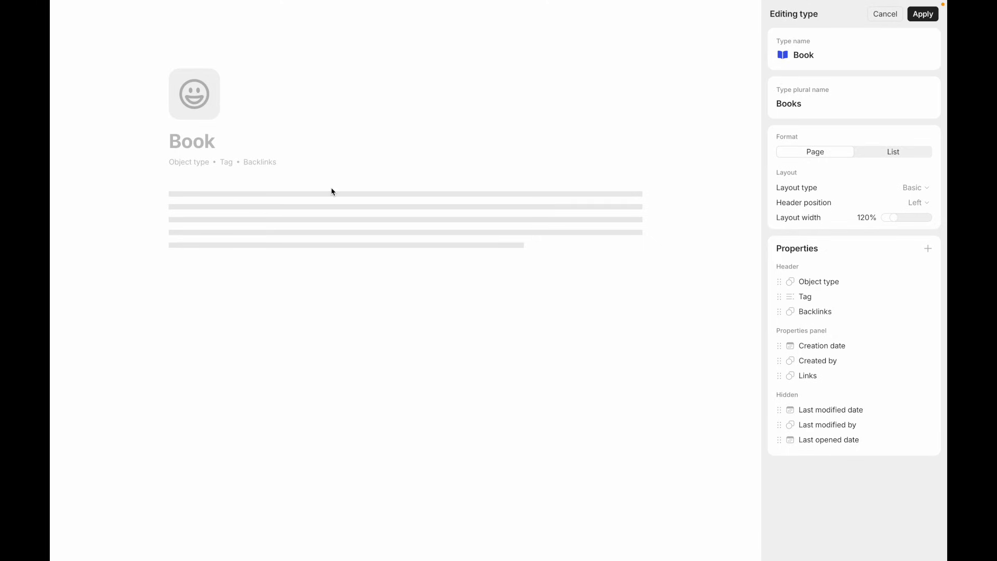
left_click_drag(778, 279, 790, 345)
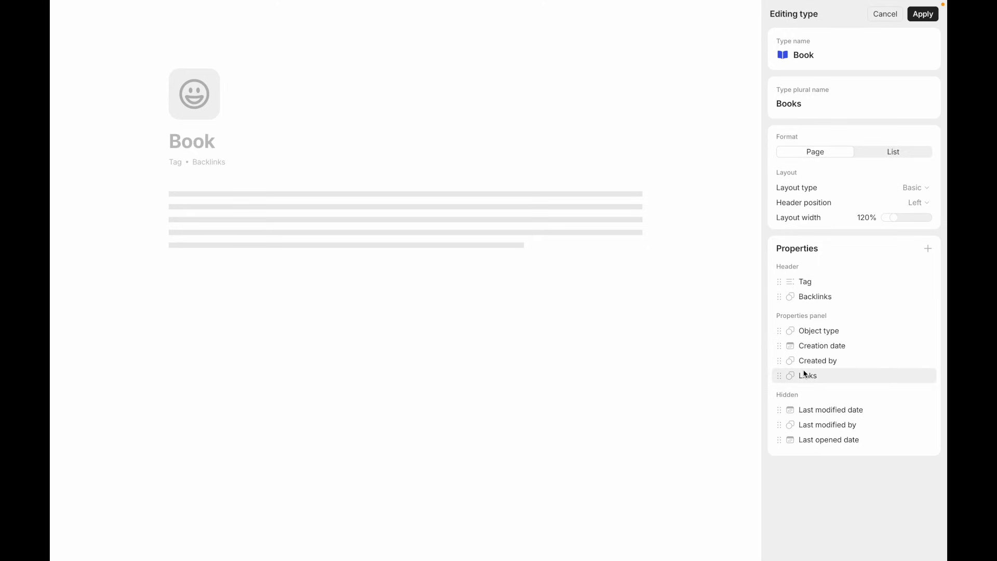
- Start a new property named "Author" for the Book type and try the Object property type
left_click(928, 254)
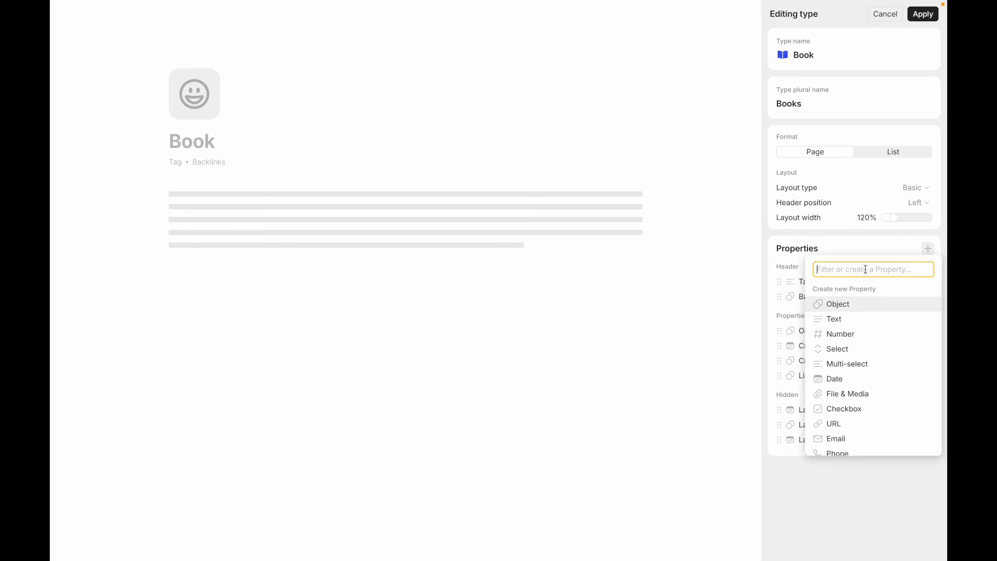
scroll(861, 303, "down", 1)
scroll(847, 358, "up", 1)
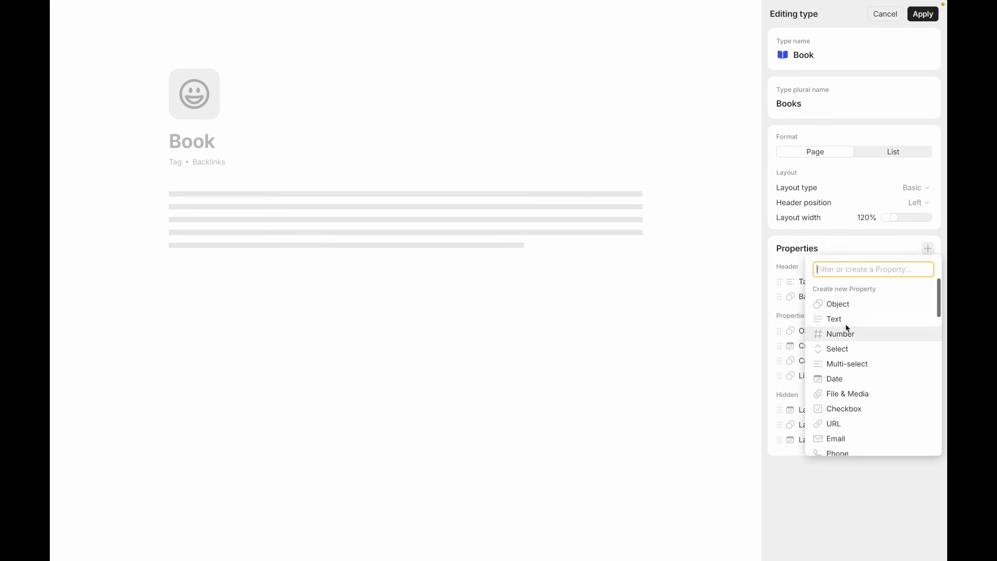
scroll(844, 358, "down", 10)
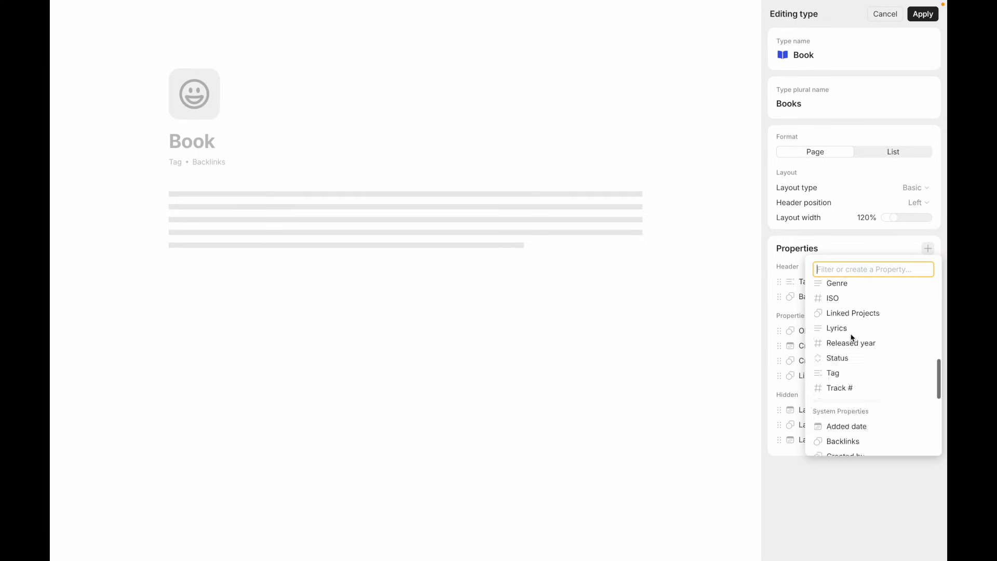
scroll(854, 322, "up", 10)
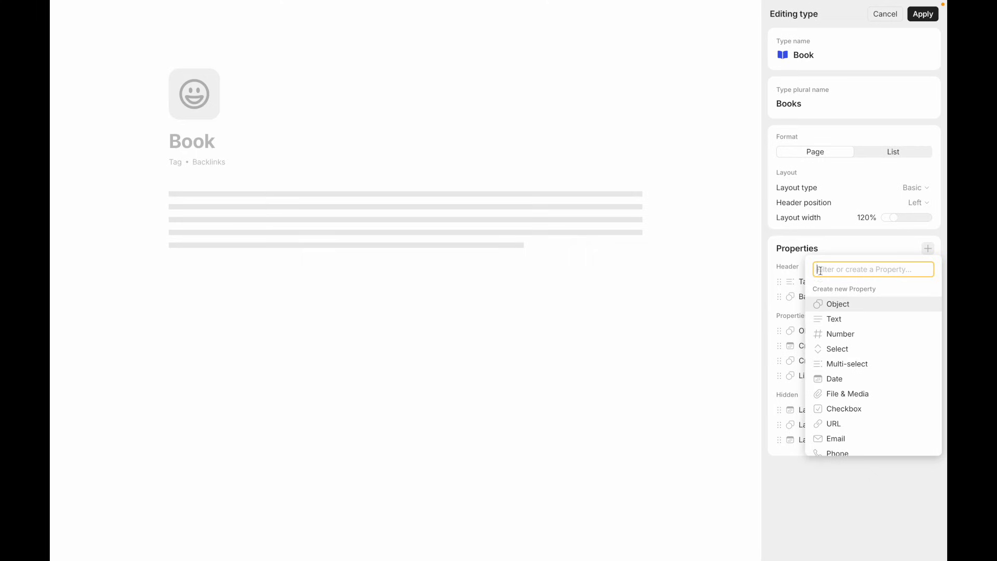
type("Author")
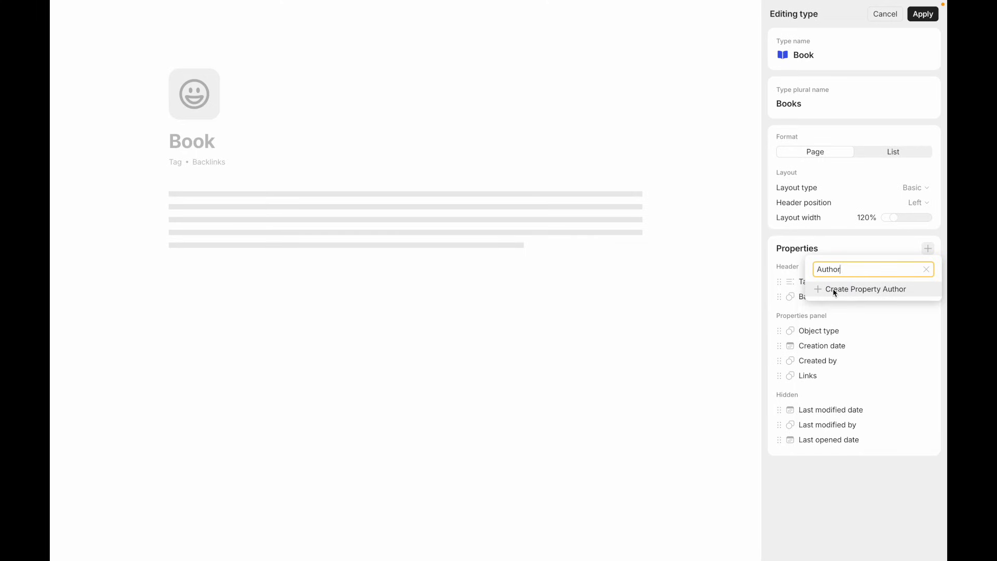
left_click(834, 294)
left_click(739, 319)
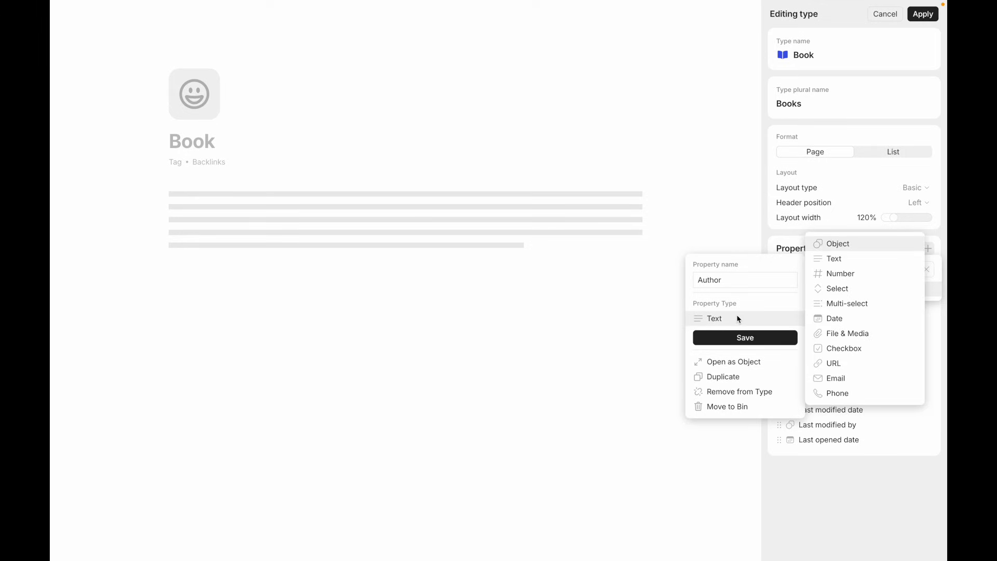
left_click(840, 246)
mouse_move(726, 358)
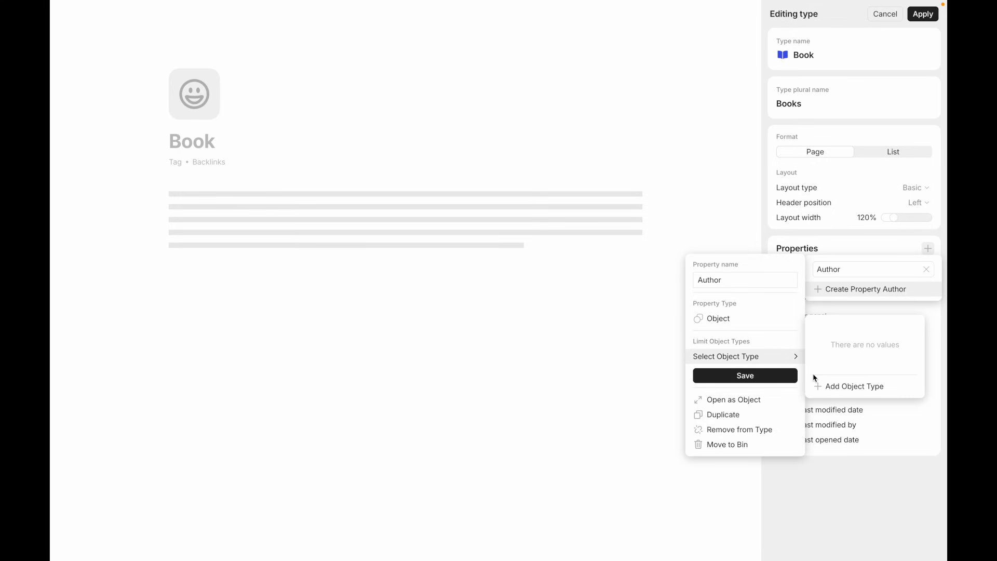
- Set the Author property's type to Text, save it, and move it to the start of the header group
left_click(727, 319)
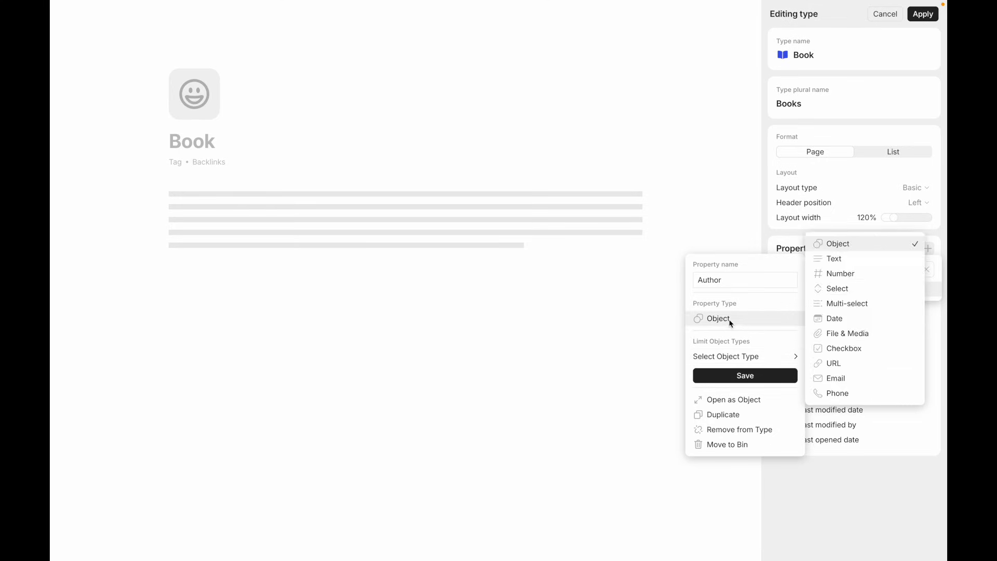
left_click(847, 259)
left_click(764, 317)
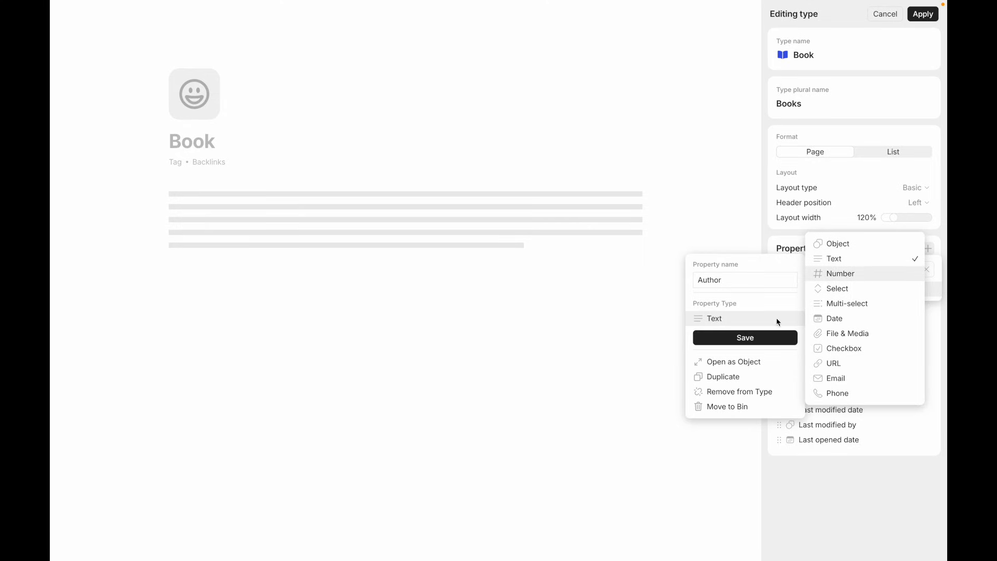
left_click(763, 338)
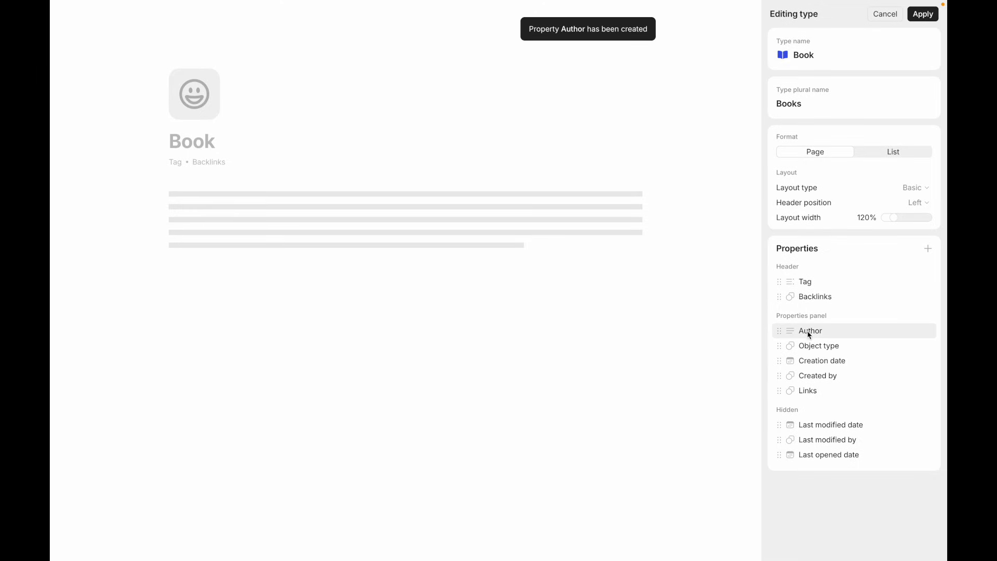
left_click_drag(786, 335, 785, 275)
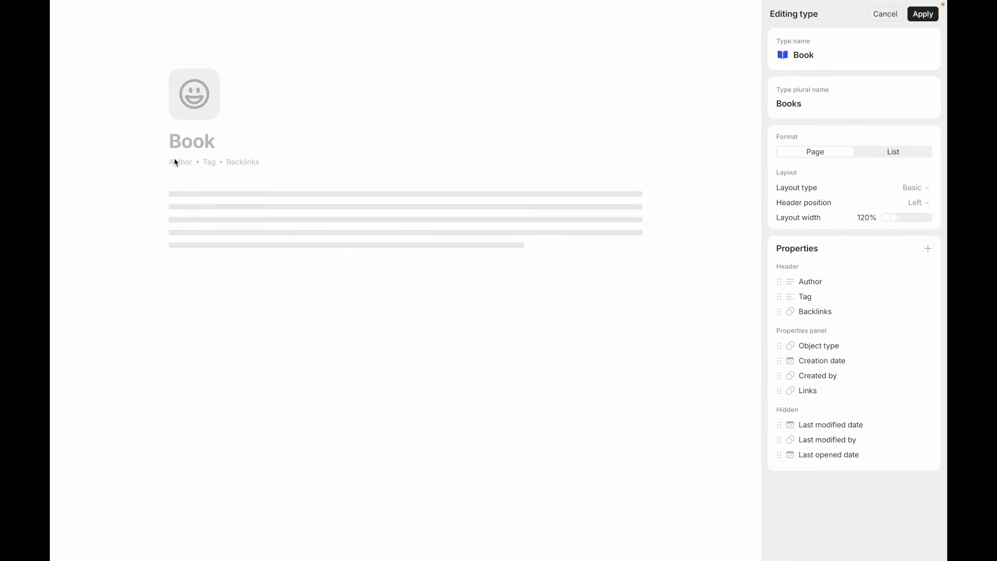
- Add a Number property named "# of Pages" below Author in the header group, and apply the Book type
left_click(928, 248)
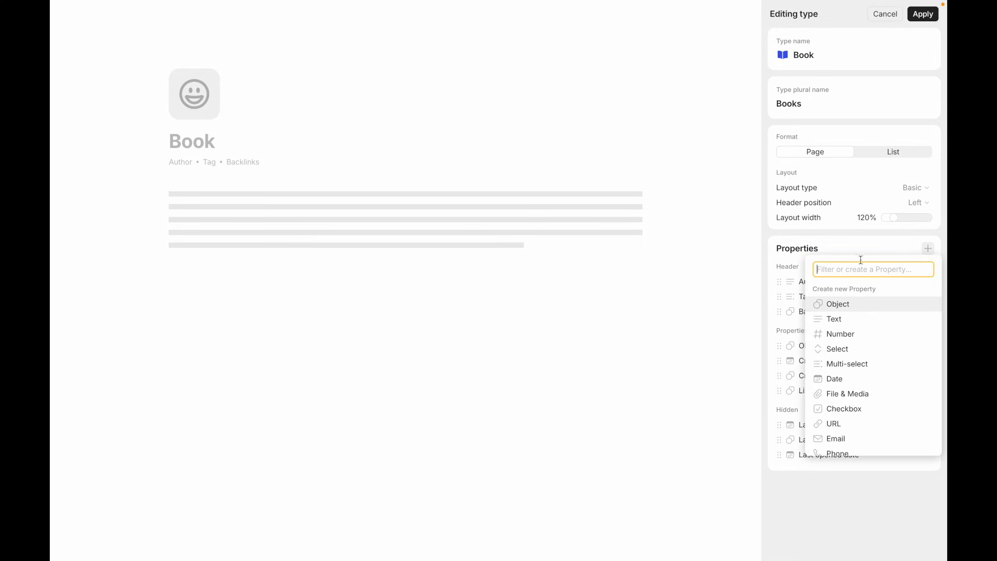
type("Book Length")
key("ctrl+a")
key("BackSpace")
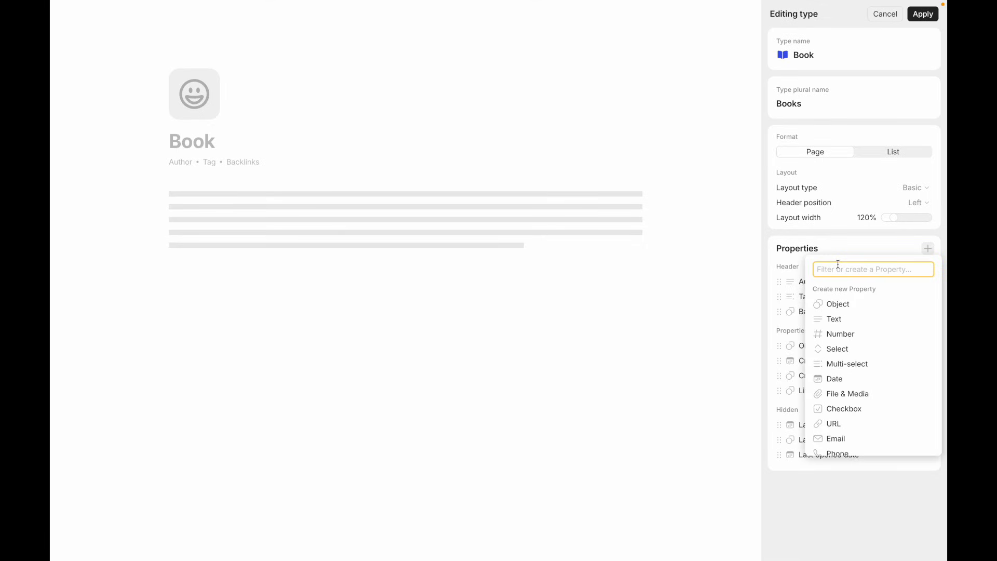
type("# of Pages")
left_click(842, 289)
left_click(737, 318)
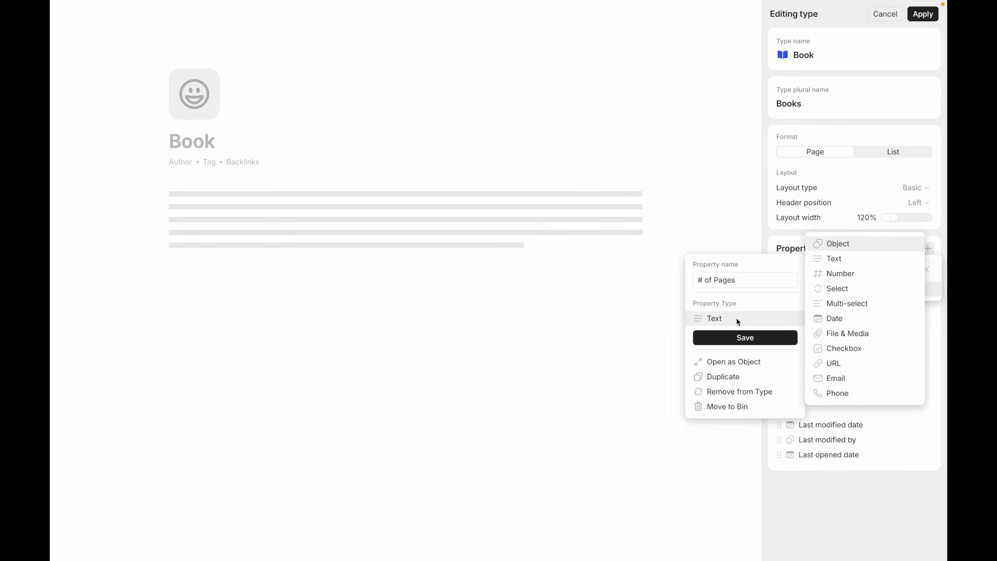
left_click(838, 274)
left_click(774, 319)
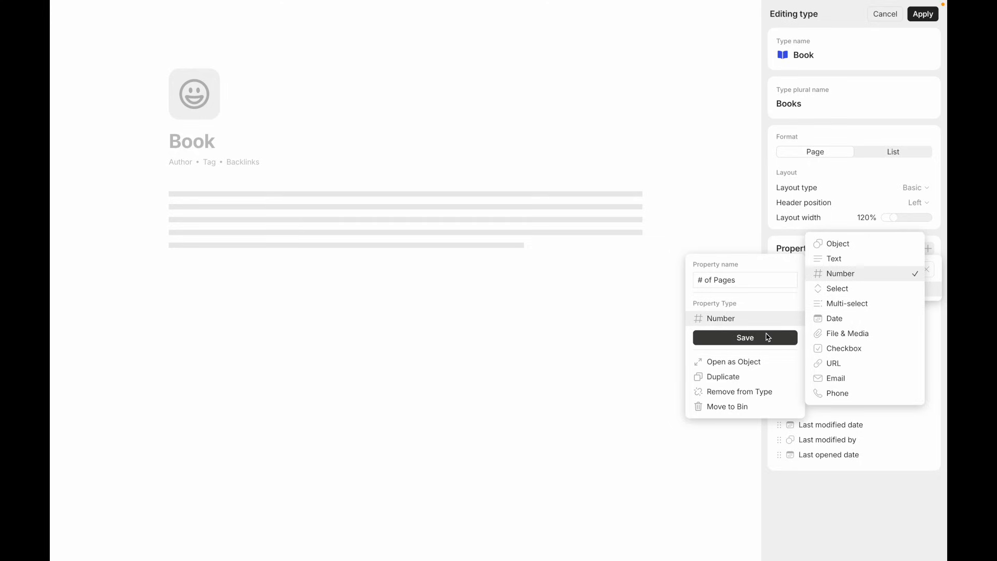
left_click(764, 339)
left_click_drag(778, 344, 778, 295)
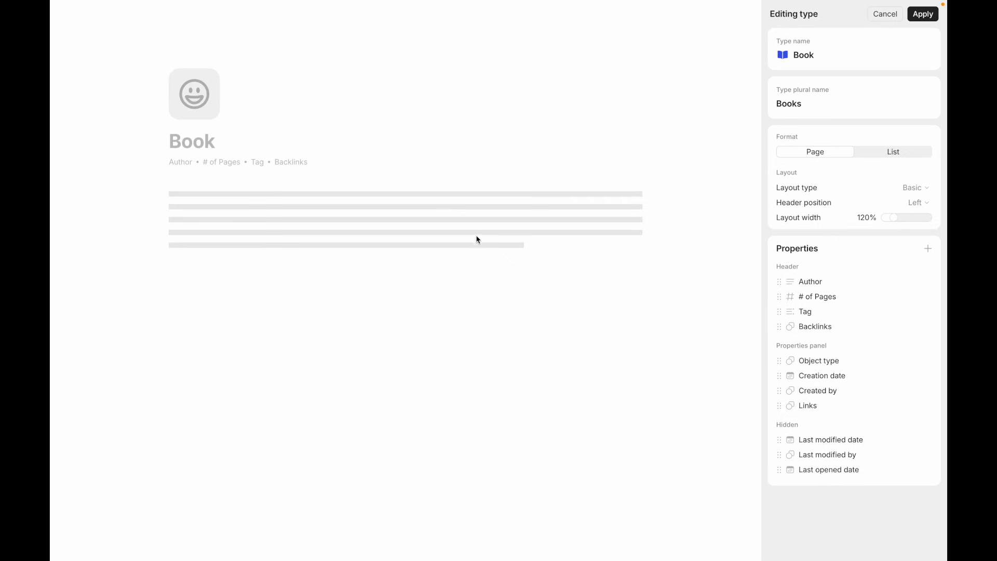
left_click(922, 14)
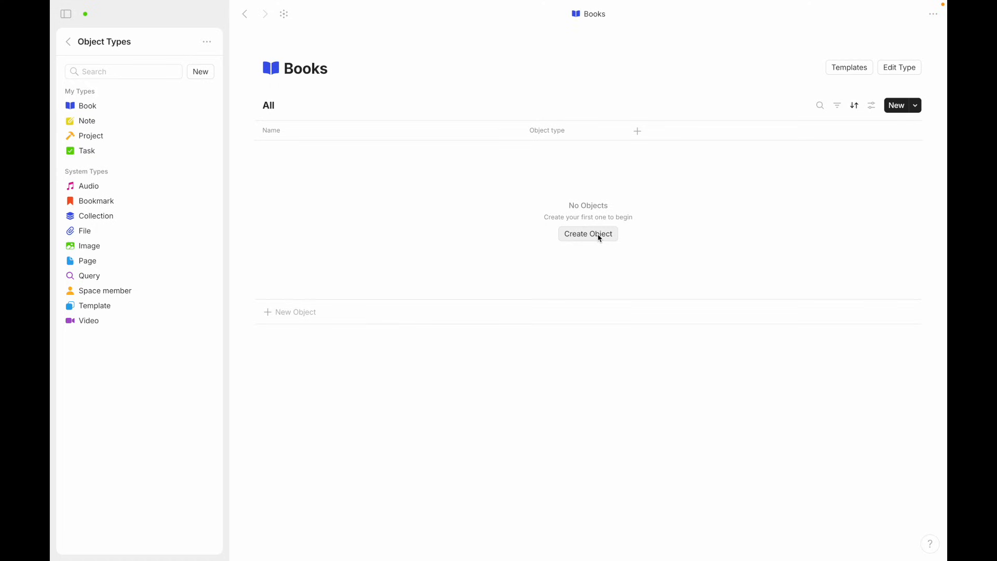
- Create the first Book object, open it and title it "The Nicomachean Ethics"
left_click(592, 235)
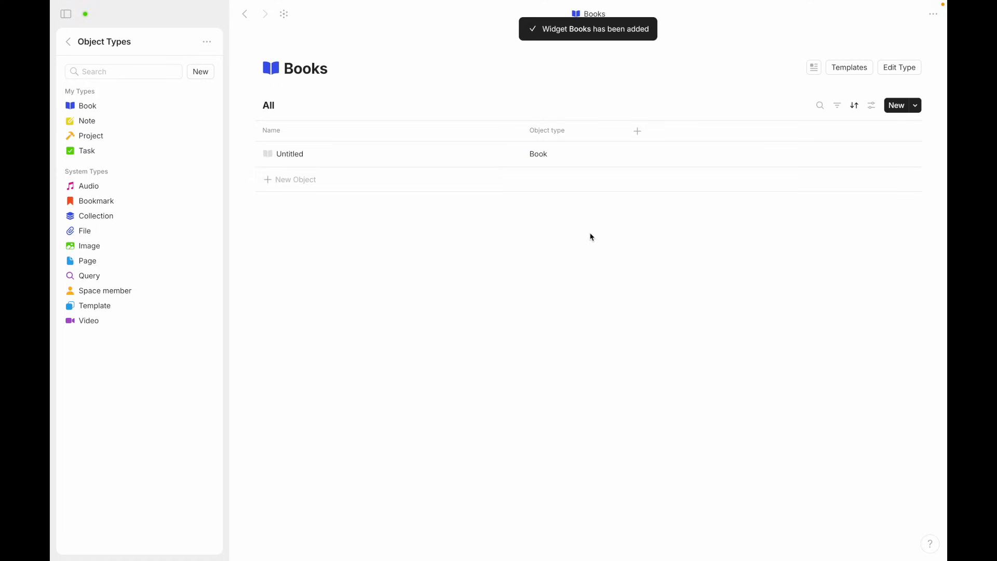
left_click(331, 154)
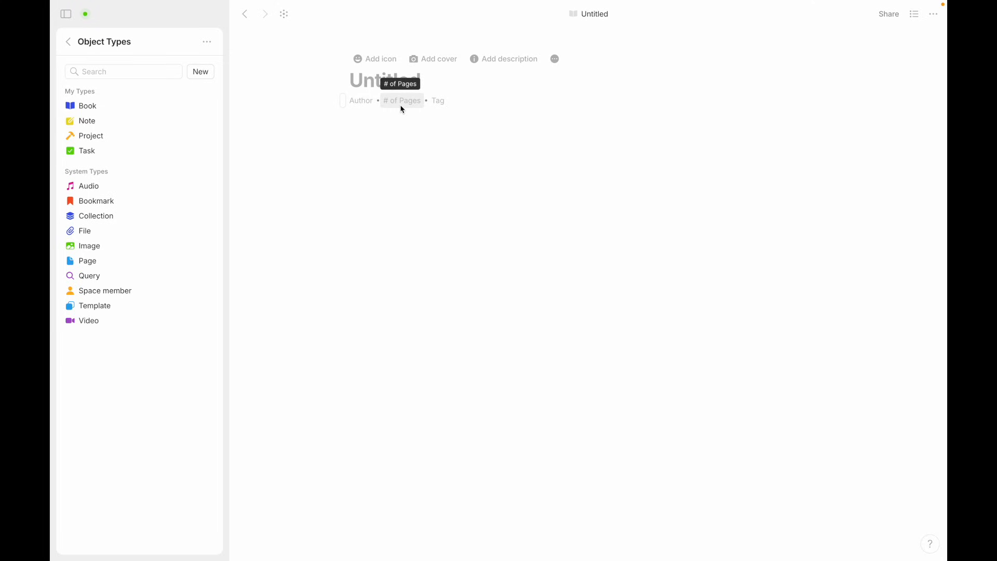
type("Nic")
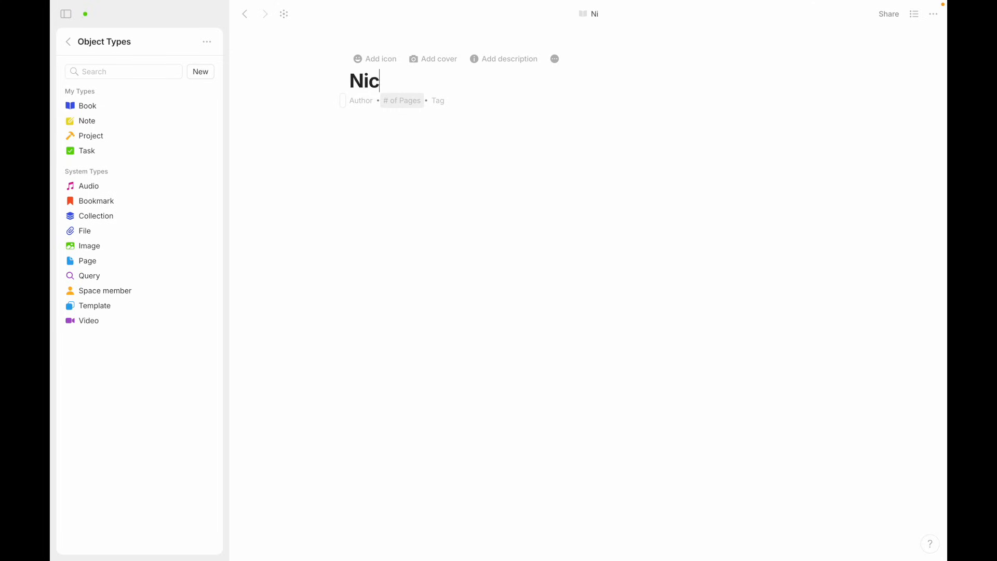
type("omache")
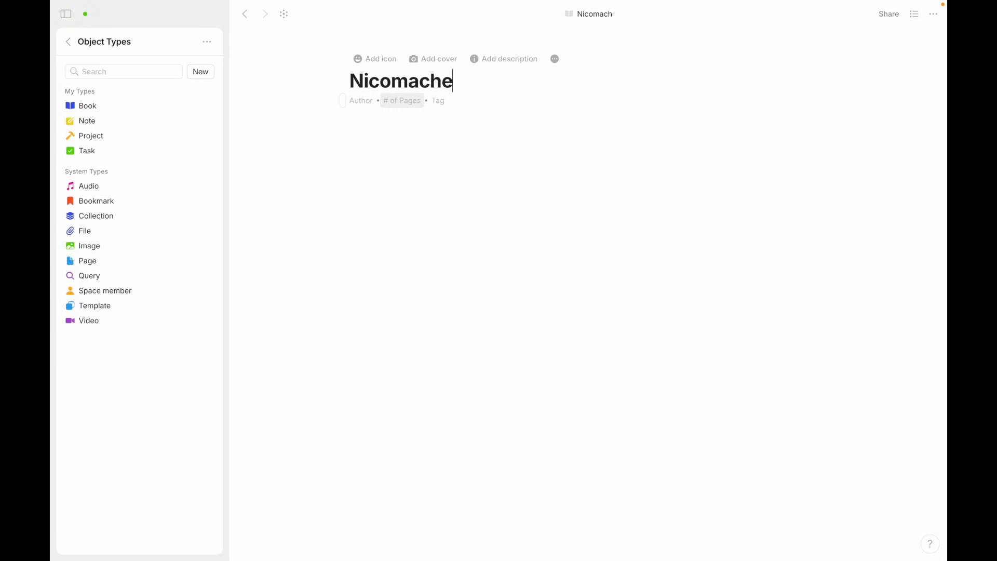
type("an Ethics")
key("super+Left")
type("The")
- Set the book's Author to "Aristotle" and its # of Pages to 400
left_click(364, 100)
type("Aristotle")
left_click(403, 209)
left_click(407, 101)
type("400")
left_click(427, 310)
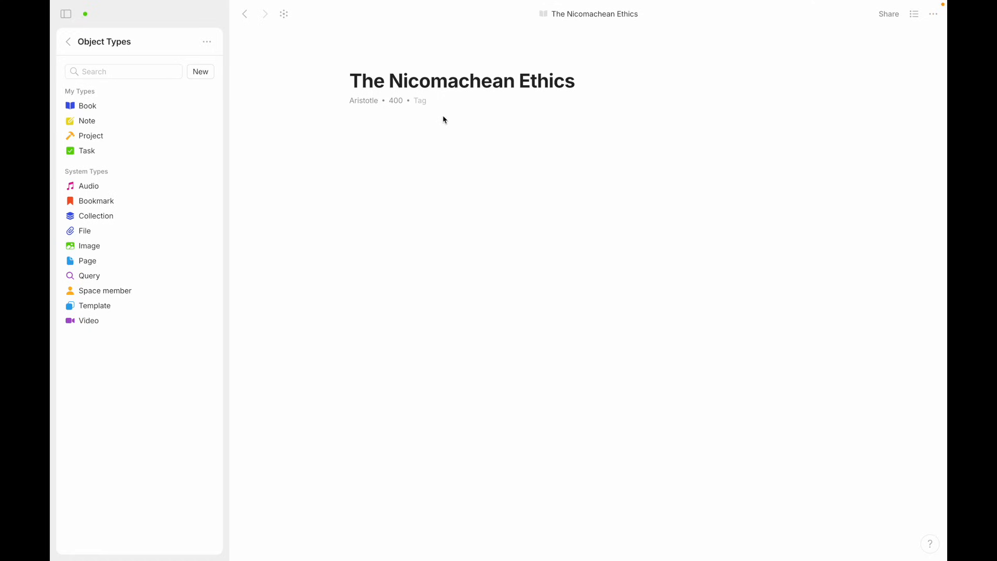
- Insert the # of Pages property and, beneath it, the Author property as blocks in the page body
mouse_move(394, 125)
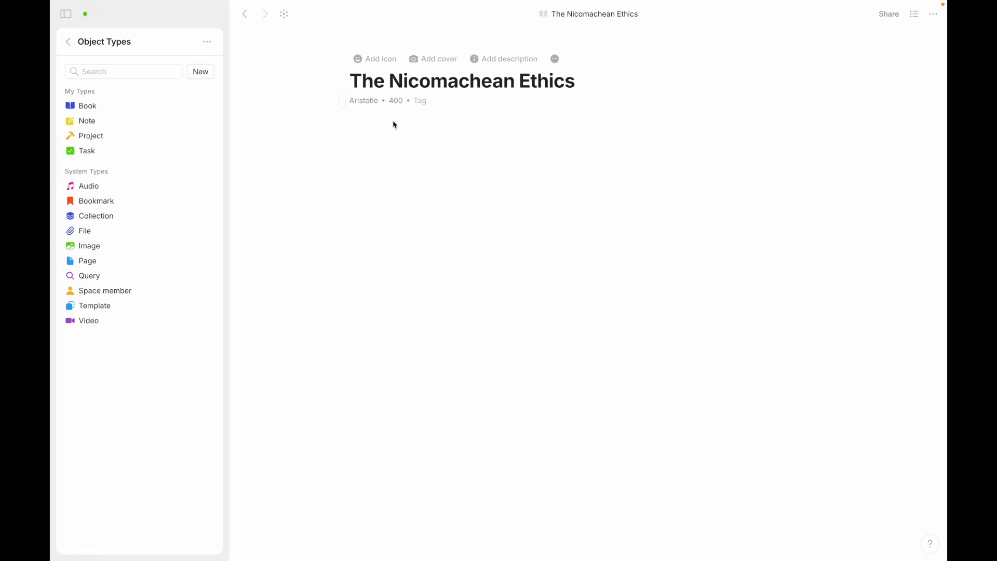
left_click(440, 166)
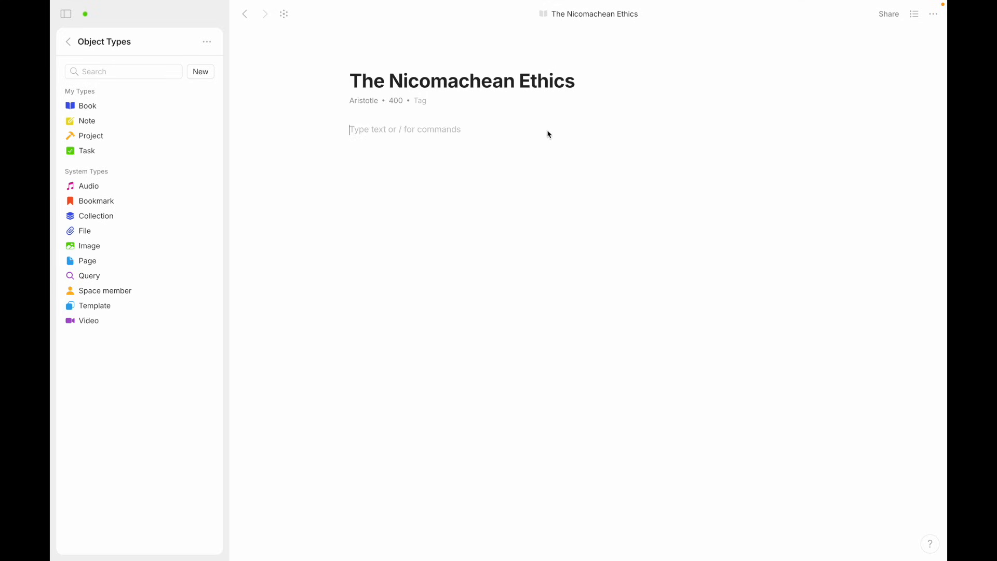
left_click(913, 21)
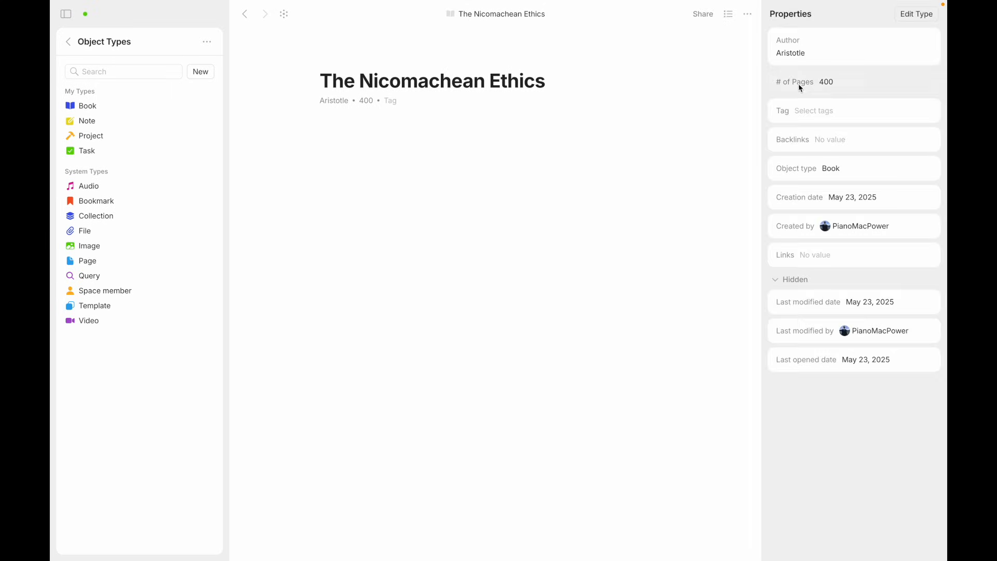
left_click_drag(779, 81, 388, 131)
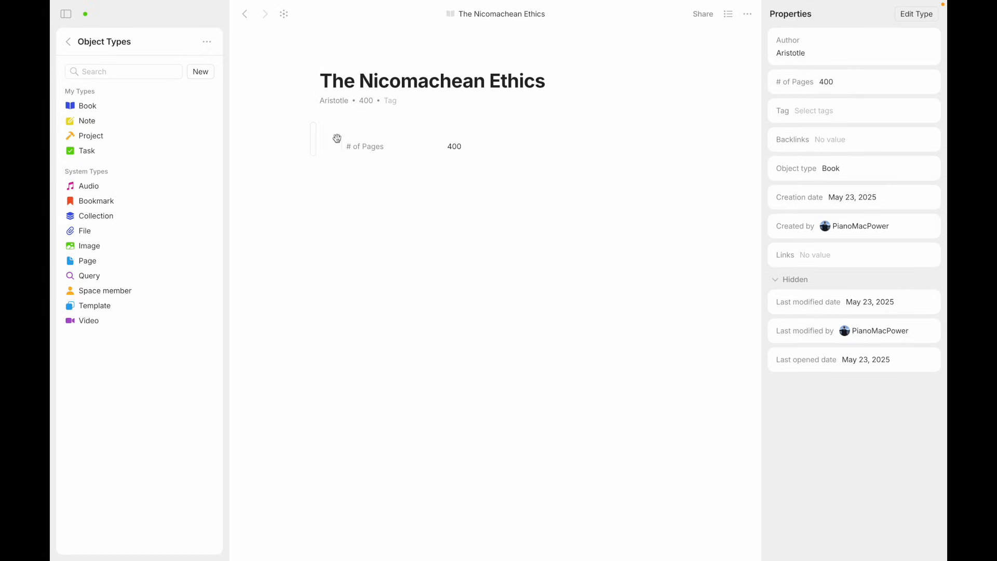
mouse_move(337, 144)
left_mouse_down()
mouse_move(321, 169)
mouse_move(331, 227)
mouse_move(342, 122)
mouse_move(331, 132)
mouse_move(323, 123)
mouse_move(336, 141)
left_mouse_up()
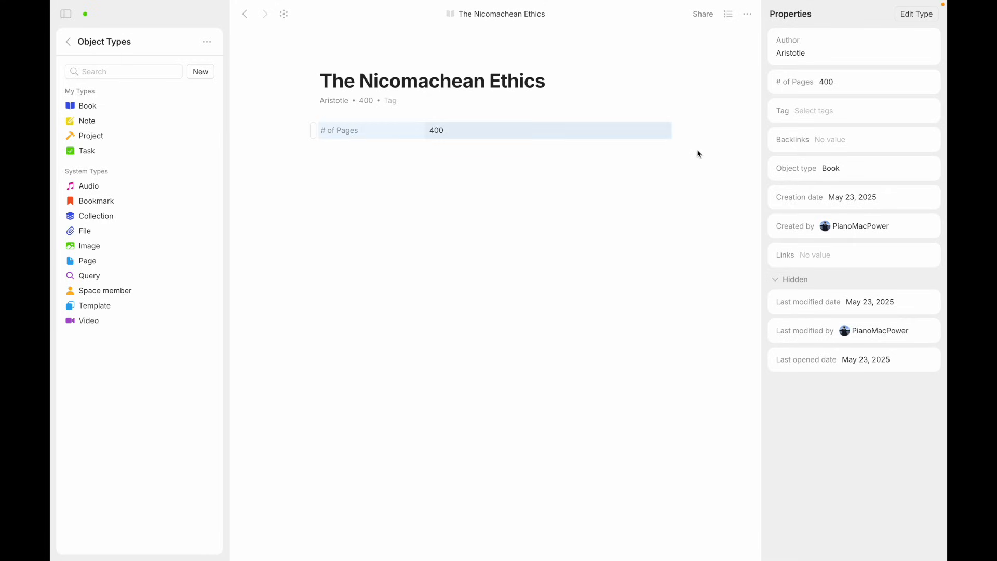
left_click_drag(778, 48, 330, 166)
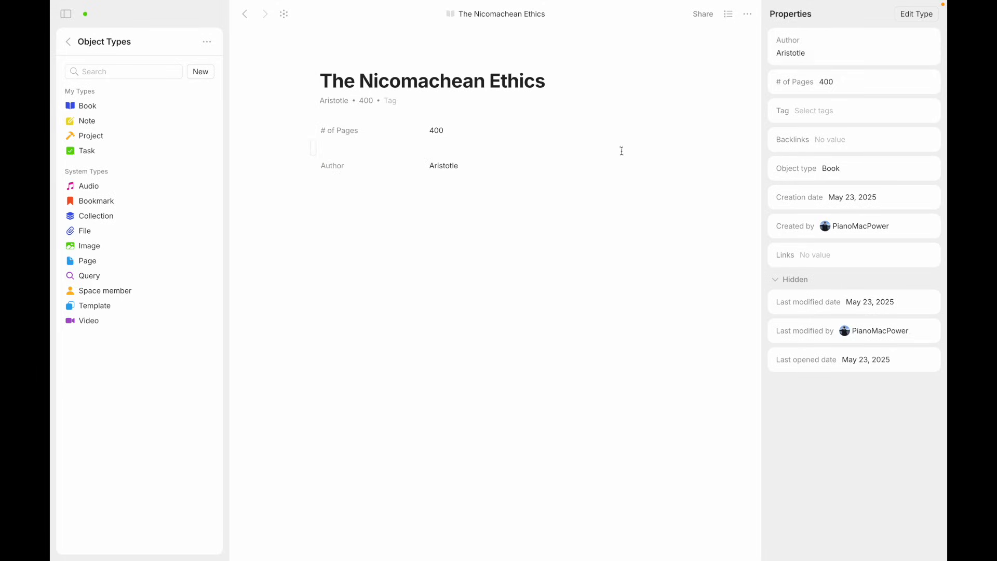
left_click(728, 13)
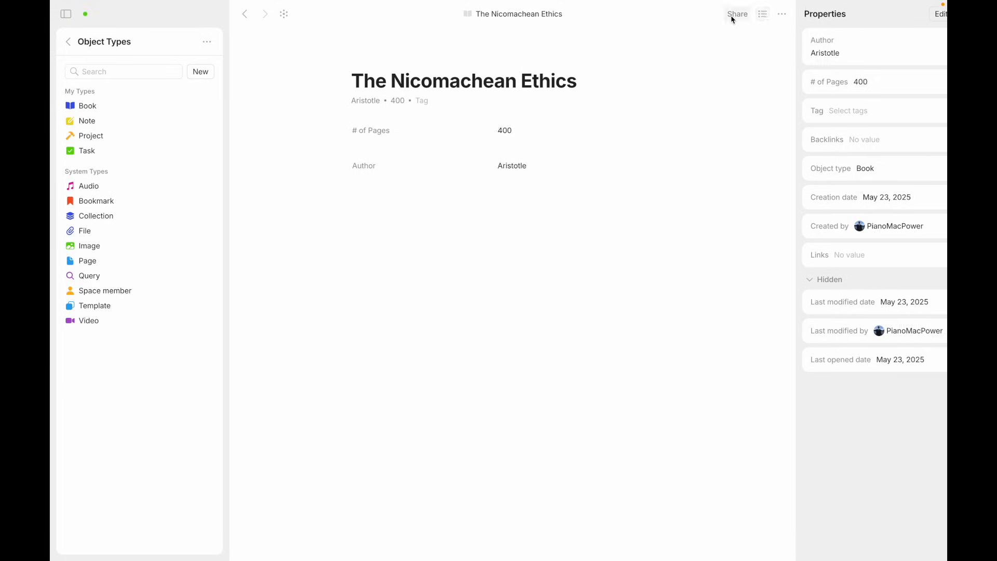
- Rearrange the property blocks so that Author and # of Pages sit side by side in two columns
left_click_drag(341, 130, 842, 169)
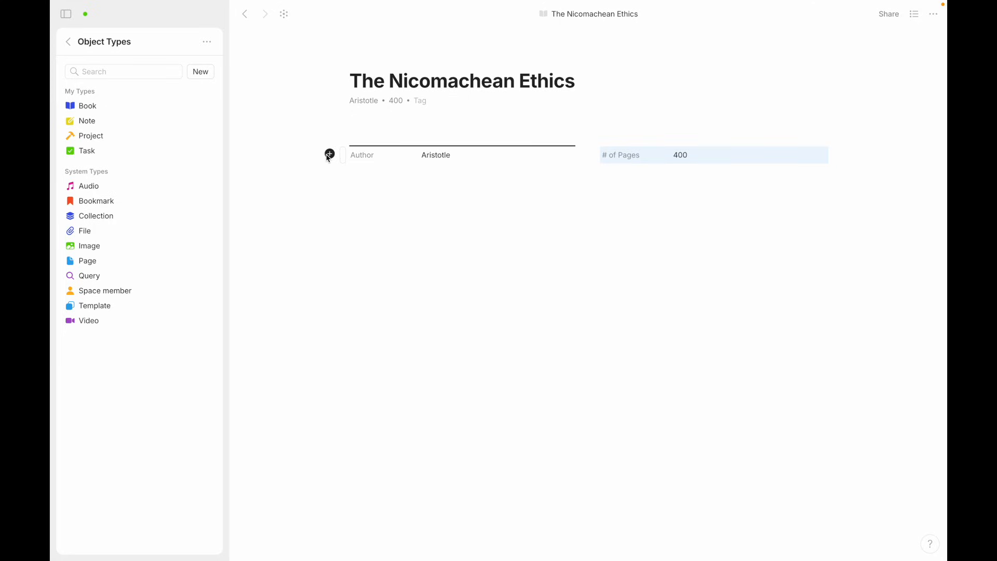
left_click_drag(310, 163, 668, 150)
left_click_drag(345, 154, 398, 177)
left_click(397, 239)
left_click_drag(342, 148, 862, 134)
- Insert an empty image block below the property row
left_click(438, 196)
type("/")
scroll(418, 270, "down", 6)
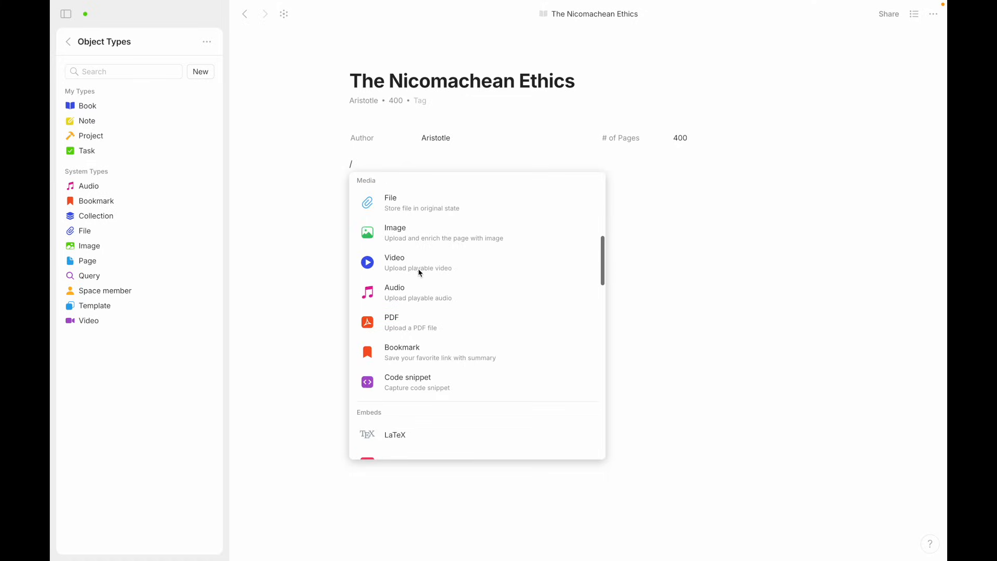
left_click(428, 231)
- Move the image block into a column to the right of the properties and stack # of Pages beneath Author
left_click_drag(341, 172, 870, 138)
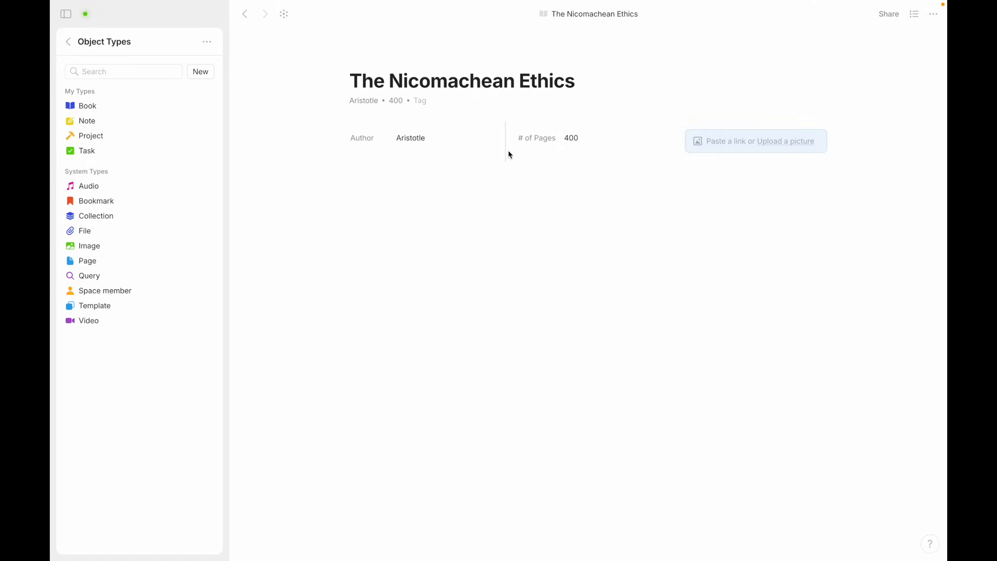
left_click_drag(511, 137, 366, 153)
left_click_drag(511, 138, 384, 156)
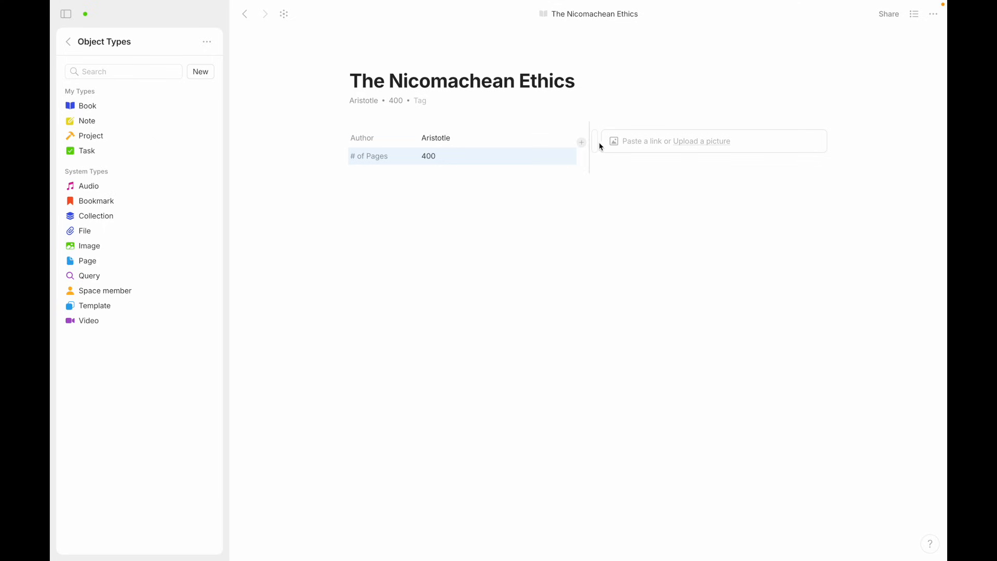
- Add the heading "Cover" above the image block in the right column
left_click(582, 130)
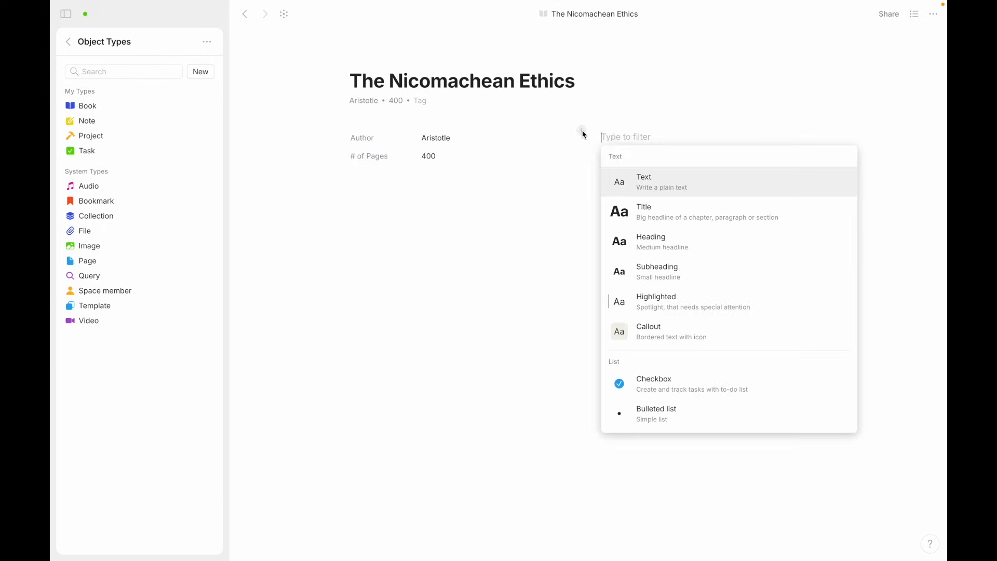
left_click(641, 242)
type("Cover")
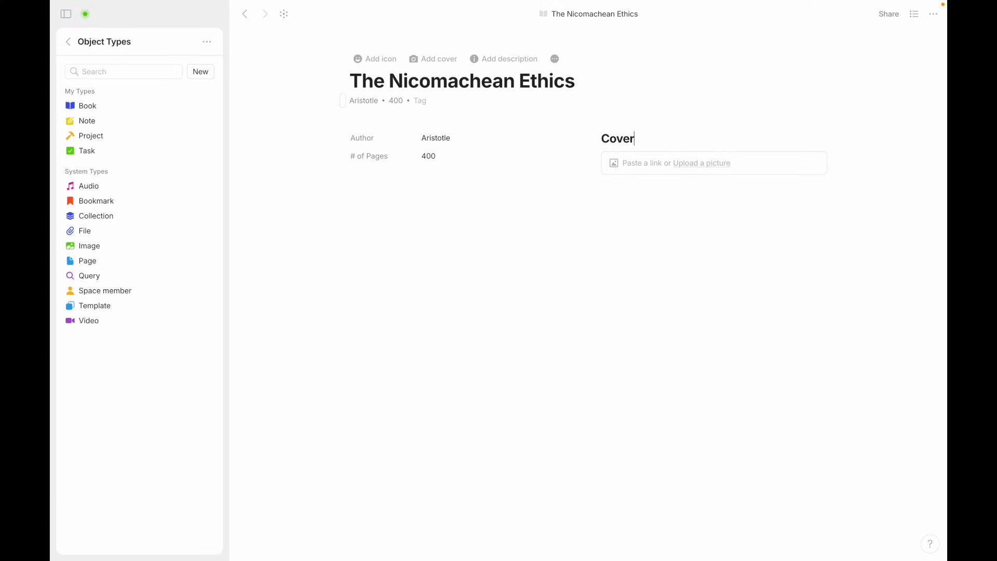
- Save The Nicomachean Ethics page as a Book template and retitle the template "Title"
left_click(606, 267)
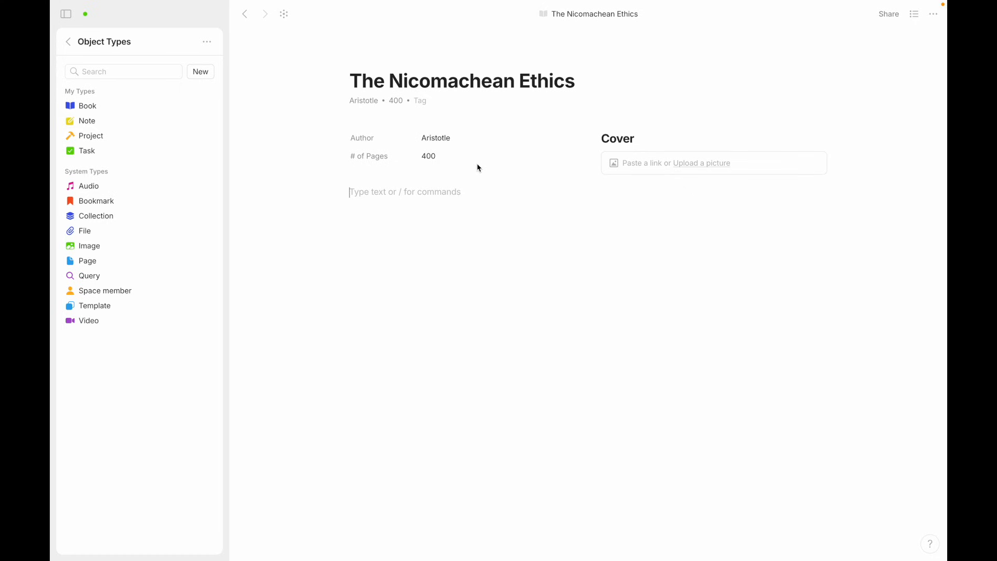
left_click(934, 14)
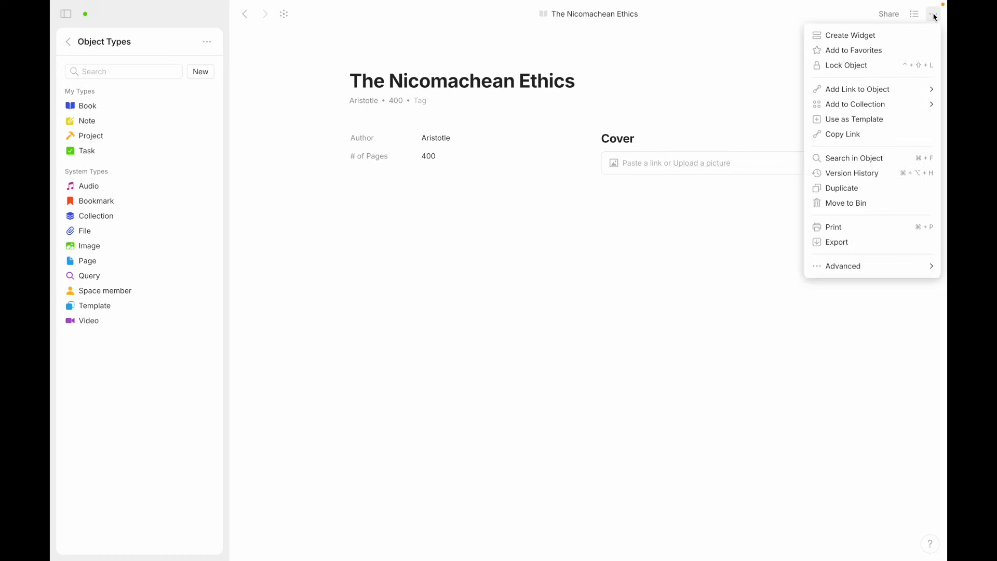
left_click(856, 119)
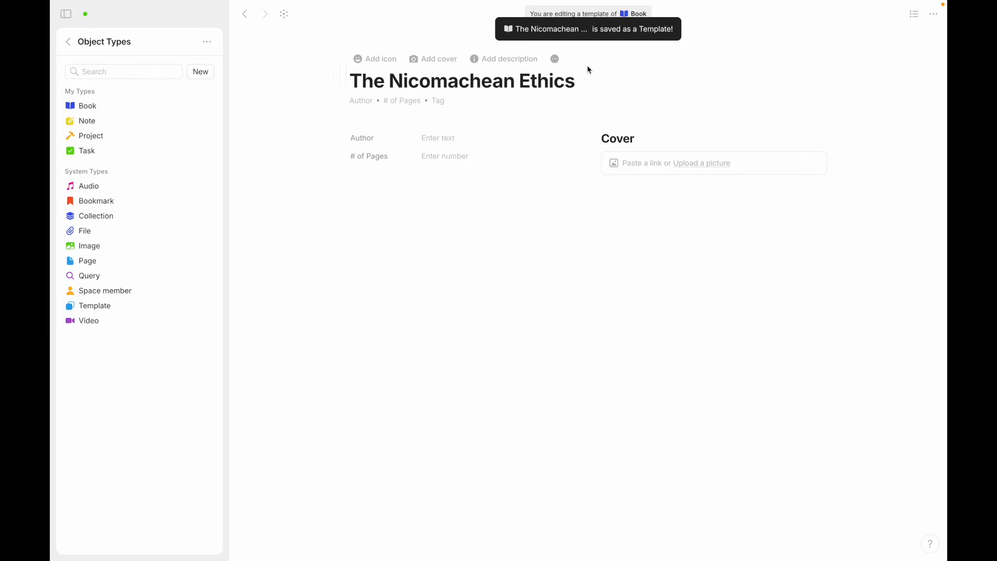
triple_click(467, 83)
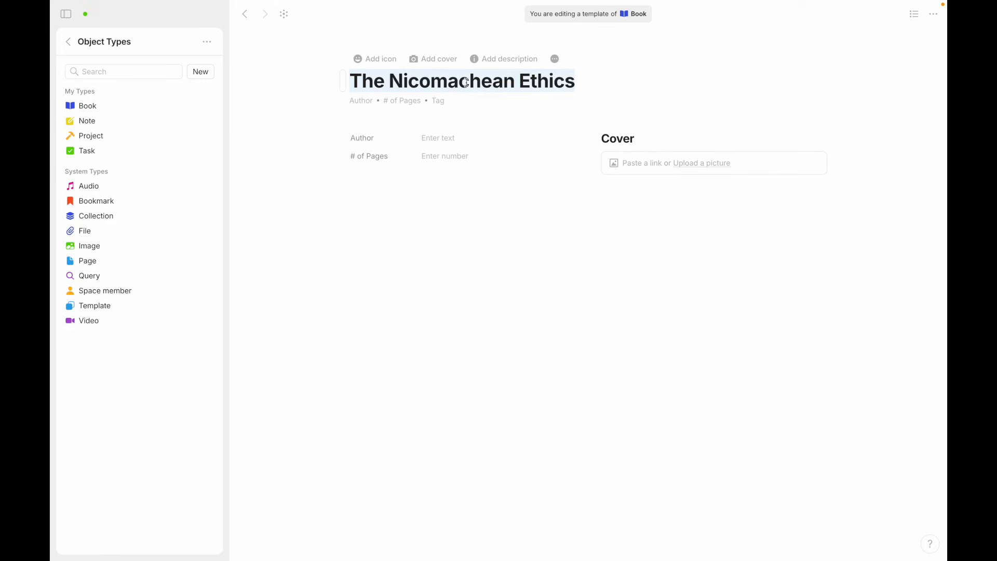
type("Title")
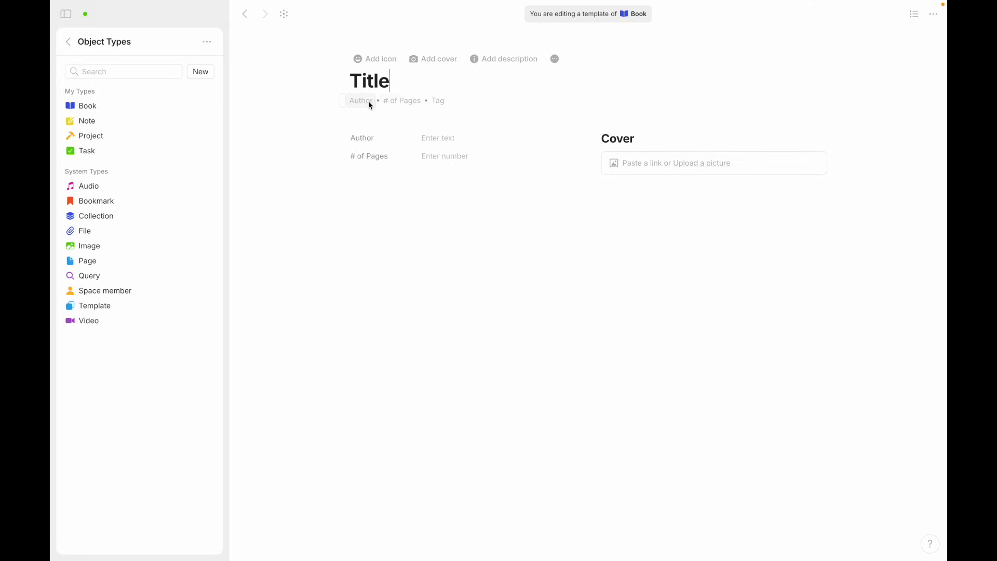
left_click(554, 296)
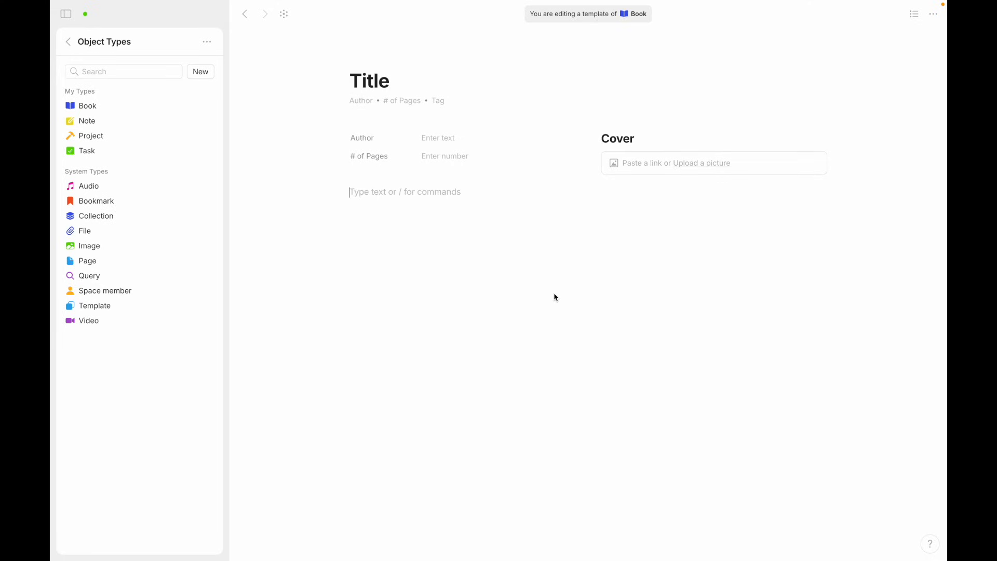
- Set the "Title" template as the default template for the Book type
left_click(90, 108)
left_click(351, 160)
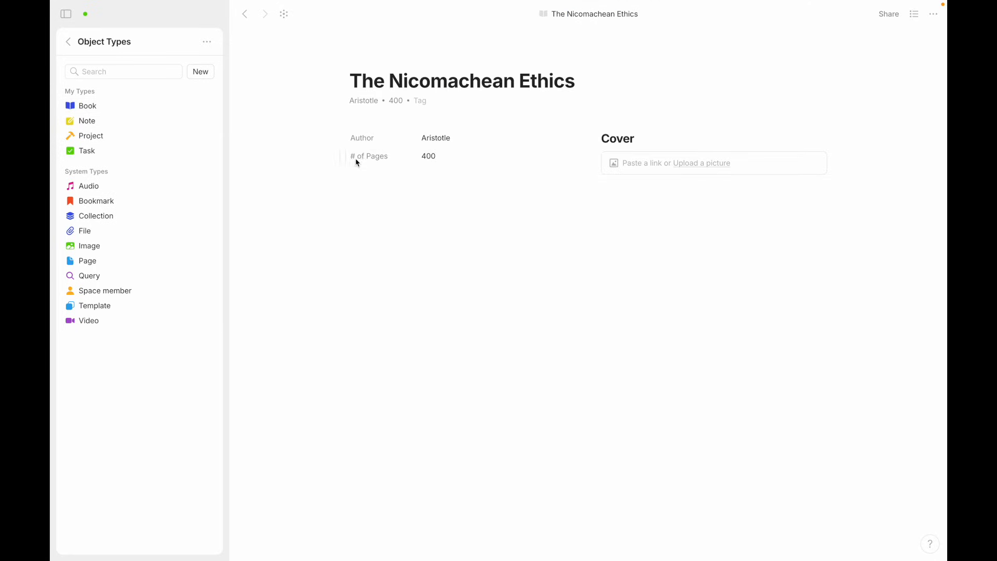
left_click(89, 106)
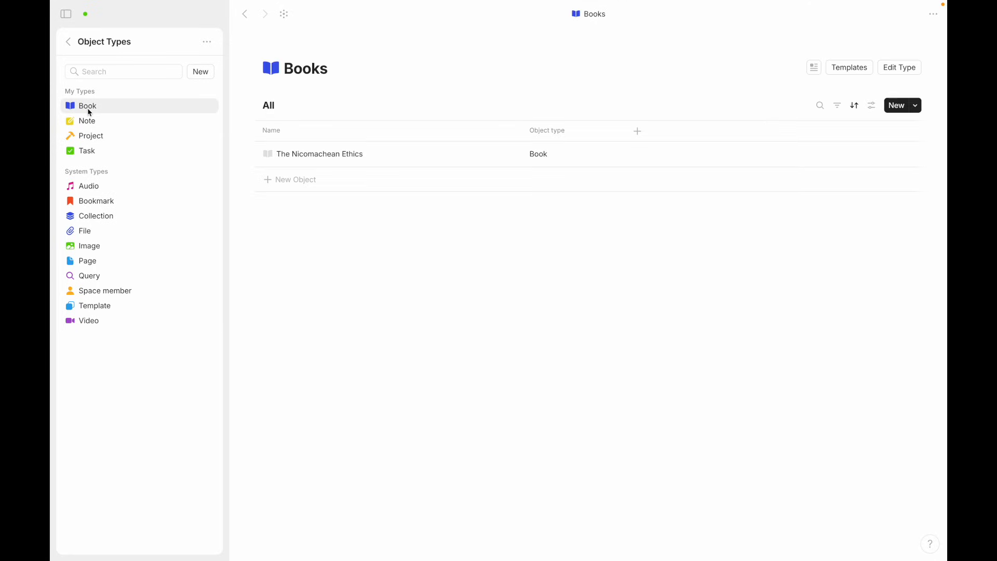
left_click(841, 68)
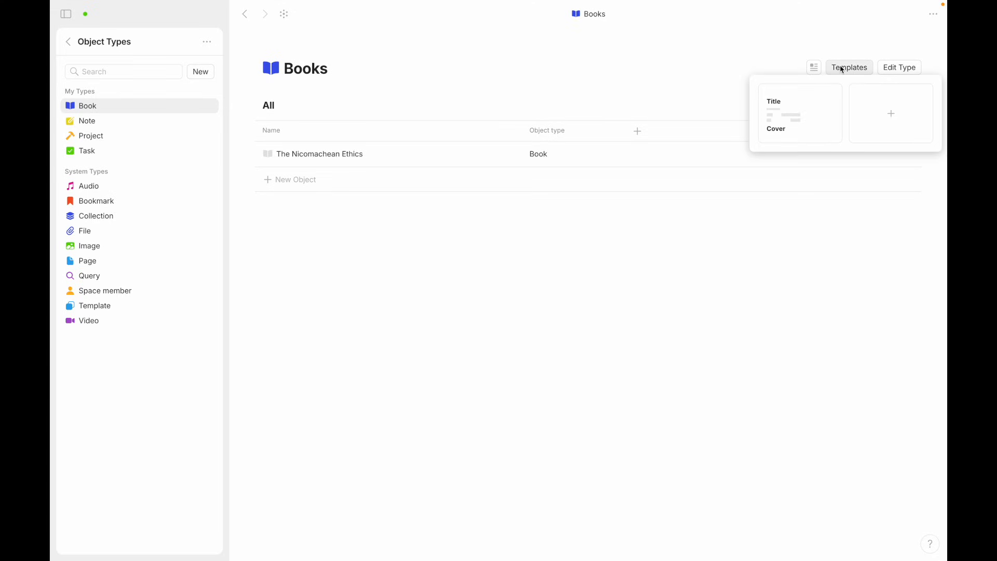
left_click(829, 94)
left_click(805, 110)
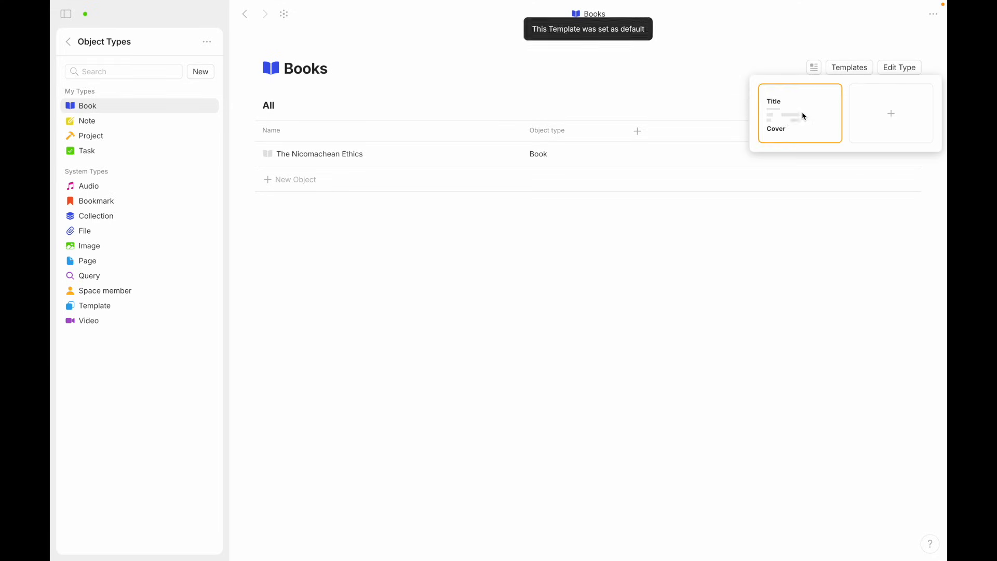
left_click(570, 294)
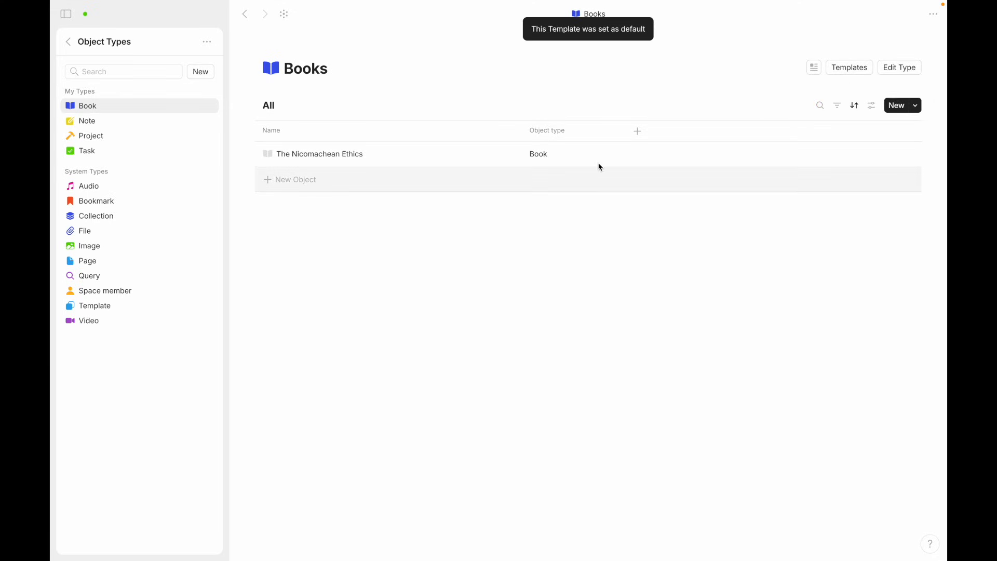
- Add a Book object named "New Book" to the Books list and open its page
left_click(287, 180)
type("New Book")
left_click(335, 273)
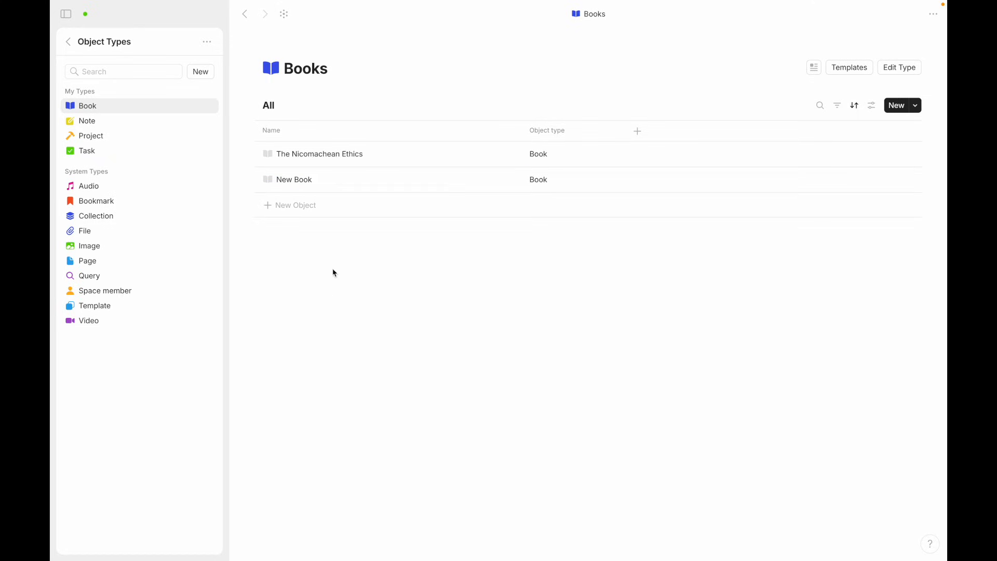
left_click(292, 179)
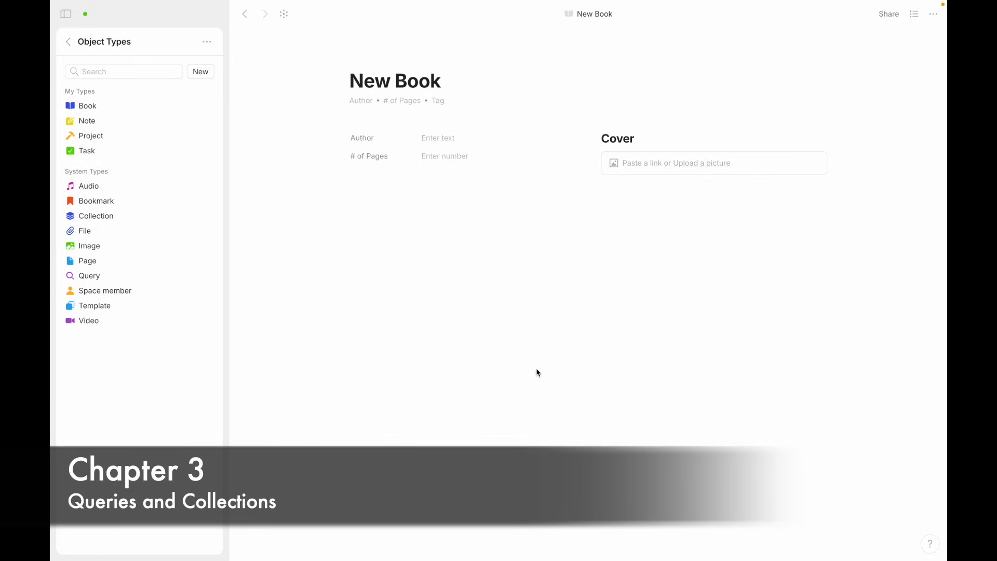
- Create a new Query object and title it "The Bookshelf"
left_click(94, 111)
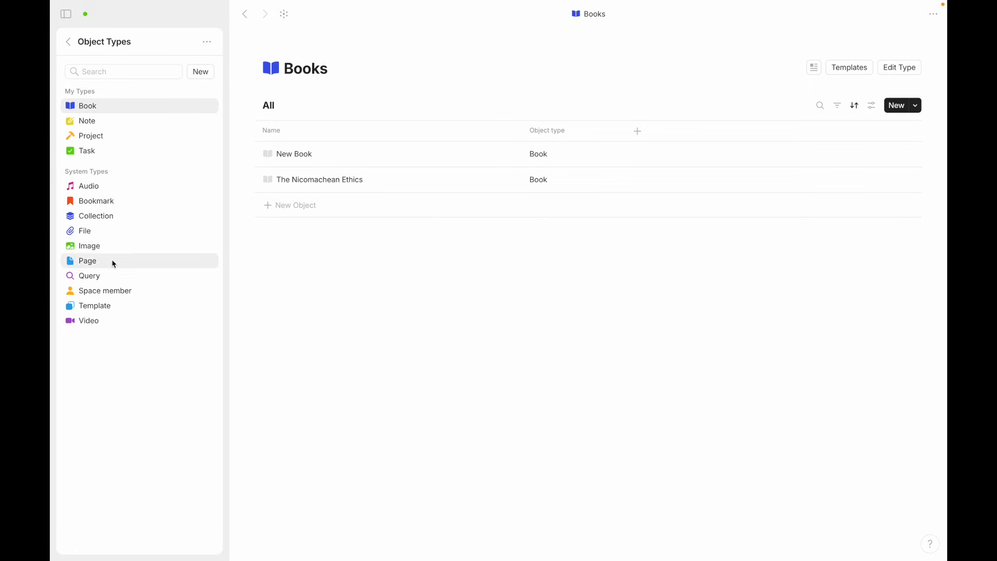
left_click(98, 277)
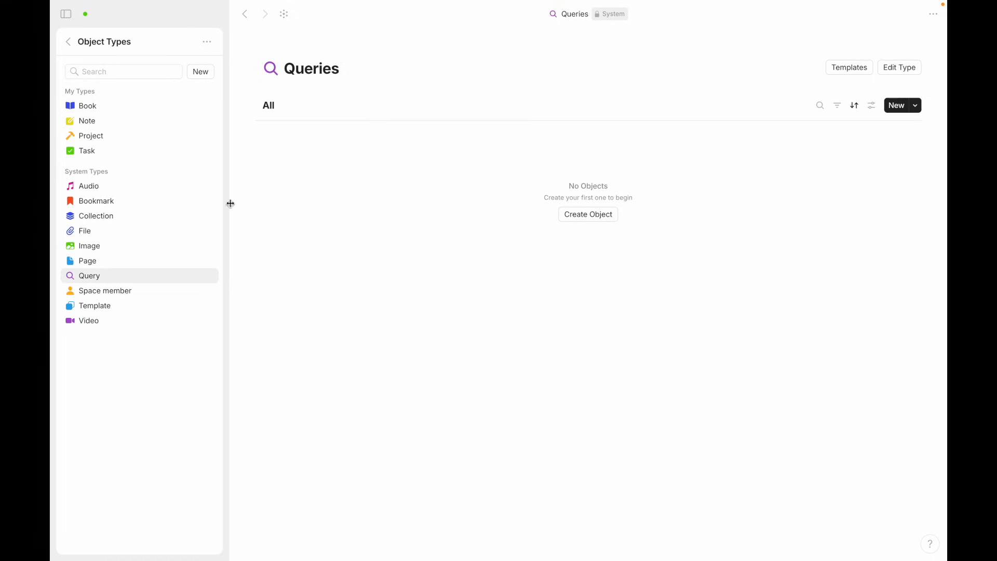
left_click(581, 220)
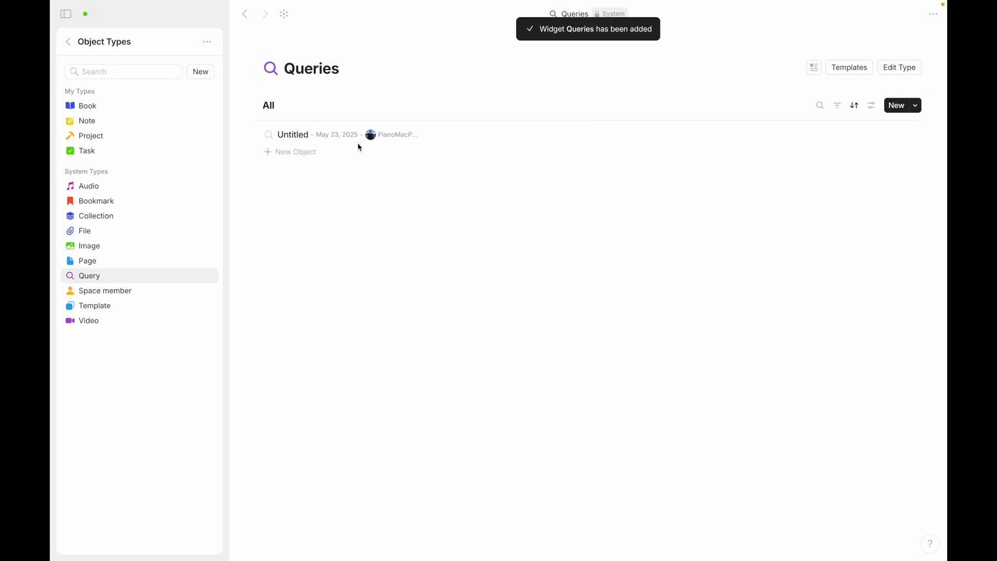
left_click(301, 137)
left_click(301, 73)
type("The B")
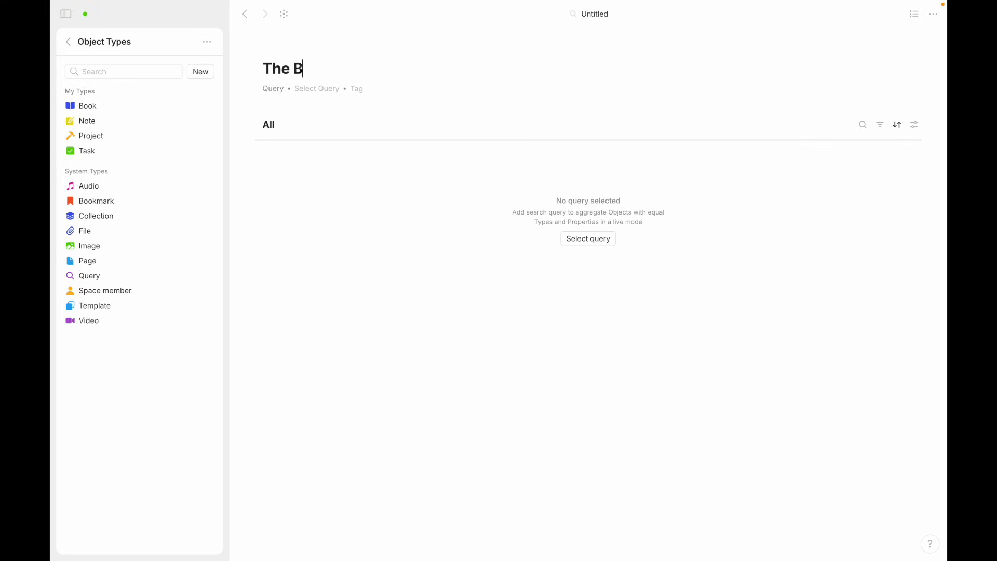
type("ookshelf")
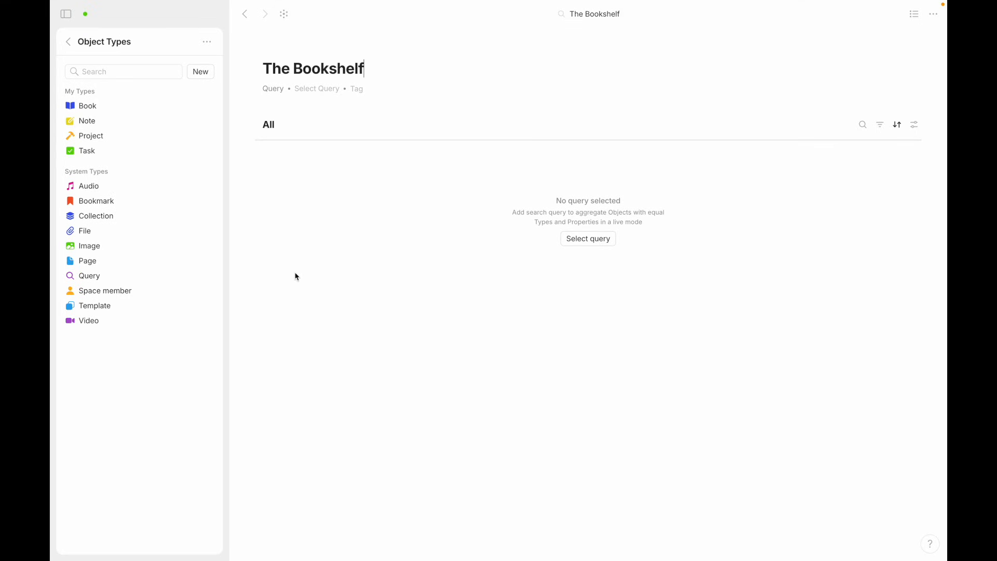
- Set The Bookshelf query to collect objects by the object type Book
left_click(276, 91)
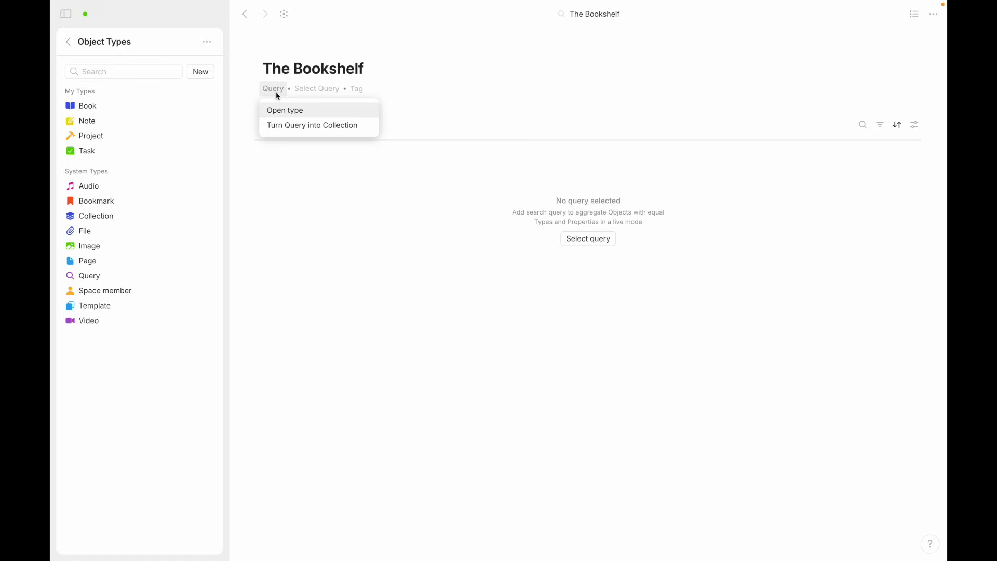
left_click(316, 92)
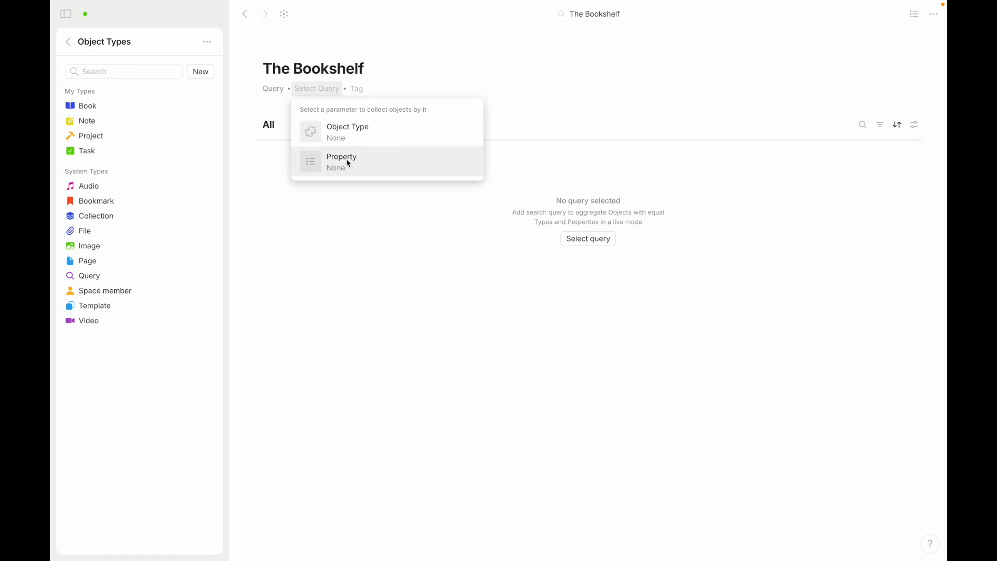
left_click(348, 131)
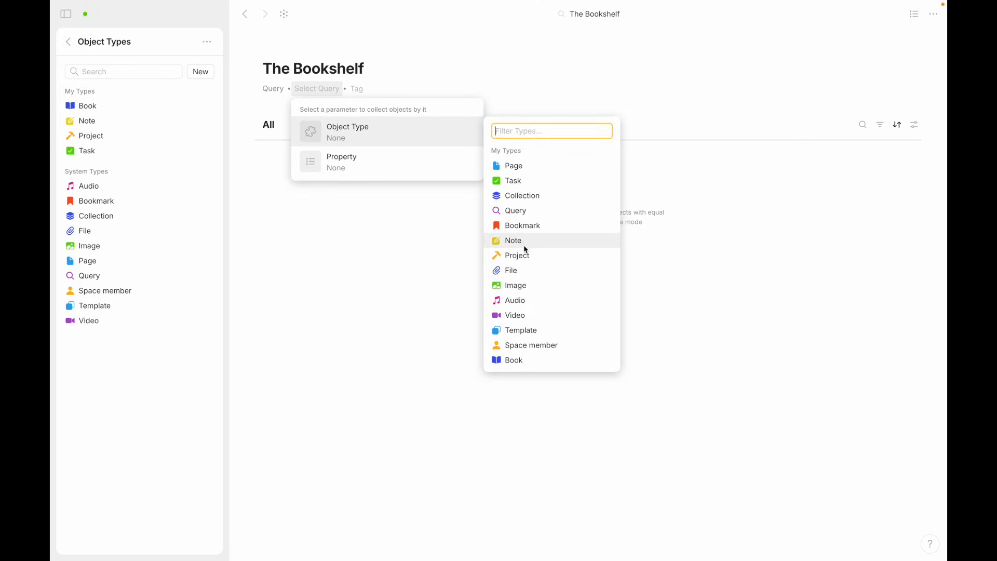
left_click(521, 365)
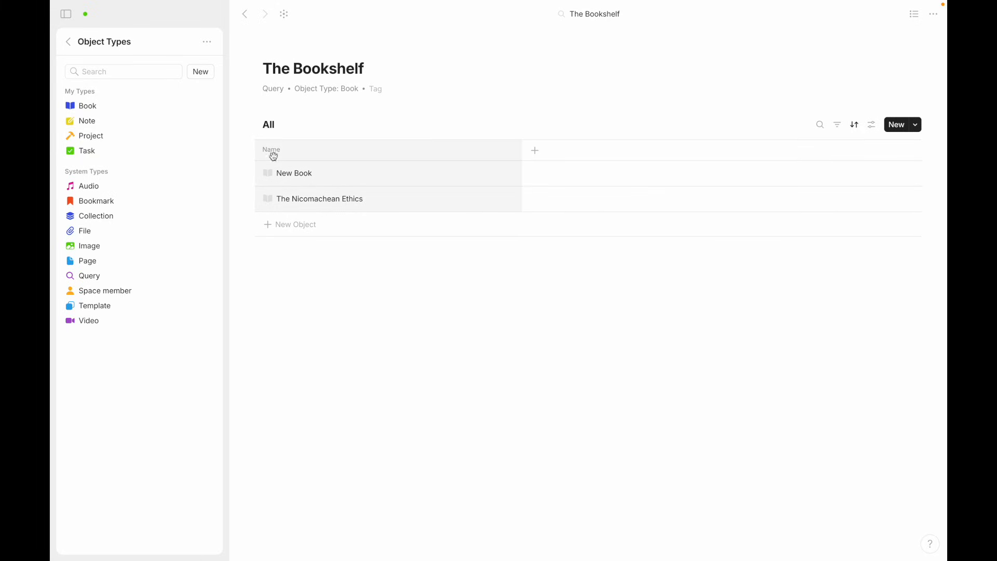
- Show the Author and # of Pages properties as columns in The Bookshelf, reopening the query to refresh its table
left_click(537, 150)
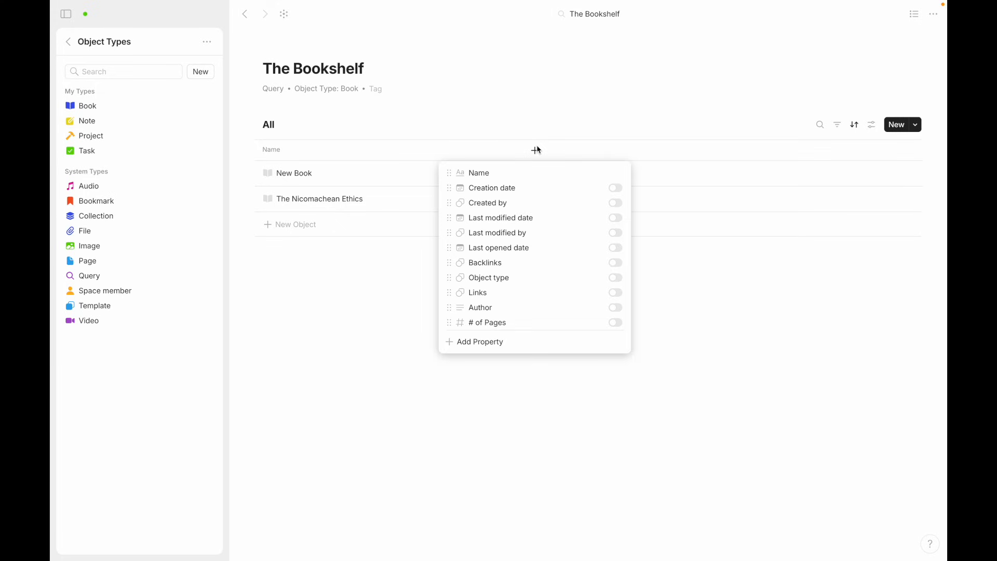
scroll(532, 255, "down", 2)
scroll(525, 245, "up", 2)
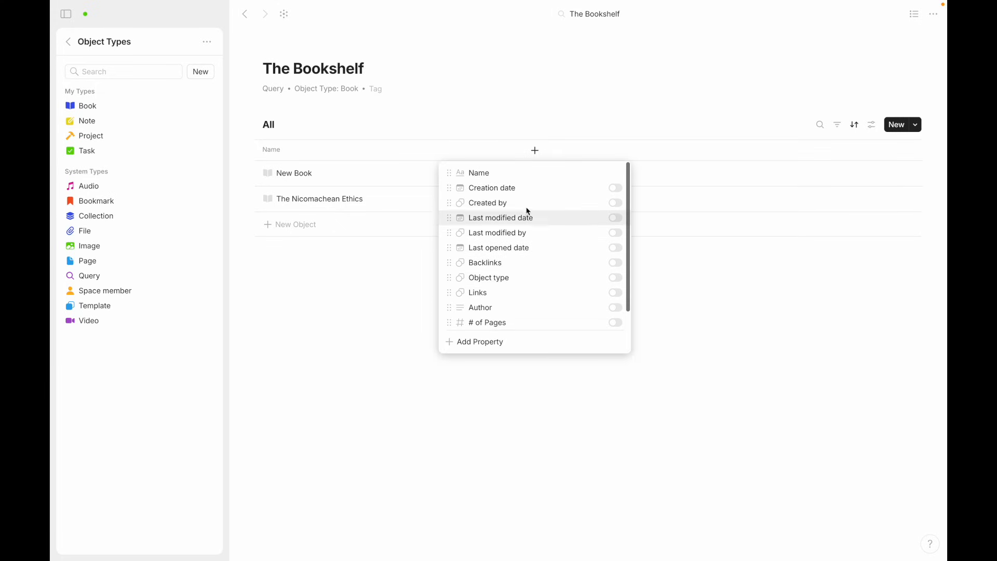
scroll(508, 180, "down", 1)
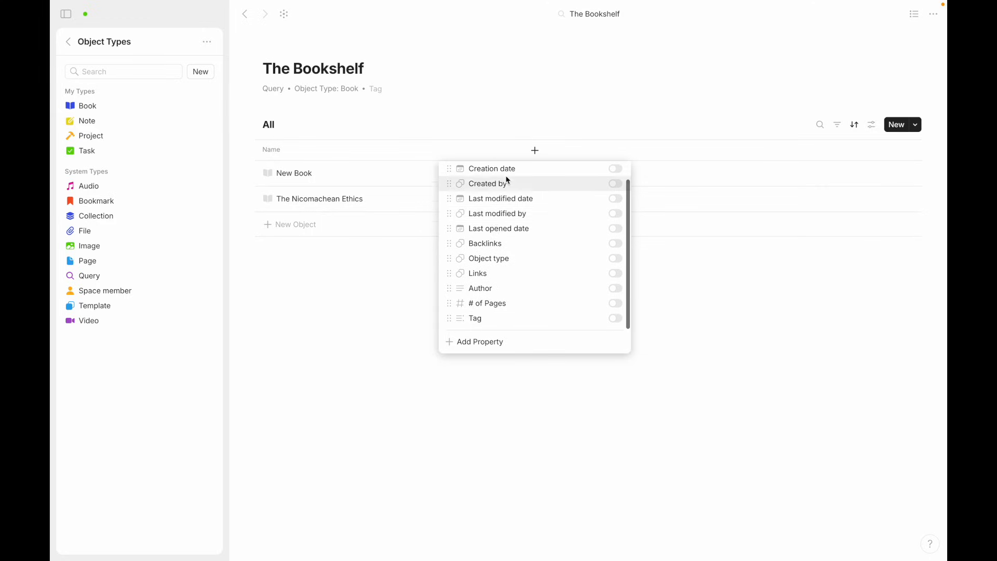
left_click(615, 296)
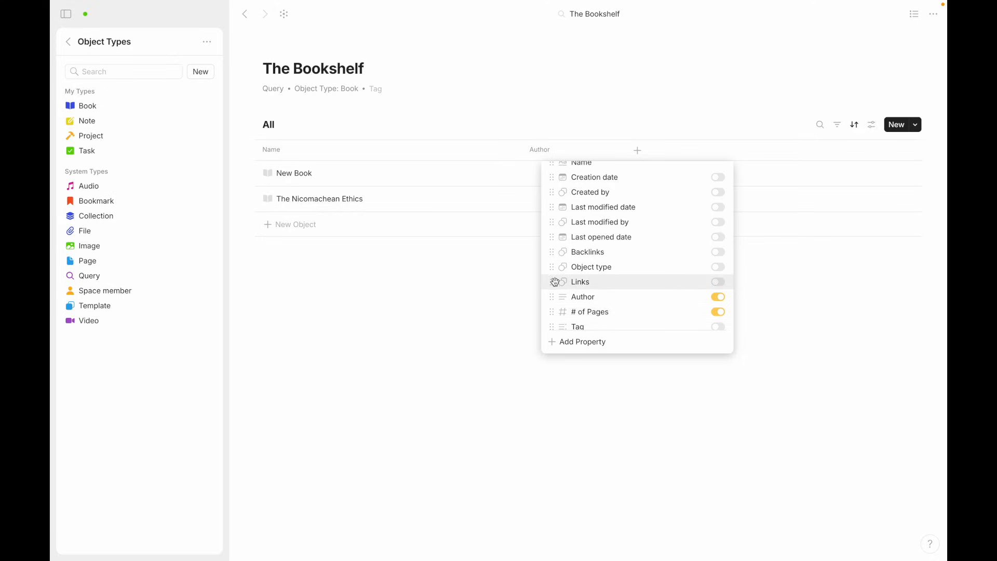
left_click(457, 310)
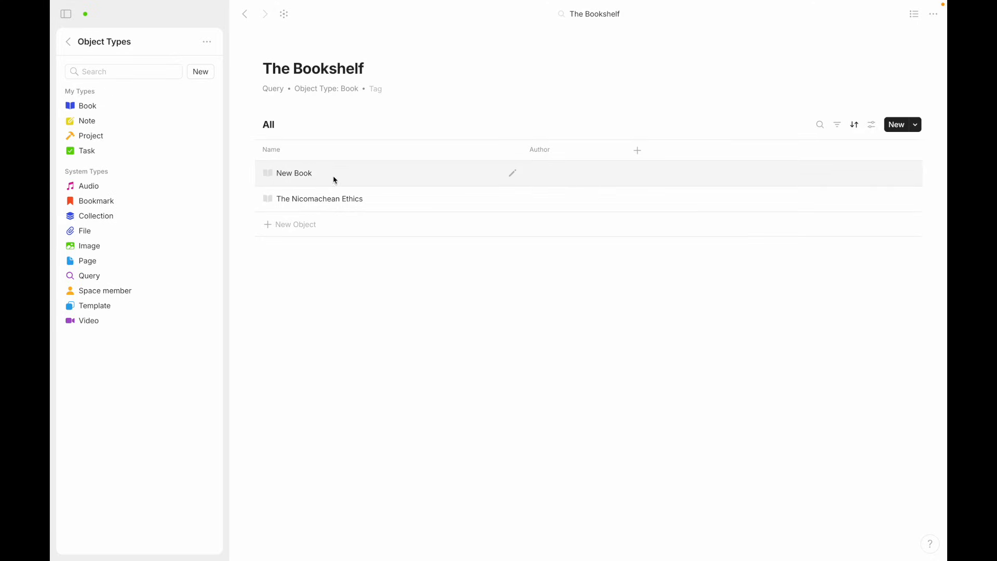
left_click(318, 198)
left_click(246, 16)
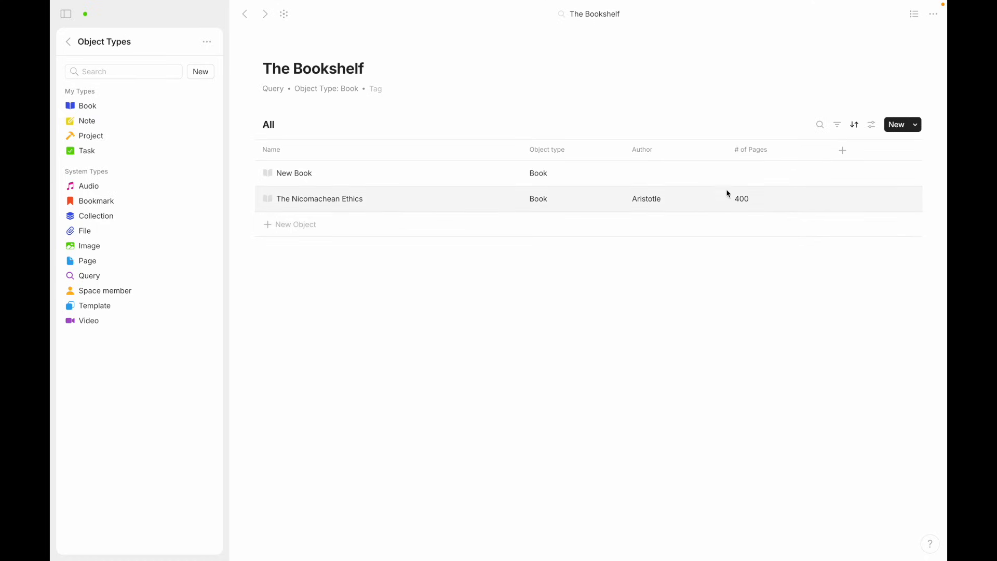
- Set the # of Pages value of New Book to 74 in the query table
left_click(748, 171)
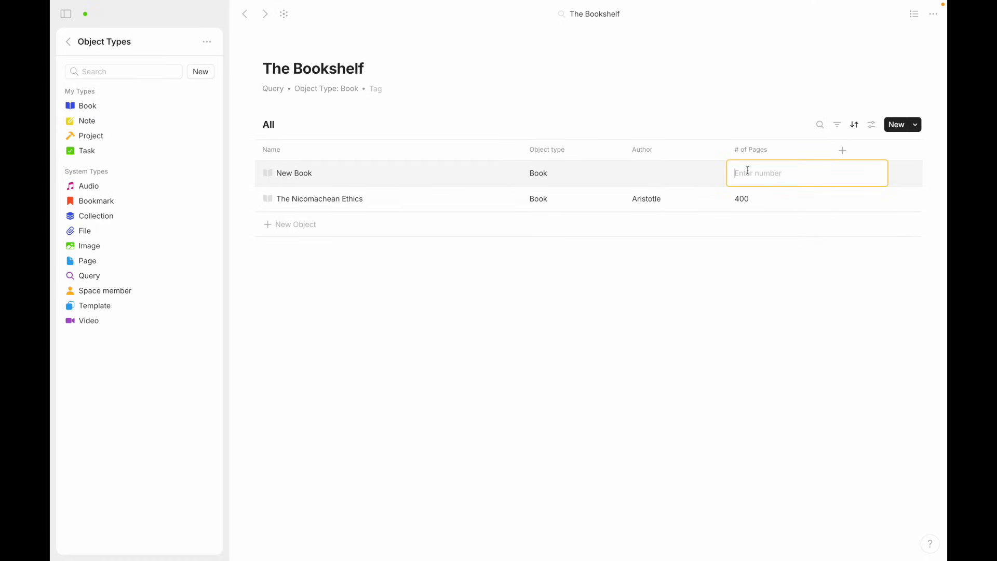
type("74")
left_click(660, 374)
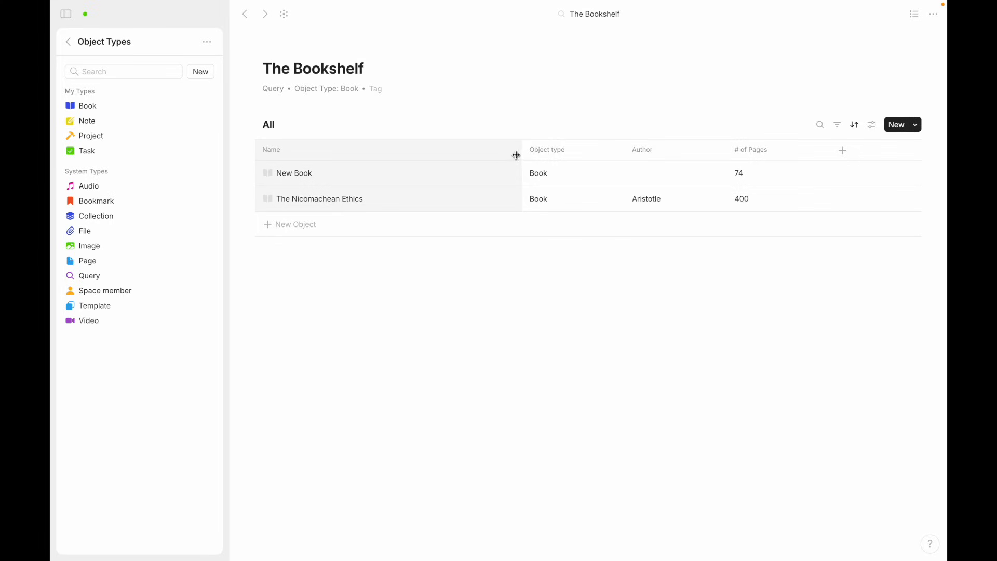
- Narrow the Name column and take the Object type column out of The Bookshelf's table
left_click_drag(520, 152, 414, 150)
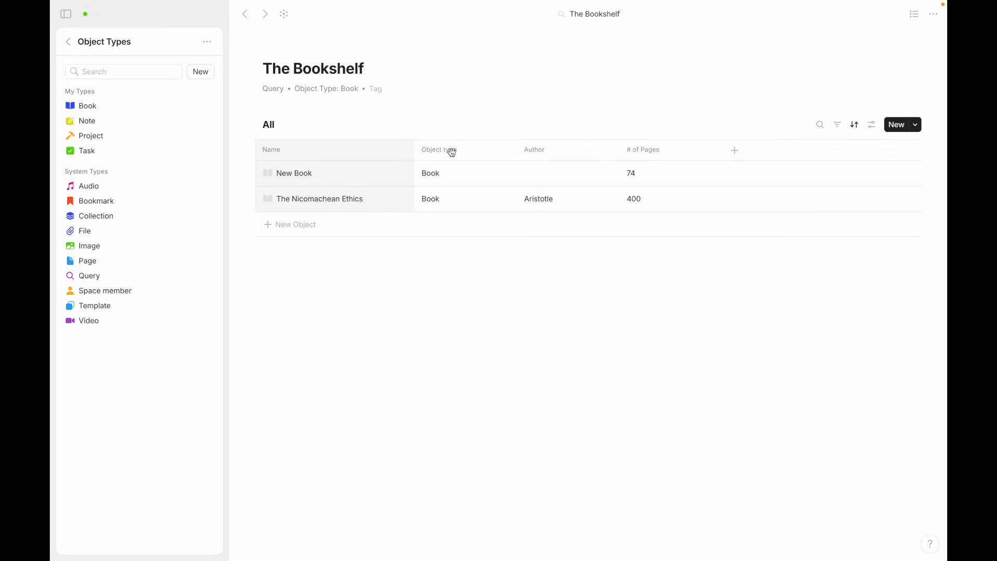
left_click(416, 148)
left_click(416, 135)
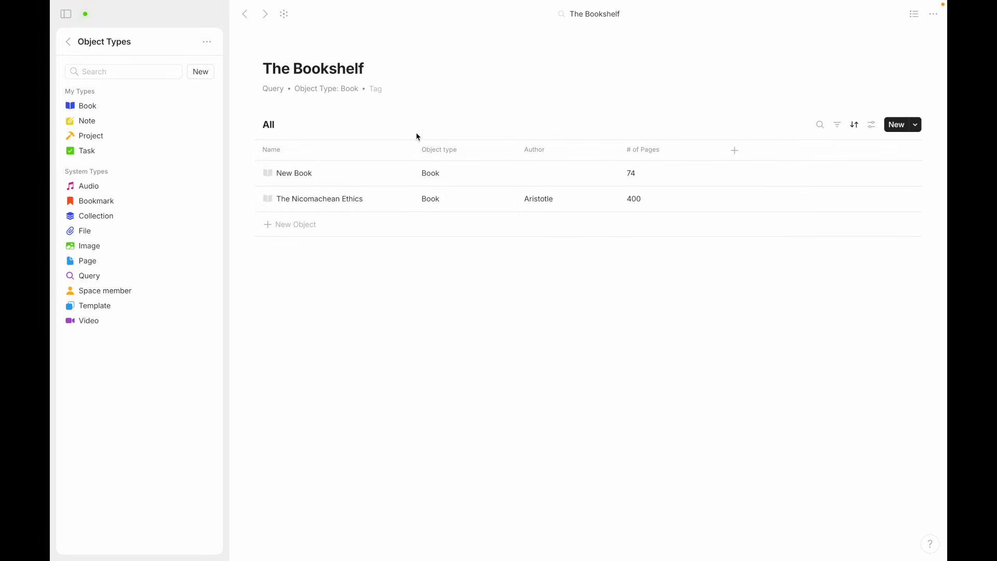
left_click_drag(429, 144, 450, 154)
left_click(436, 153)
left_click(439, 377)
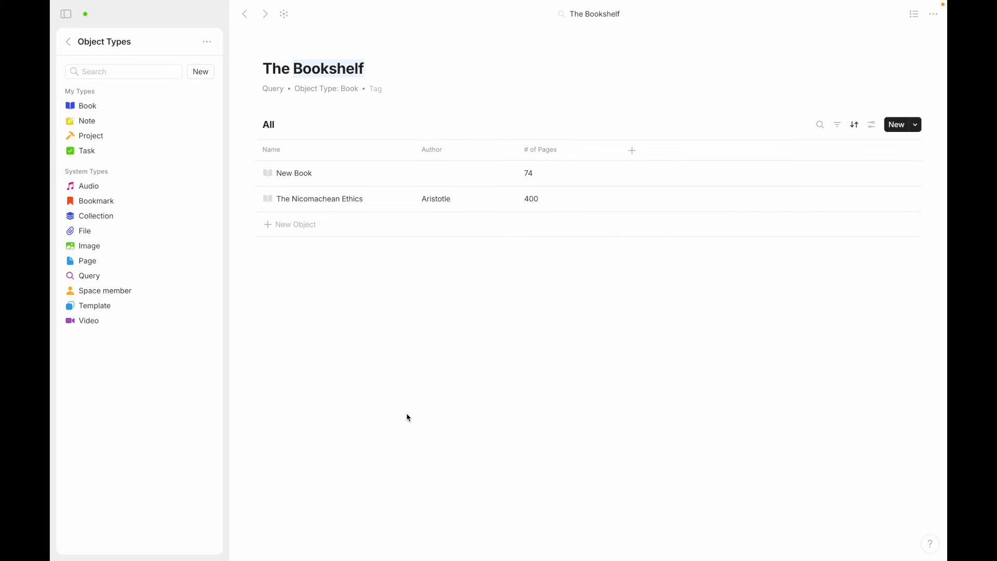
left_click(542, 149)
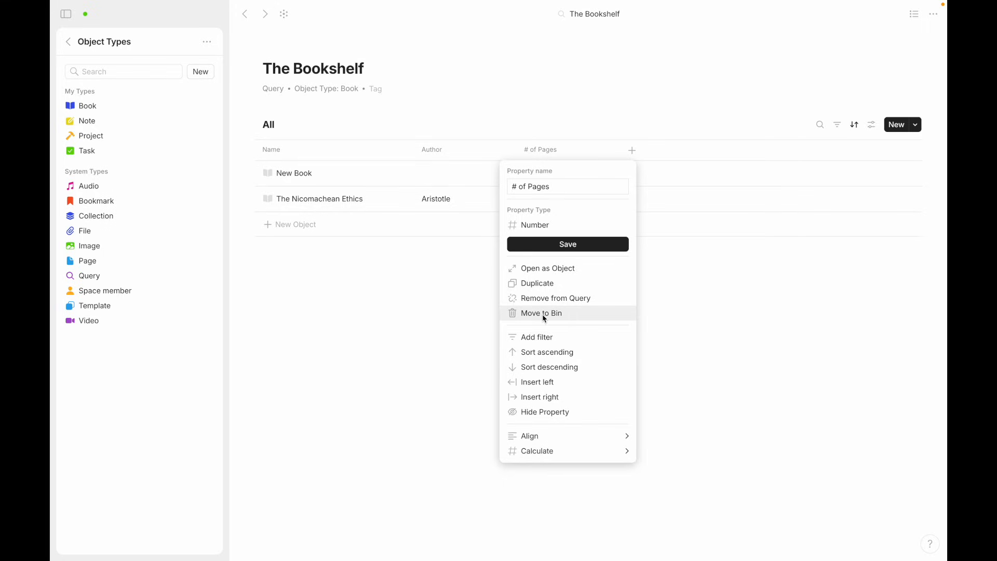
left_click(407, 321)
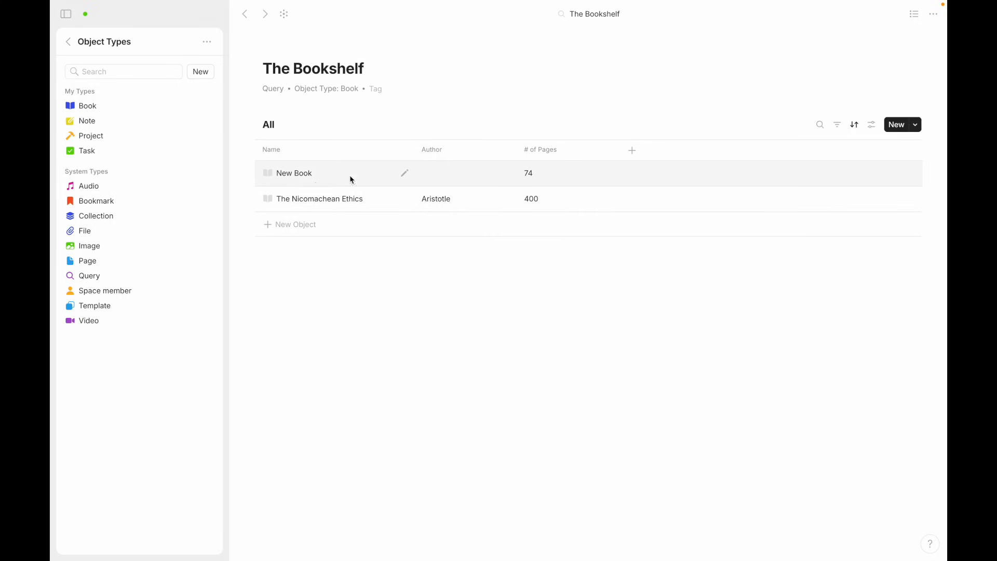
- Center-align the # of Pages column in The Bookshelf's table, and return its alignment to left
left_click(537, 149)
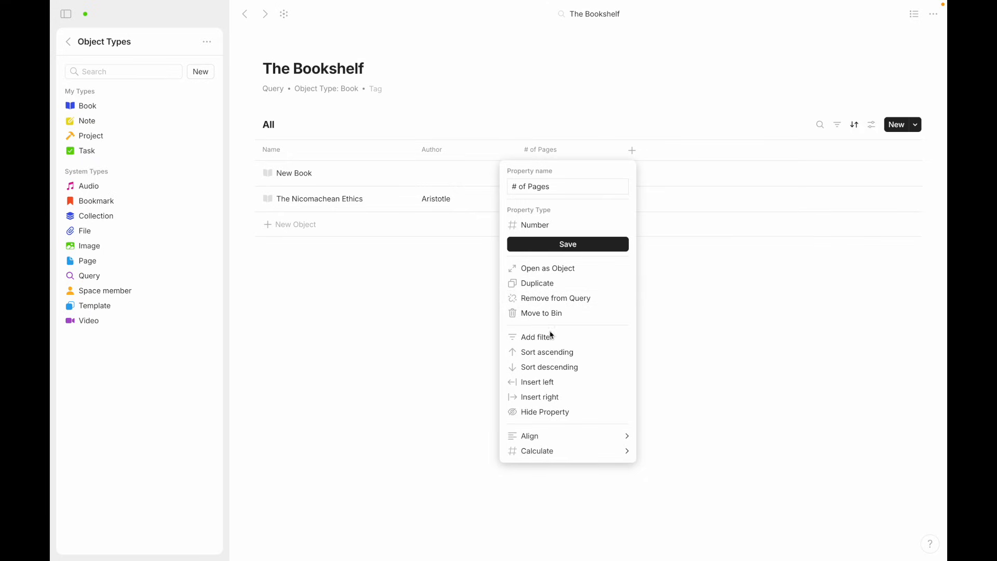
mouse_move(551, 434)
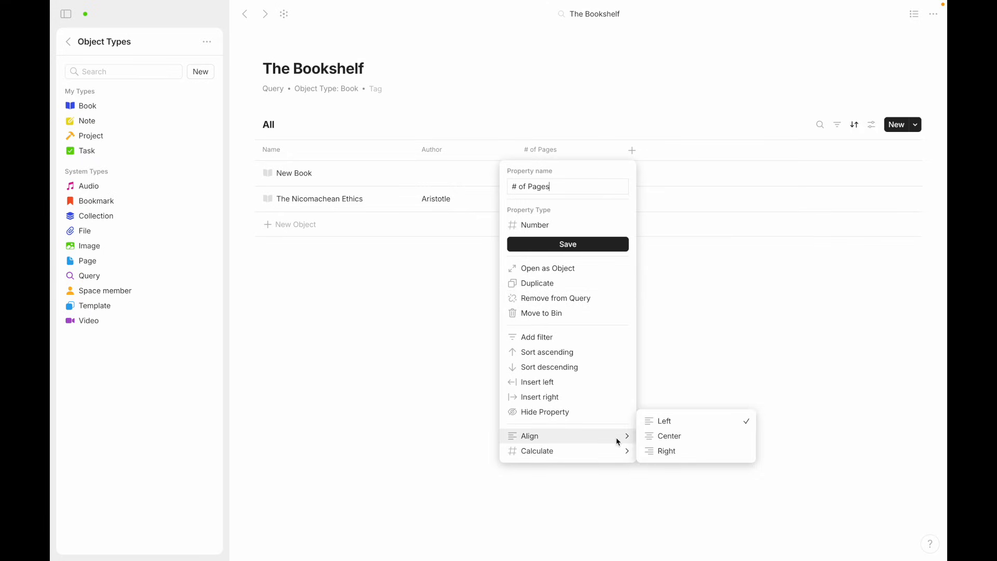
left_click(667, 437)
left_click(563, 151)
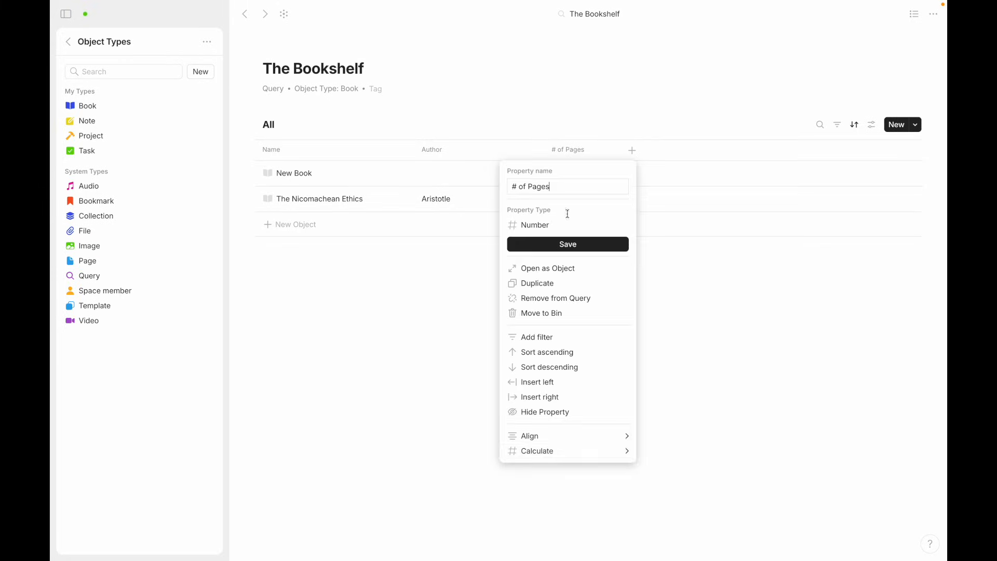
mouse_move(594, 438)
left_click(649, 420)
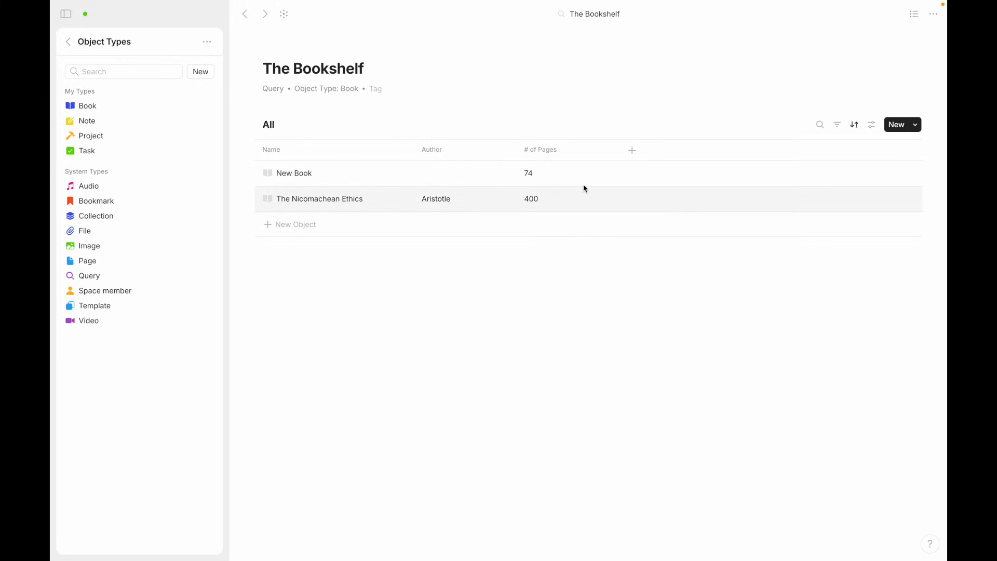
- Add a Count calculation to the # of Pages column in The Bookshelf's table
left_click(565, 149)
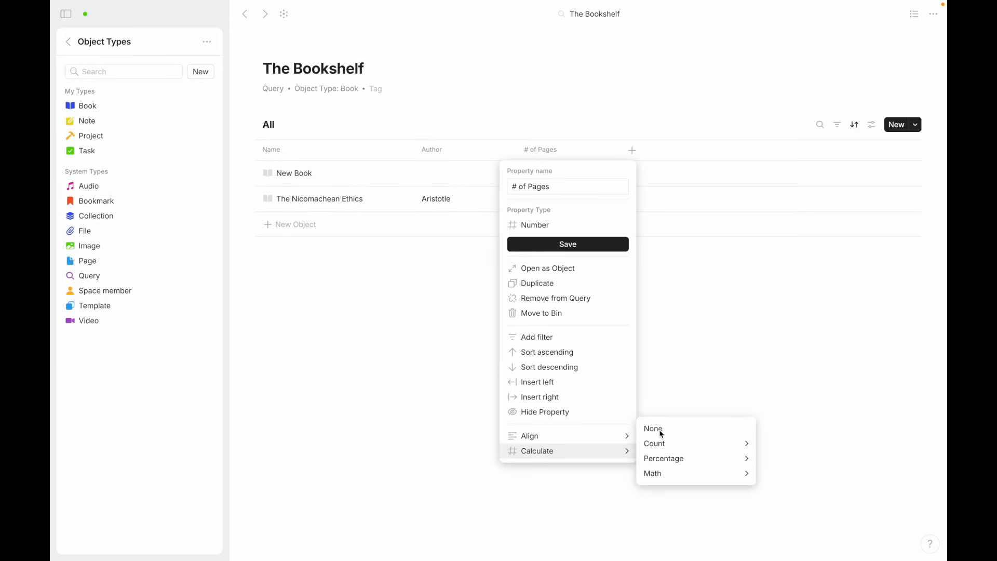
mouse_move(662, 448)
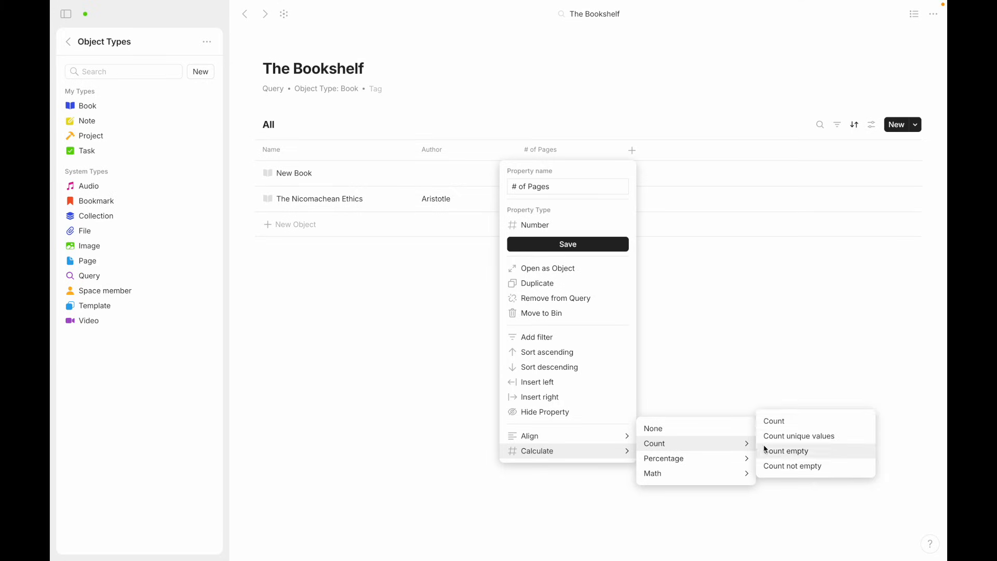
left_click(769, 425)
left_click(696, 353)
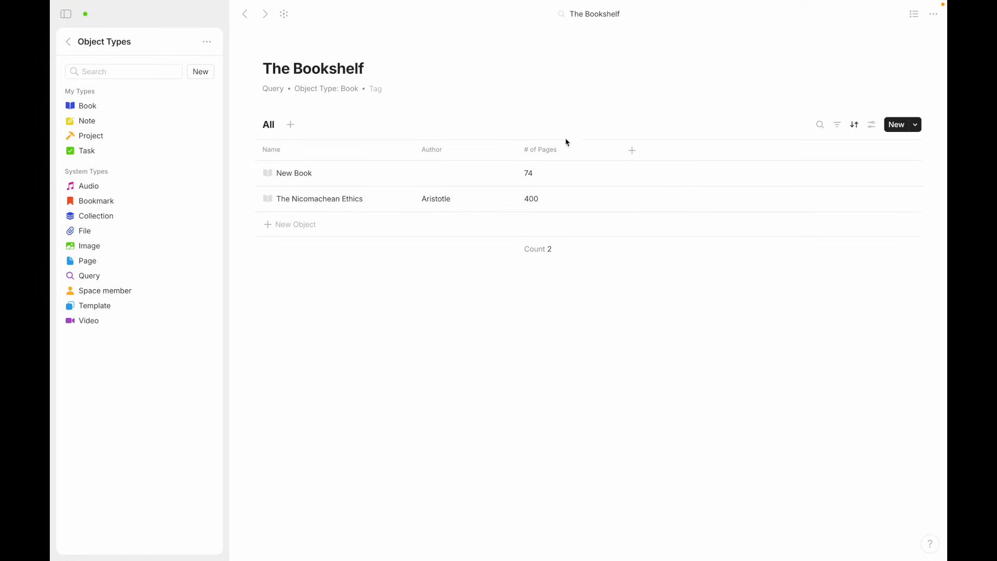
- Set the calculation beneath the # of Pages column to the Math option Sum
left_click(536, 251)
mouse_move(545, 296)
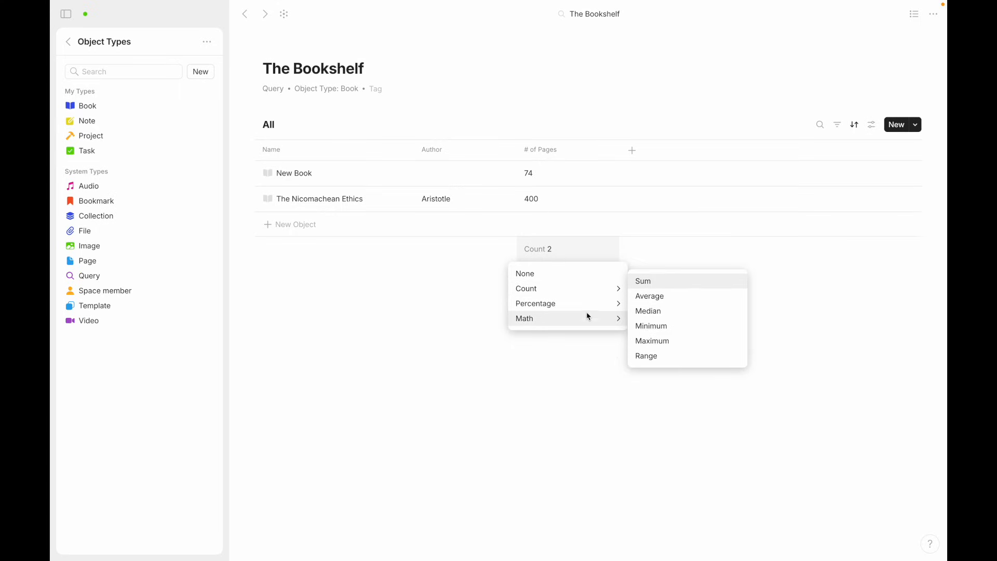
mouse_move(591, 309)
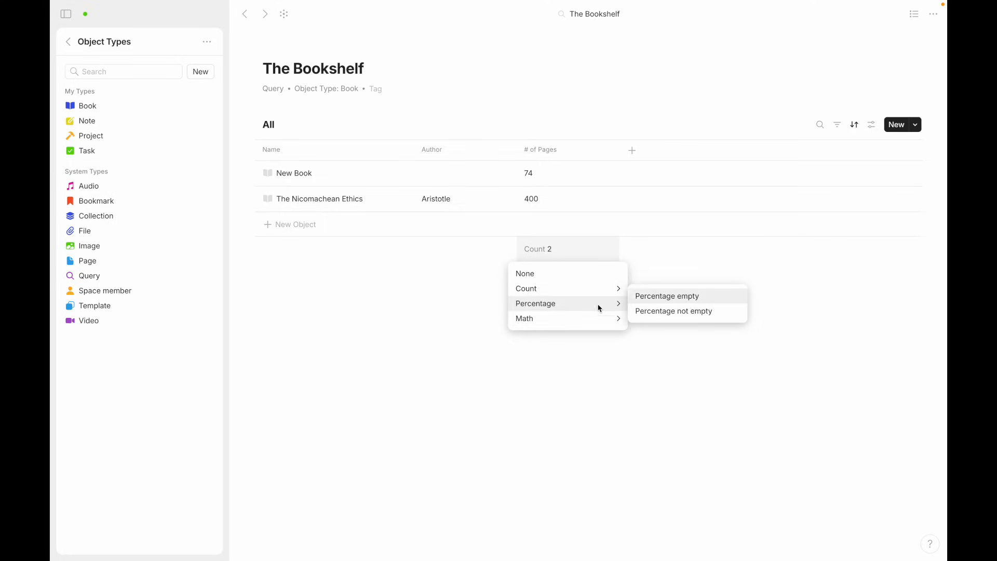
left_click(639, 283)
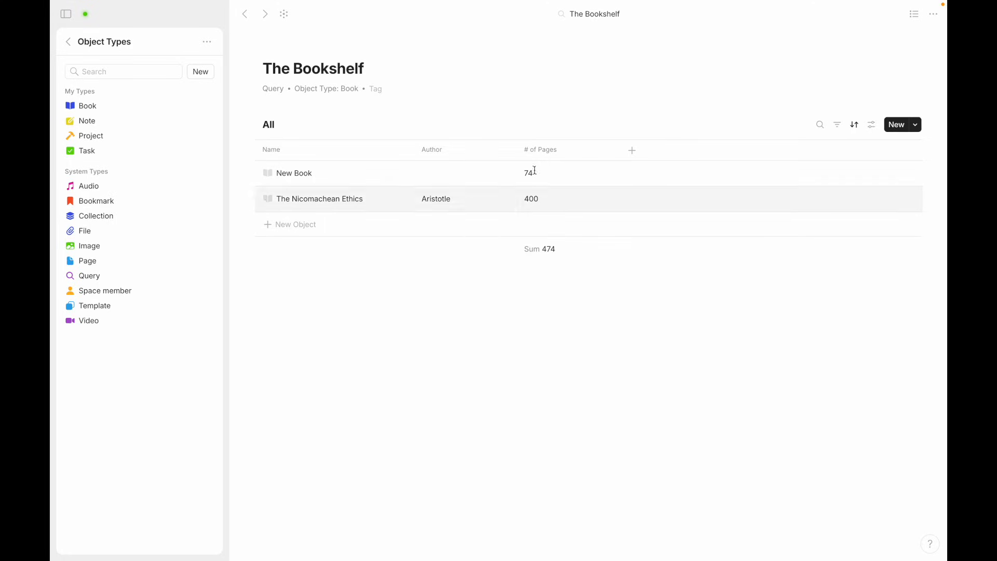
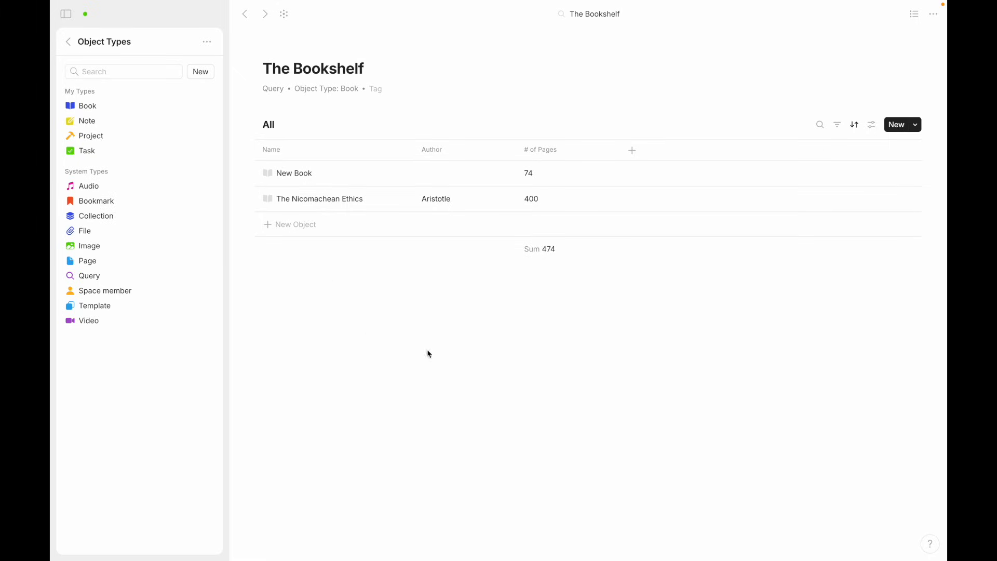
left_click(551, 250)
left_click(397, 294)
- Start a new property named Reading Status for The Bookshelf's table and open its property type choices
left_click(632, 151)
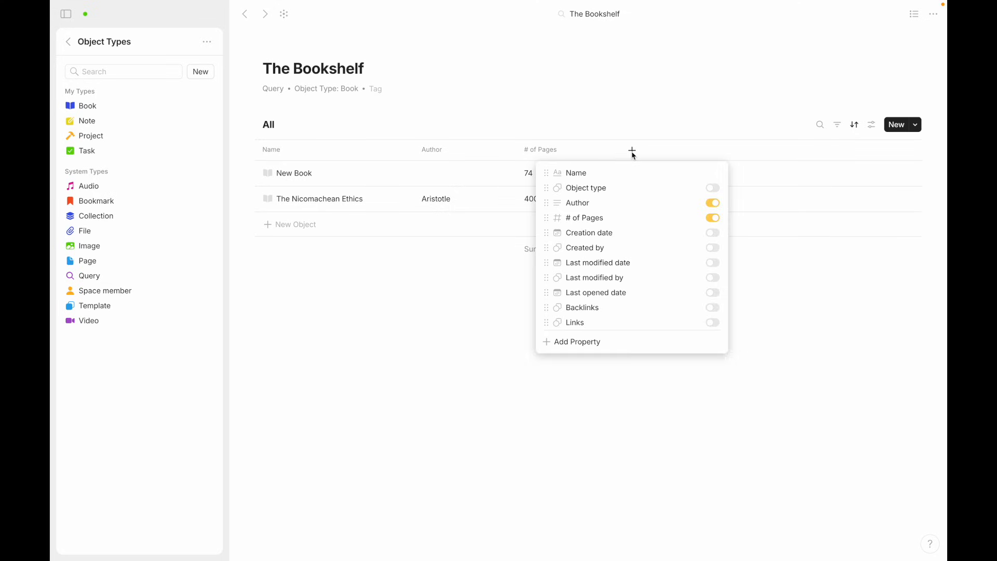
left_click(569, 342)
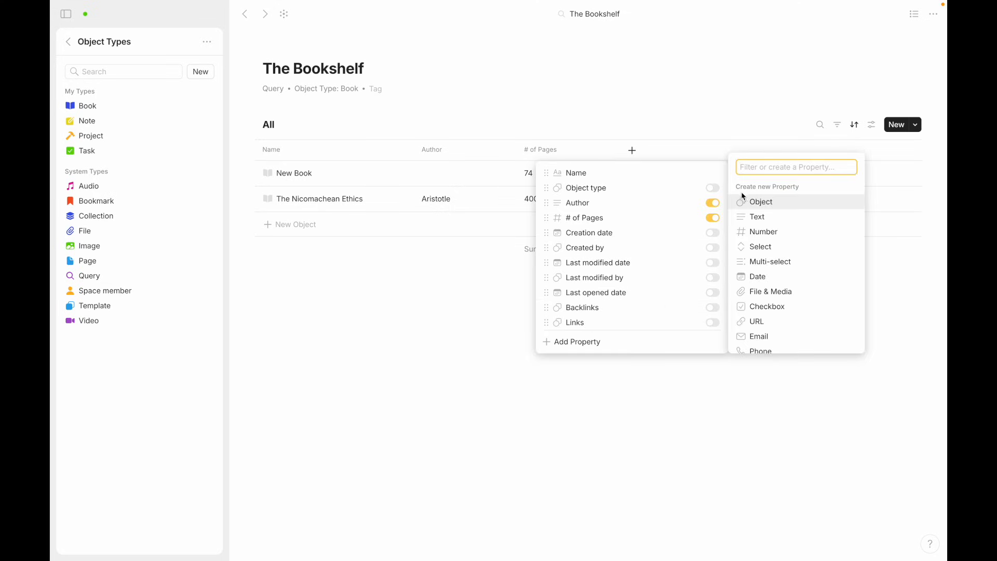
type("Reading Status")
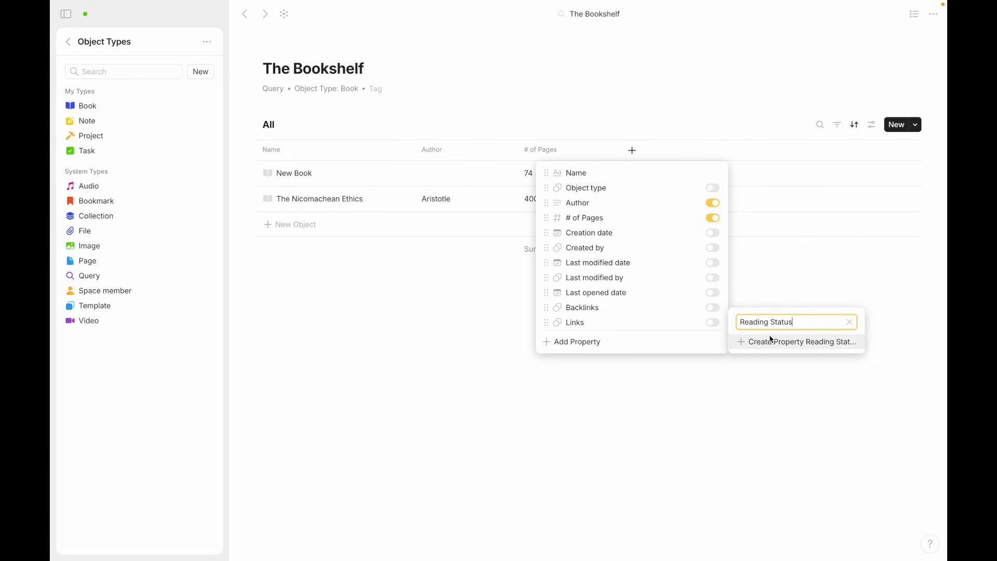
left_click(768, 341)
left_click(683, 374)
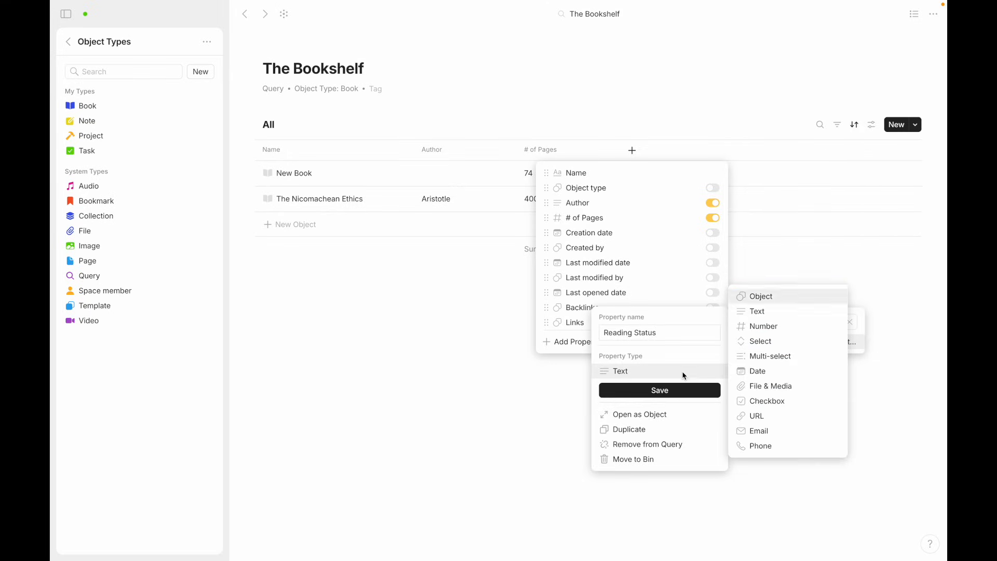
- Set the new Reading Status property's type to Select and save the property
left_click(762, 341)
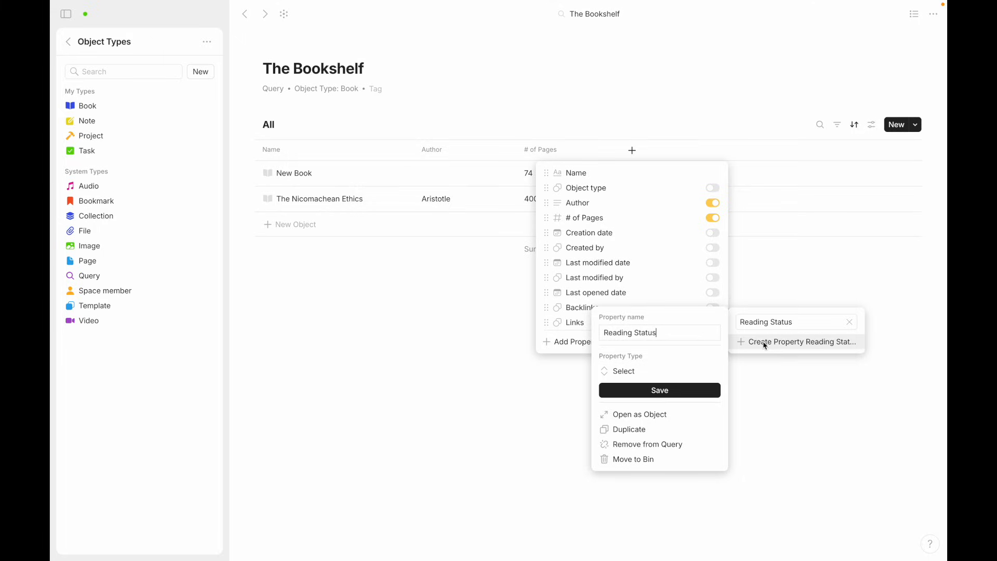
left_click(672, 394)
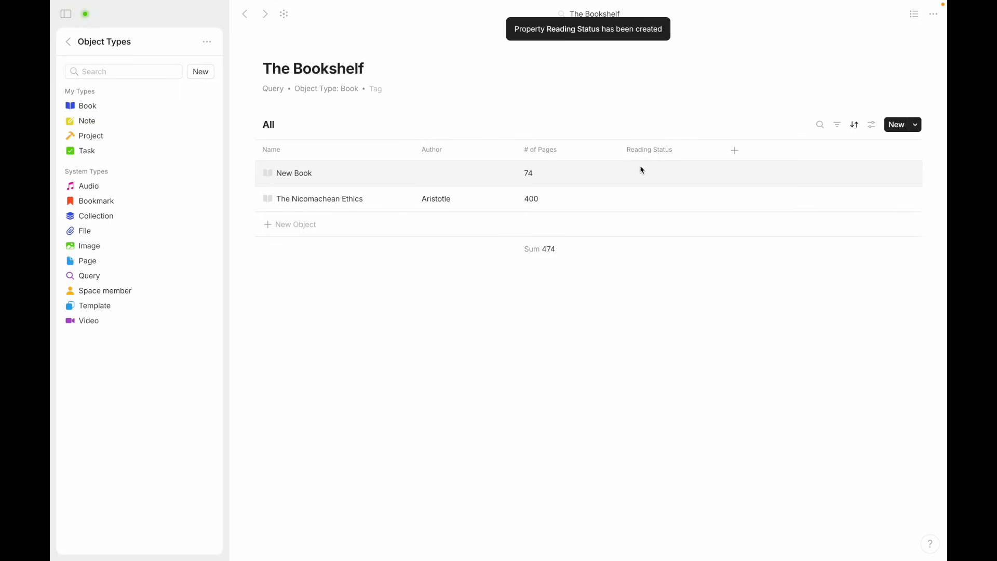
- Review the properties assigned to the Book object type without changing them
left_click(156, 106)
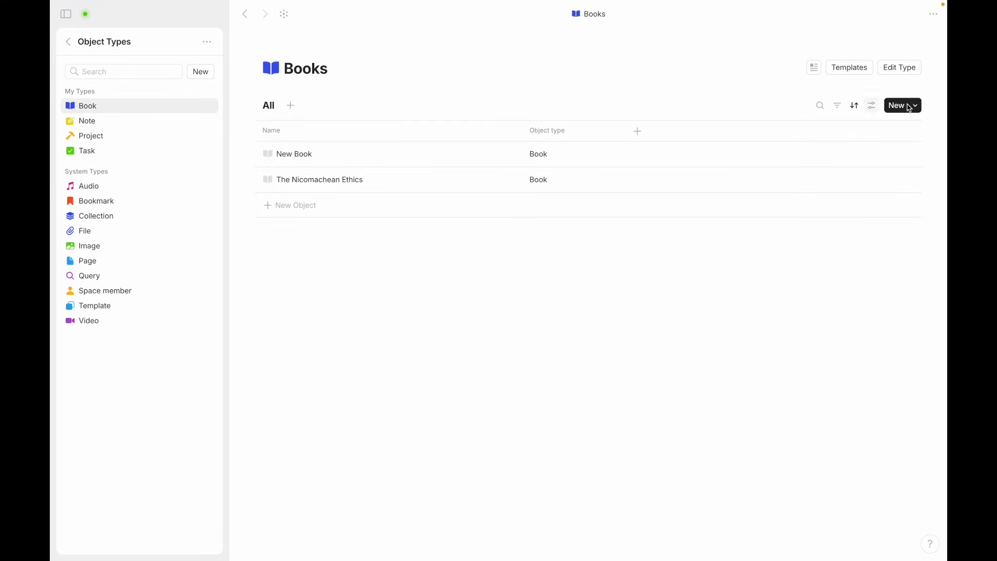
left_click(903, 69)
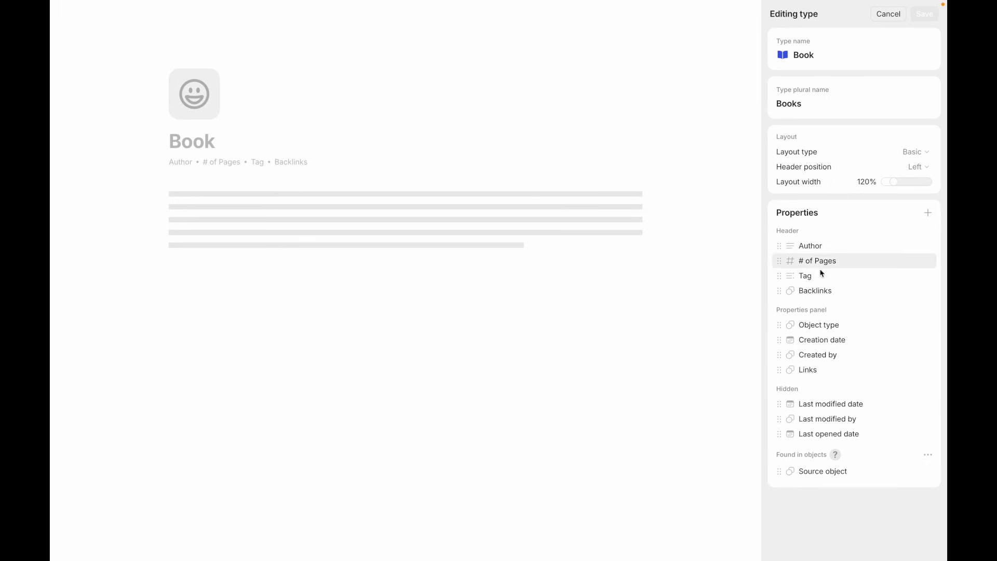
left_click(877, 16)
- In The Bookshelf query, set Reading Status to To-Read for New Book and Read for The Nicomachean Ethics
left_click(100, 281)
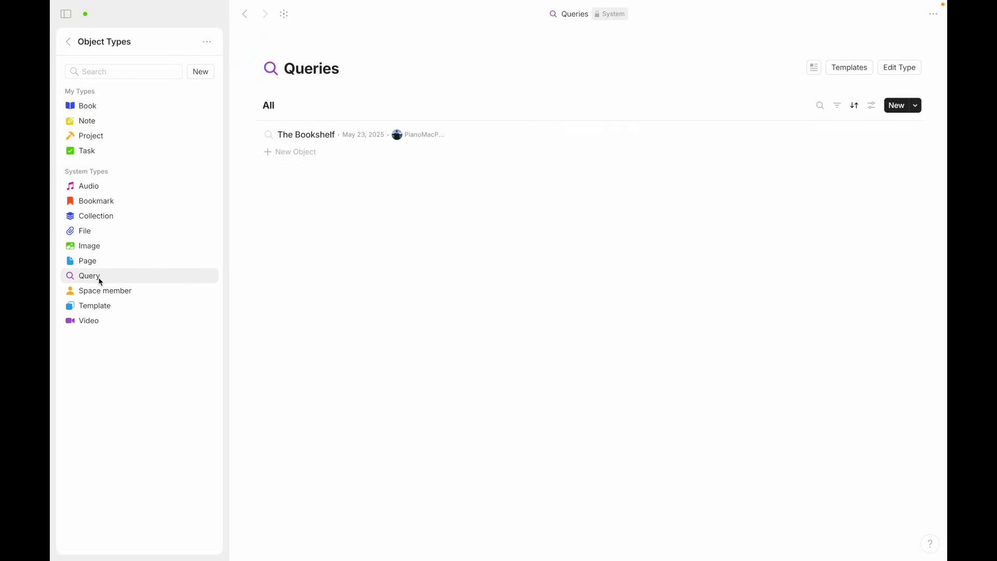
left_click(307, 136)
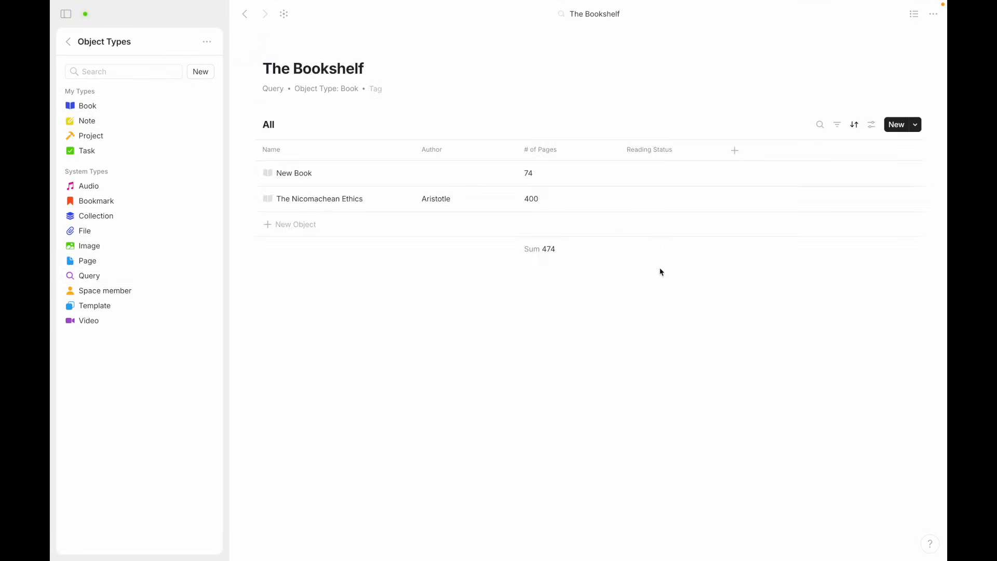
left_click(633, 172)
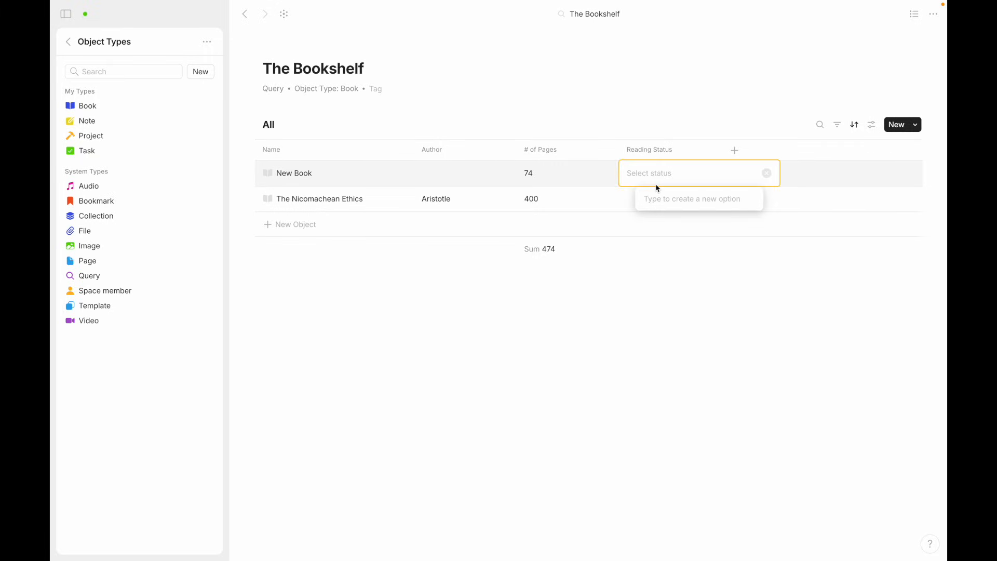
type("To-Read")
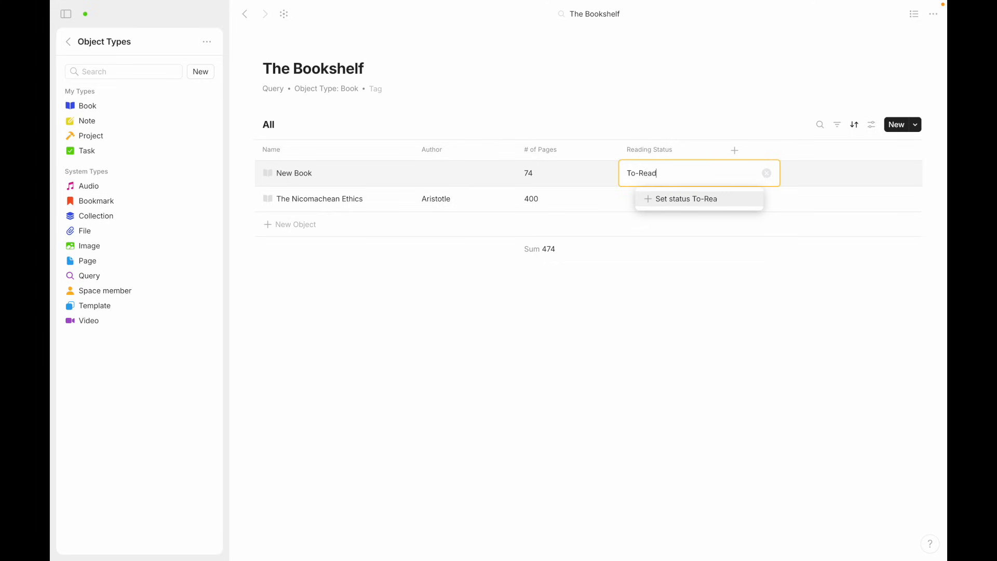
key("Return")
left_click(643, 205)
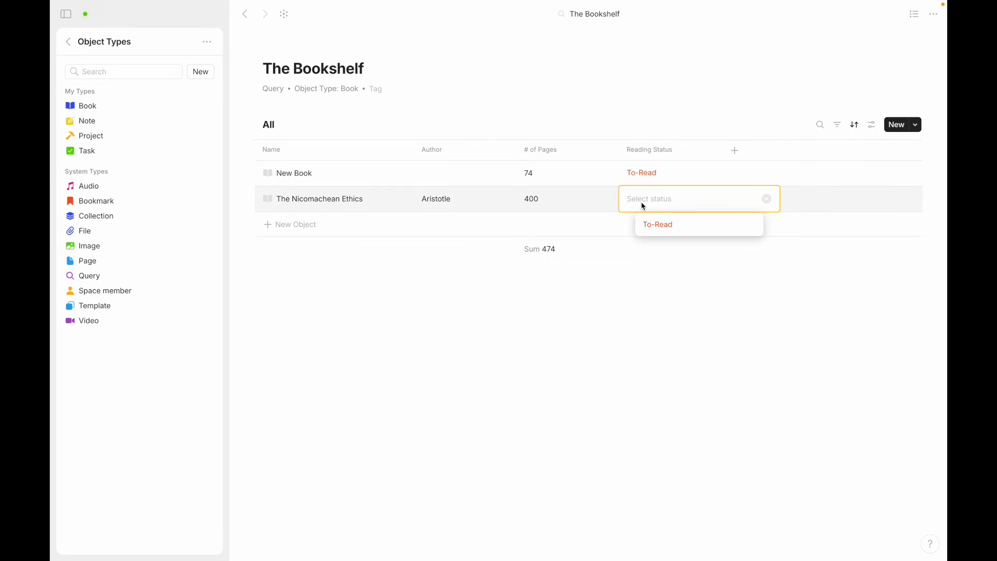
type("Read")
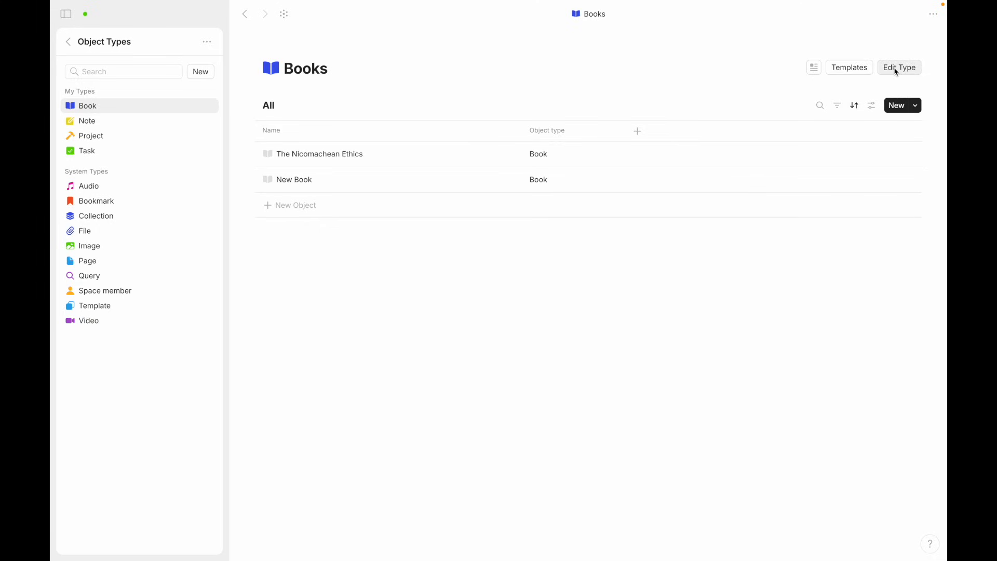
- Move Reading Status into the Book type's header properties between # of Pages and Tag, and save the type
left_click(897, 71)
mouse_move(836, 457)
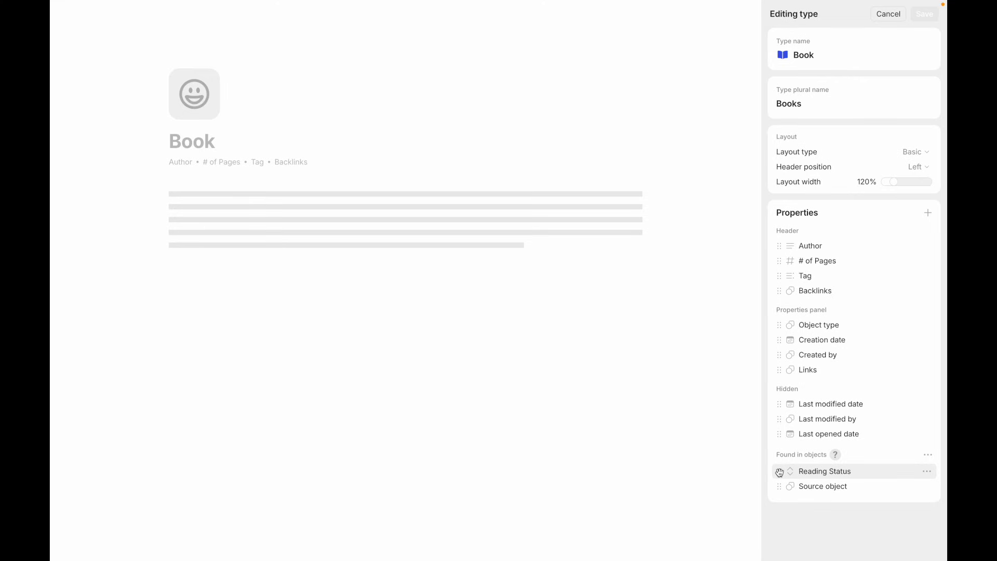
left_click_drag(777, 470, 780, 274)
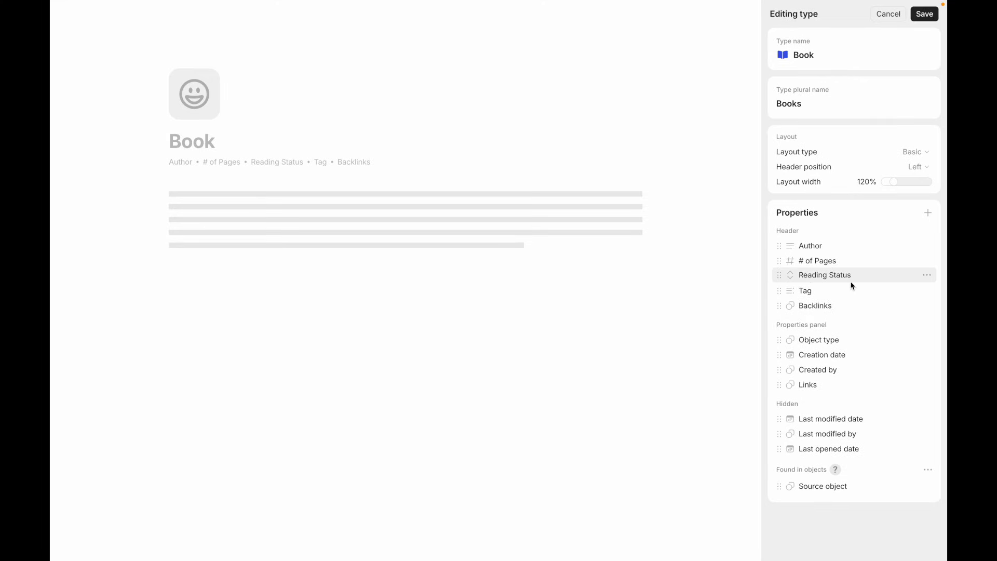
left_click(924, 14)
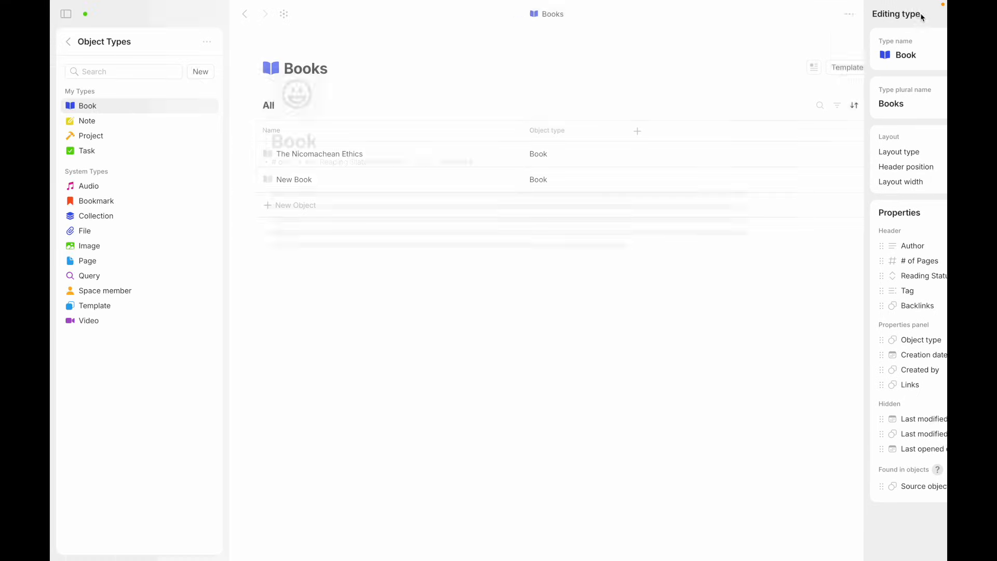
- Check the header properties of The Nicomachean Ethics and return to the Books list
left_click(340, 158)
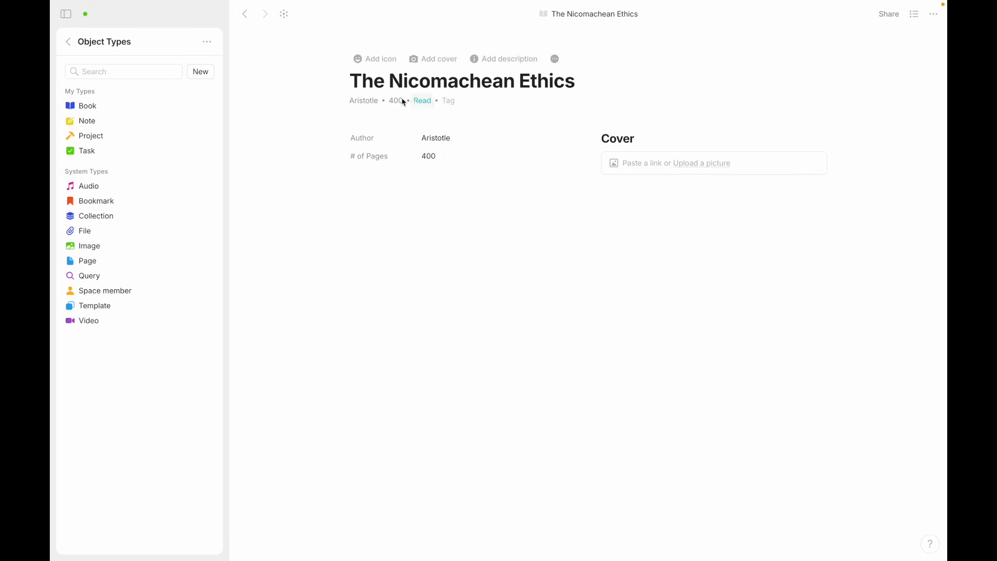
left_click(247, 15)
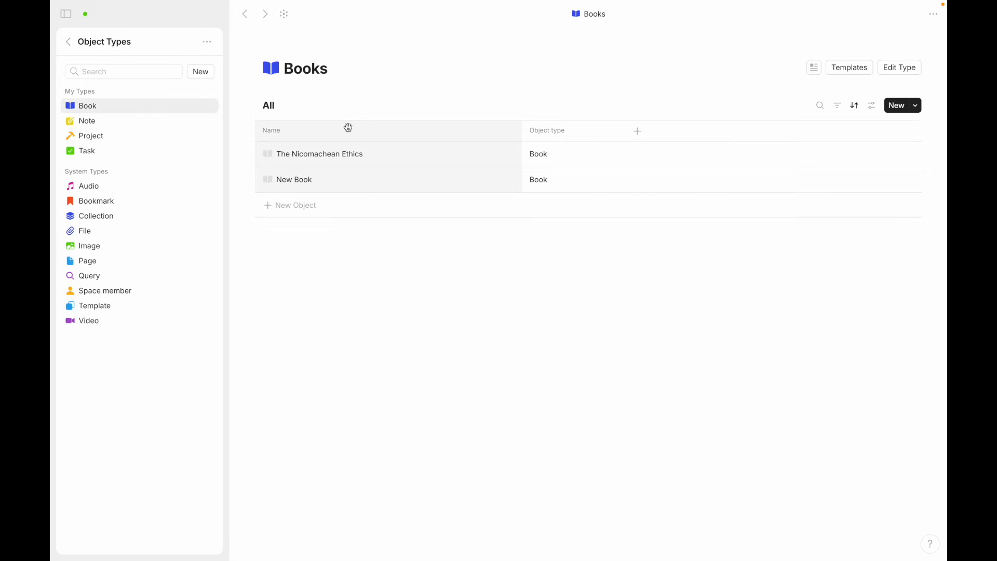
- Add a grid view named Read Books to The Bookshelf query
left_click(70, 275)
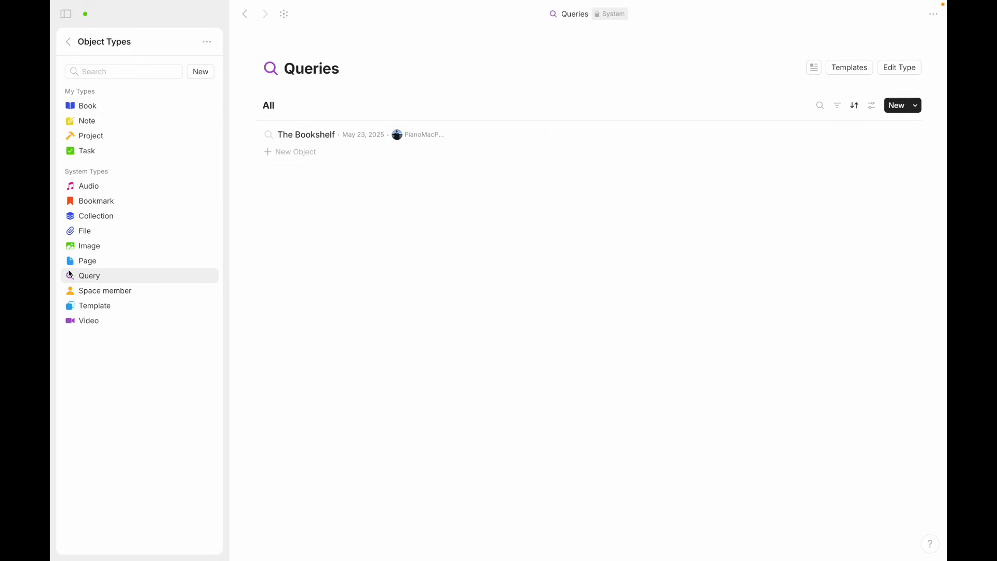
left_click(310, 136)
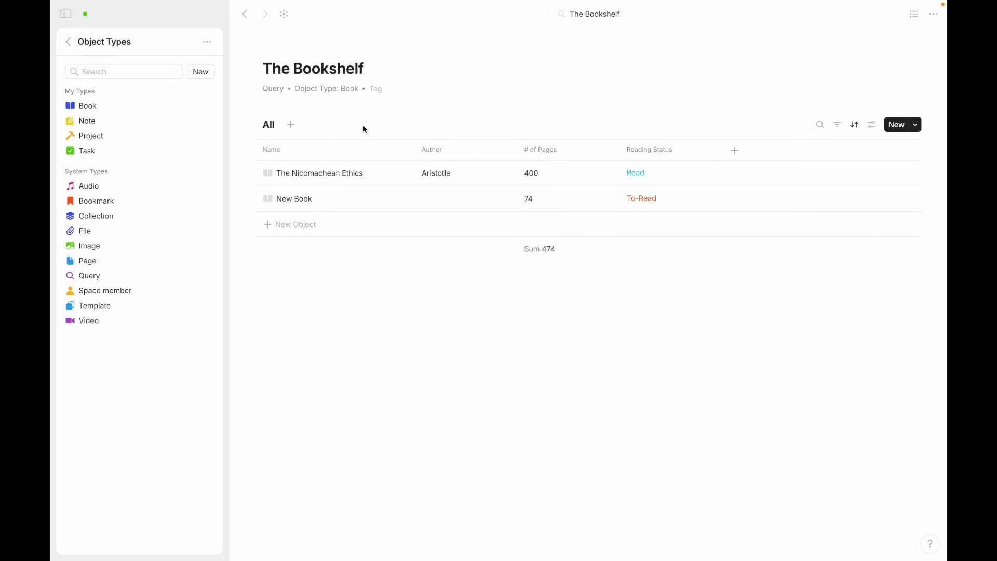
left_click(292, 126)
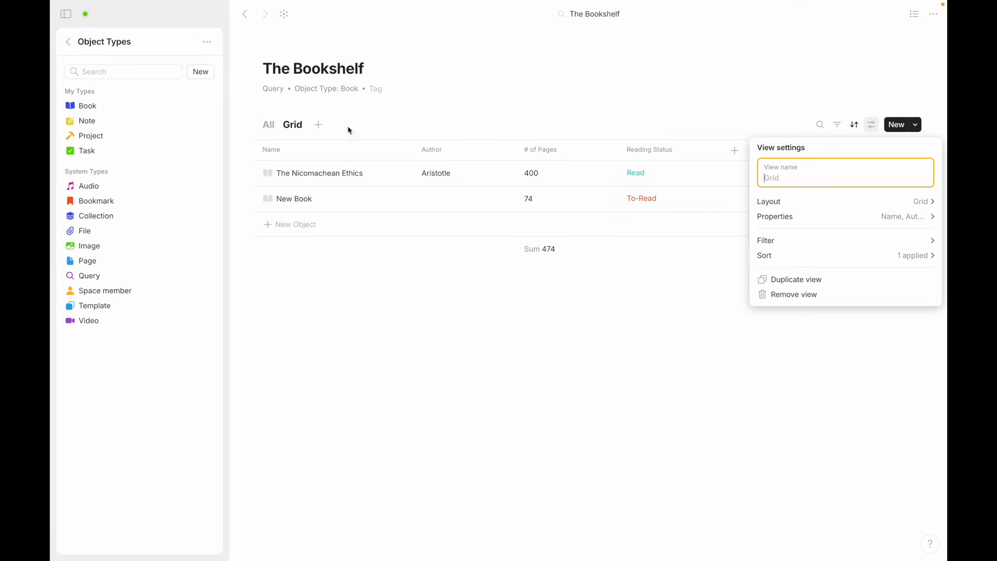
type("Read Books")
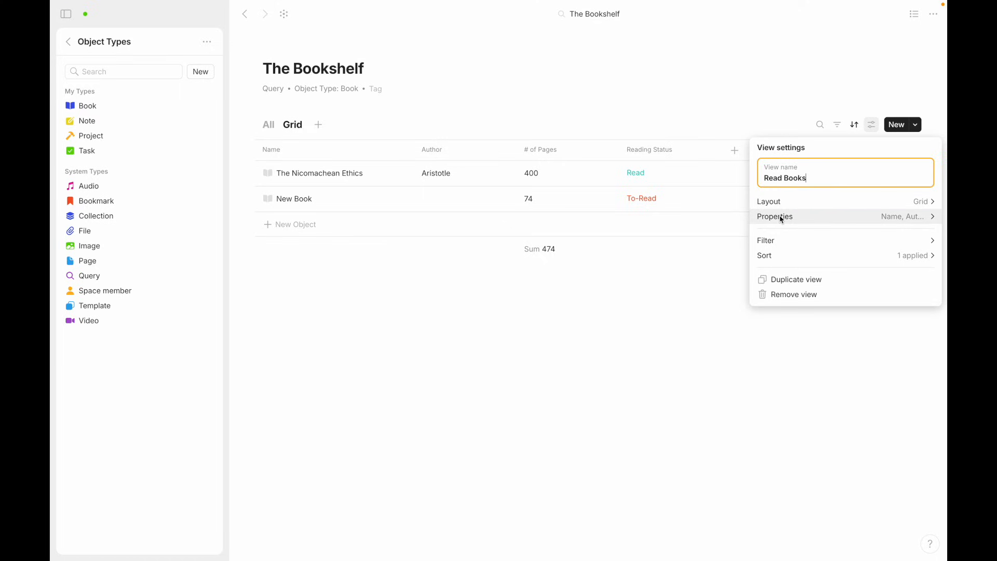
- Hide the Reading Status property in the Read Books view
left_click(781, 217)
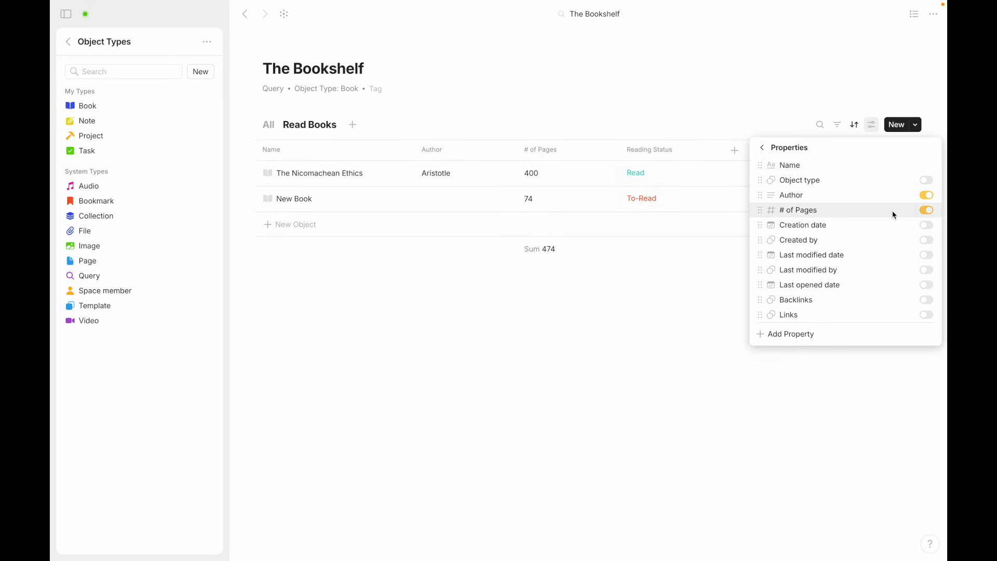
scroll(901, 265, "down", 3)
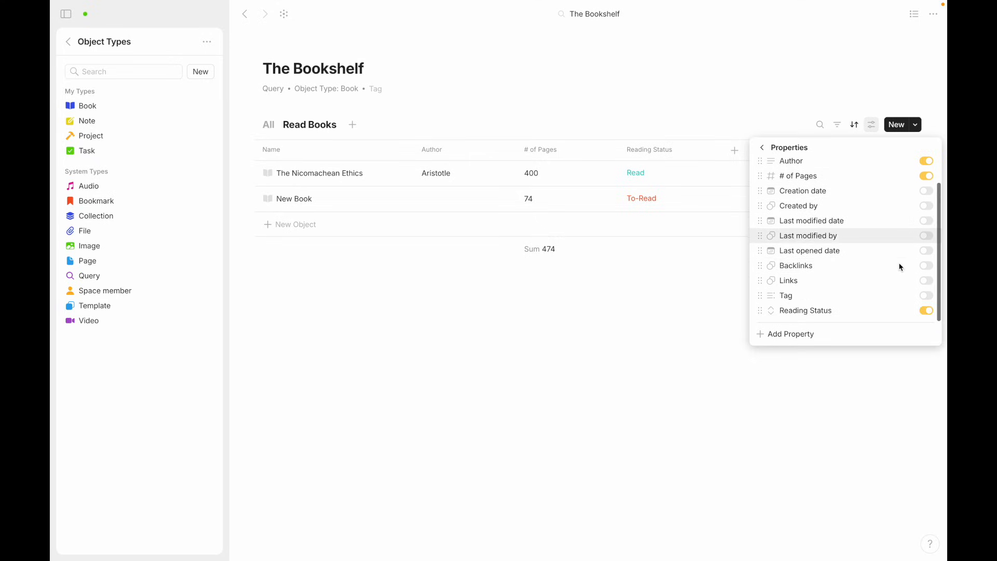
left_click(926, 311)
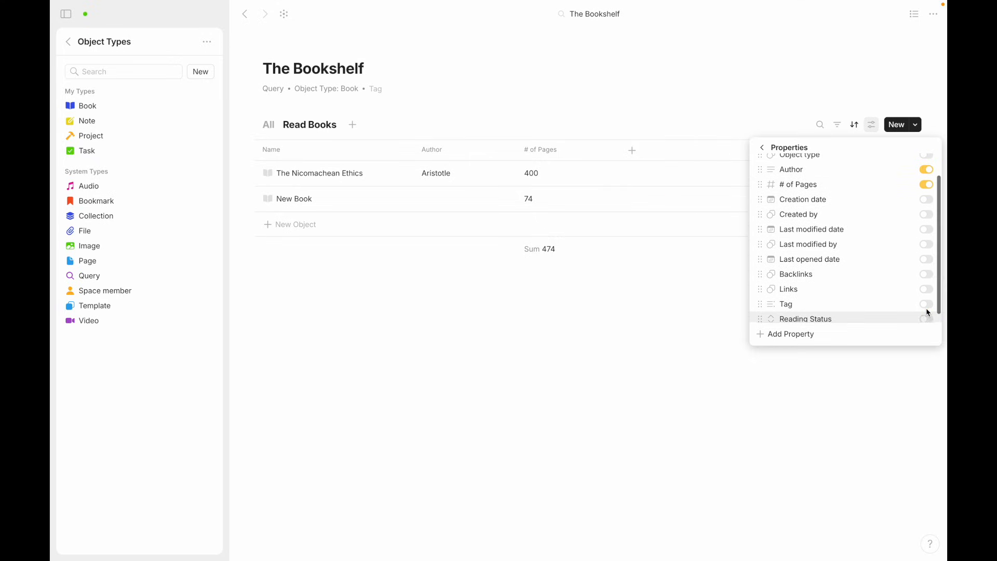
left_click(763, 147)
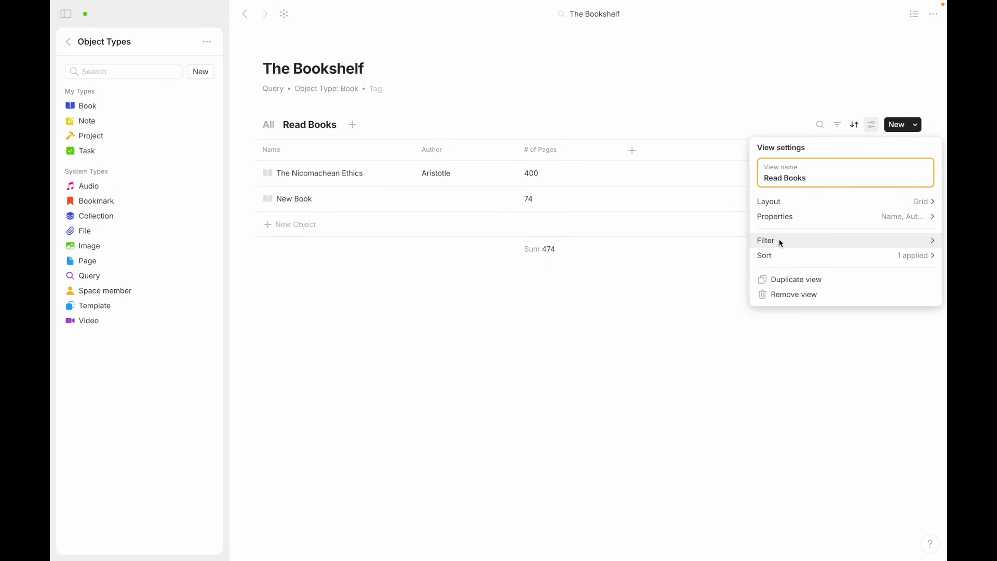
left_click(729, 269)
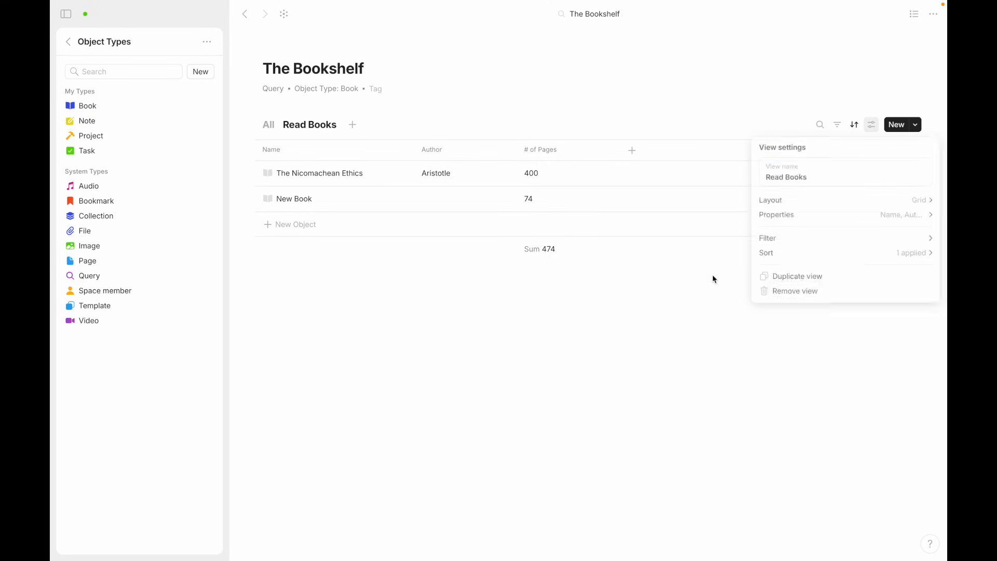
- Filter the Read Books view to objects whose Reading Status has all of Read
left_click(840, 126)
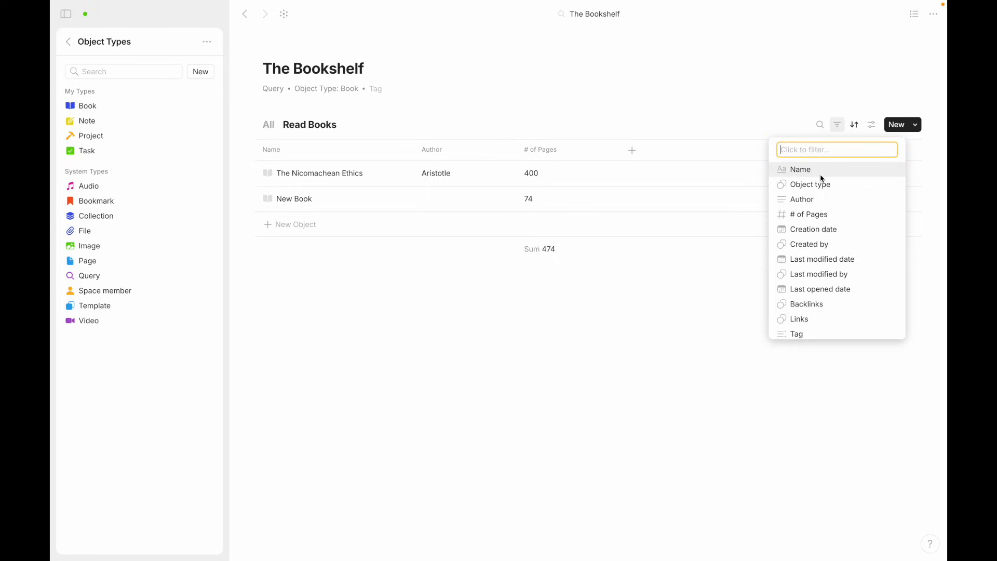
scroll(821, 229, "down", 1)
left_click(815, 312)
left_click(789, 160)
mouse_move(783, 202)
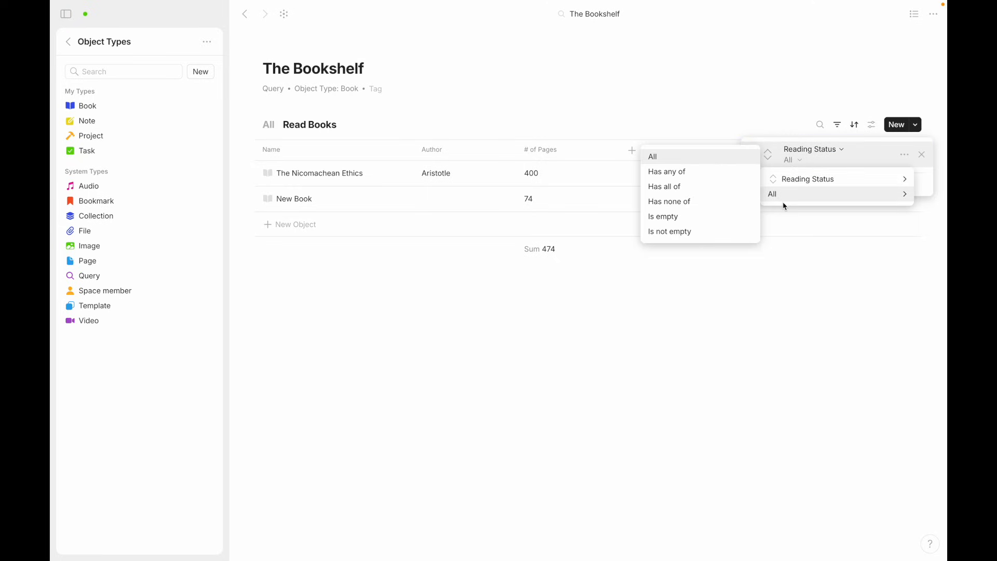
left_click(708, 190)
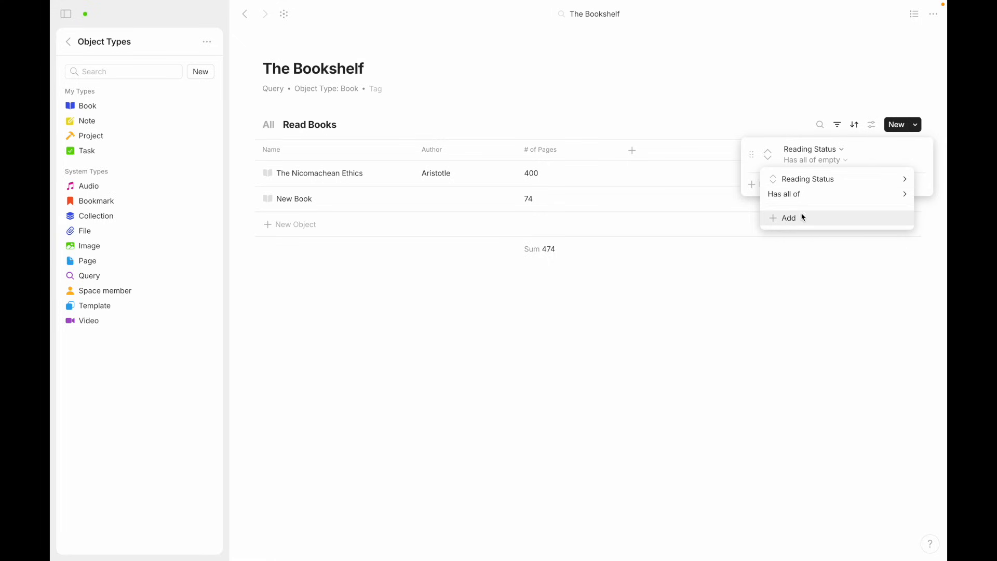
left_click(805, 217)
left_click(783, 260)
left_click(626, 292)
left_click(588, 306)
left_click(650, 294)
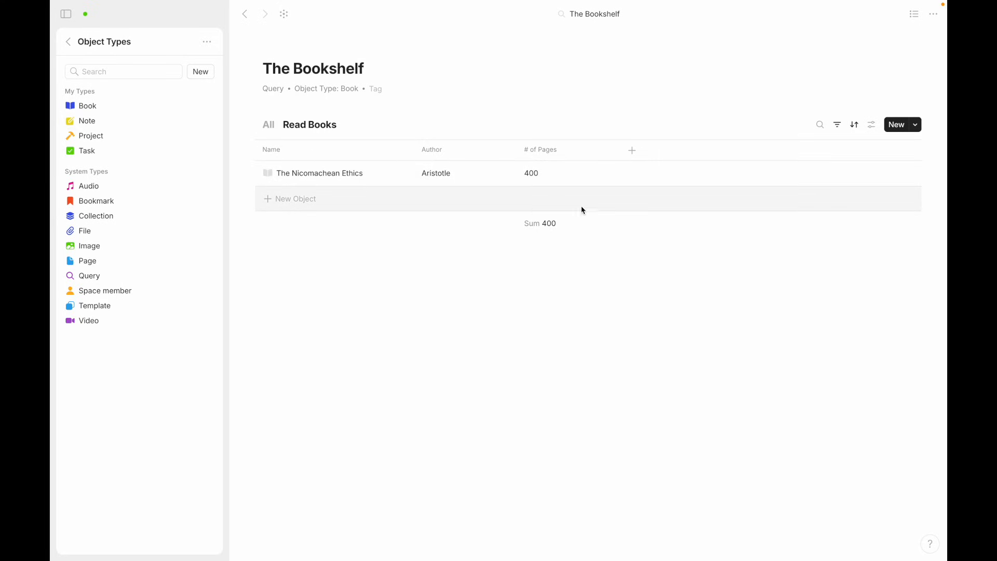
- Compare the query's All view with the filtered Read Books view
left_click(268, 126)
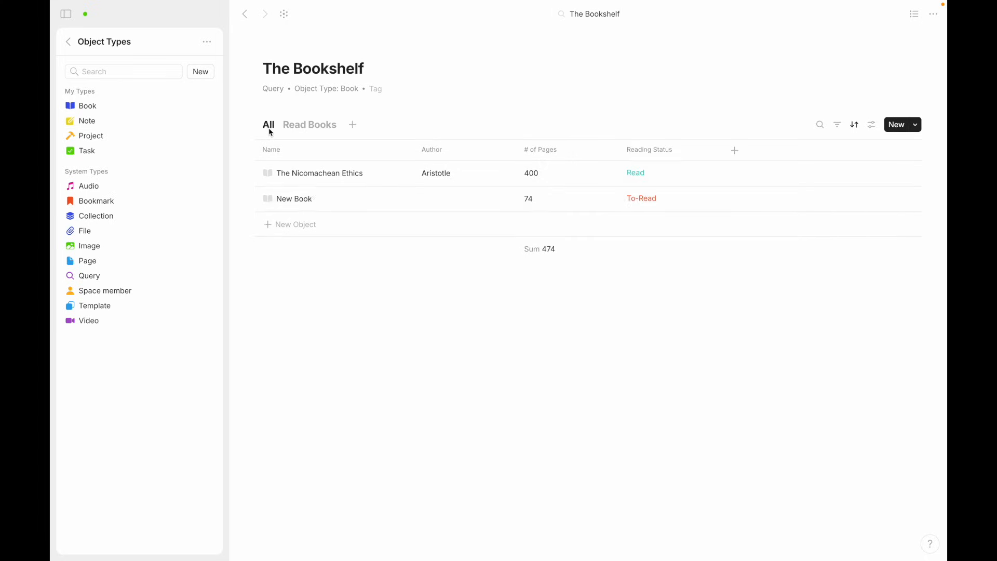
left_click(306, 127)
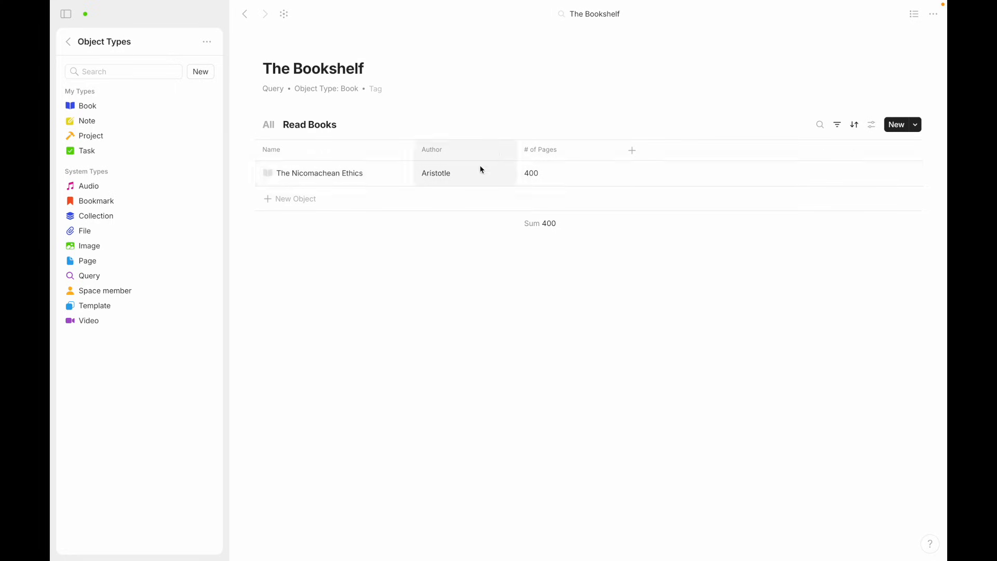
- Change the Read Books view's sort to Name in ascending order
left_click(855, 124)
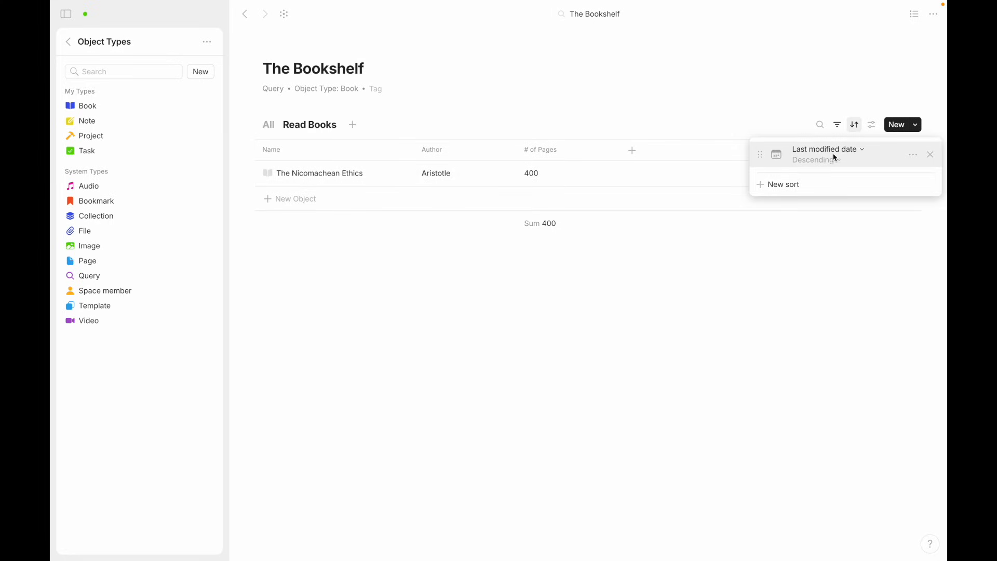
left_click(841, 150)
left_click(666, 92)
left_click(810, 161)
left_click(808, 179)
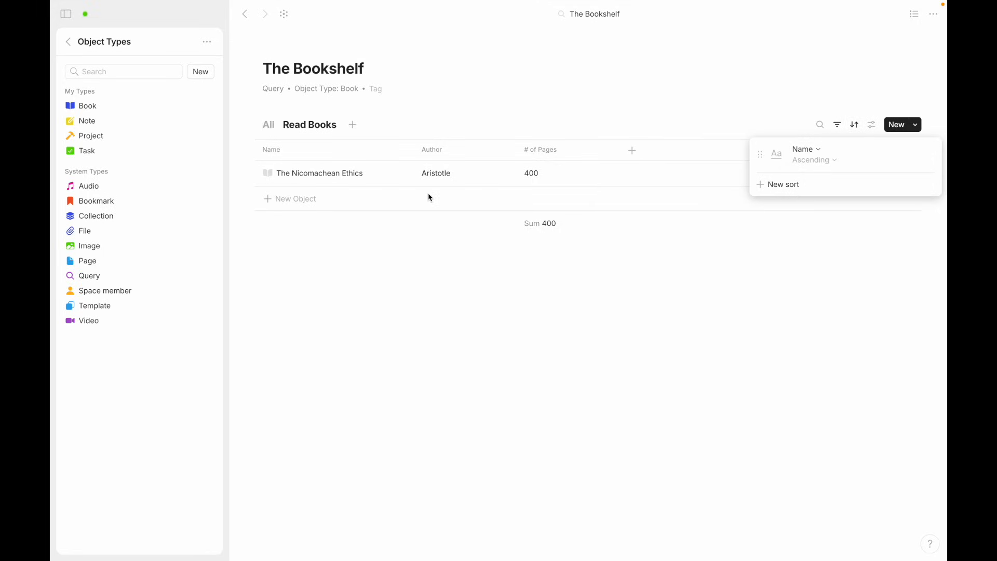
left_click(774, 186)
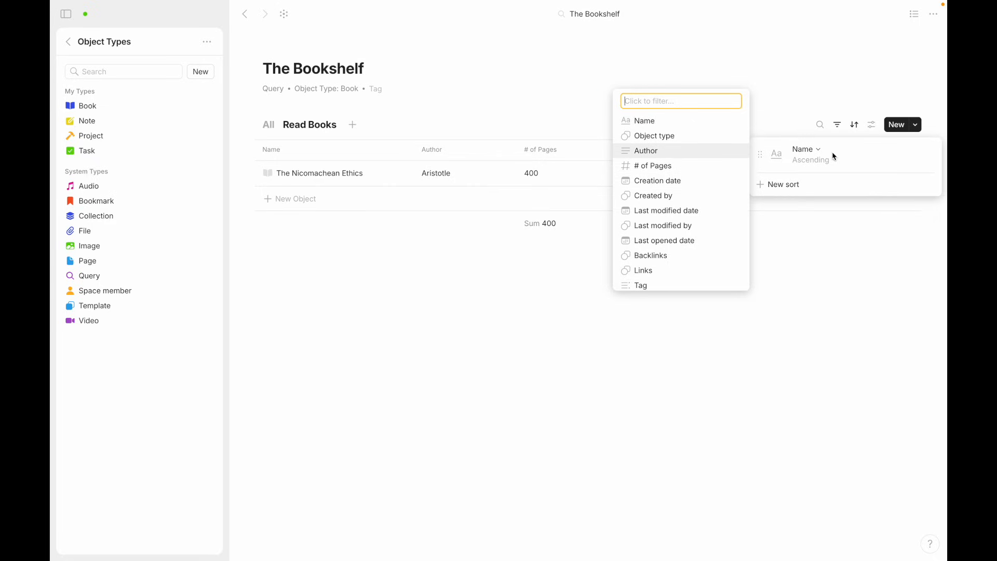
left_click(453, 315)
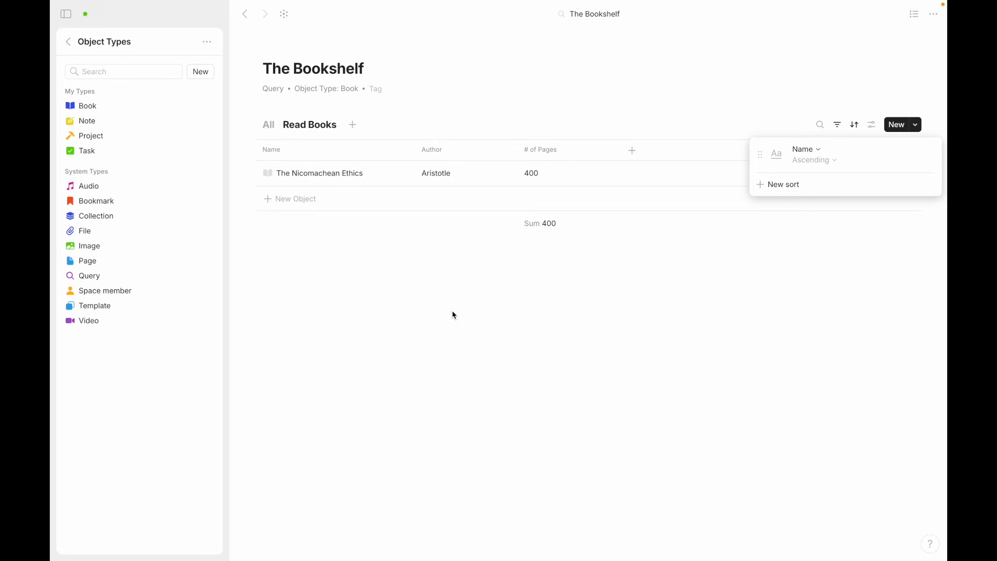
left_click(454, 315)
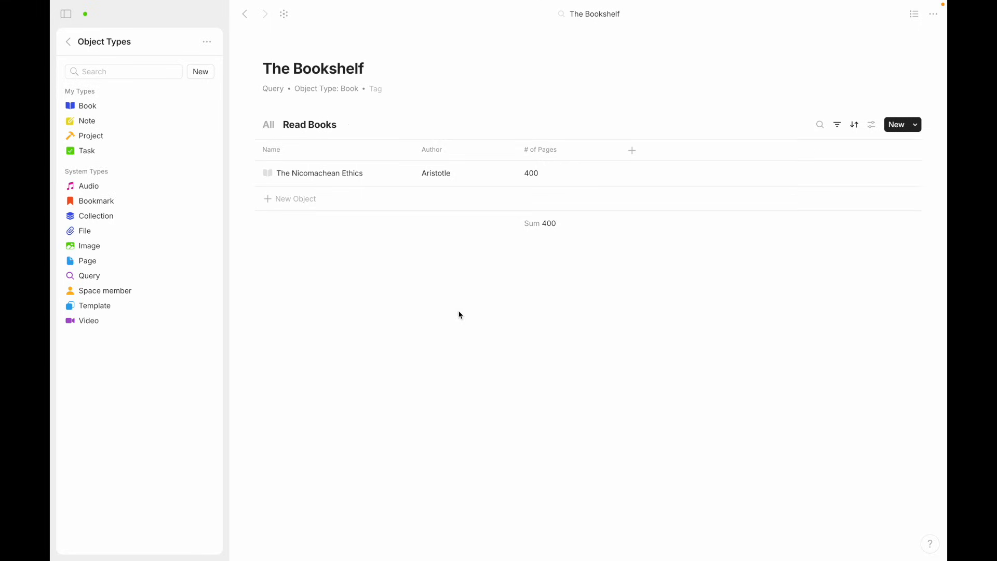
- Add a view named New View to The Bookshelf query
left_click(873, 133)
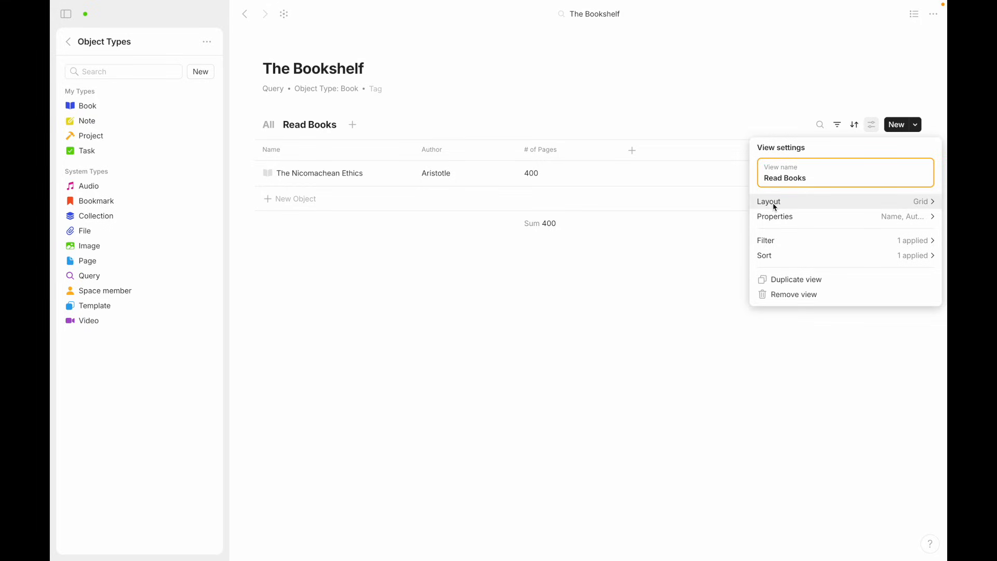
left_click(451, 321)
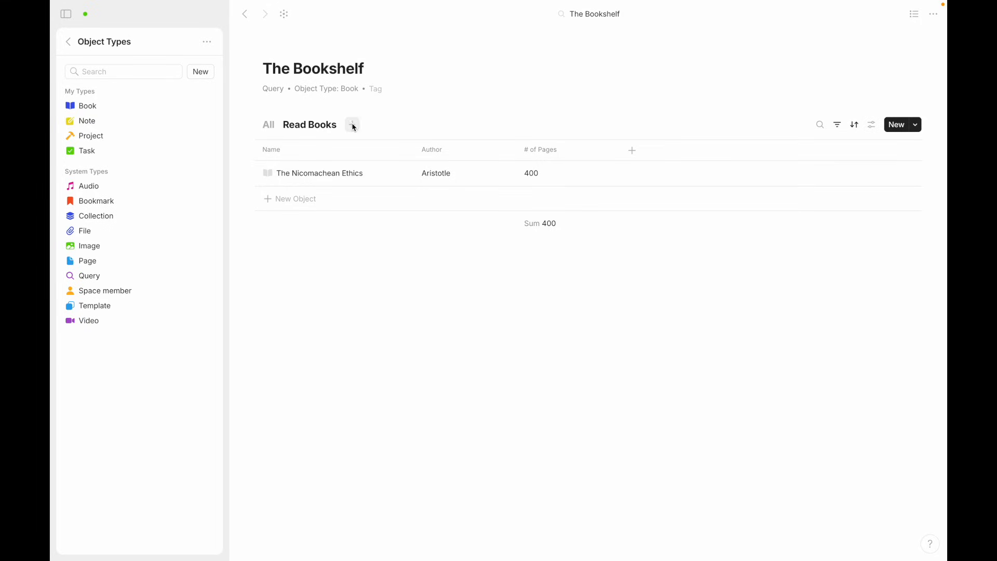
left_click(353, 126)
type("New View")
- Turn the icons off and back on in New View's Grid layout options
left_click(817, 203)
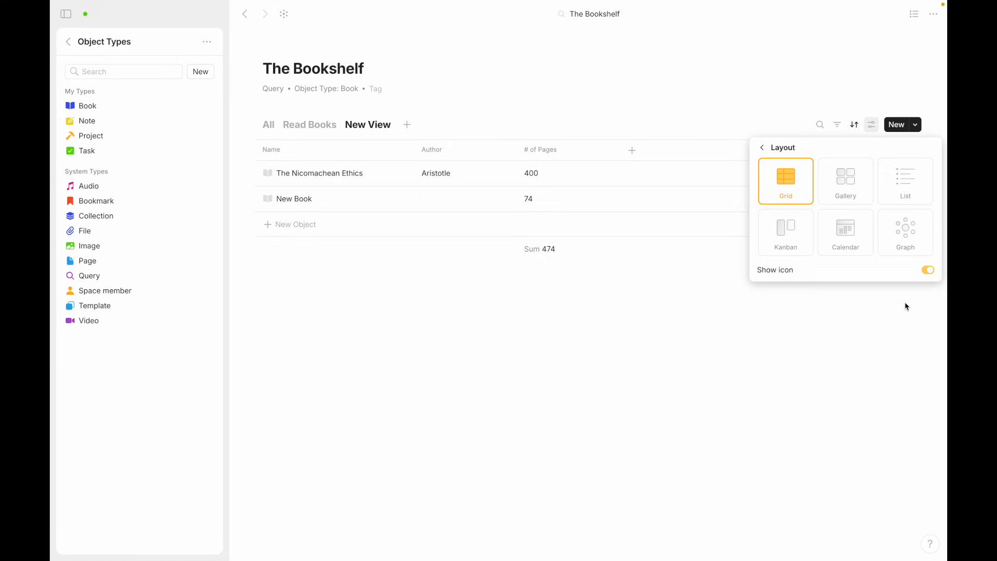
left_click(929, 271)
left_click(929, 271)
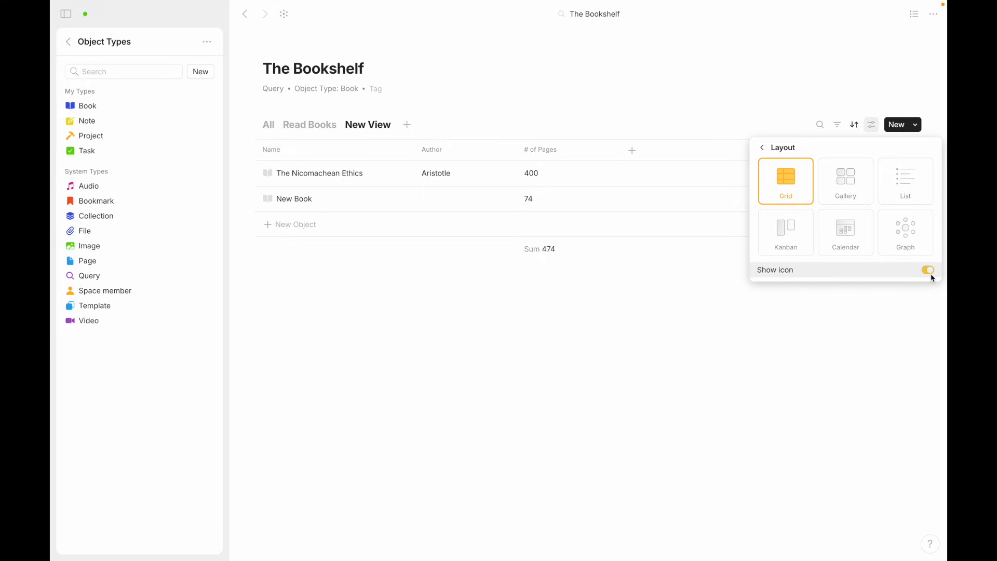
- Try the Gallery layout for New View, toggling the icons off and on and reviewing its card, cover and page limit options
left_click(861, 195)
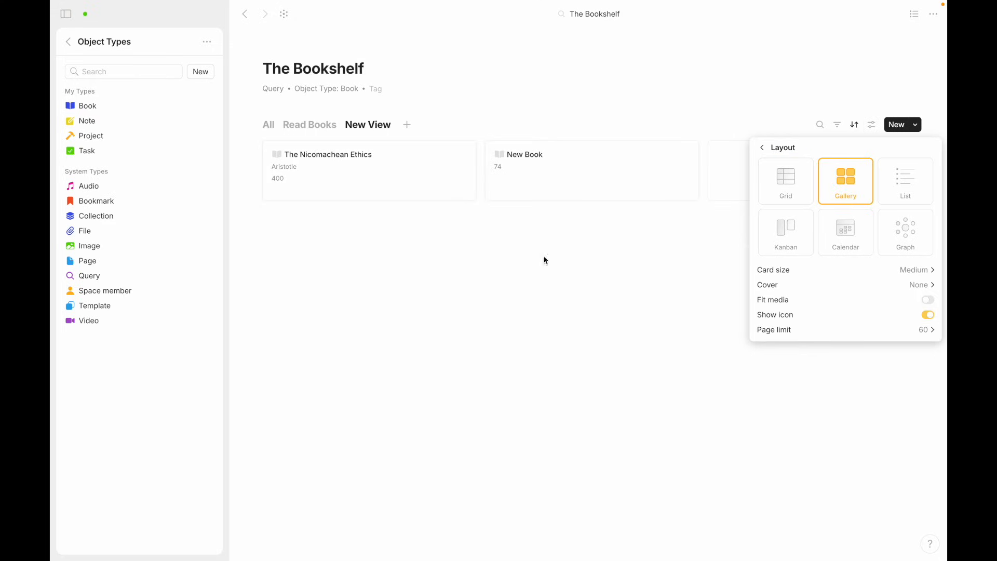
mouse_move(805, 285)
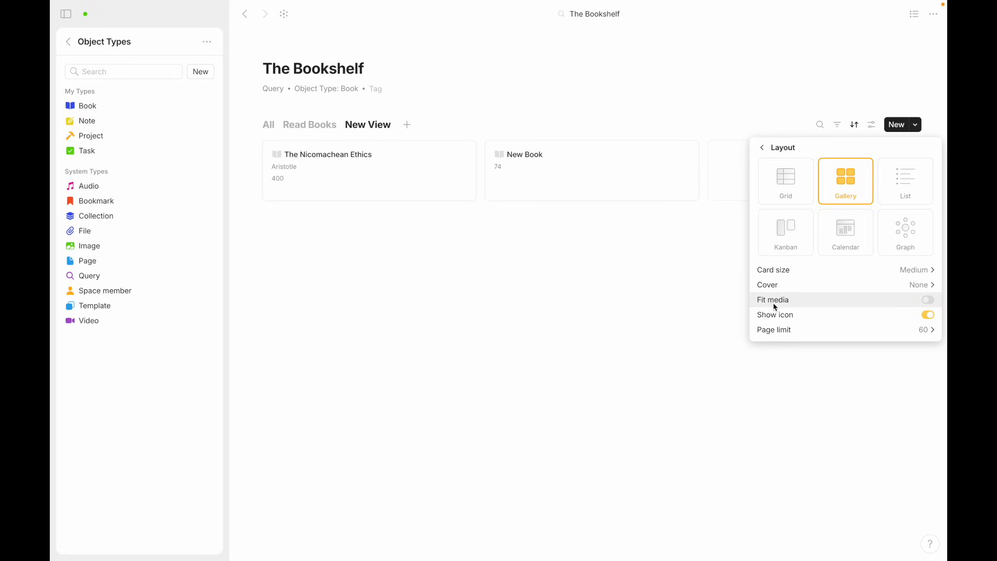
mouse_move(769, 285)
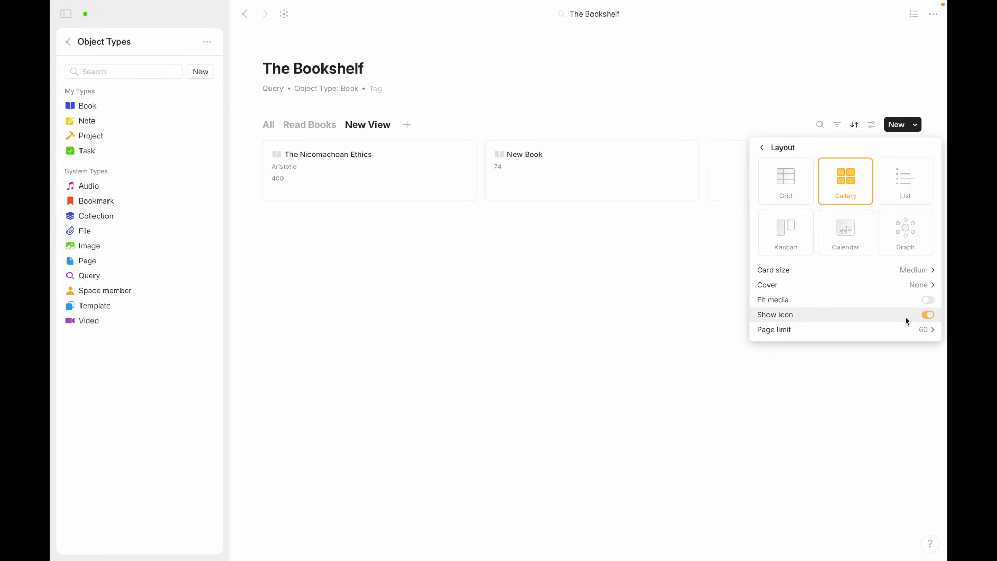
left_click(929, 315)
left_click(930, 315)
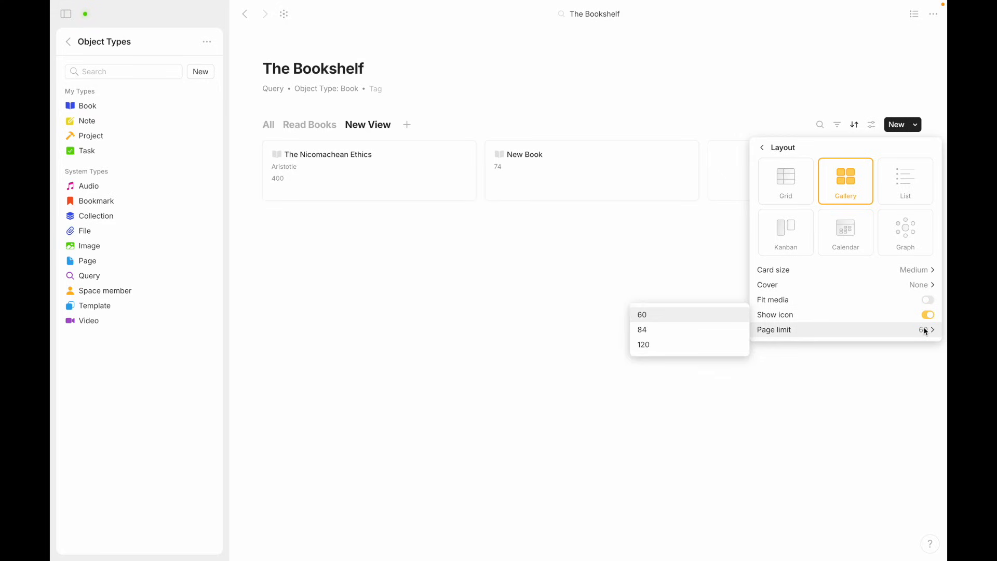
mouse_move(761, 334)
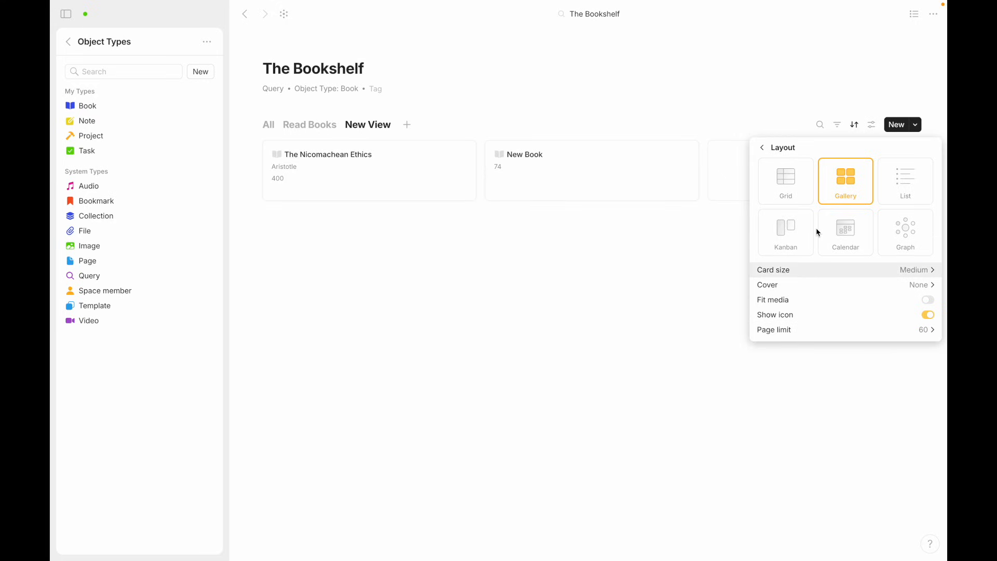
mouse_move(838, 274)
- Try the List layout for New View and toggle the Object type property on and off
left_click(913, 179)
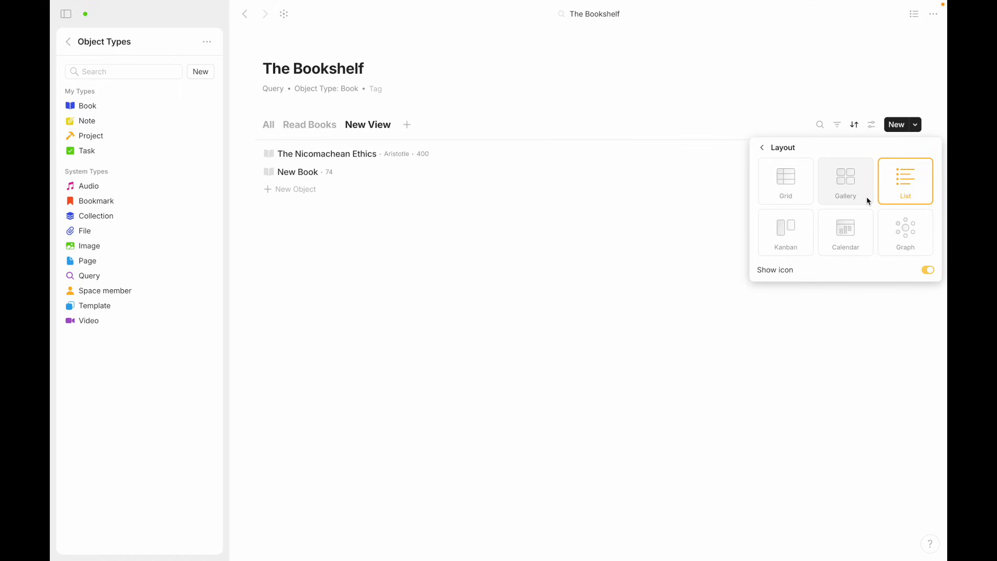
left_click(762, 148)
left_click(786, 216)
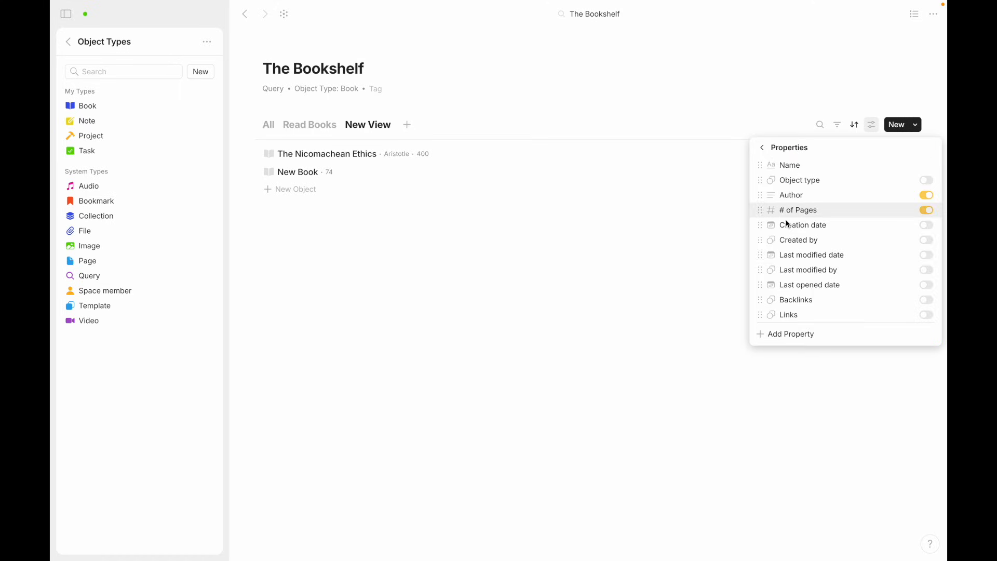
left_click(926, 182)
left_click(927, 182)
left_click(926, 182)
left_click(926, 181)
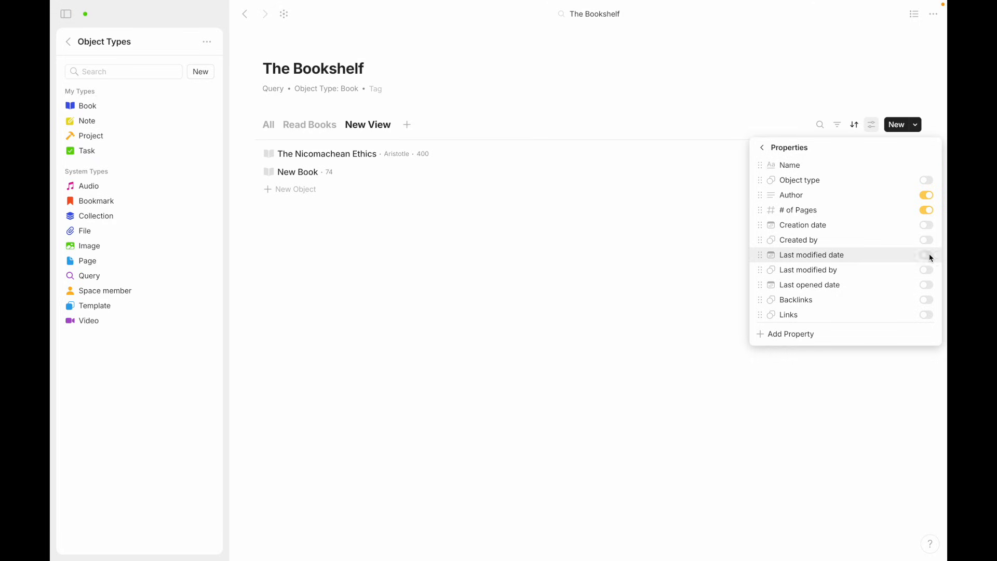
left_click(761, 148)
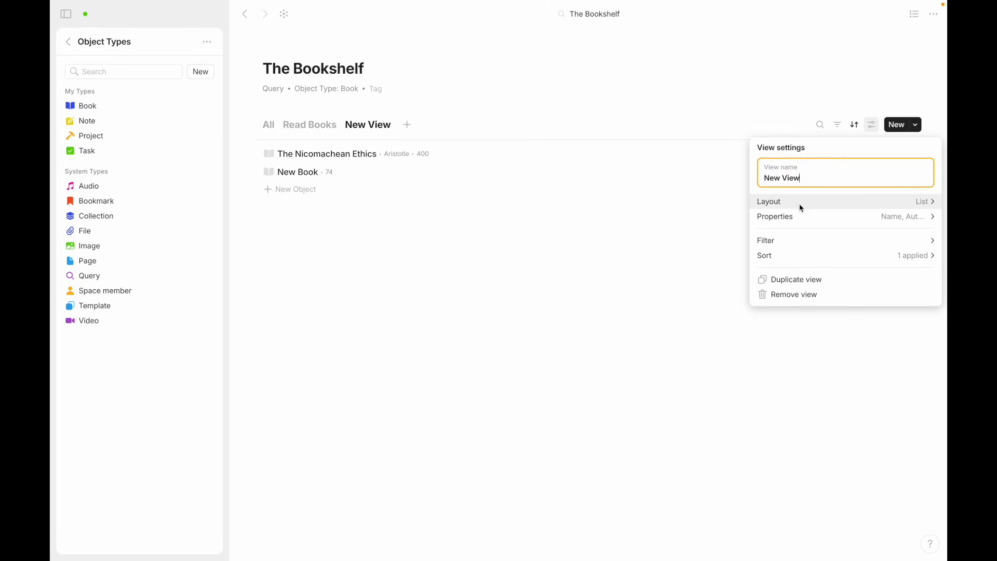
- Show the Created by property in New View and hide it again
left_click(783, 223)
left_click(927, 242)
left_click(927, 243)
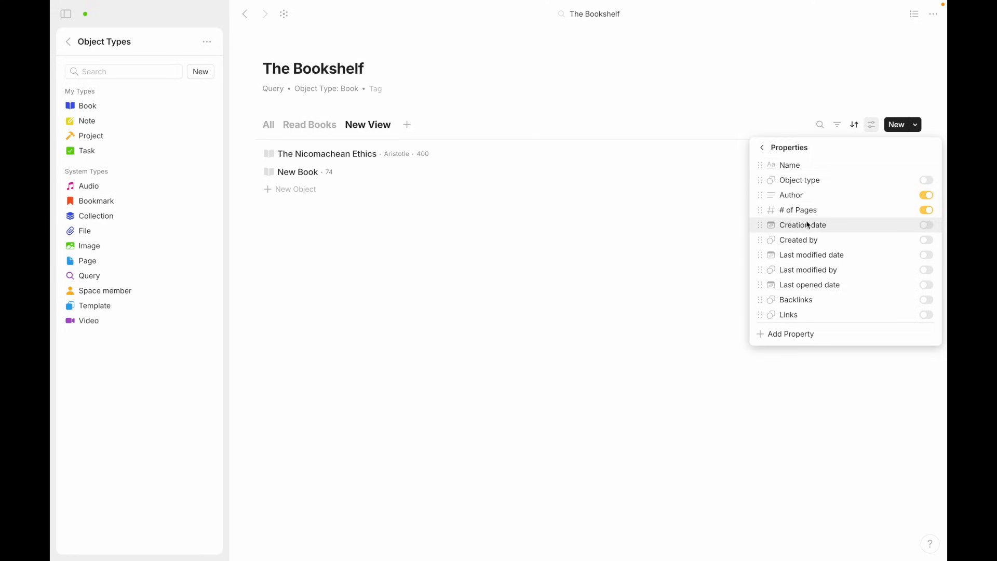
- Switch New View to the Kanban layout and move the To-Read column ahead of the Read column
left_click(762, 148)
left_click(808, 203)
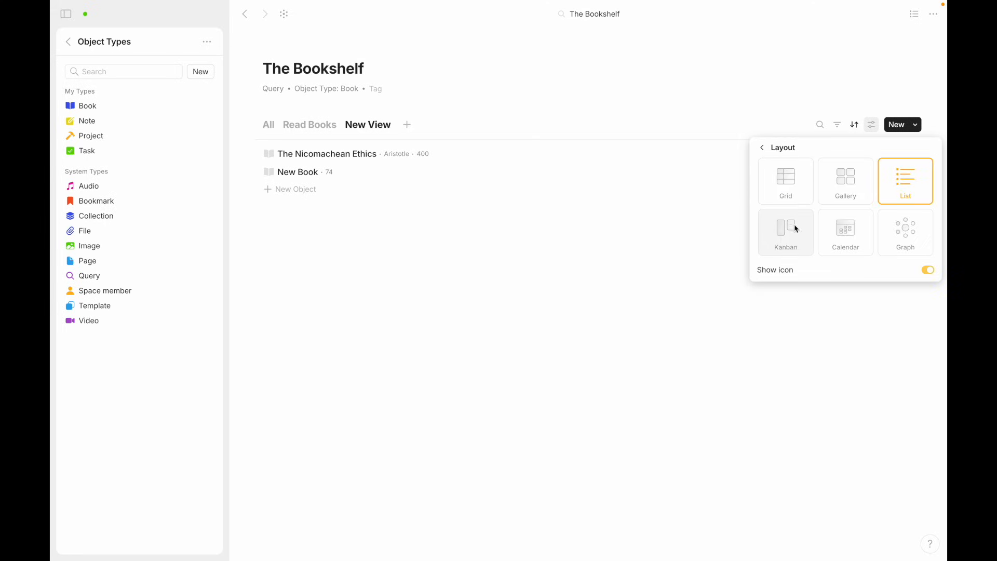
left_click(776, 238)
mouse_move(826, 271)
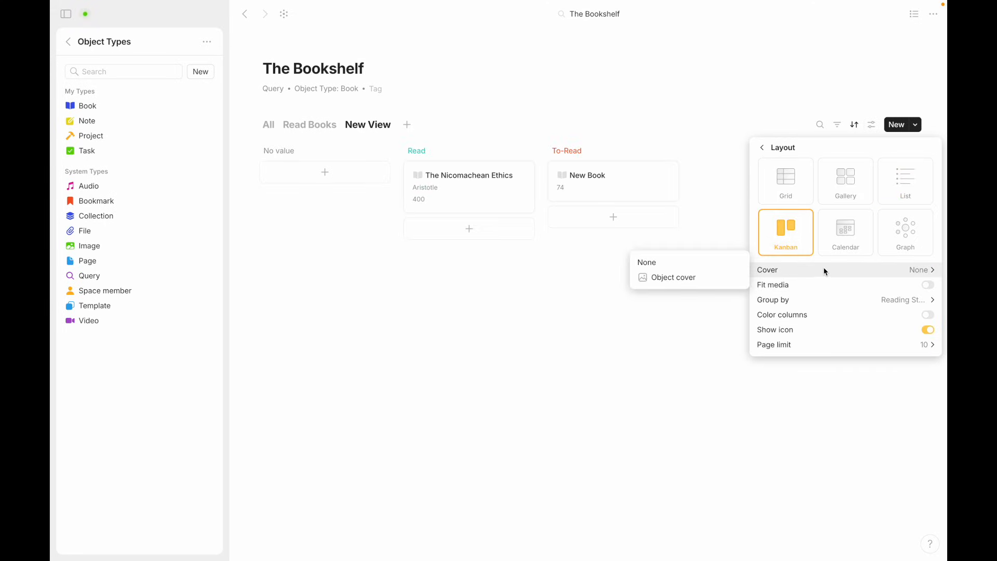
mouse_move(825, 299)
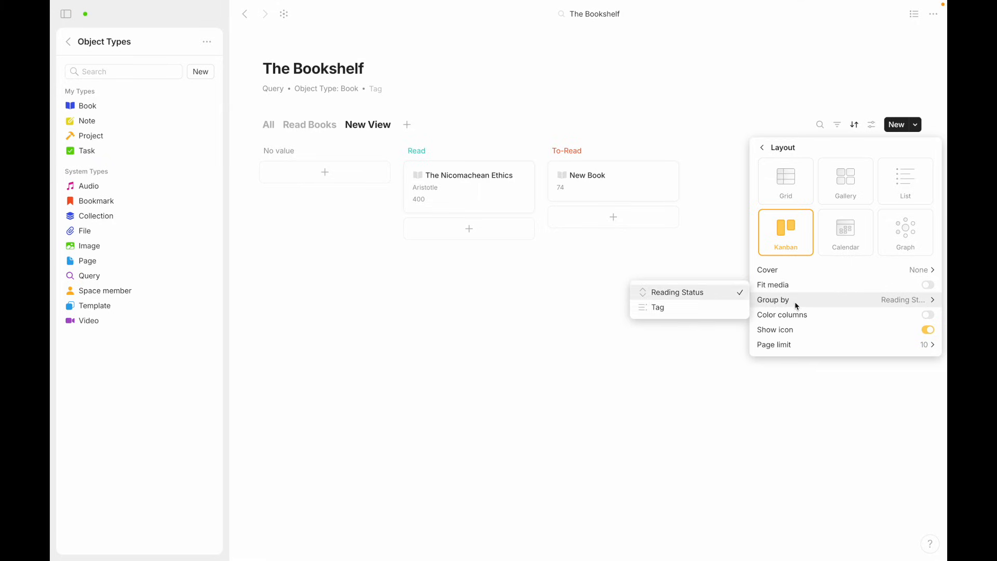
left_click(565, 155)
left_click_drag(574, 147, 404, 152)
- Turn column colors on and back off for the Kanban layout of New View
left_click(870, 125)
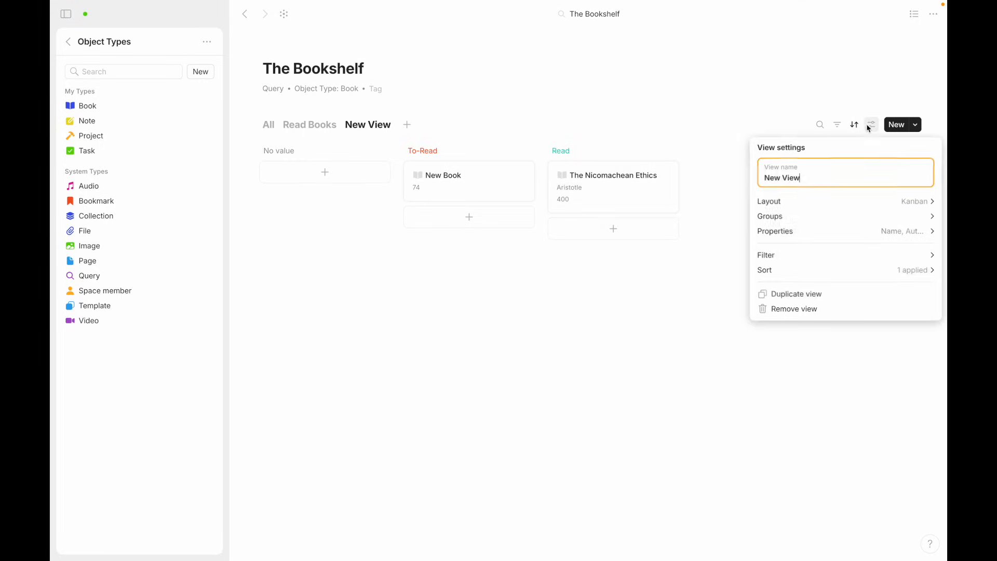
left_click(818, 200)
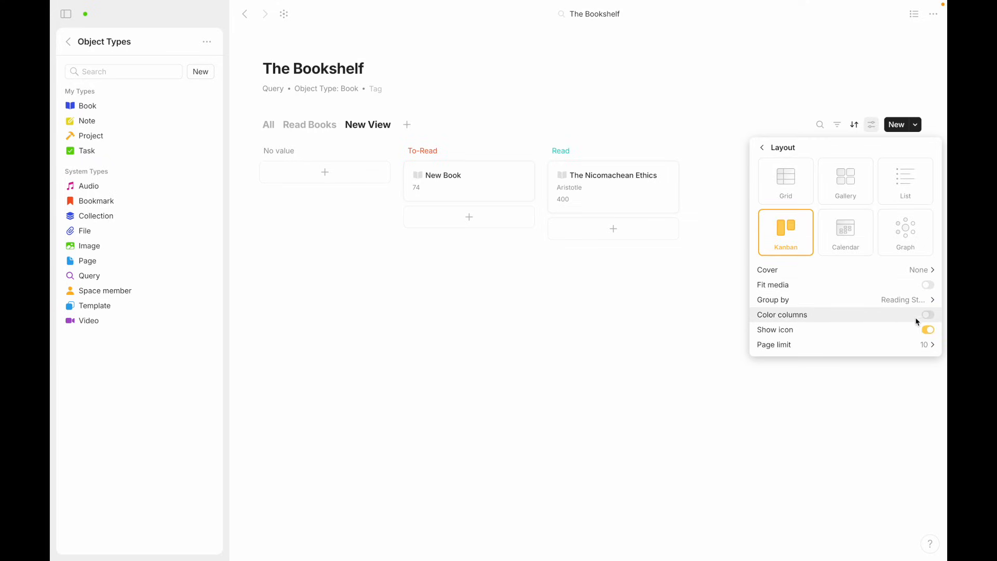
left_click(929, 315)
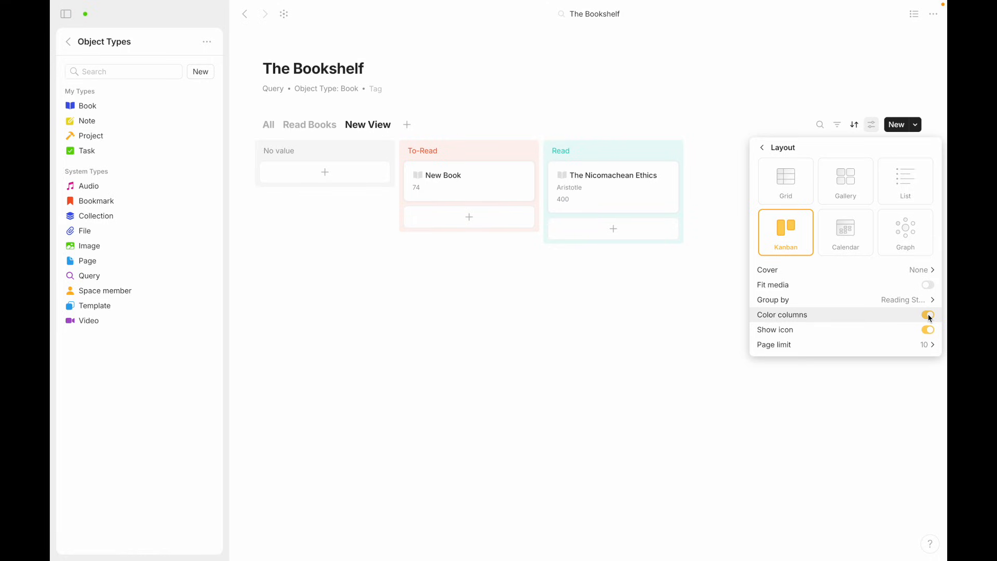
left_click(929, 315)
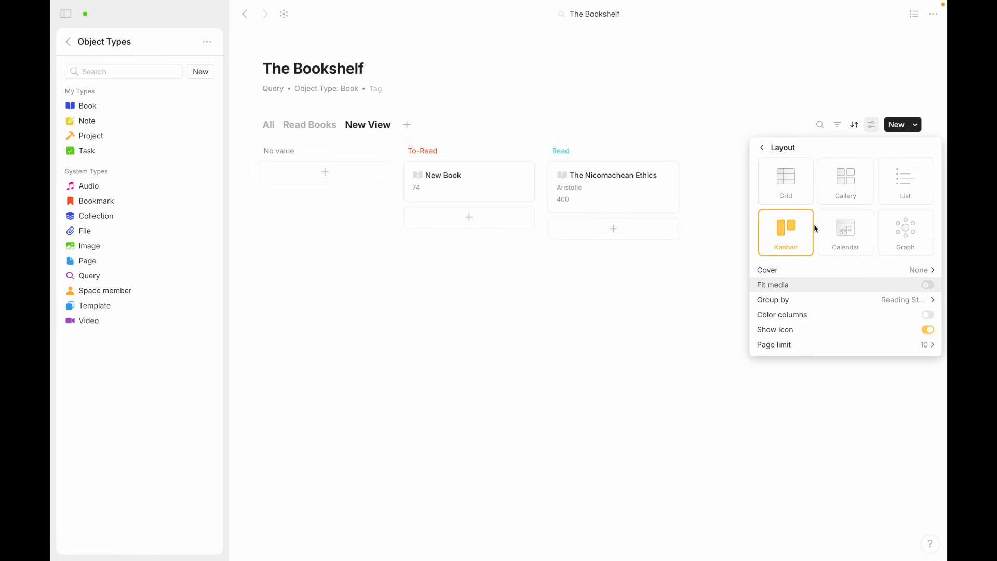
- Preview New View in the Calendar layout with its date property choices, and return it to the Grid layout
left_click(846, 240)
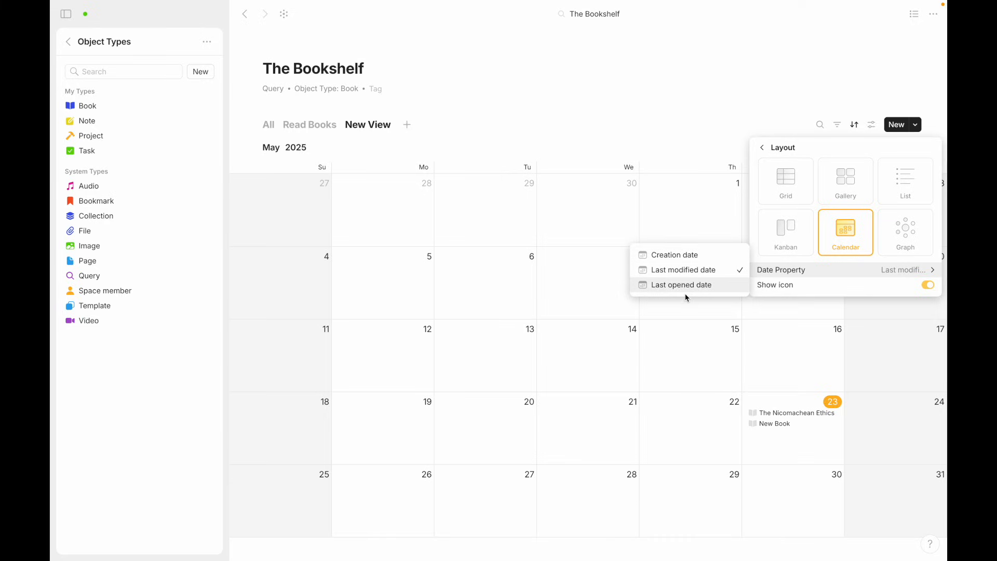
left_click(786, 196)
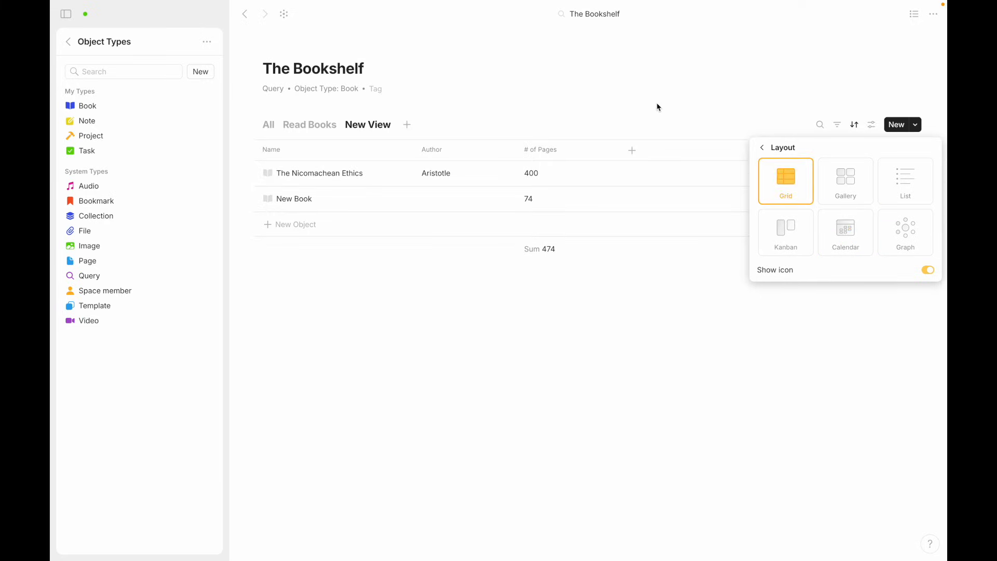
left_click(662, 115)
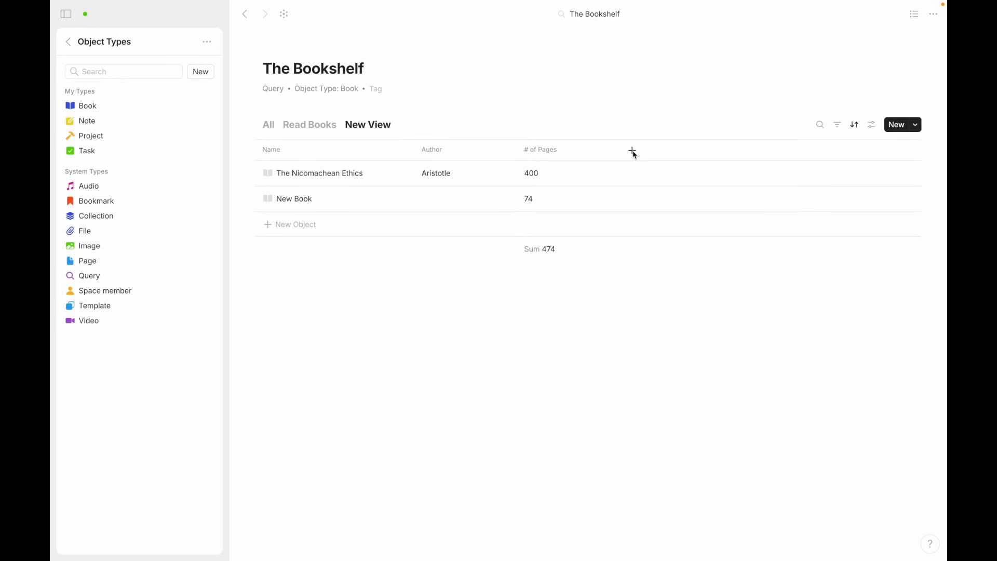
- Create a new property named Read Date with the Date type in New View
left_click(633, 151)
left_click(587, 341)
type("Read Date")
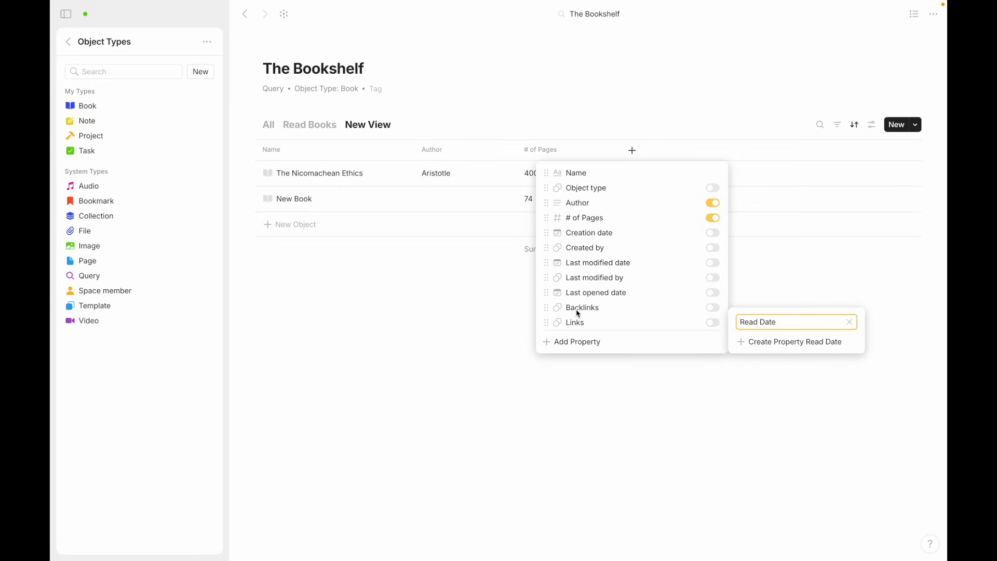
left_click(751, 341)
left_click(708, 370)
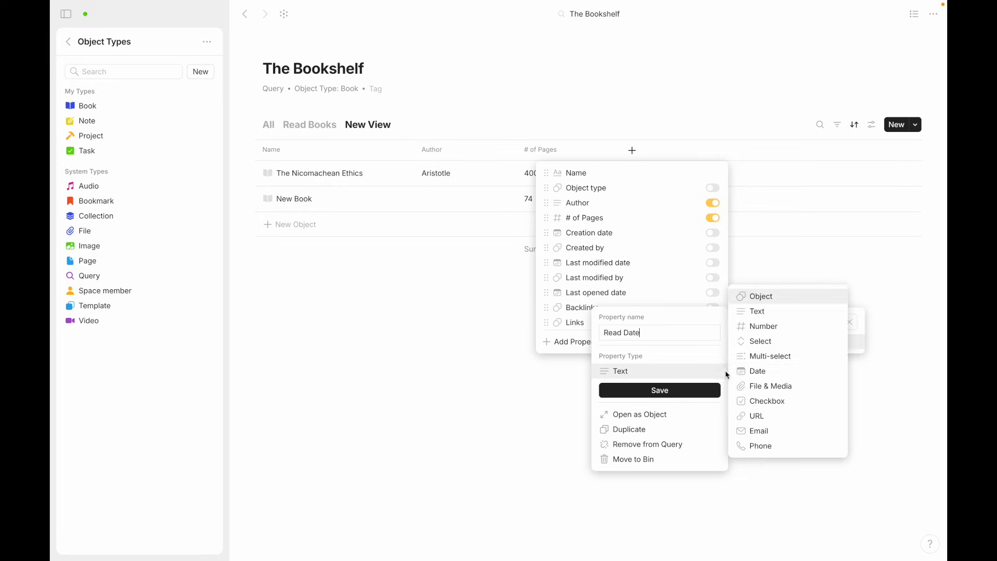
left_click(740, 371)
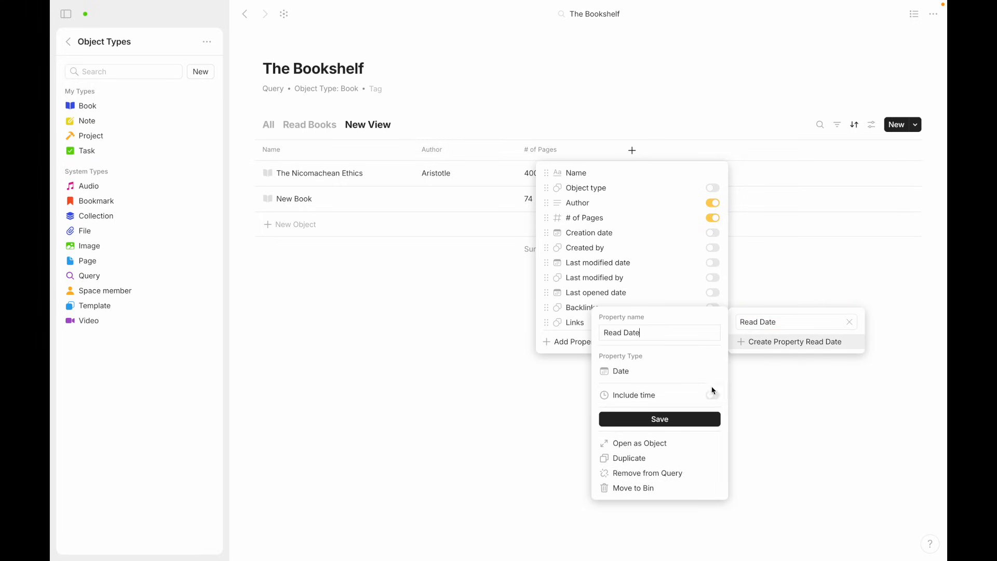
left_click(667, 421)
- Set the Read Date of The Nicomachean Ethics to May 23, 2025, leaving New Book's date empty
left_click(649, 174)
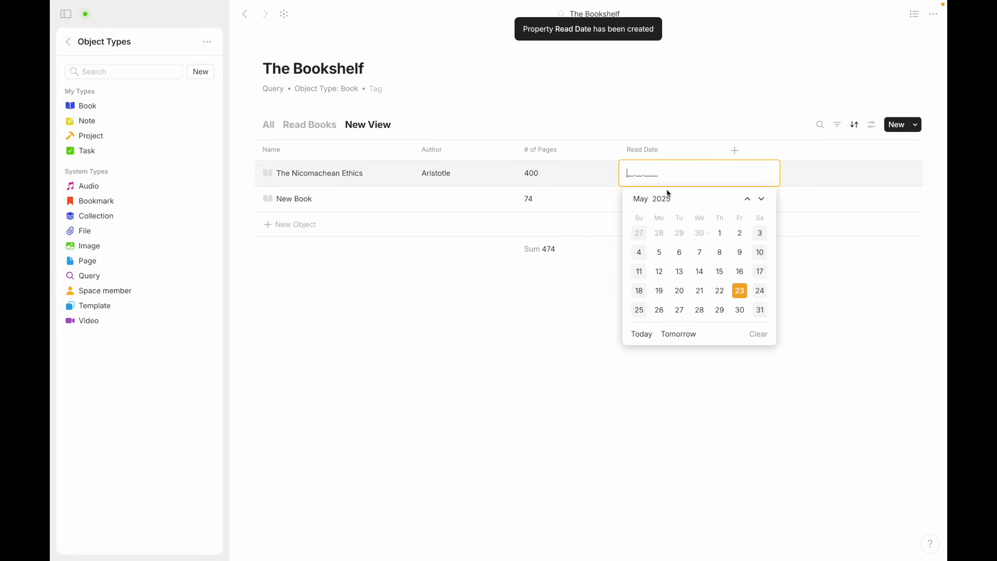
left_click(740, 289)
left_click(666, 192)
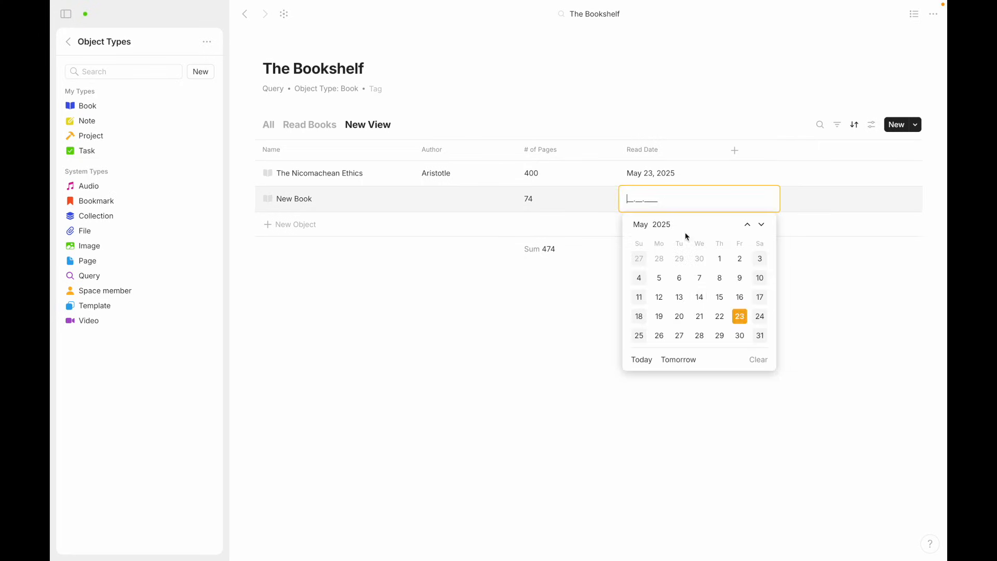
left_click(506, 460)
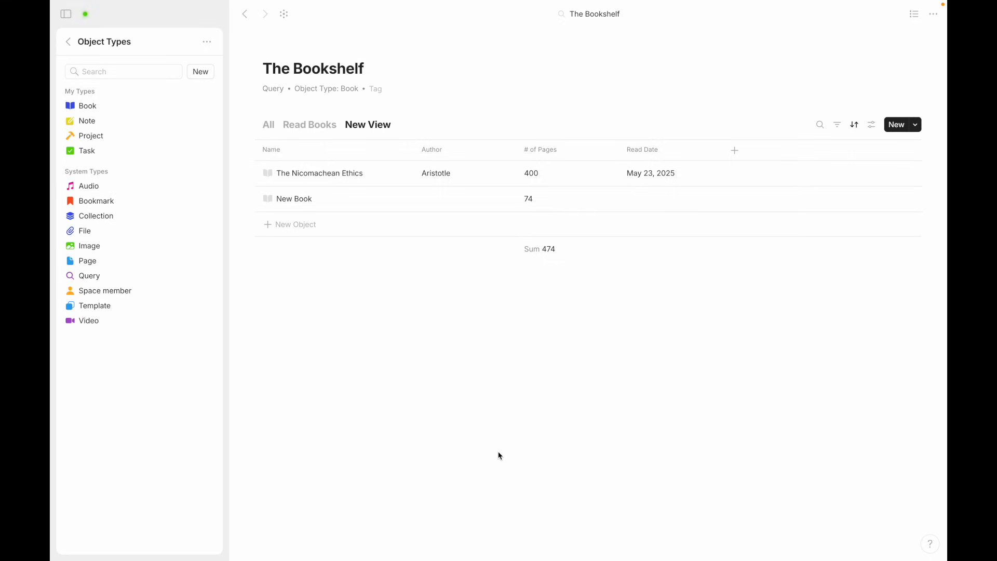
- Switch New View to the Calendar layout with Read Date as its date property, and toggle the icons off and back on
left_click(874, 127)
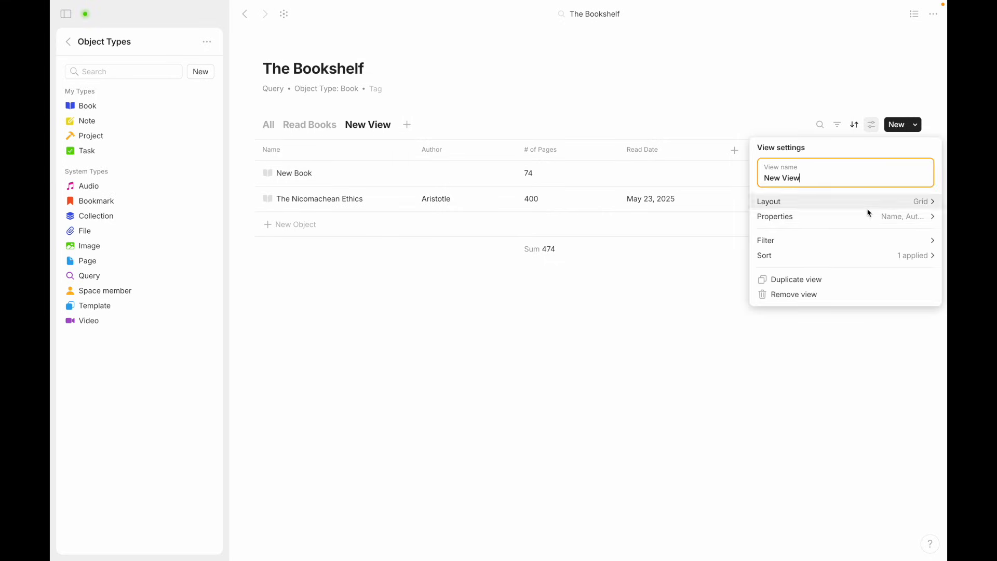
left_click(844, 204)
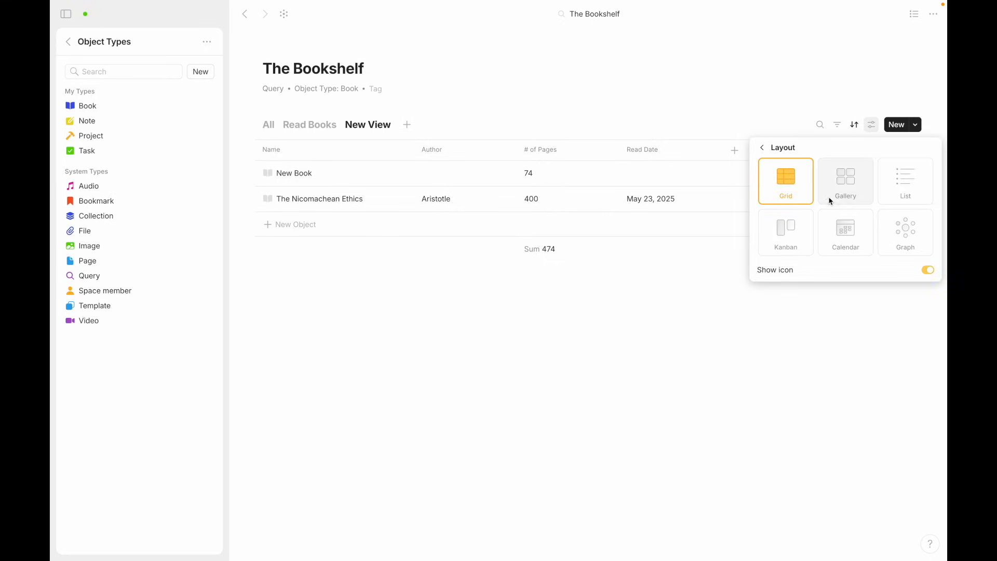
left_click(852, 239)
left_click(807, 269)
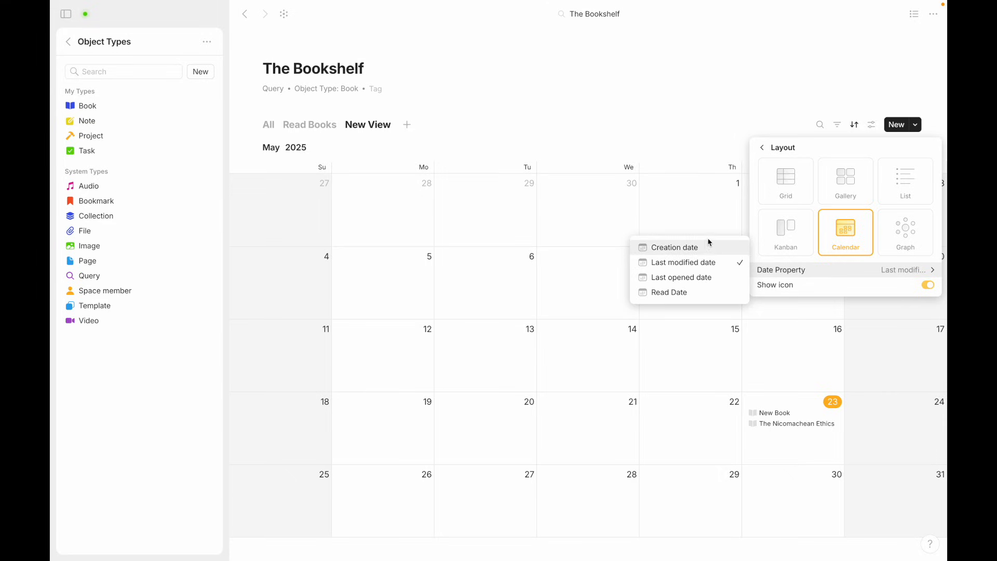
left_click(652, 293)
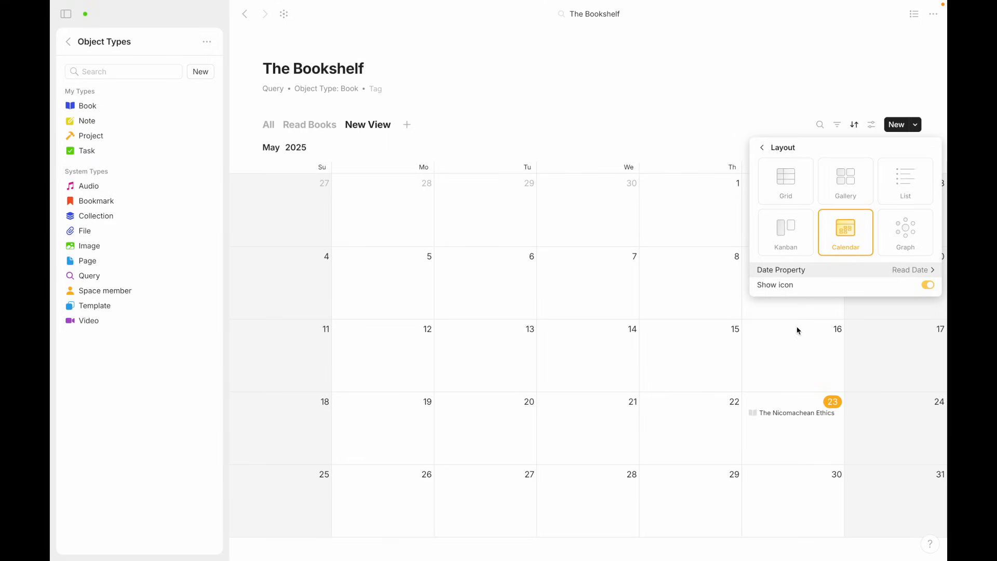
left_click(927, 286)
left_click(928, 287)
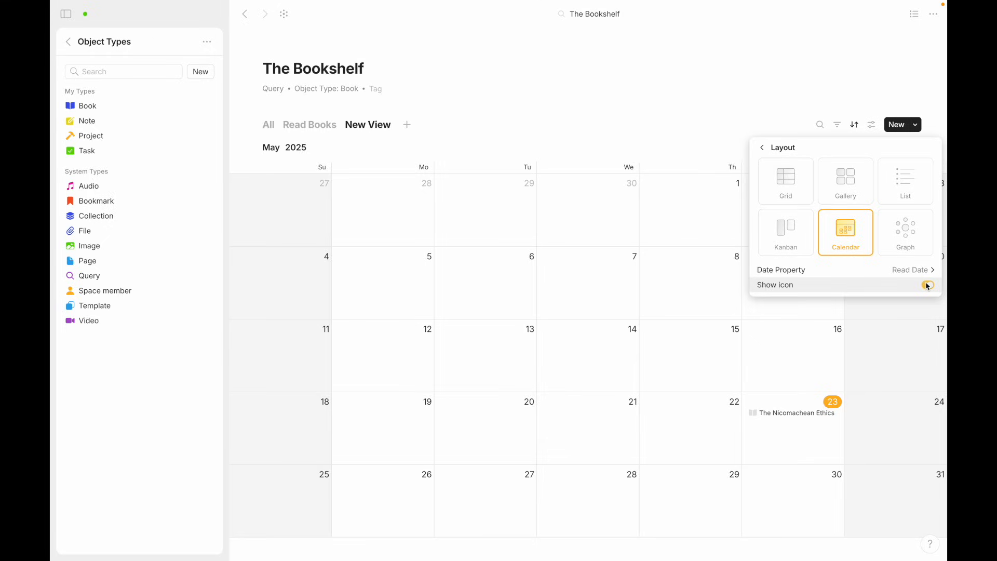
- Preview New View in the Graph layout with its appearance settings and in the Grid layout, and return it to the Calendar layout
left_click(902, 239)
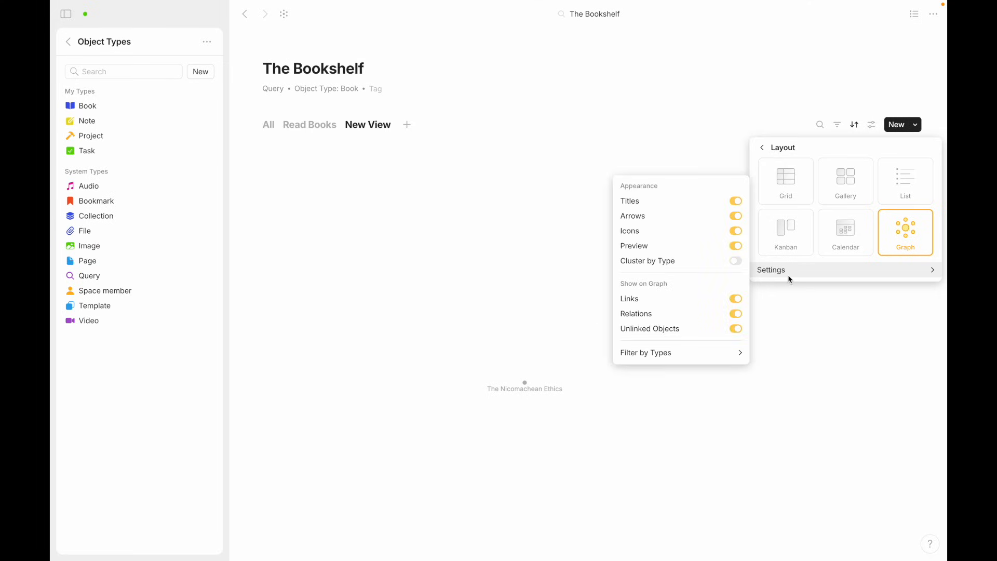
mouse_move(774, 271)
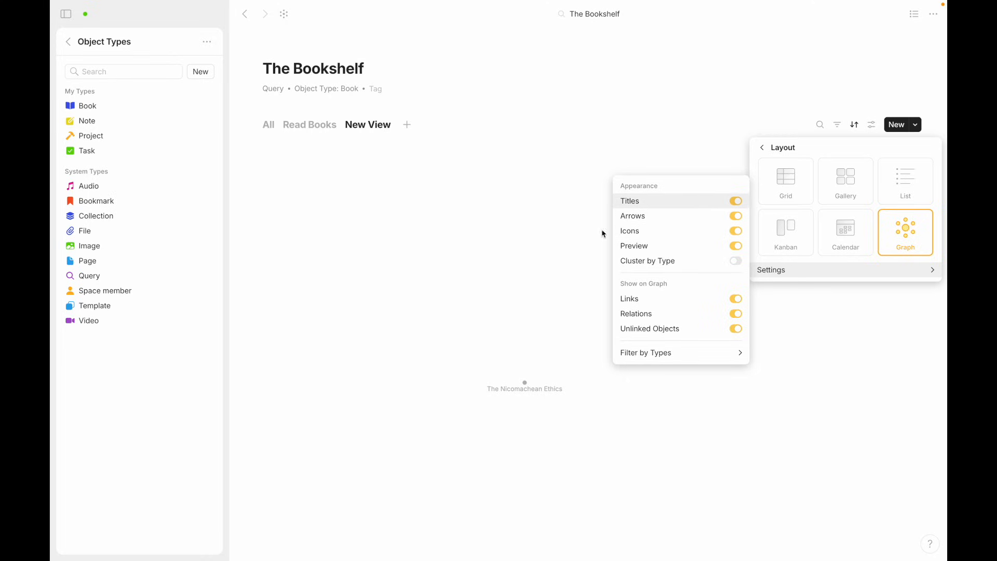
left_click(601, 116)
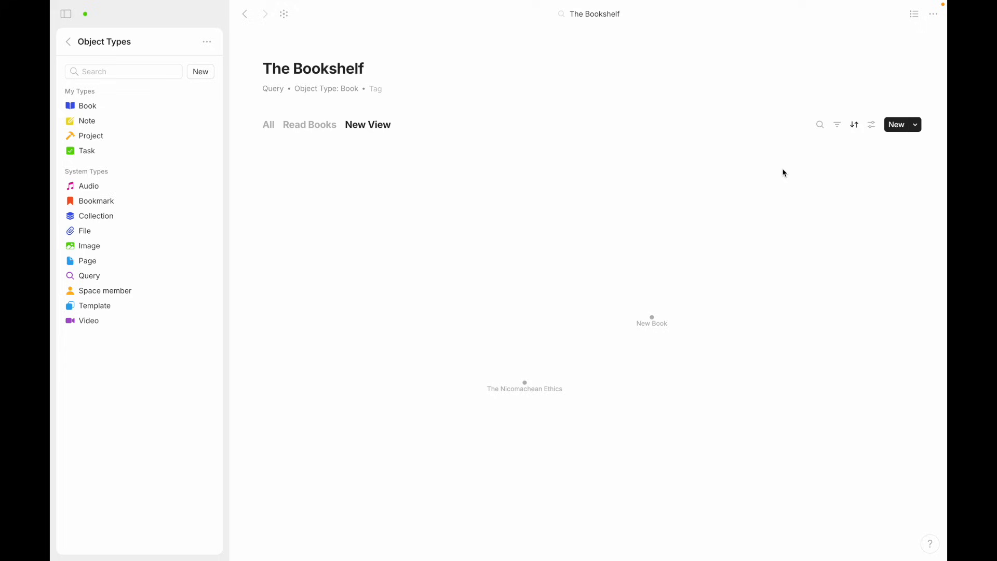
left_click(873, 125)
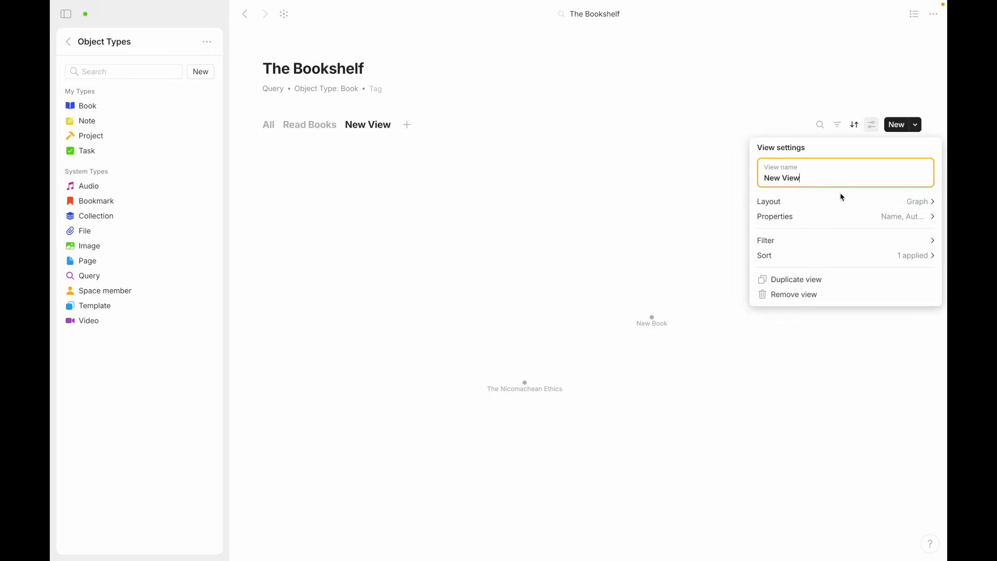
left_click(832, 207)
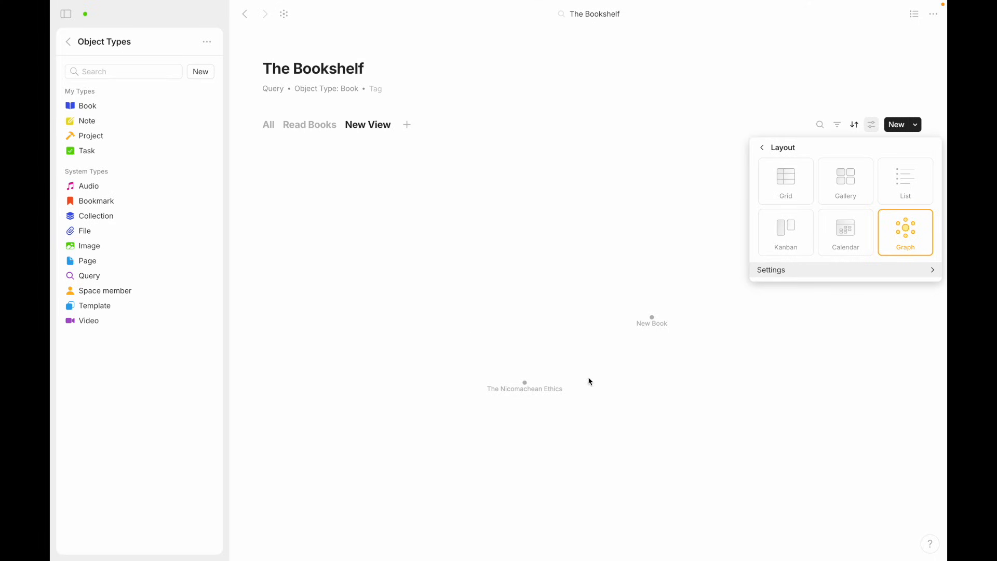
left_click(784, 179)
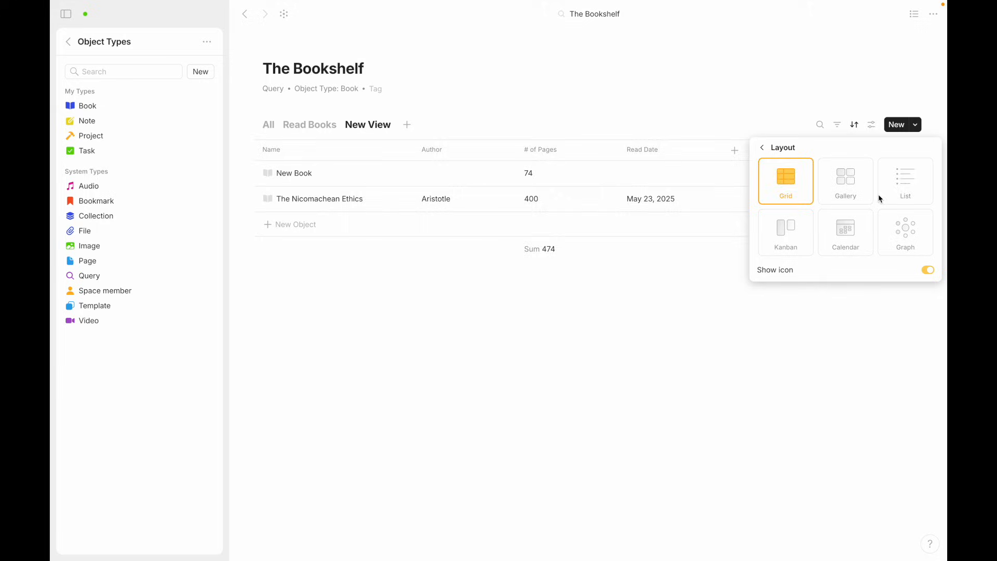
left_click(897, 193)
left_click(865, 231)
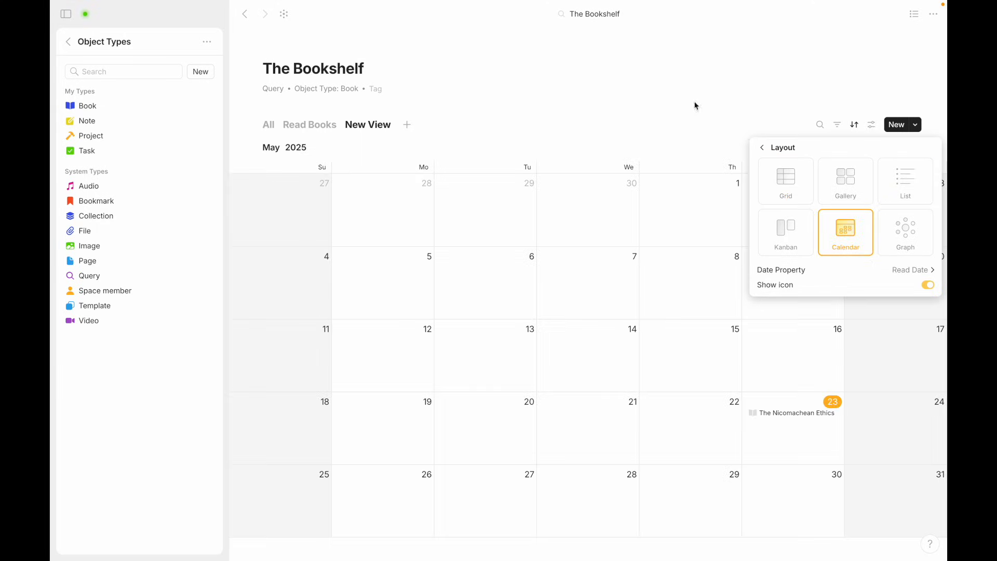
left_click(586, 107)
- Look through the Read Books, All and New View views of The Bookshelf, ending on All
left_click(313, 129)
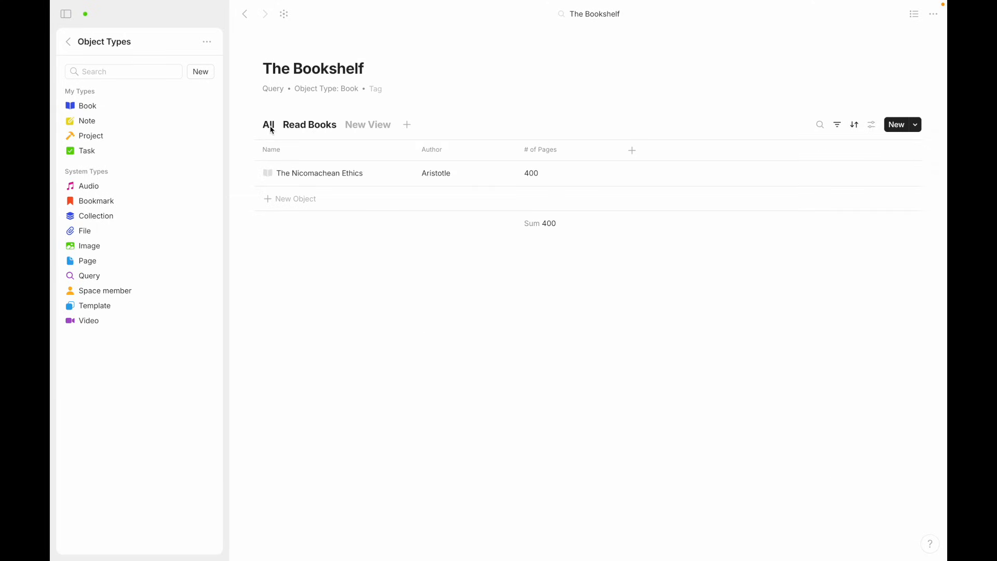
left_click(272, 128)
left_click(354, 127)
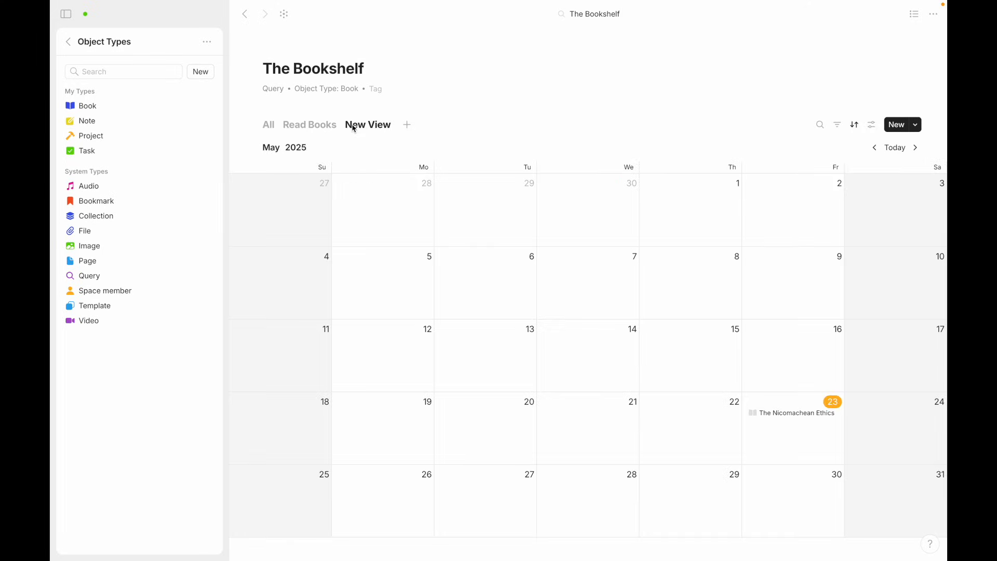
left_click(301, 125)
left_click(271, 125)
- Remove the object type from The Bookshelf query's source and select Book as its object type again
mouse_move(323, 91)
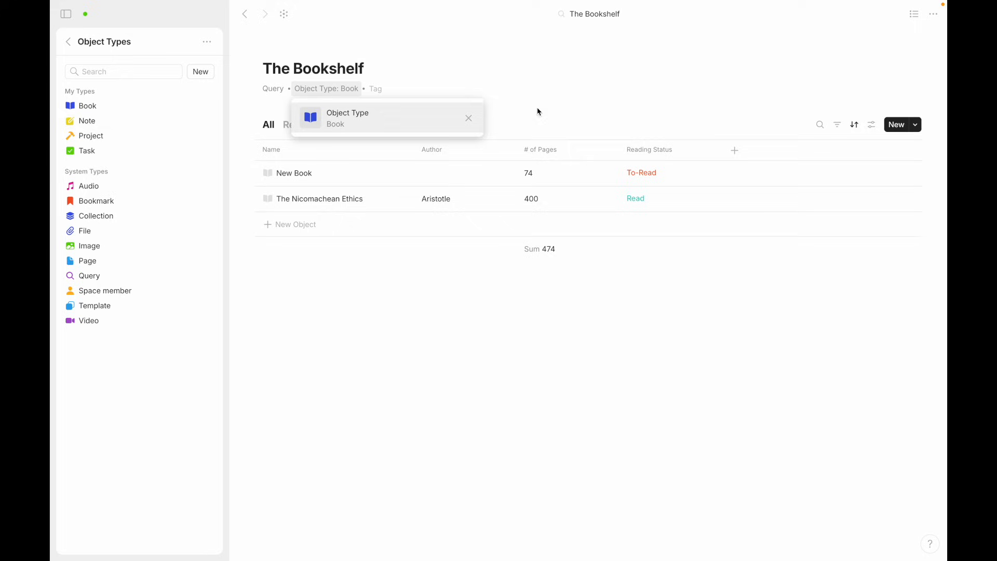
left_click(469, 119)
left_click(357, 134)
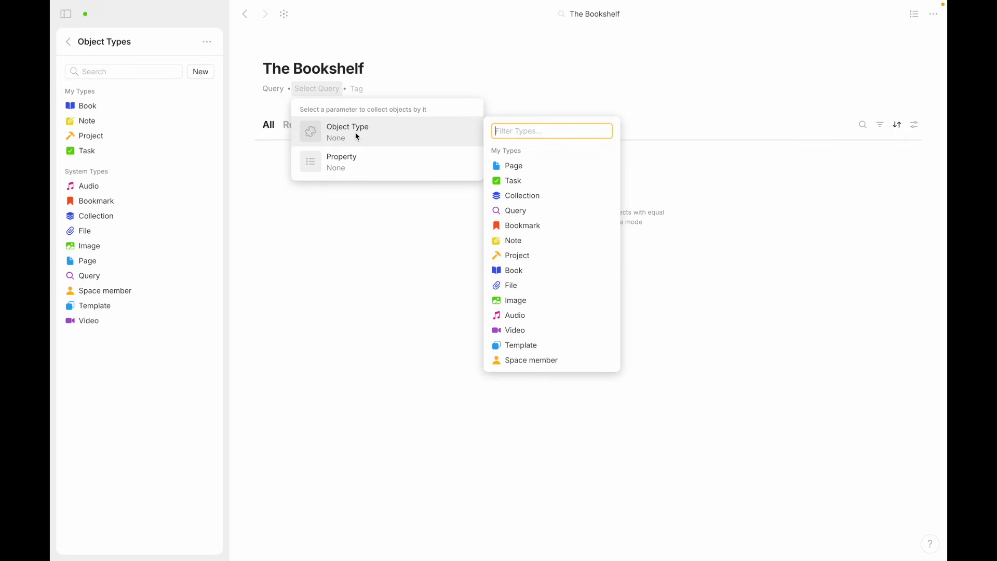
left_click(514, 270)
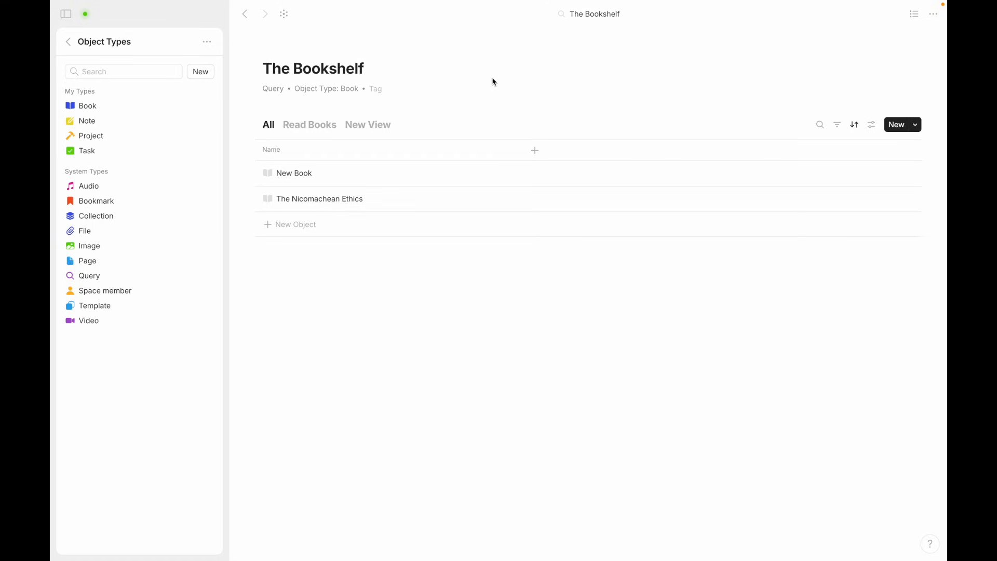
- Create a new collection and name it The Bookshelf (Collection)
left_click(101, 218)
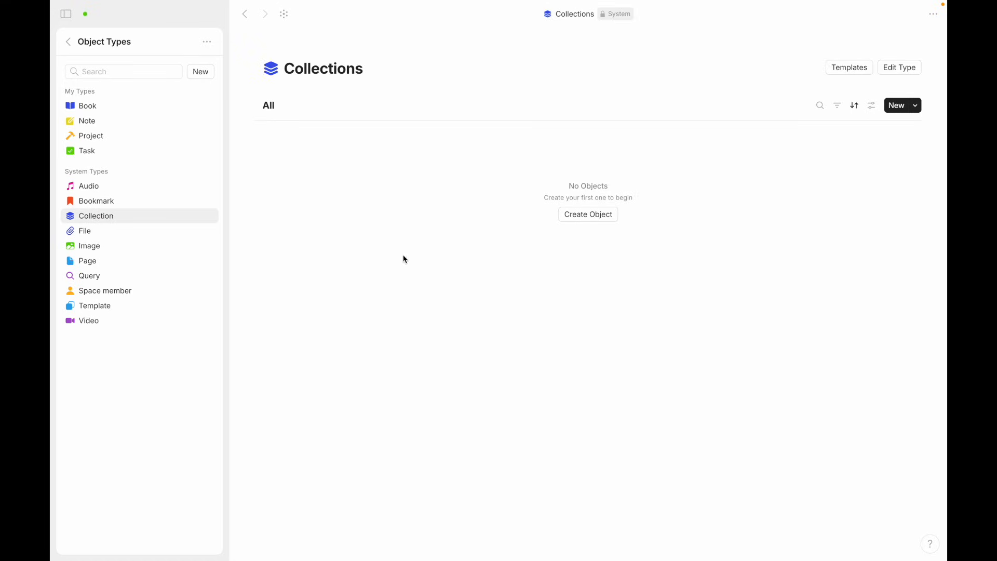
left_click(590, 217)
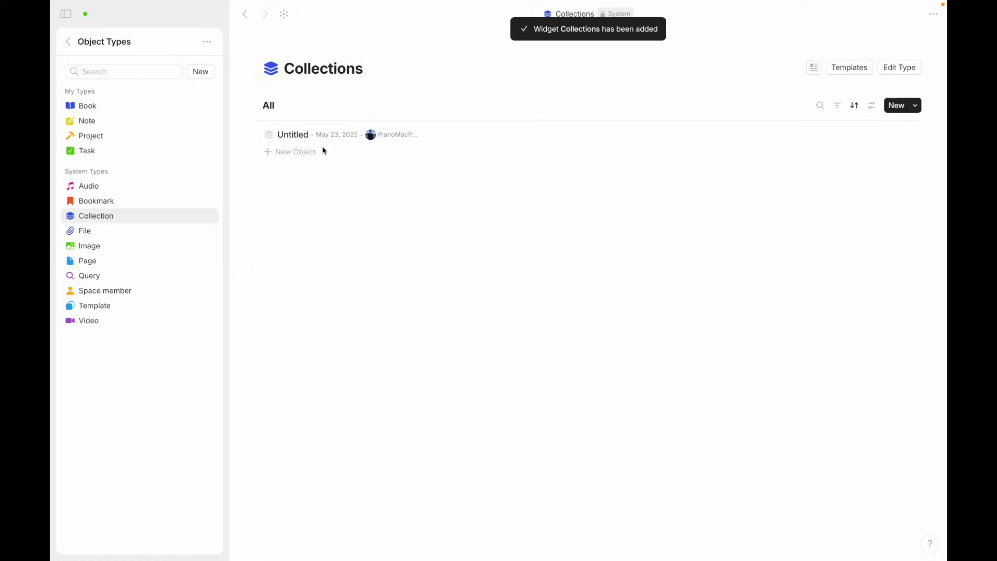
left_click(302, 136)
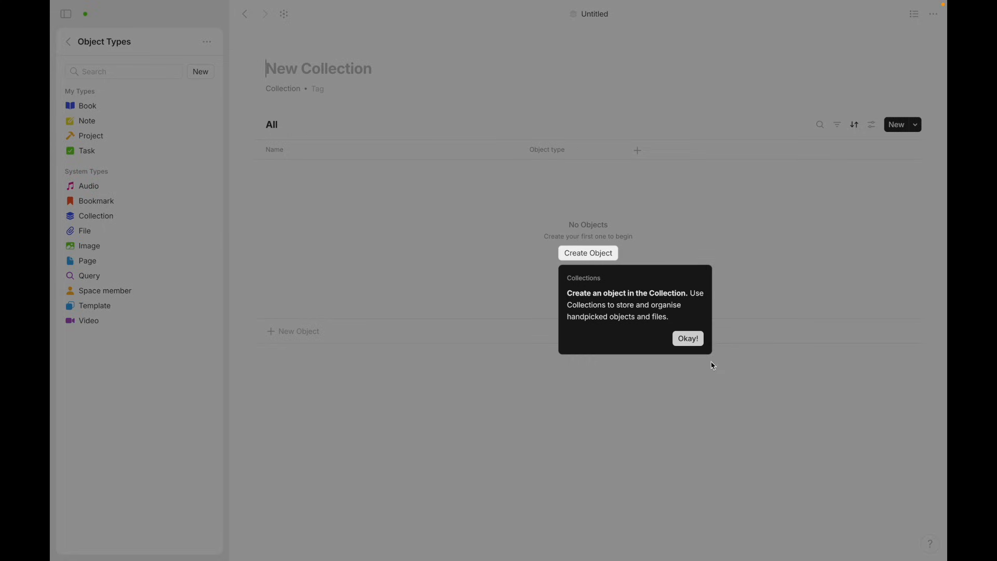
left_click(688, 338)
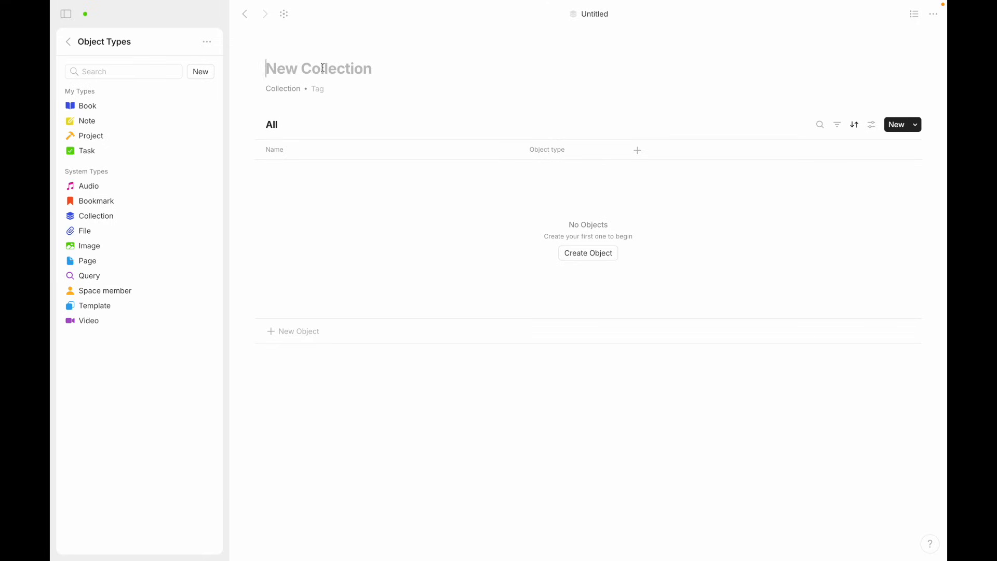
type("The B")
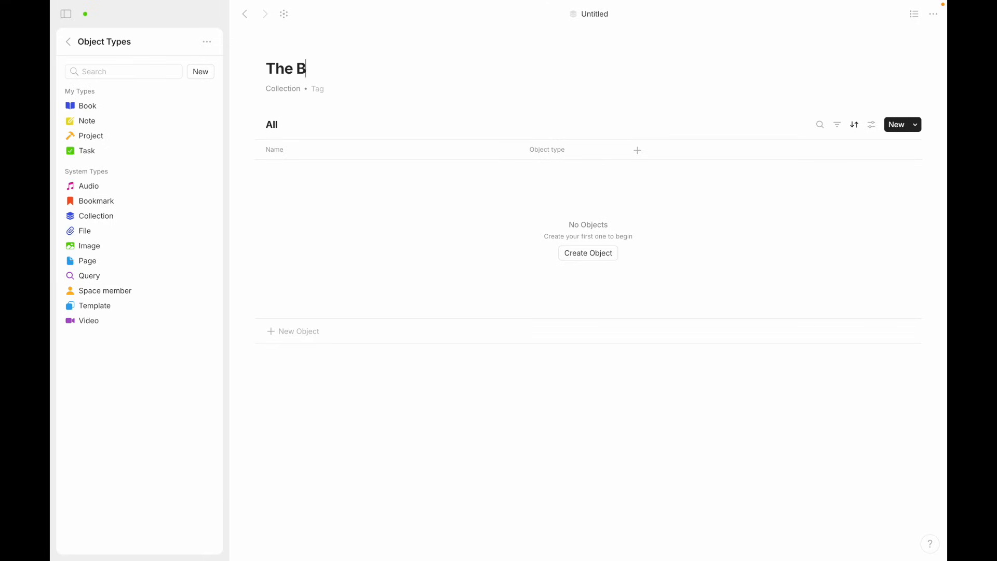
type("ookshelf (C")
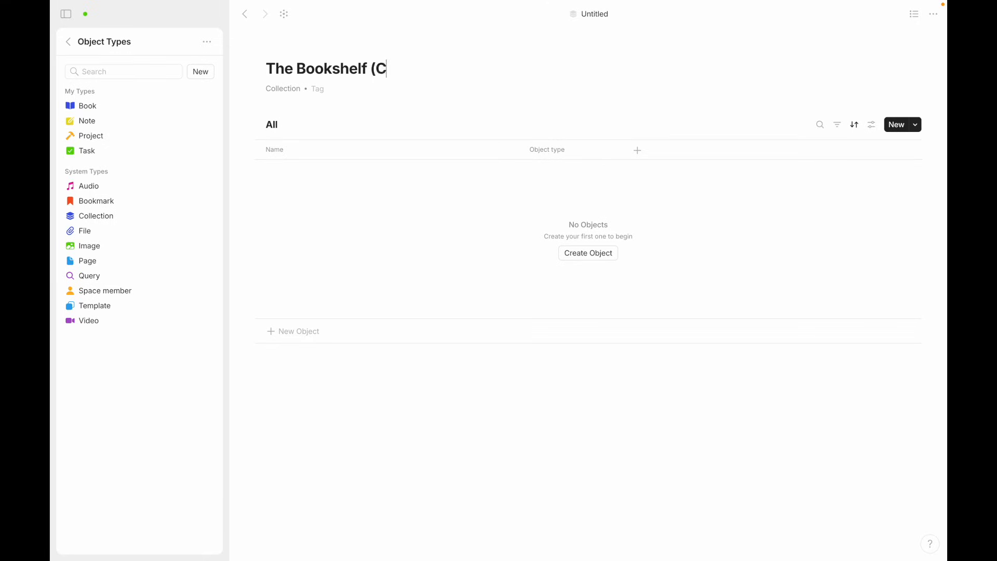
type("ollection)")
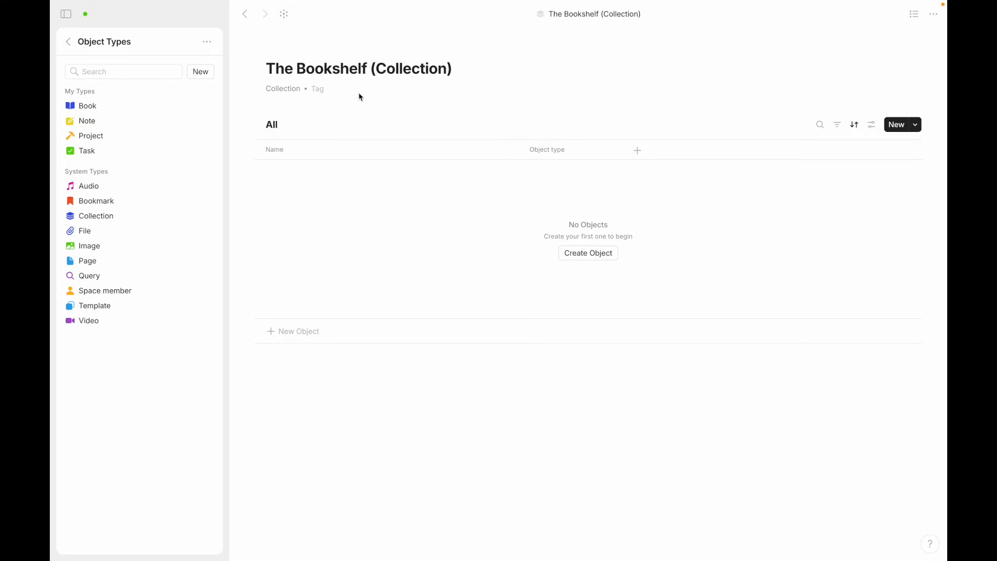
- Compare the type options of The Bookshelf (Collection) with the object type source of The Bookshelf query
left_click(299, 91)
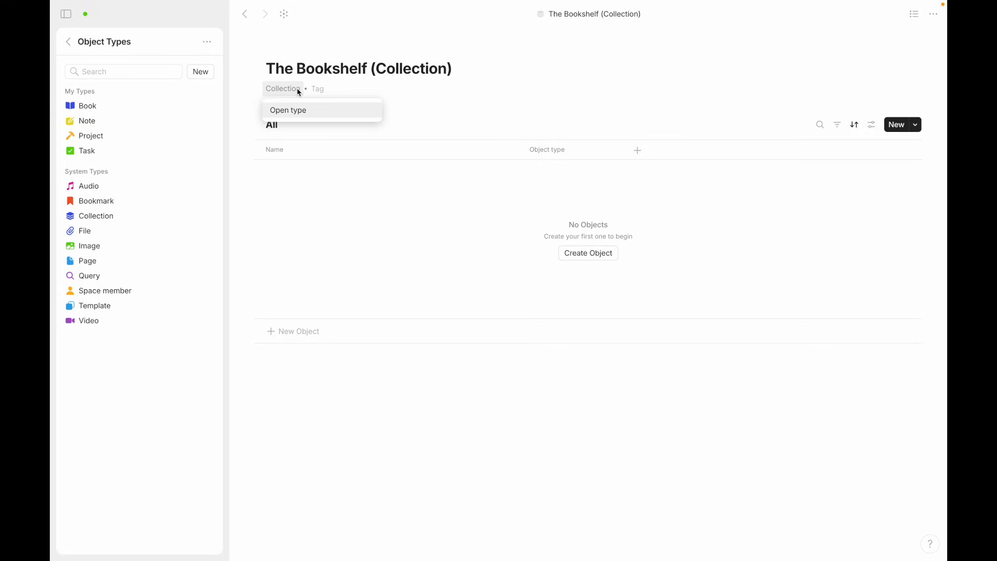
left_click(336, 93)
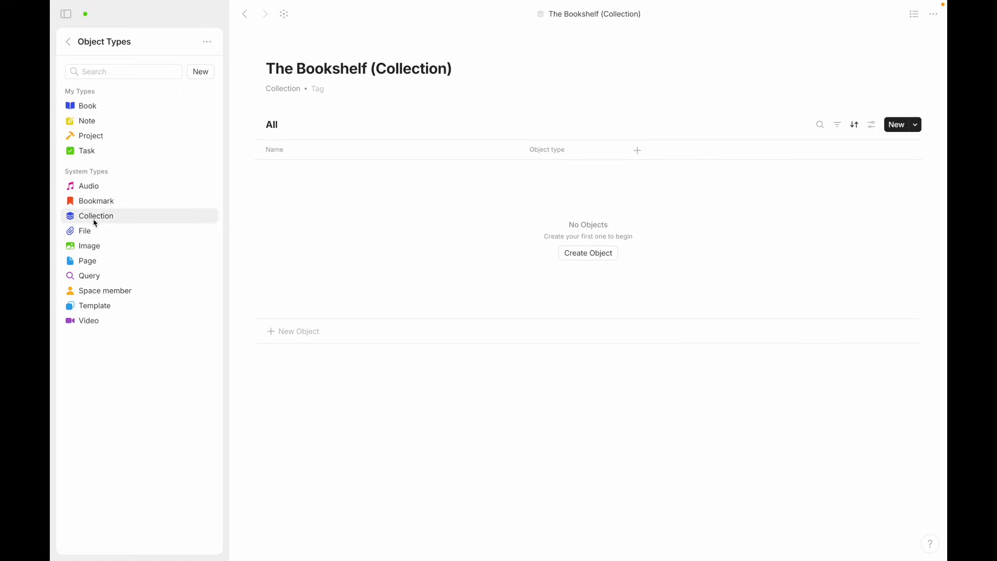
left_click(91, 277)
left_click(311, 136)
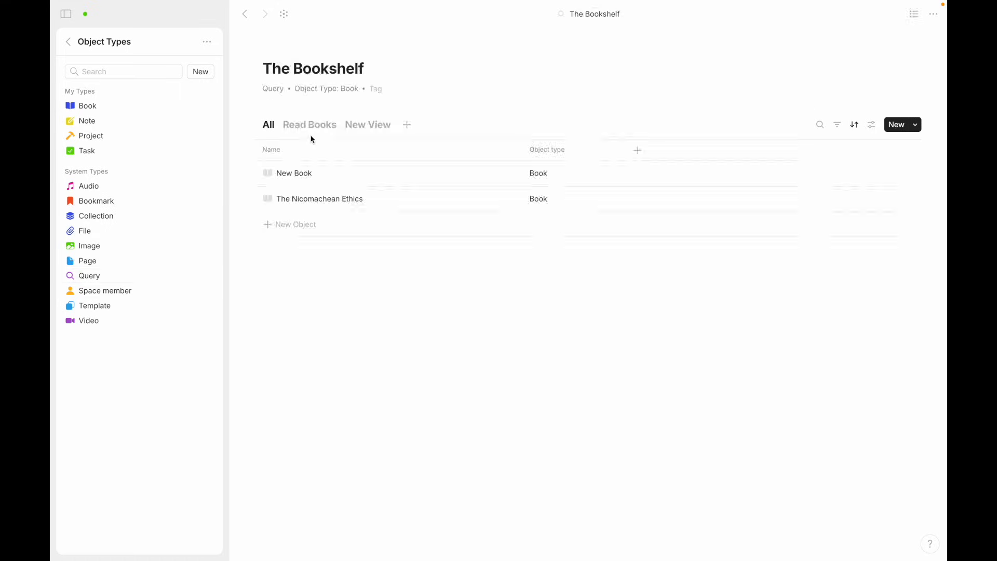
mouse_move(329, 87)
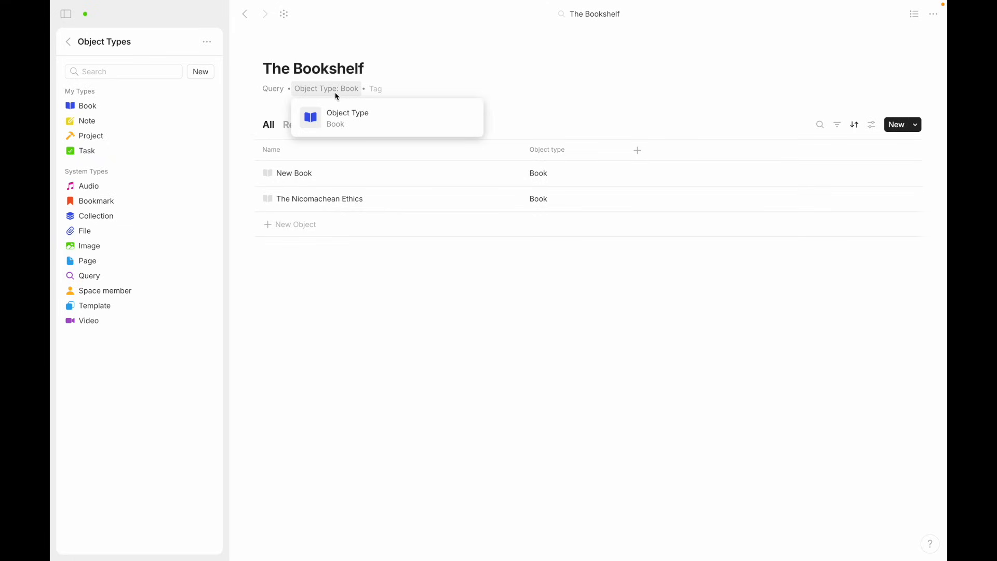
- Create an object named City of God in The Bookshelf (Collection)
left_click(117, 216)
left_click(341, 138)
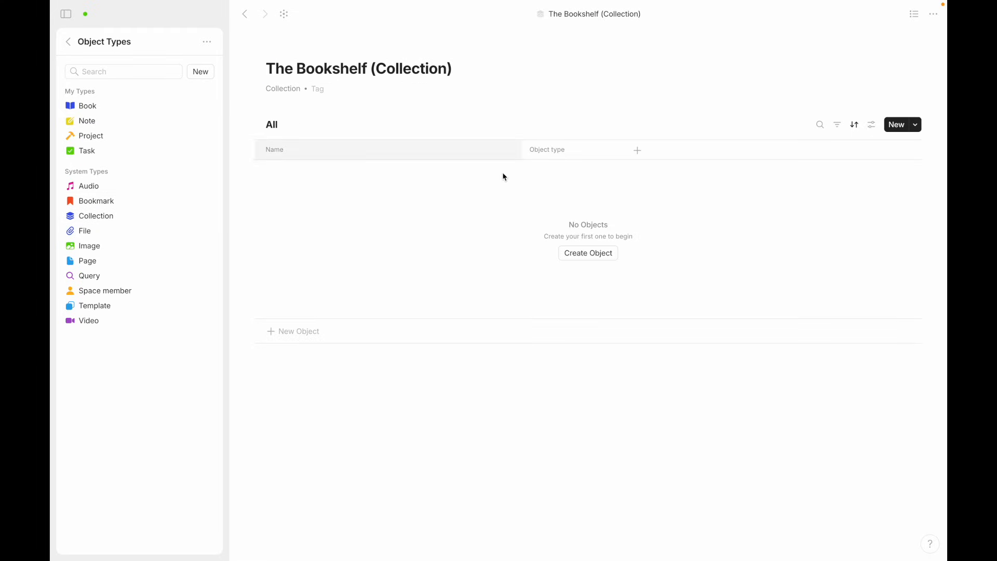
left_click(589, 256)
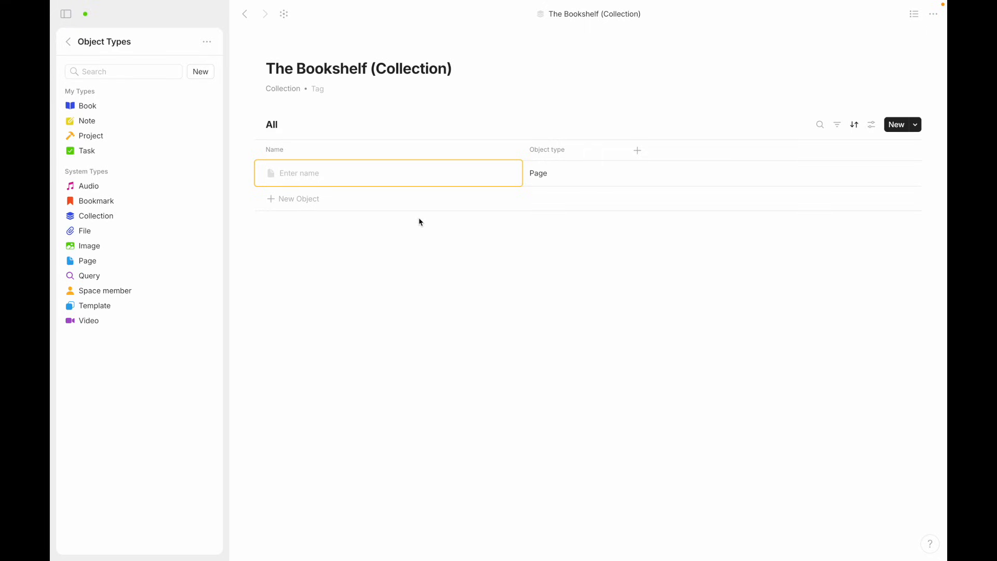
type("Cit")
left_click(547, 173)
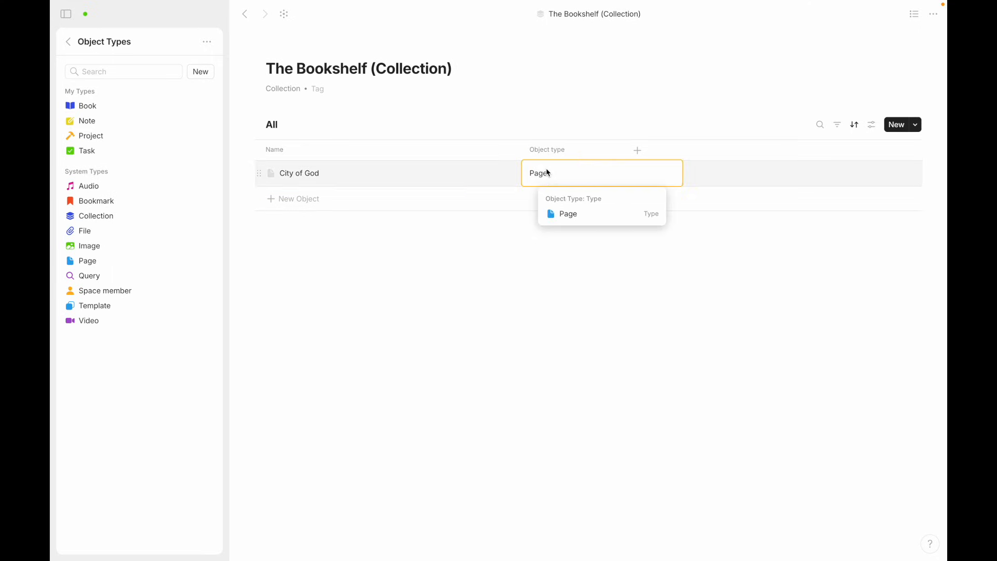
left_click(557, 214)
left_click(245, 14)
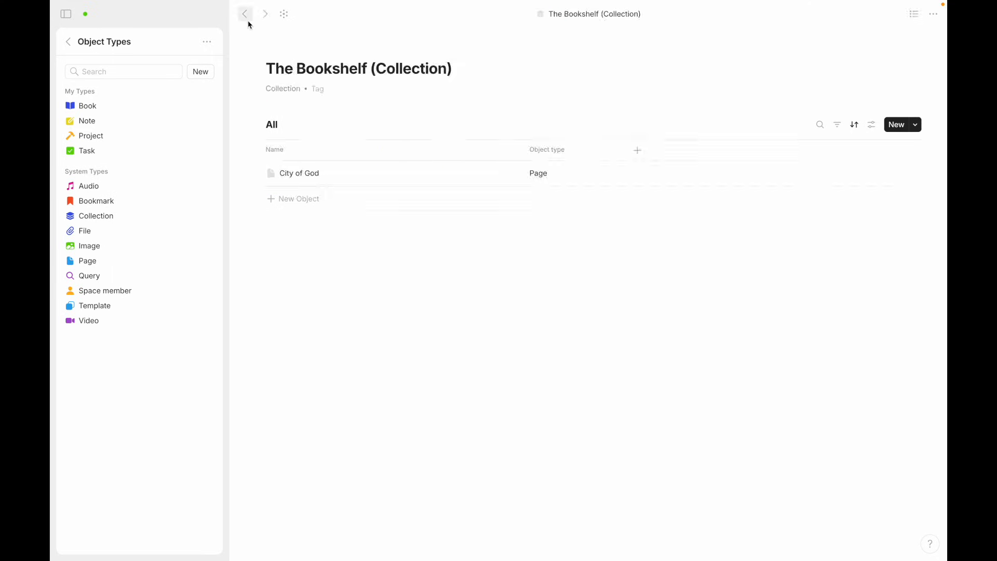
- Change the object type of City of God to Book and check for it in The Bookshelf query
right_click(549, 178)
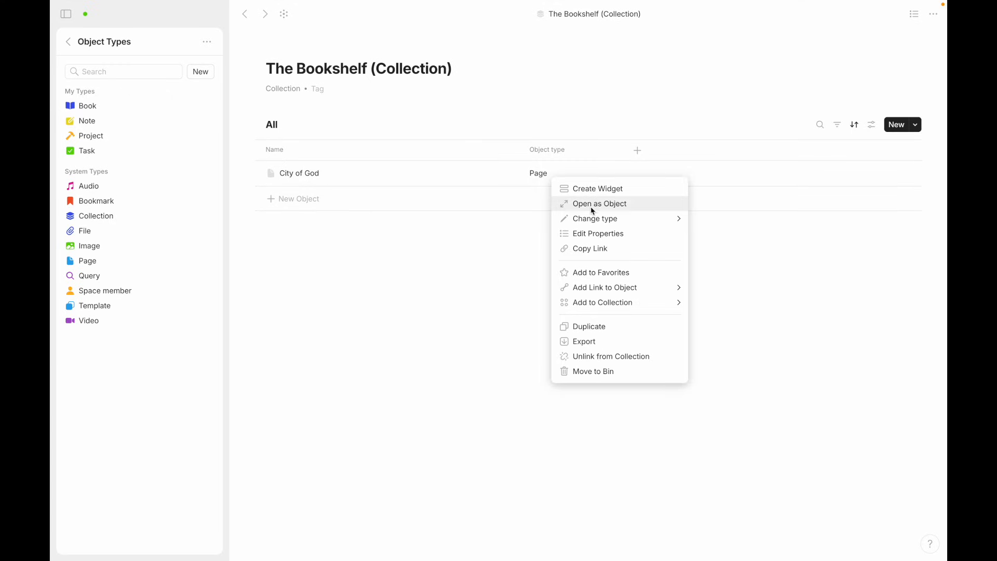
mouse_move(631, 221)
left_click(717, 275)
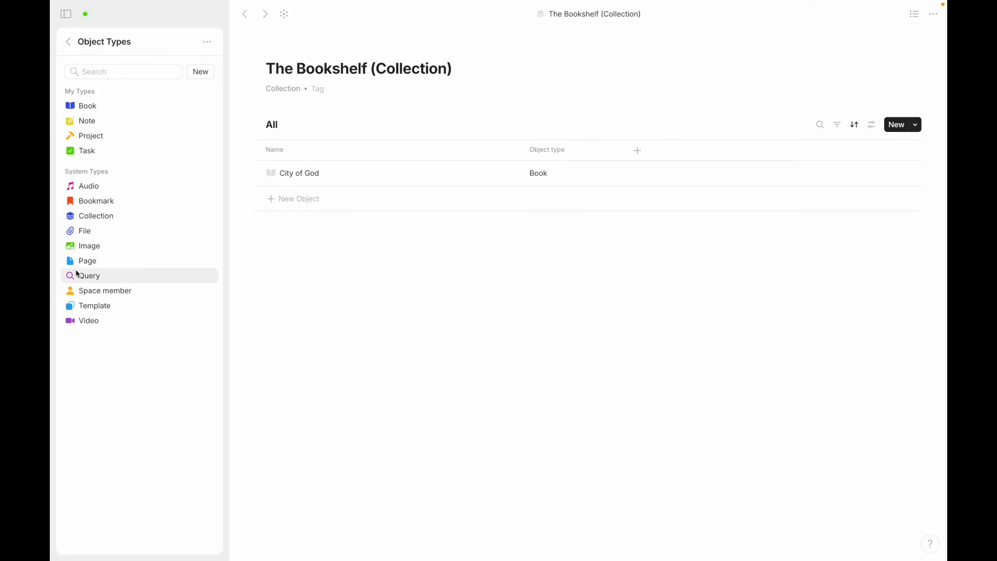
left_click(93, 273)
left_click(303, 135)
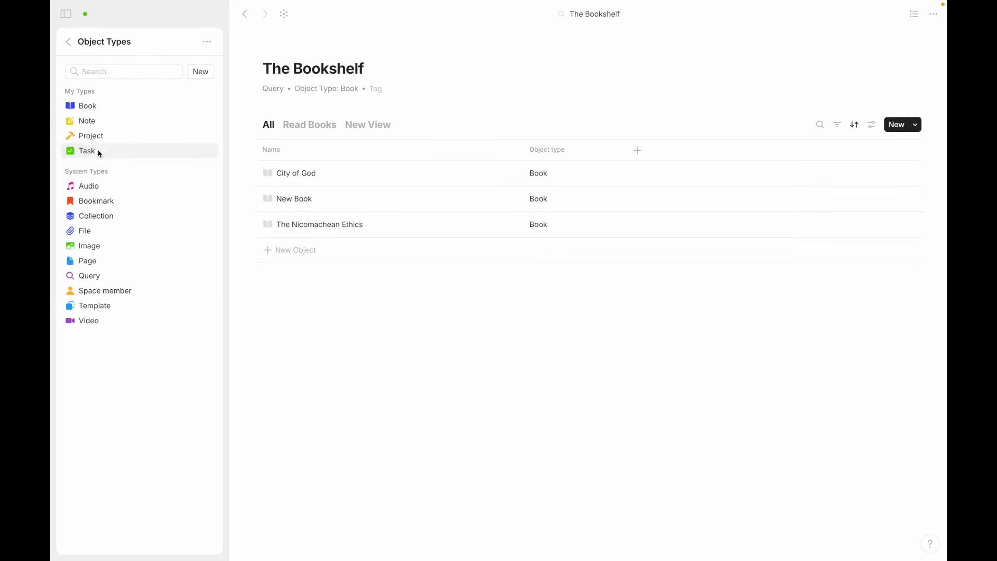
- Add an object named Lego flower pot to The Bookshelf (Collection)
left_click(100, 215)
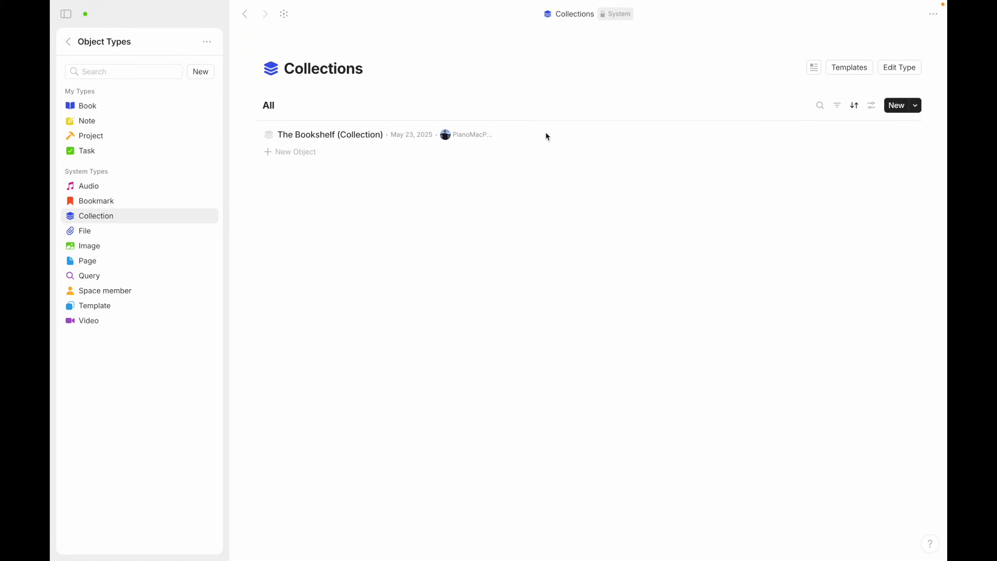
left_click(306, 138)
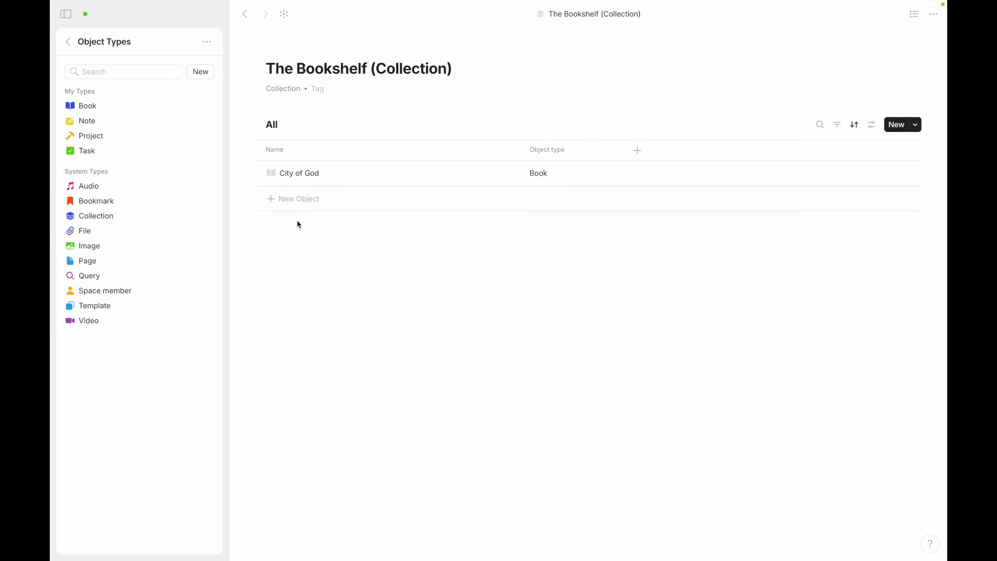
left_click(291, 200)
type("Lego flower pot")
left_click(546, 197)
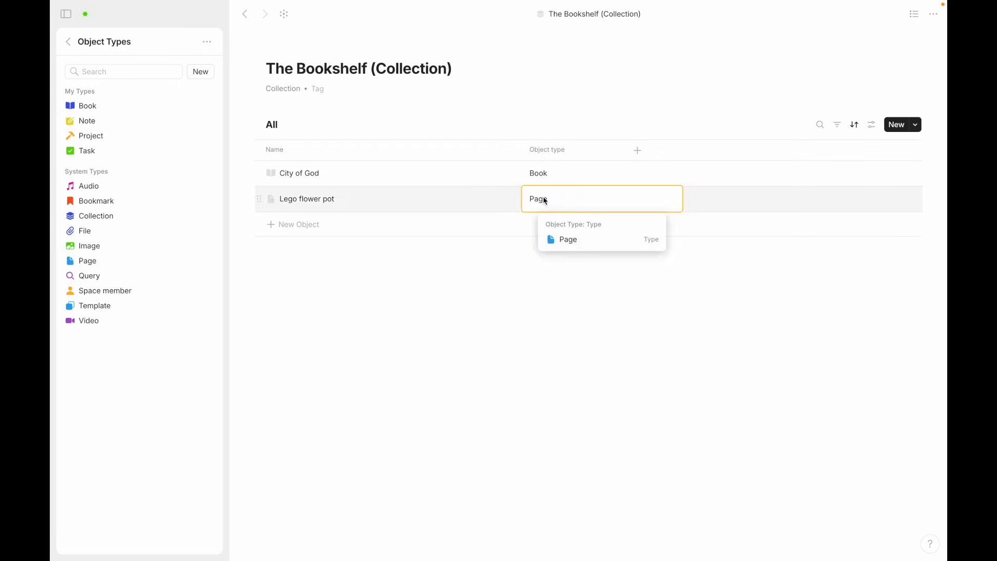
left_click(581, 243)
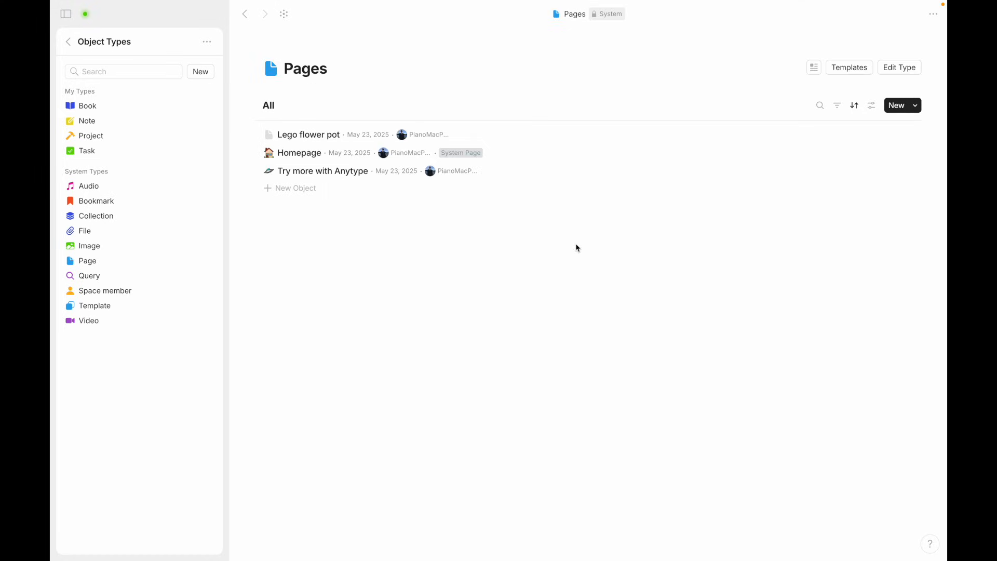
left_click(245, 16)
- Leave the object type settings and return to the space's widget overview
right_click(545, 197)
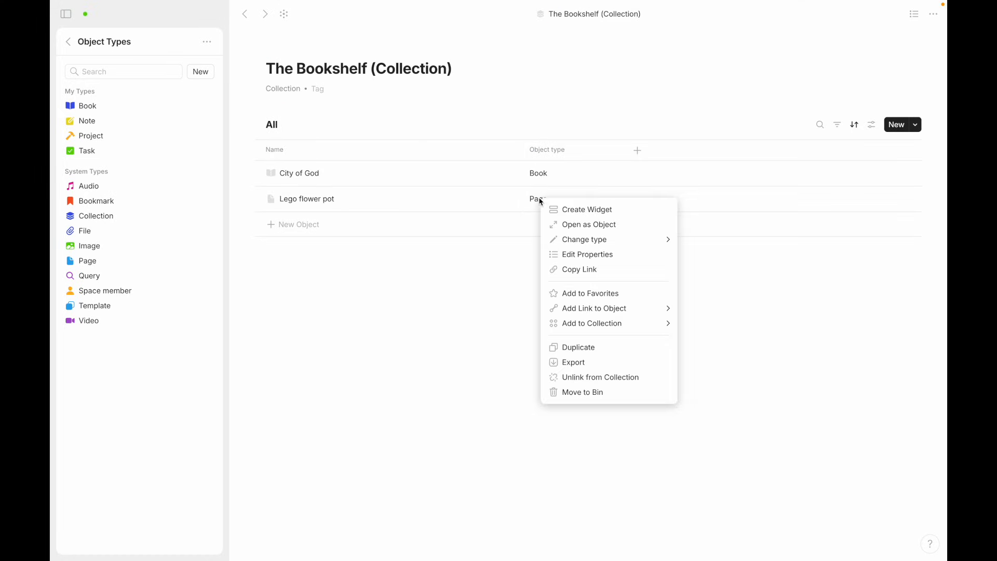
left_click(412, 358)
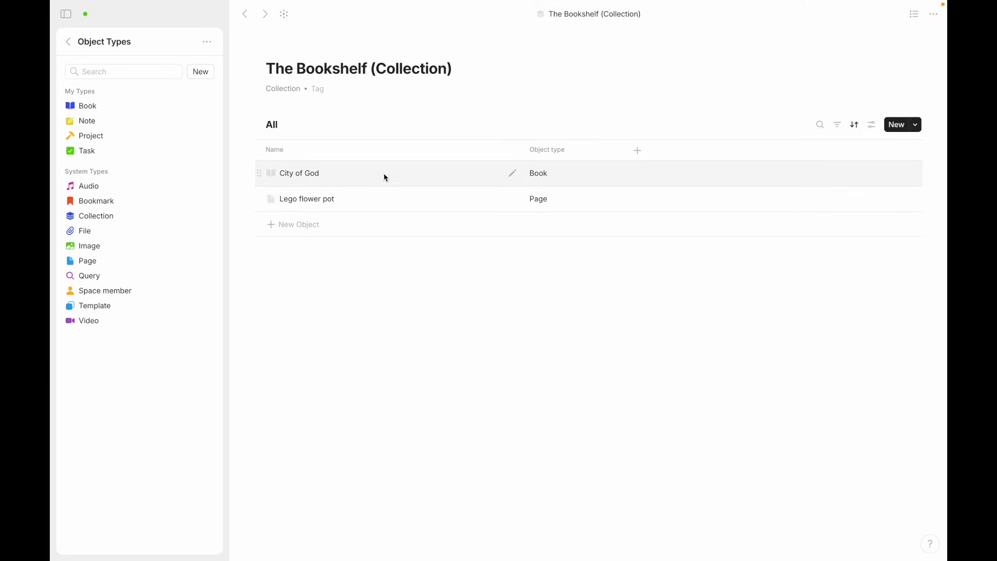
left_click(70, 43)
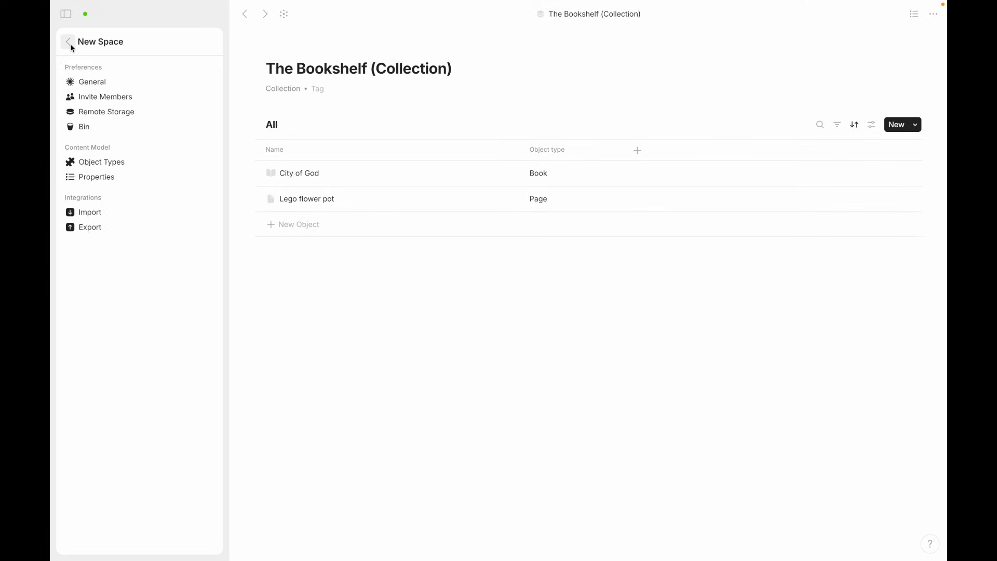
left_click(70, 45)
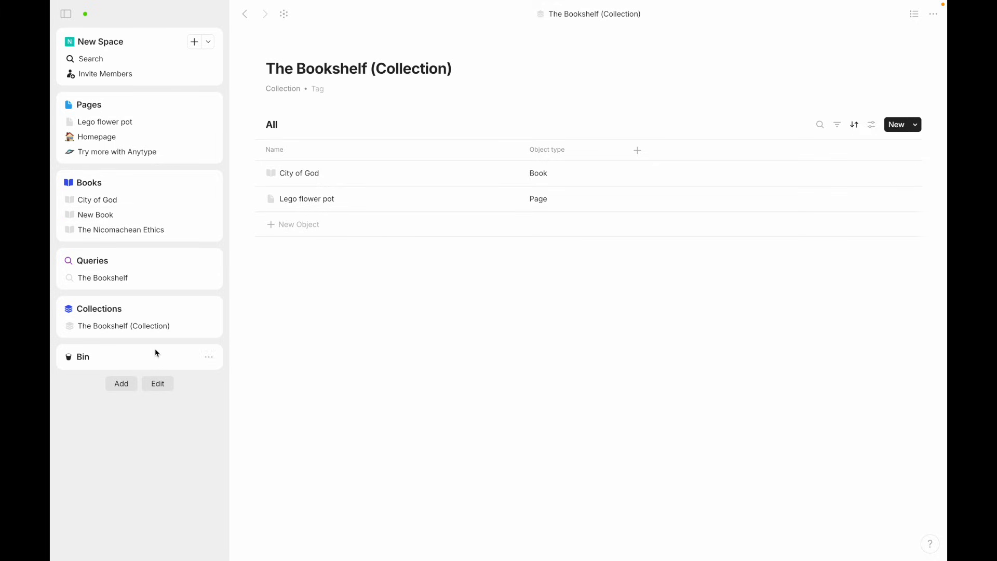
right_click(156, 307)
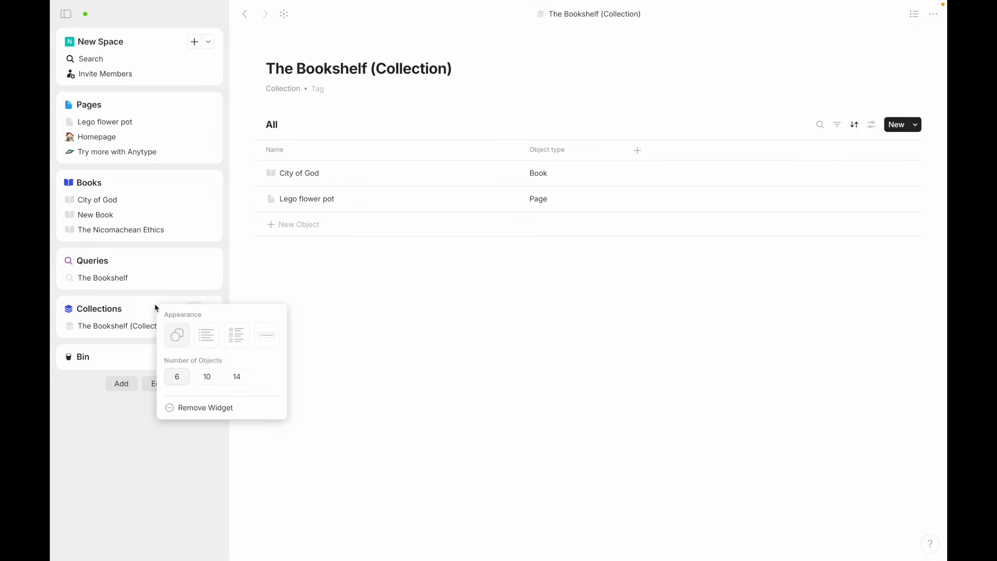
left_click(344, 274)
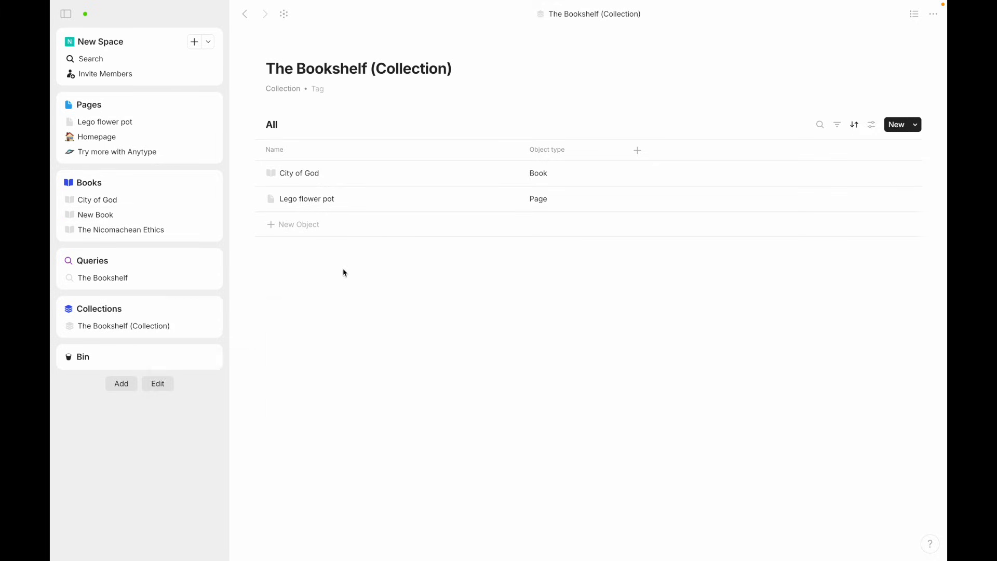
- Add the Homepage page to The Bookshelf (Collection) and open the collection
left_click(98, 138)
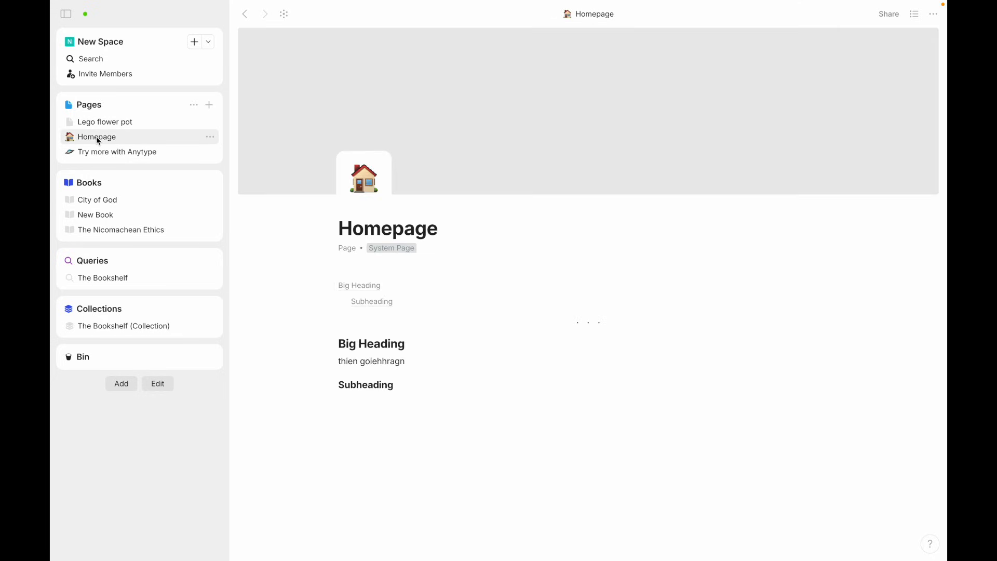
left_click(934, 15)
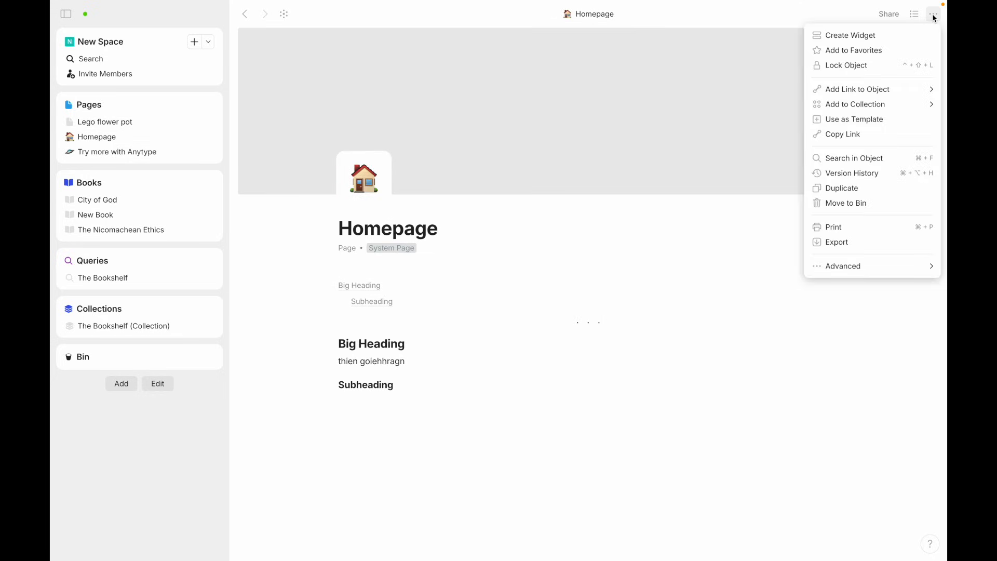
mouse_move(874, 90)
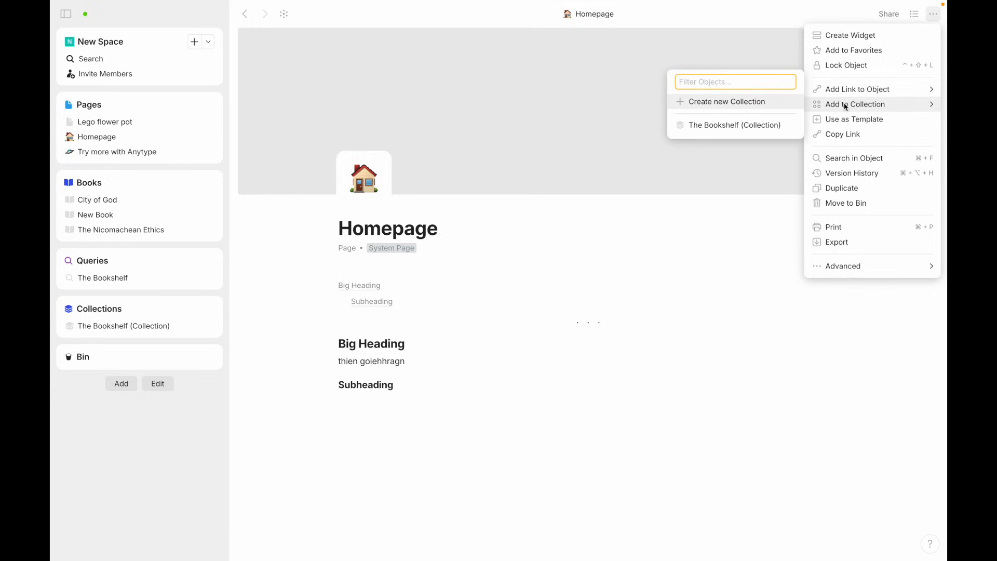
left_click(769, 125)
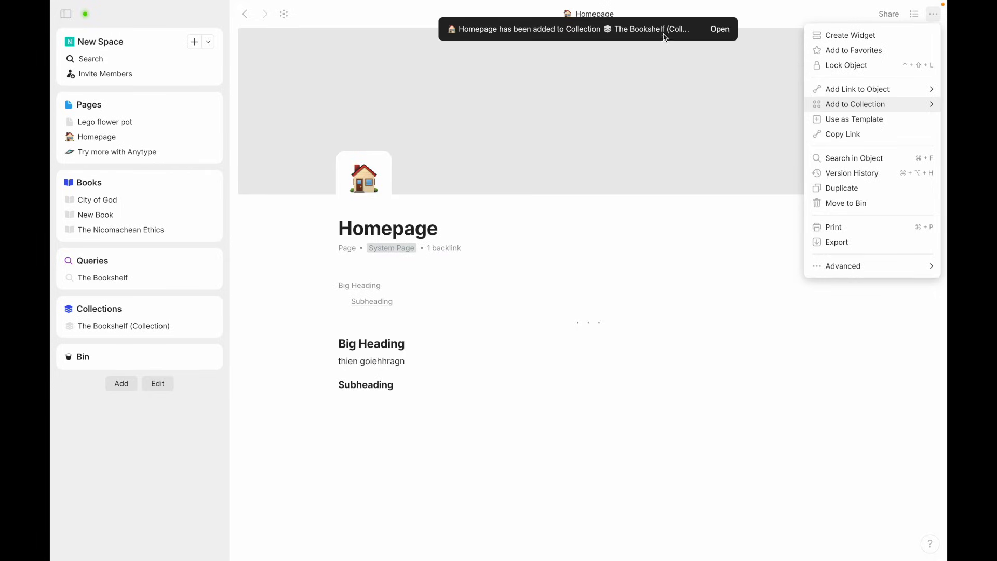
left_click(719, 29)
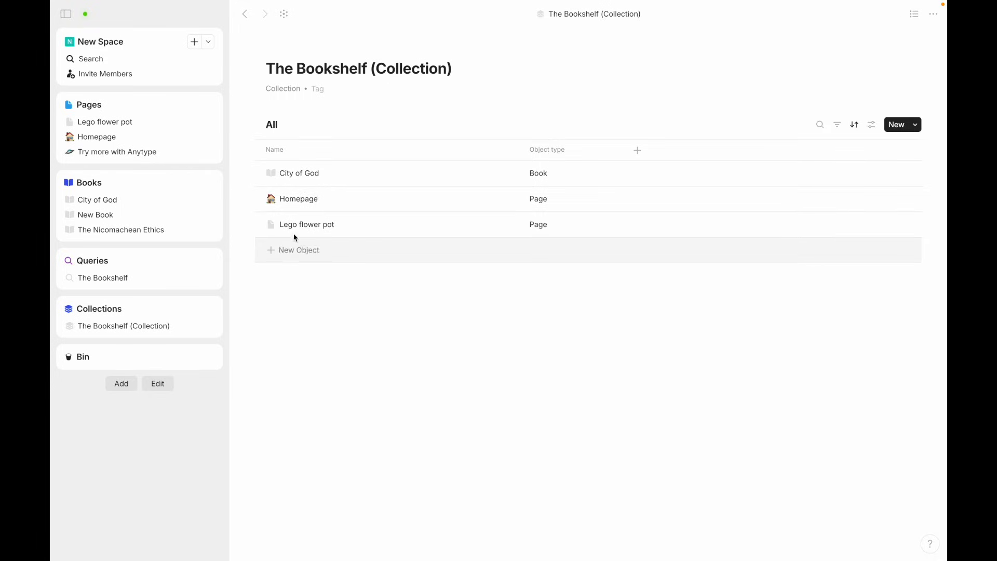
- Add The Nicomachean Ethics to The Bookshelf (Collection) and delete the empty Untitled page from the collection
left_click(291, 252)
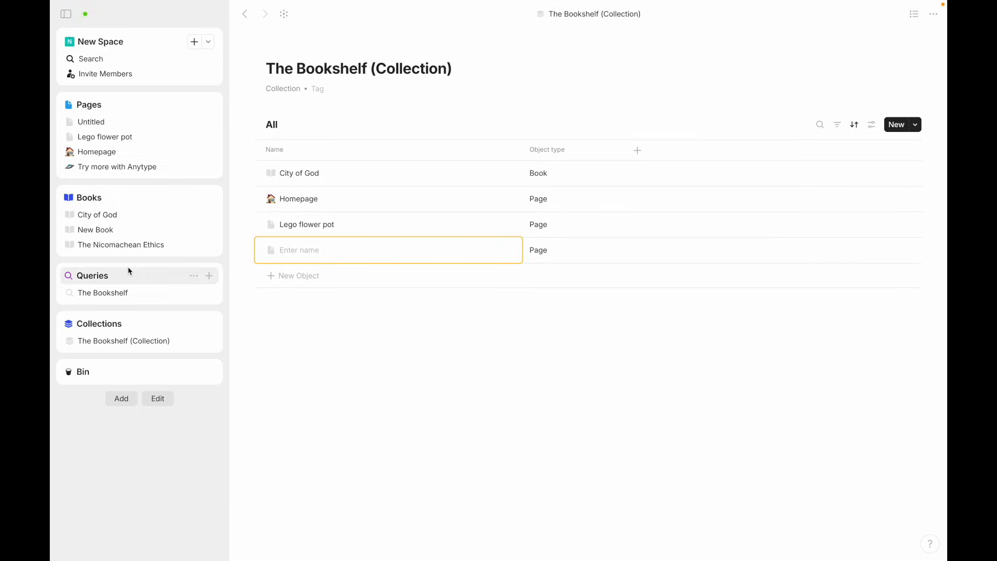
left_click(120, 245)
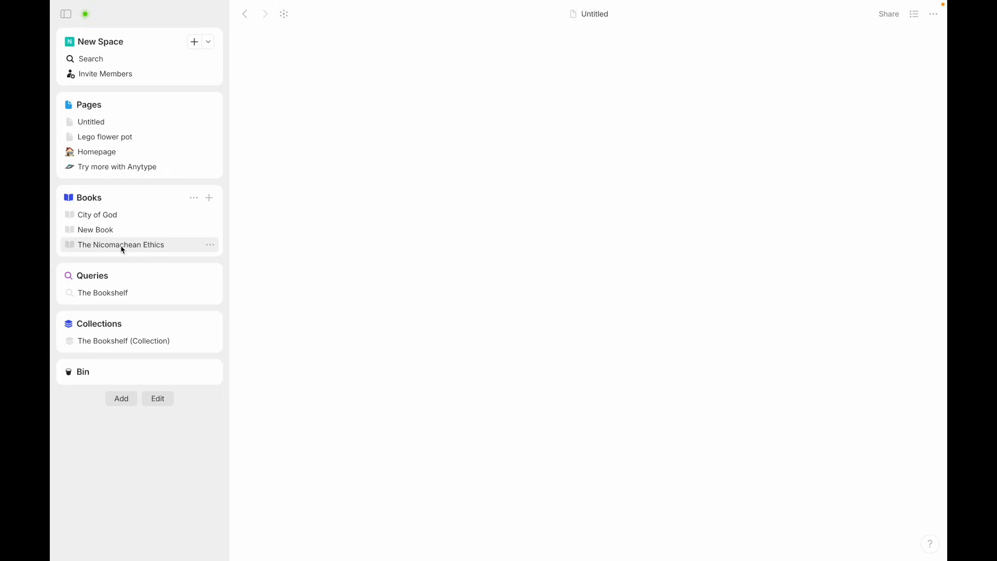
left_click(933, 14)
mouse_move(872, 113)
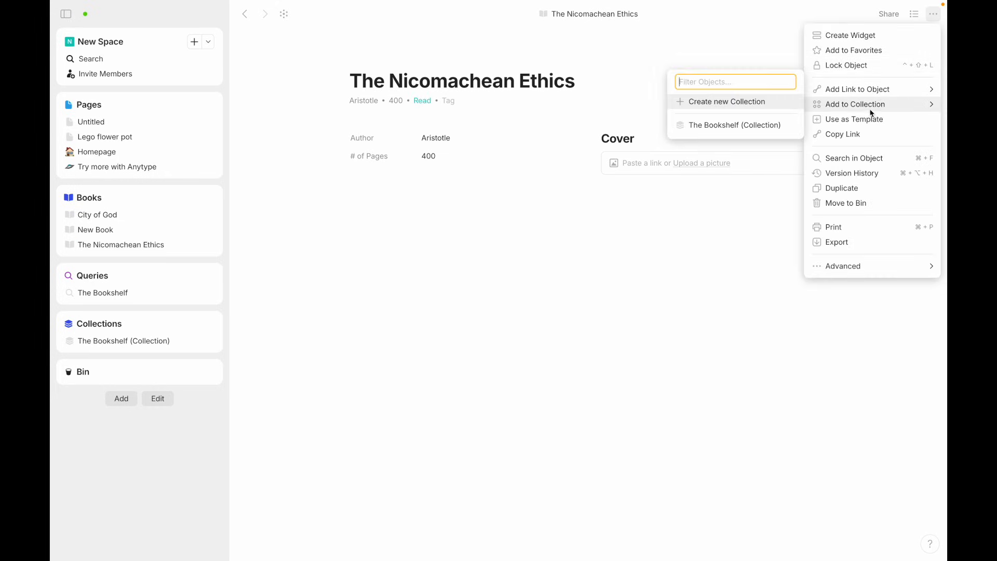
left_click(748, 132)
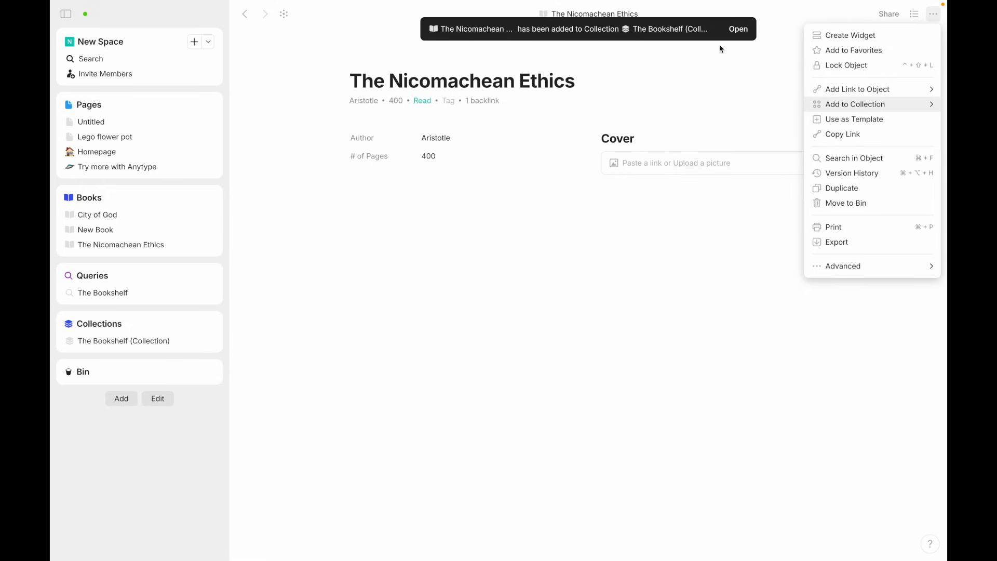
left_click(747, 34)
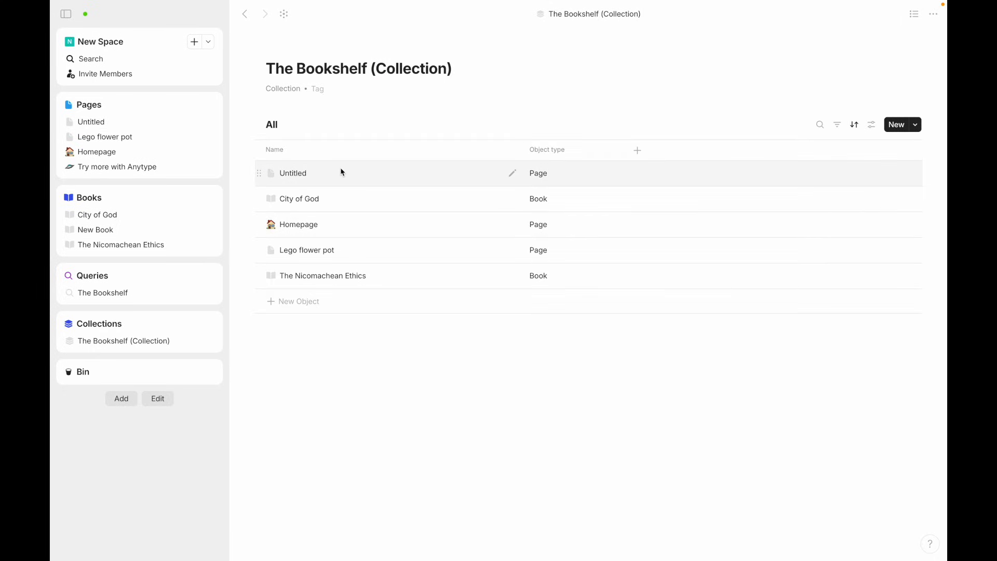
right_click(341, 171)
left_click(376, 363)
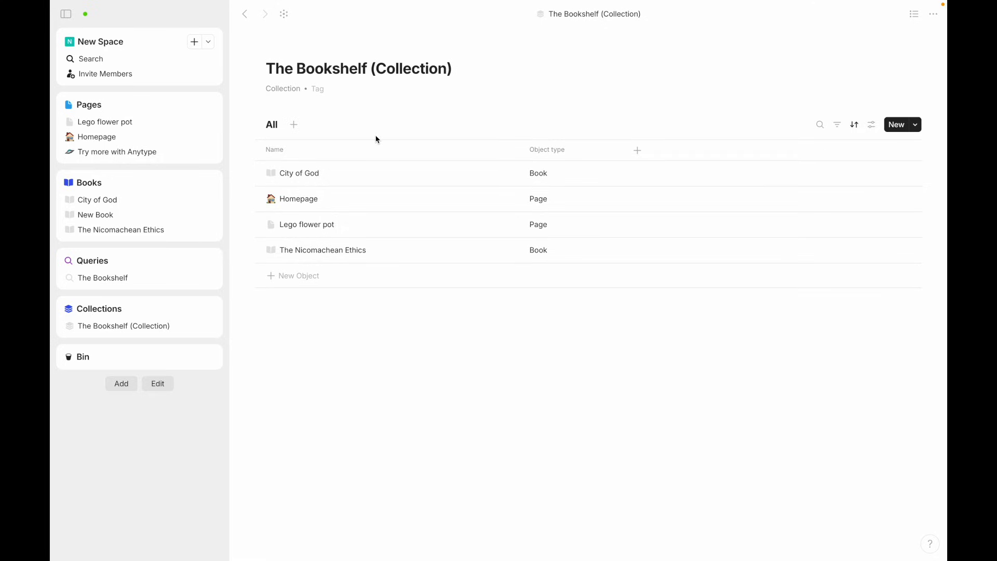
- Examine the filter, sort and view settings available for the All view of The Bookshelf (Collection)
left_click(838, 131)
left_click(837, 131)
left_click(853, 126)
left_click(856, 128)
left_click(872, 124)
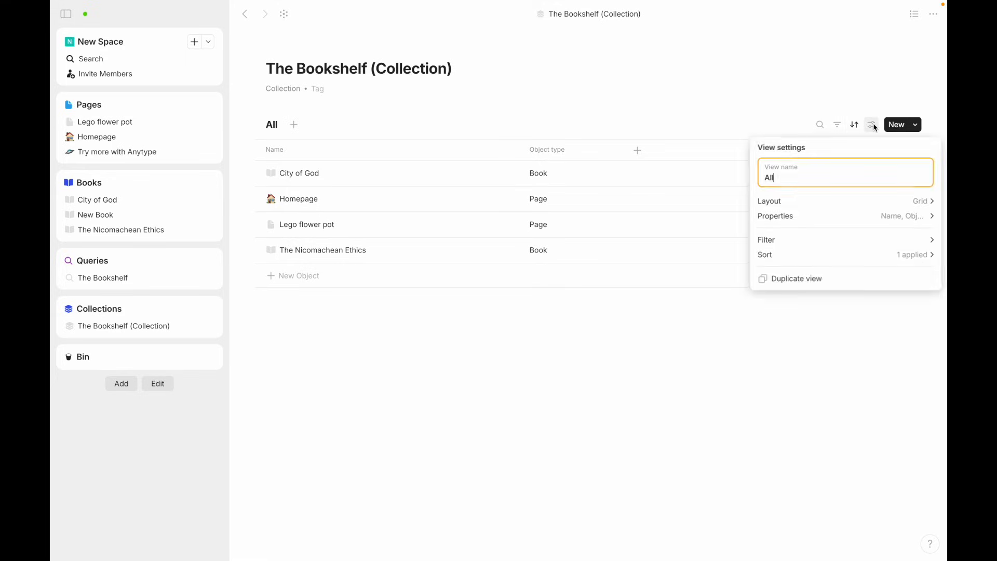
left_click(724, 105)
- Try Book and Task as the collection view's default object type and compare the templates offered for each
left_click(916, 125)
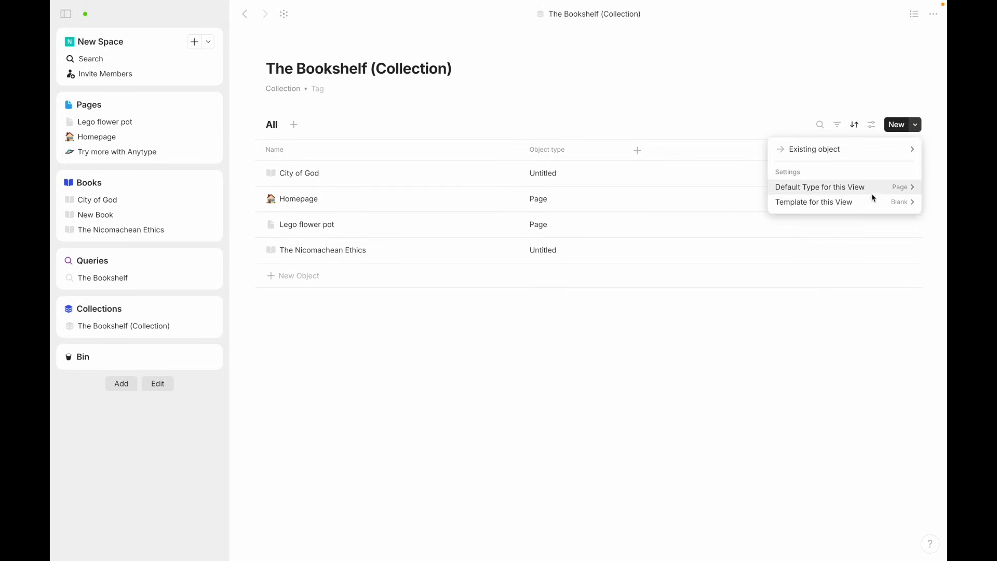
mouse_move(871, 193)
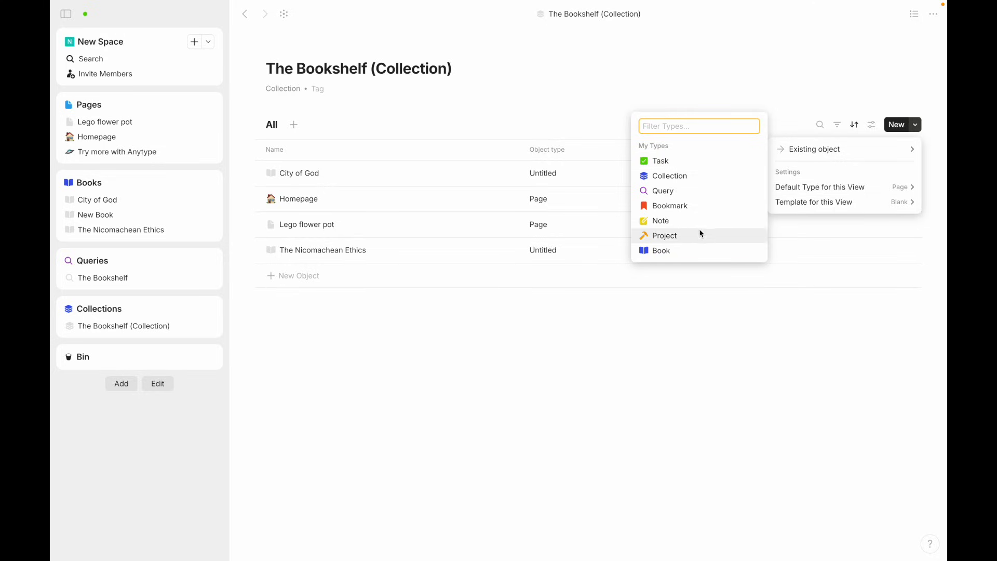
left_click(689, 249)
mouse_move(866, 207)
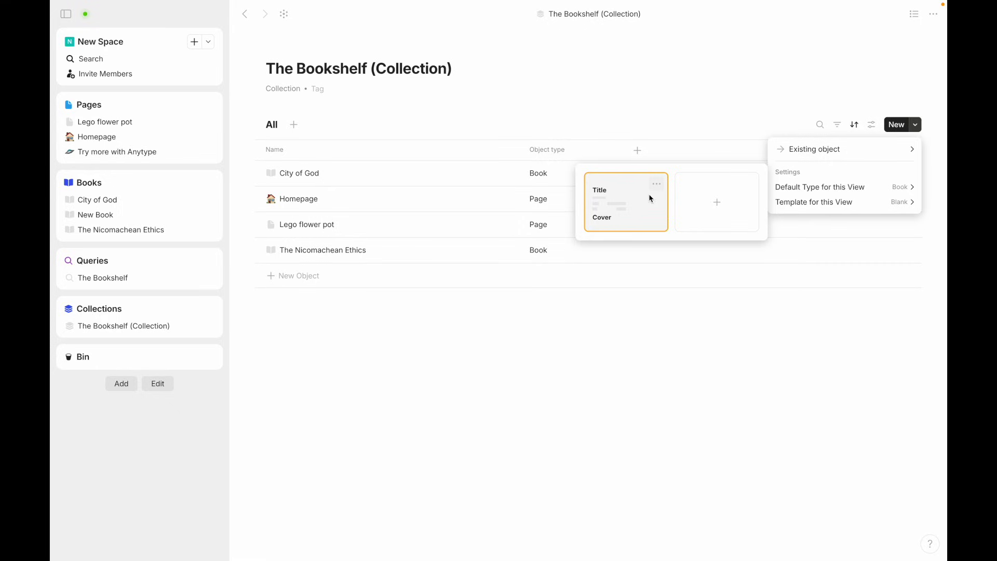
mouse_move(841, 195)
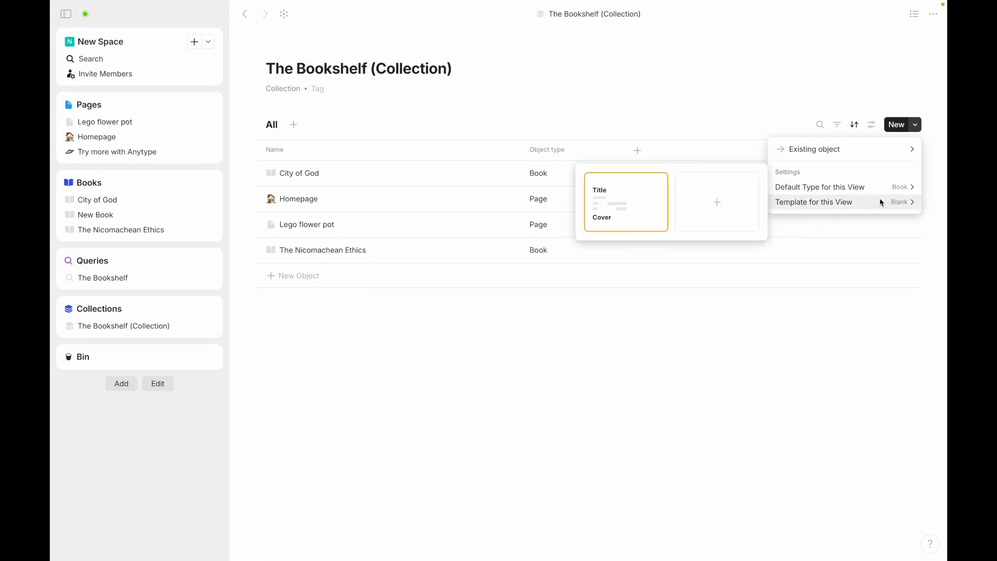
left_click(683, 162)
mouse_move(873, 206)
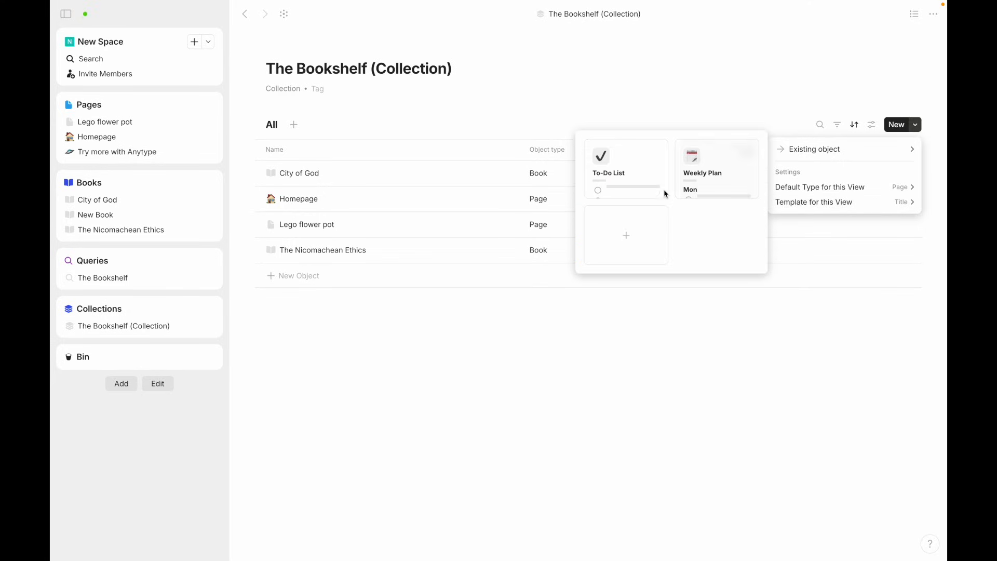
- Set the collection view's default object type to Book with the Title template
mouse_move(746, 174)
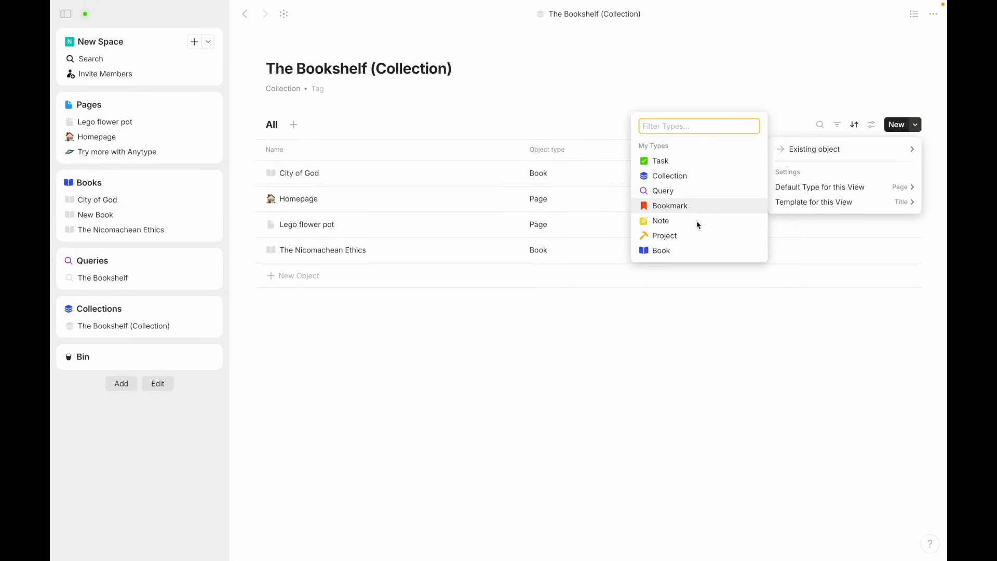
left_click(706, 251)
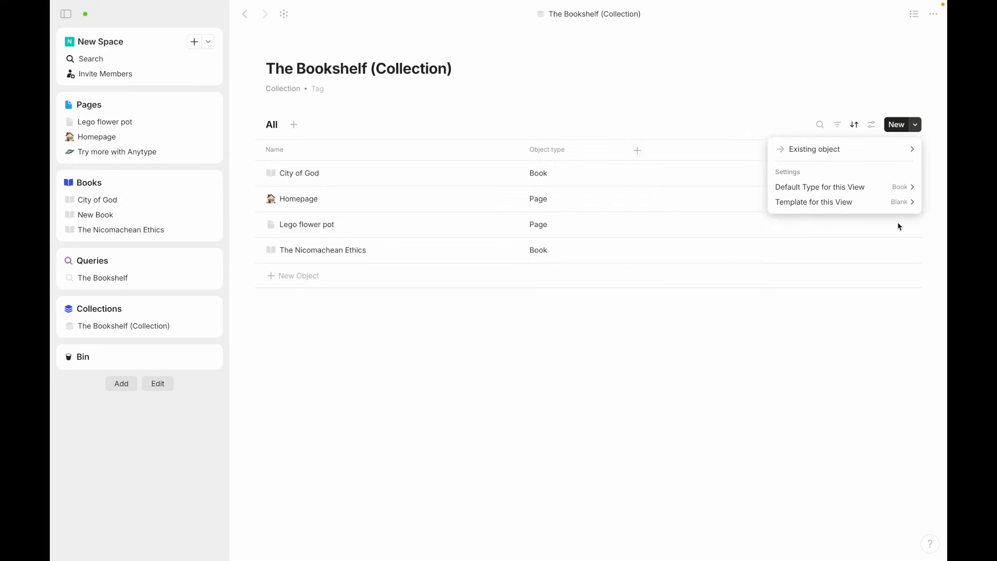
left_click(652, 201)
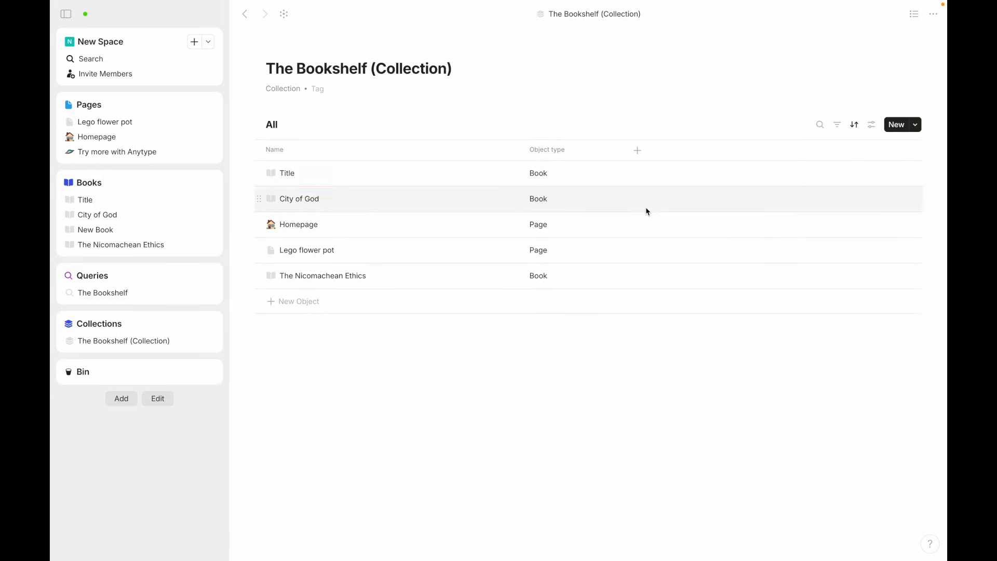
left_click(335, 122)
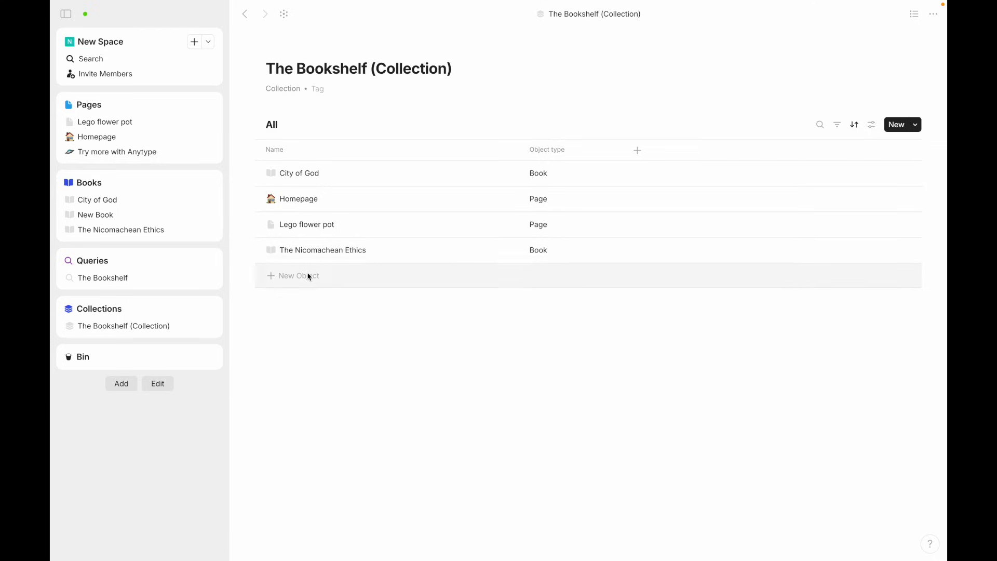
- Unlink the Homepage page from The Bookshelf (Collection) without deleting it from the space
right_click(310, 201)
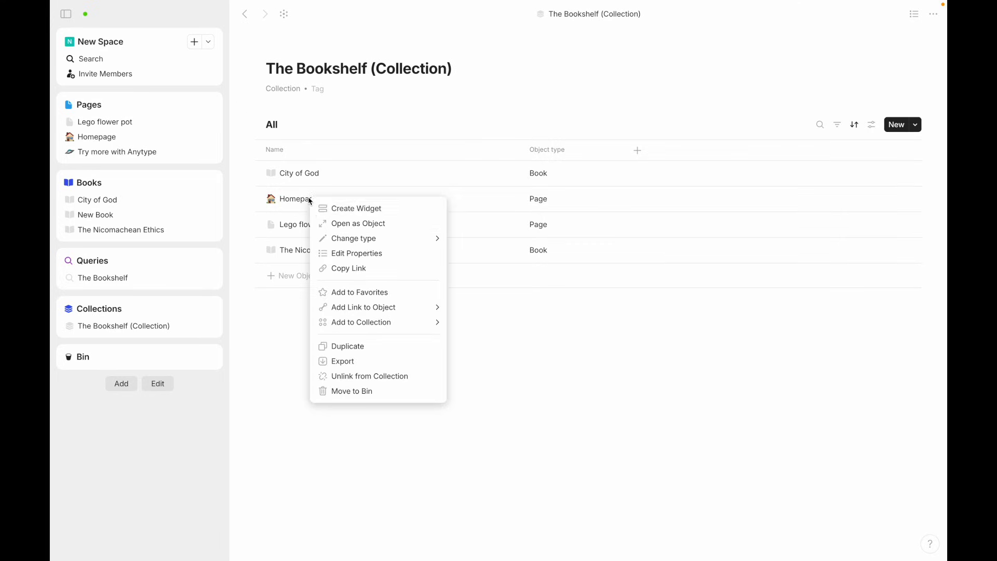
left_click(353, 377)
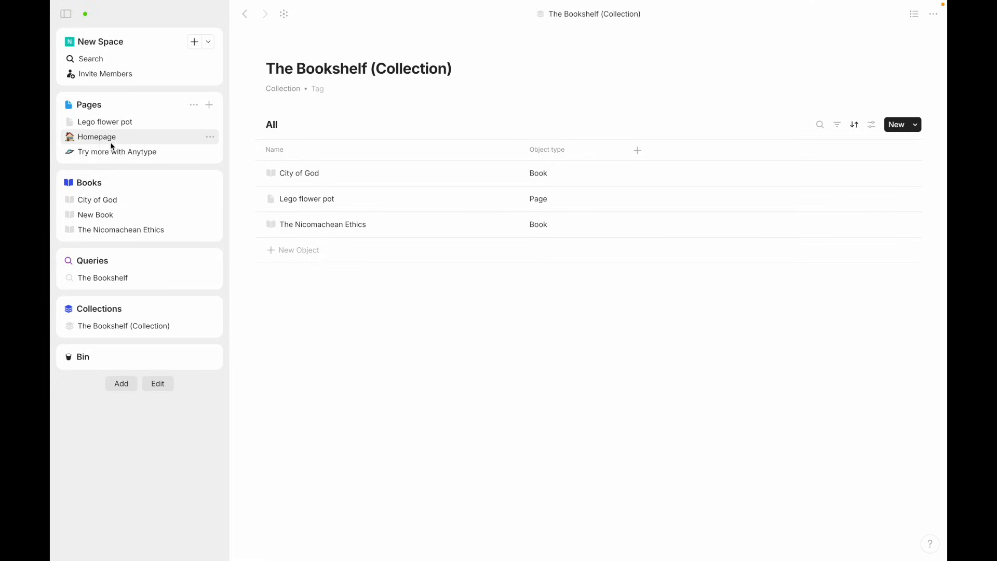
- Create a new book from the Title template in the collection and unlink it from the collection
left_click(289, 250)
left_click(285, 342)
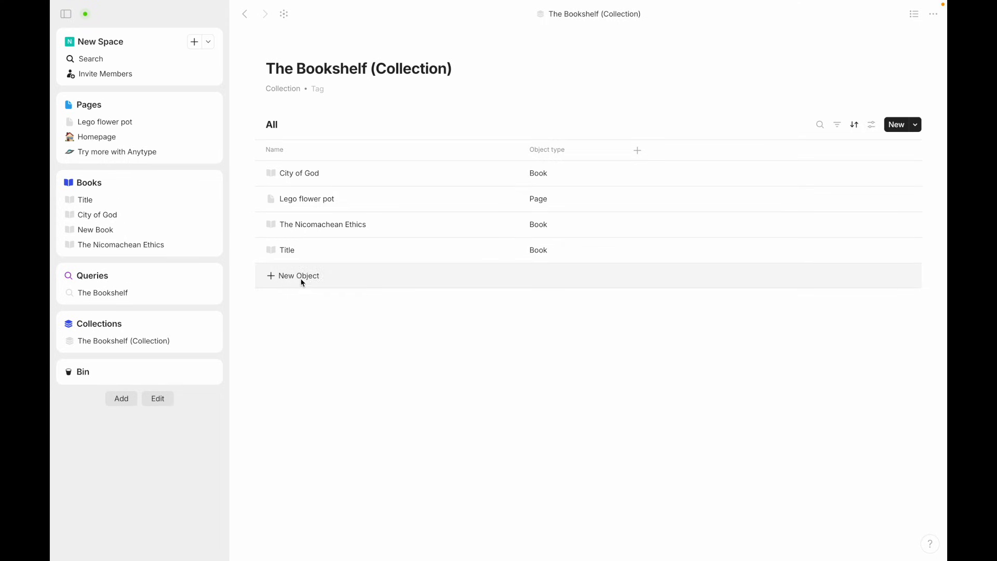
right_click(305, 253)
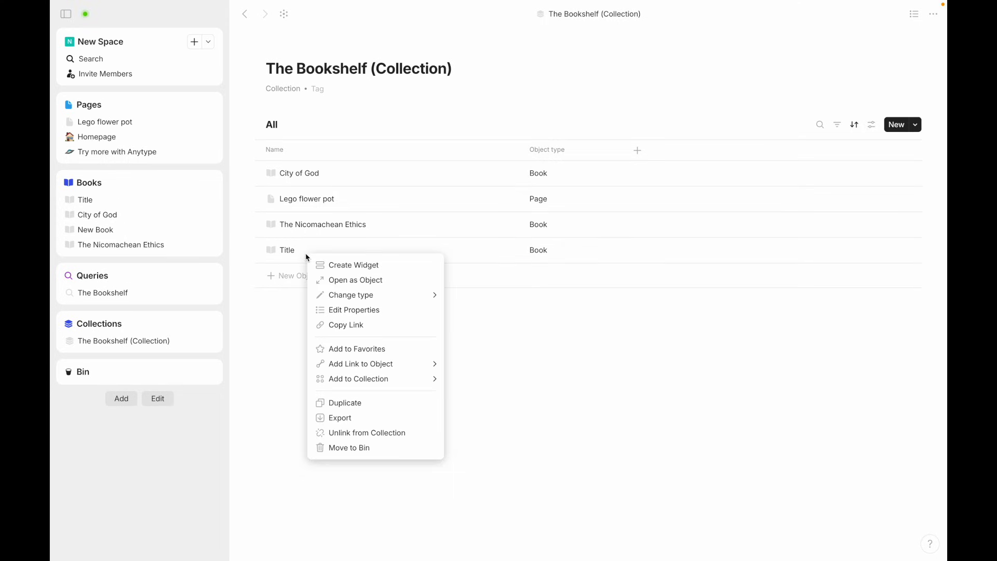
left_click(362, 435)
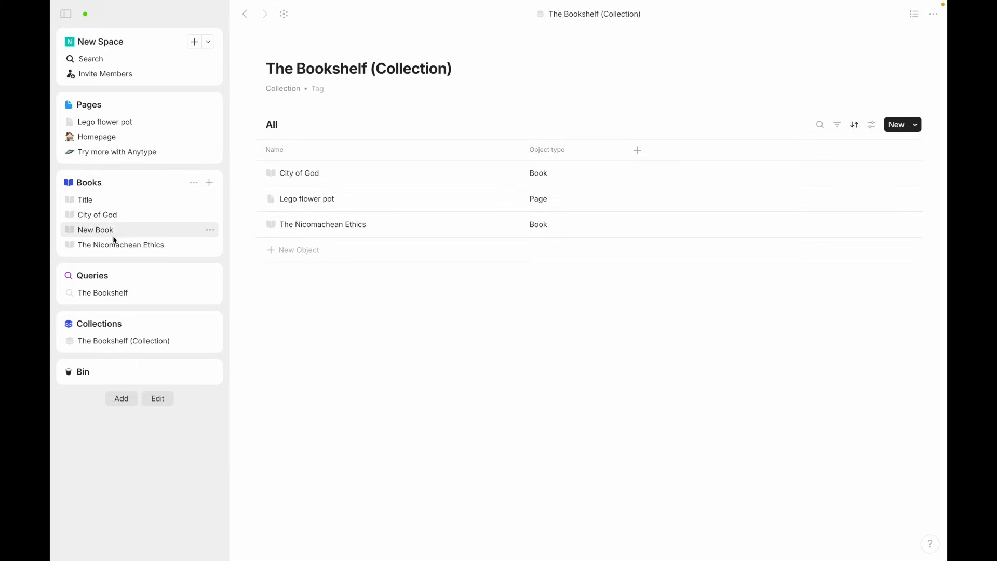
- Move the book named Title to the bin and reopen The Bookshelf (Collection)
left_click(101, 205)
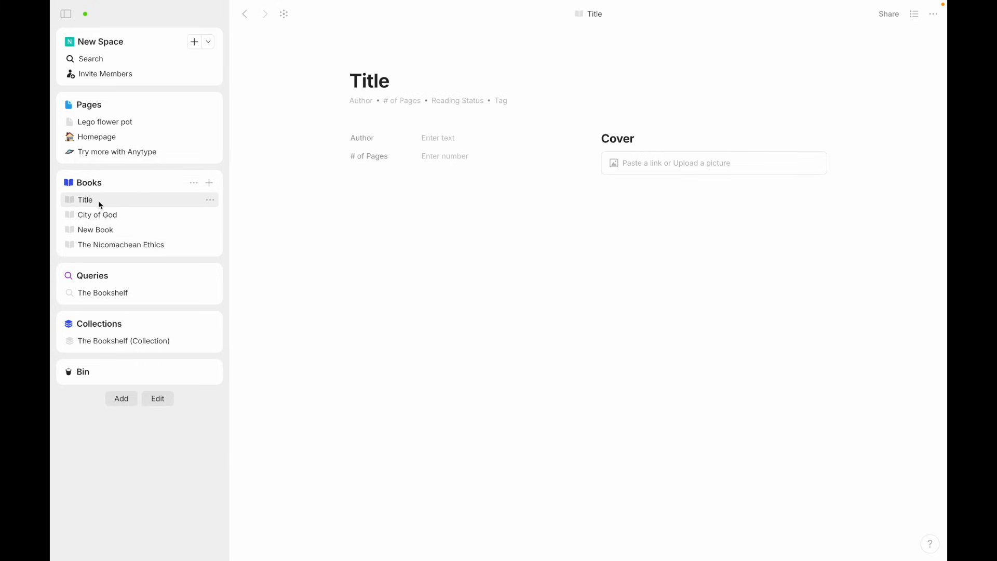
right_click(100, 205)
left_click(162, 337)
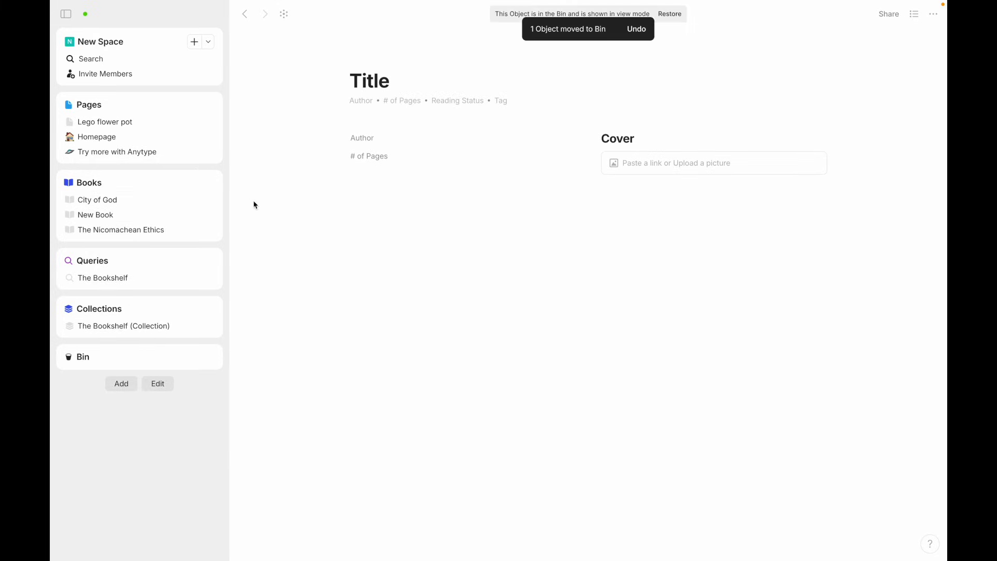
left_click(113, 327)
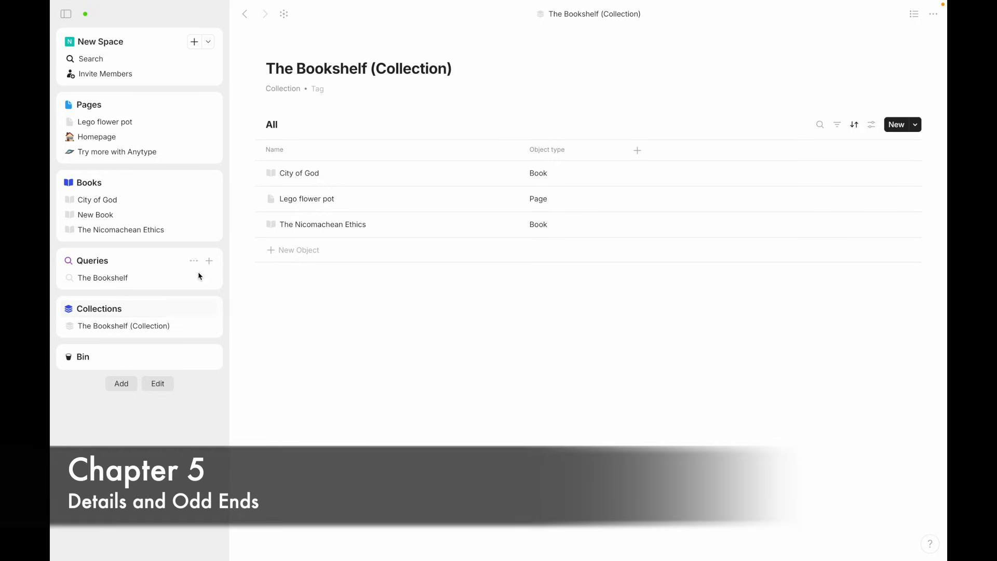
- Try the alternative appearances of the Collections sidebar widget, including the link-only display, and restore its original list of objects
right_click(172, 308)
left_click(212, 338)
right_click(158, 307)
left_click(246, 341)
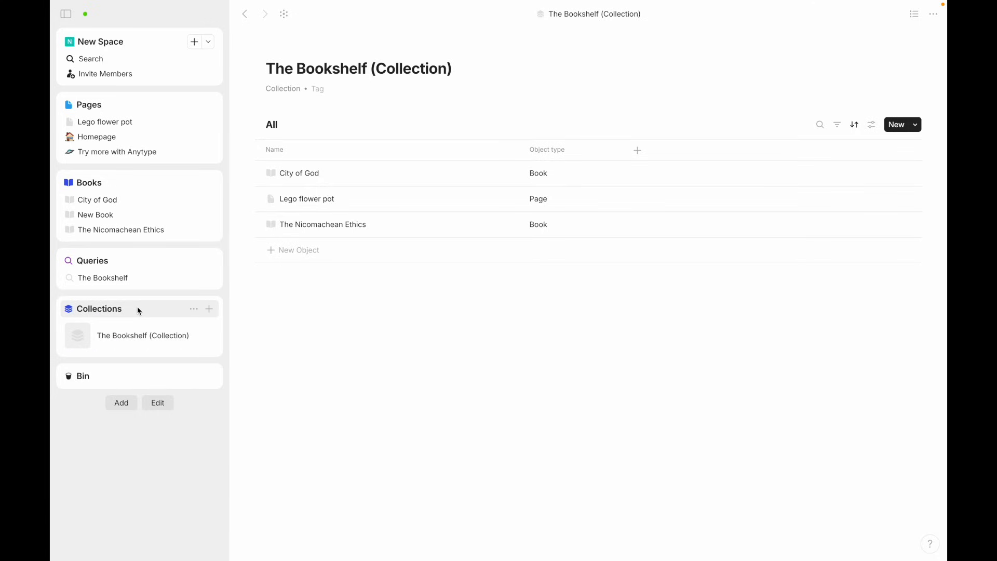
right_click(137, 307)
left_click(249, 338)
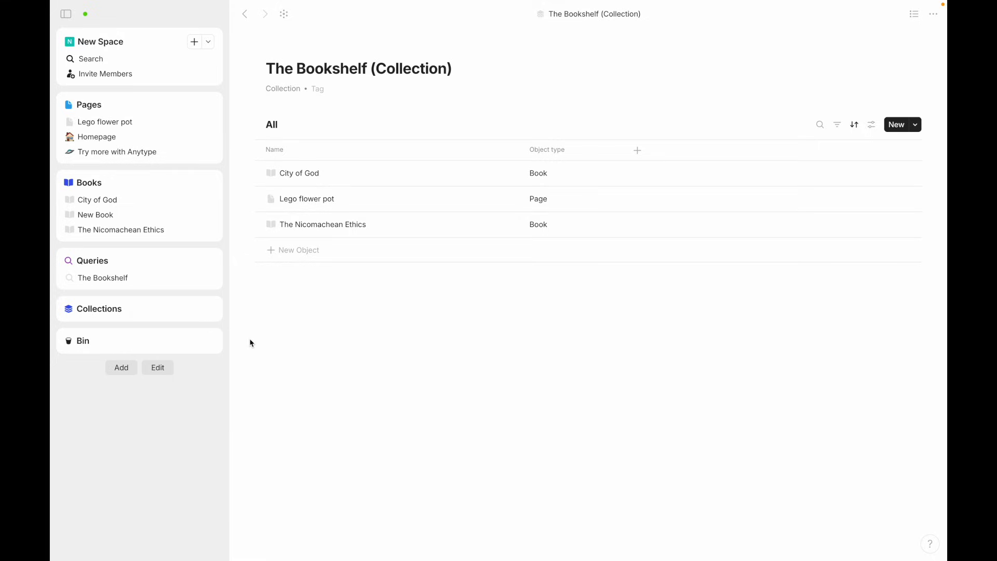
left_click(129, 312)
right_click(129, 313)
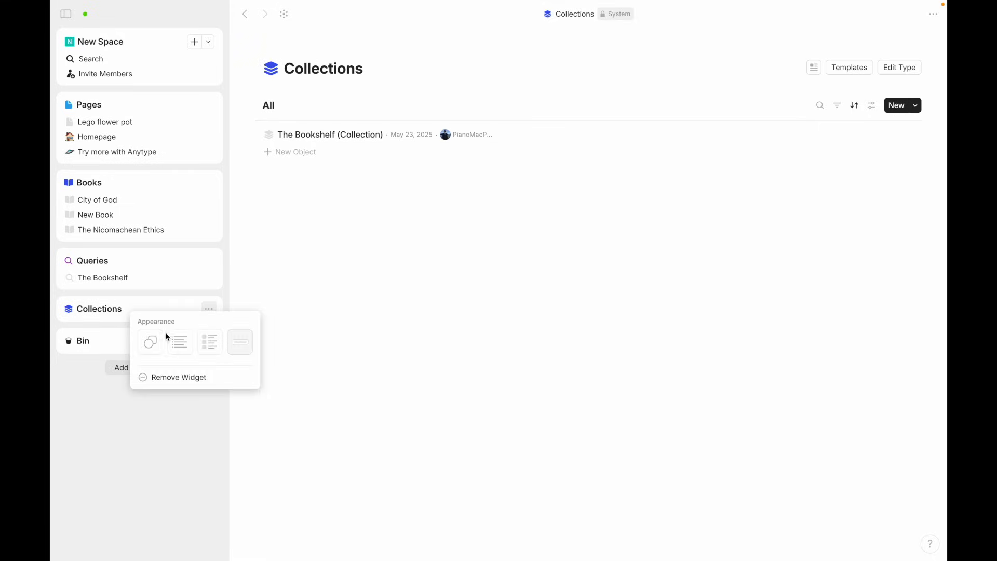
left_click(153, 342)
right_click(151, 310)
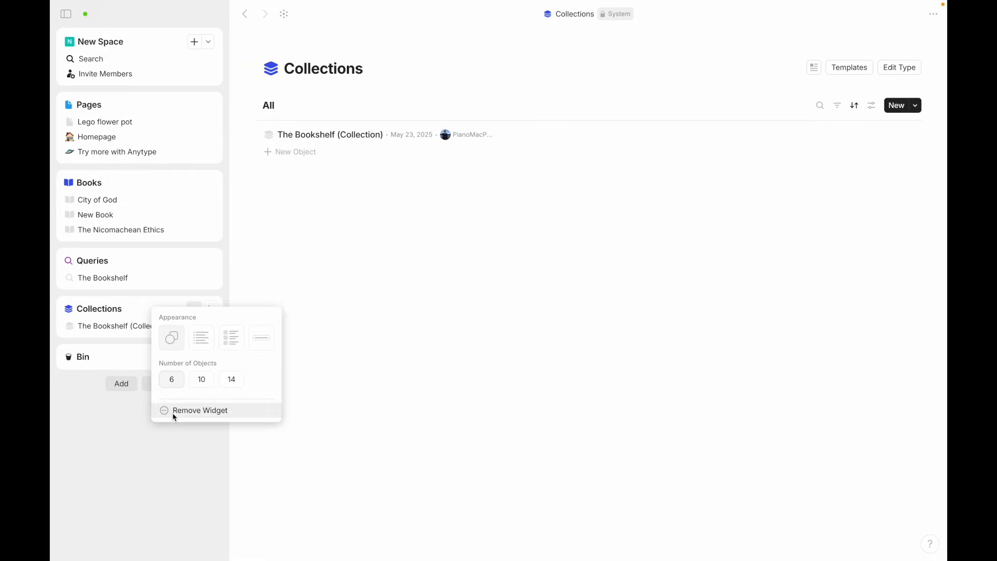
- Try reordering the Queries widget in the sidebar and add a Favorites widget
left_click(150, 383)
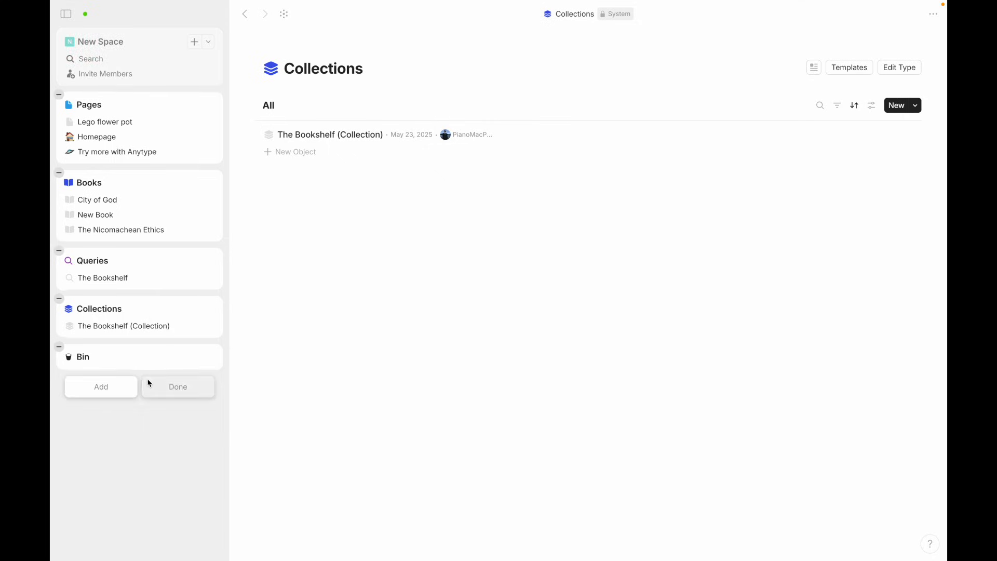
left_click_drag(110, 253, 111, 340)
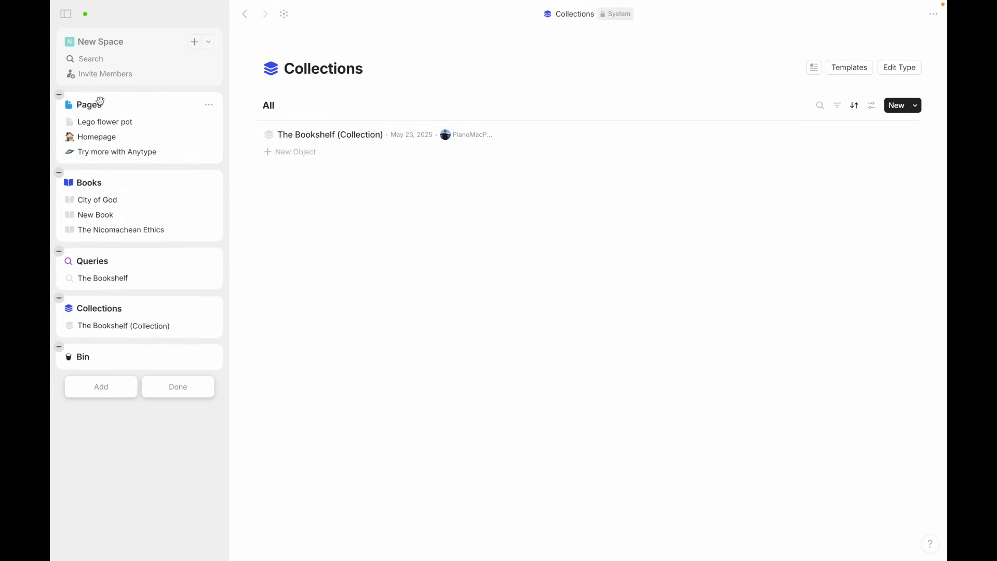
left_click(108, 399)
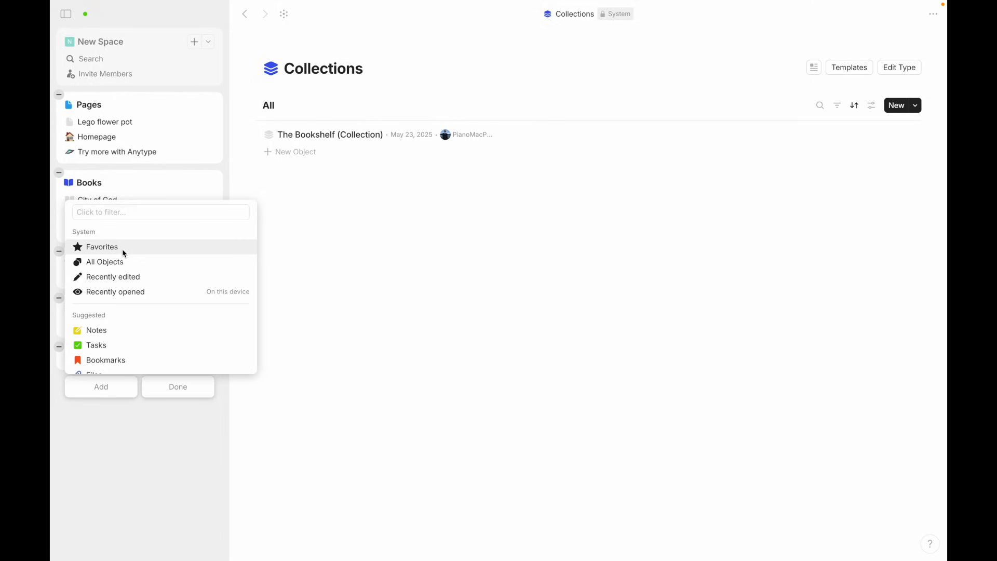
left_click(123, 251)
- Add an All Objects widget to the sidebar, view its list of pages and return to the widgets
left_click(122, 433)
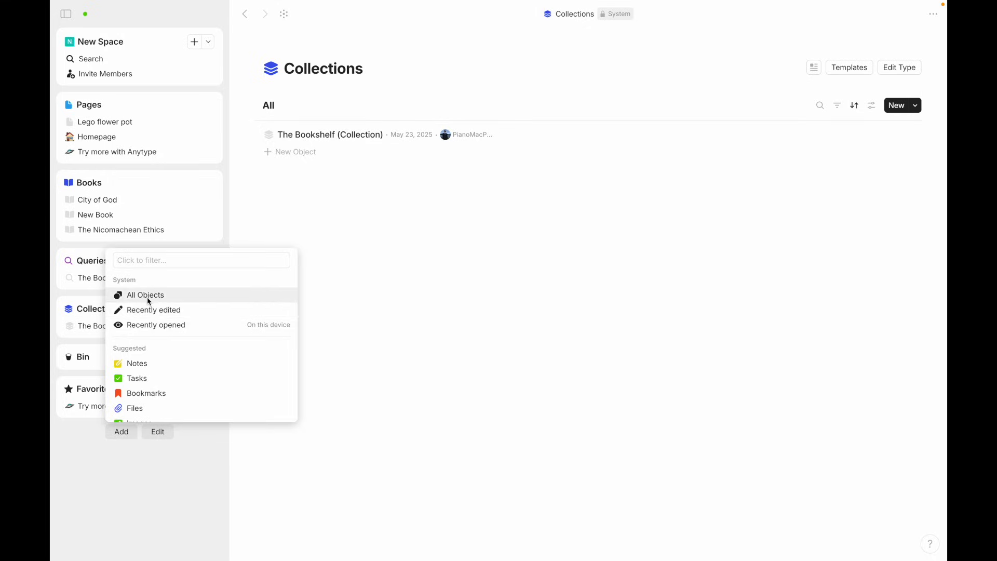
left_click(147, 296)
left_click(125, 441)
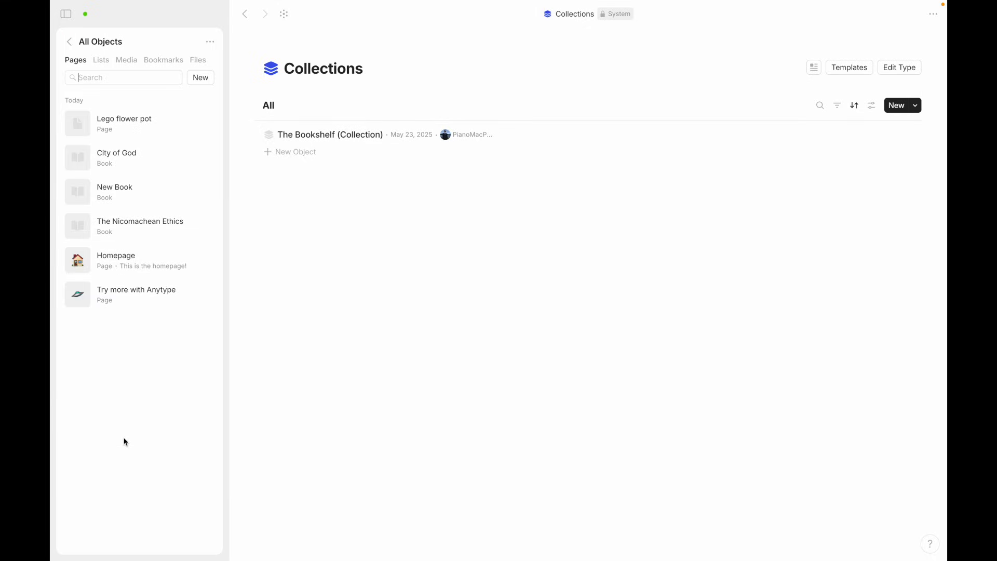
left_click(68, 42)
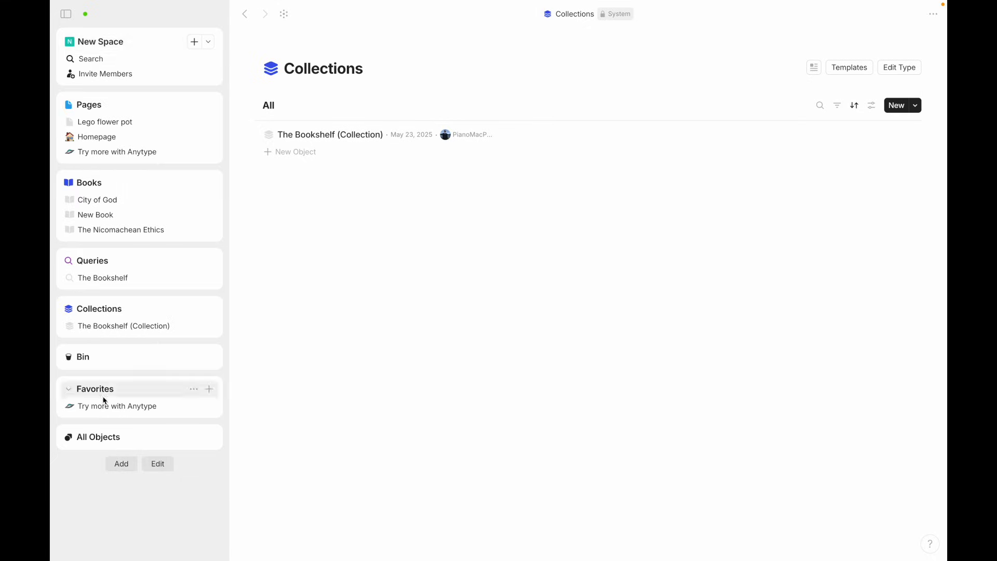
- Add the Homepage page as a sidebar widget, show it as a plain link only, and move it above the Pages widget
left_click(121, 464)
scroll(170, 377, "down", 5)
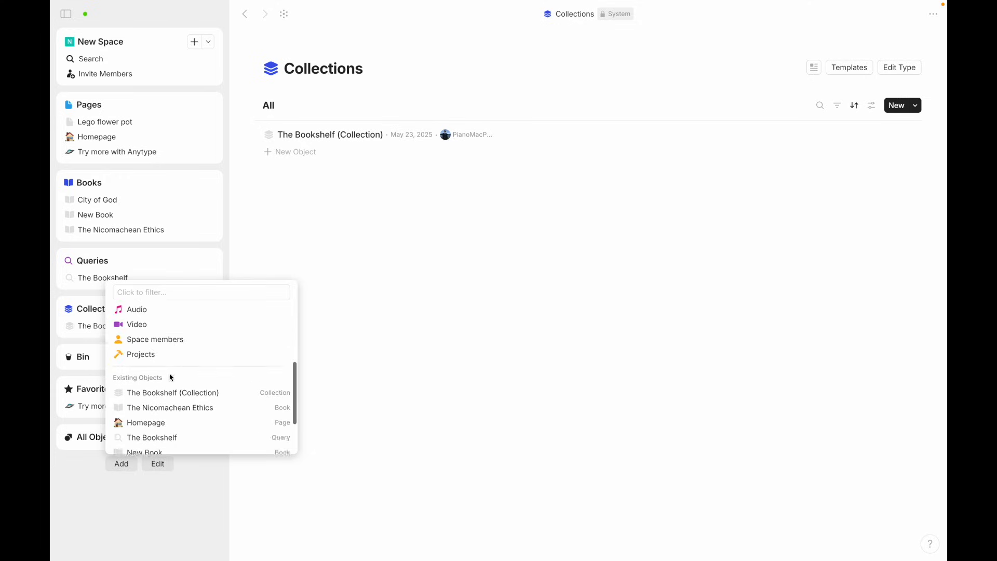
left_click(167, 354)
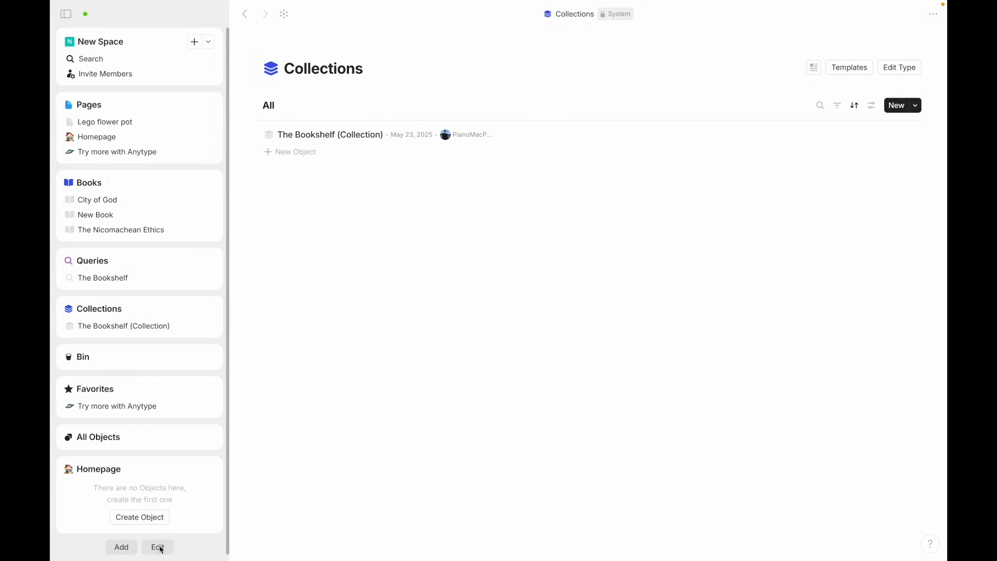
right_click(152, 469)
left_click(201, 496)
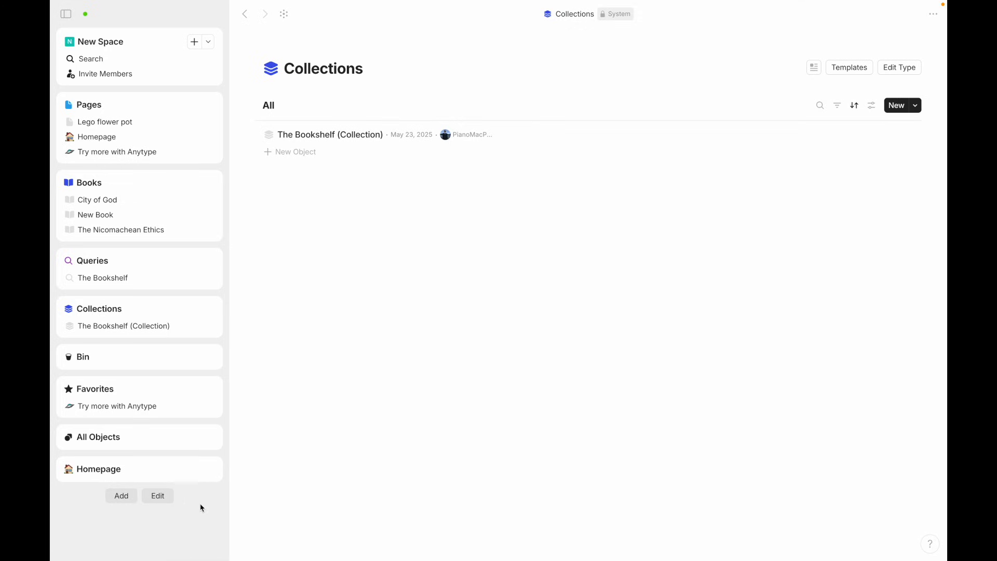
left_click(157, 494)
left_click_drag(125, 464, 106, 104)
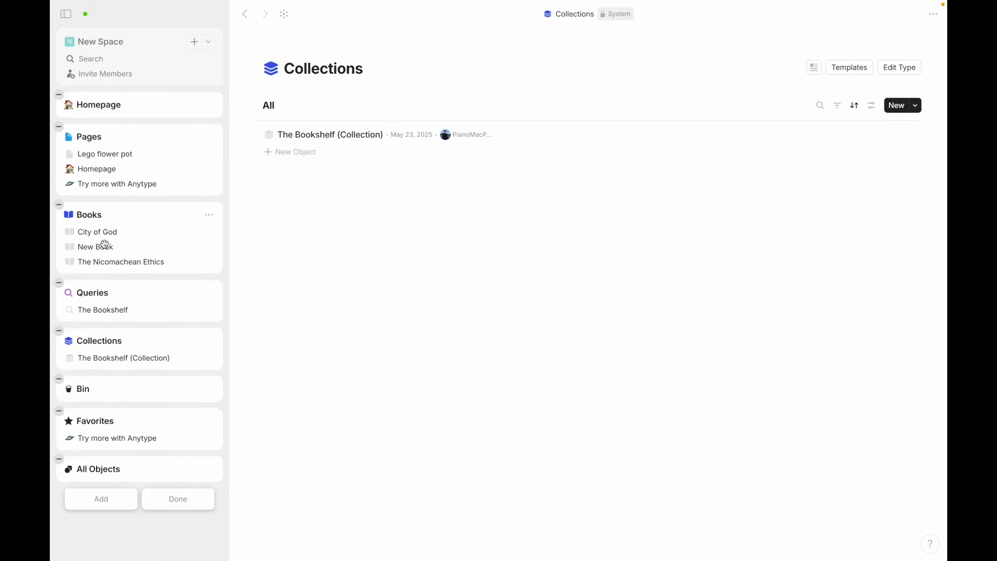
- Remove the Favorites and All Objects widgets from the sidebar and finish editing the widgets
left_click(60, 410)
left_click(60, 411)
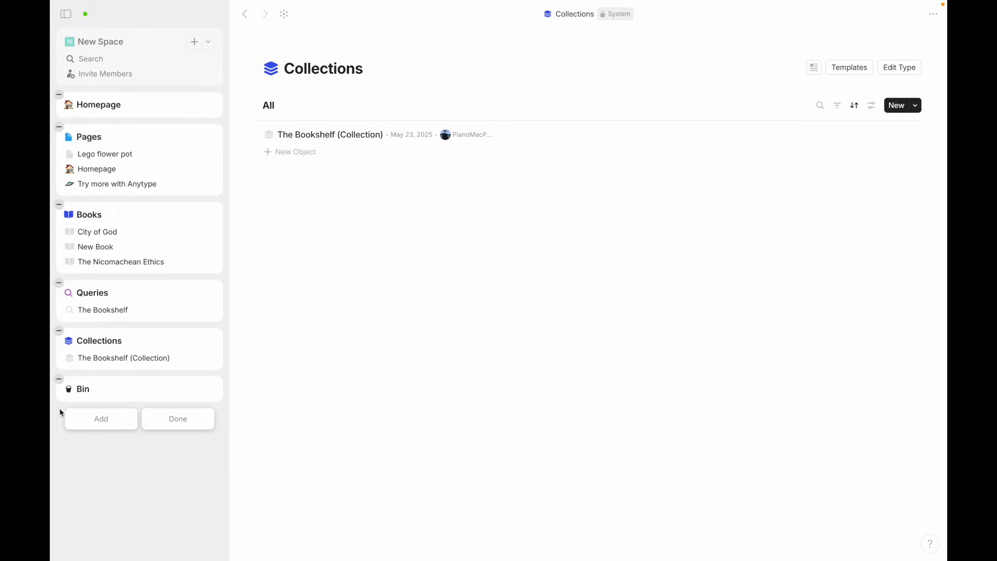
left_click(165, 419)
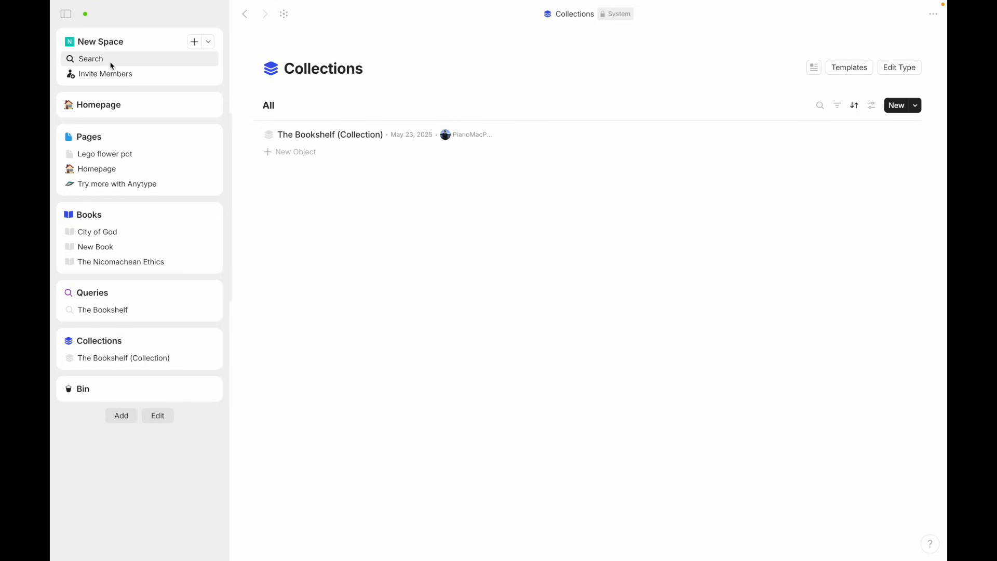
- Look through the Object Types and Properties lists in the New Space settings
left_click(108, 46)
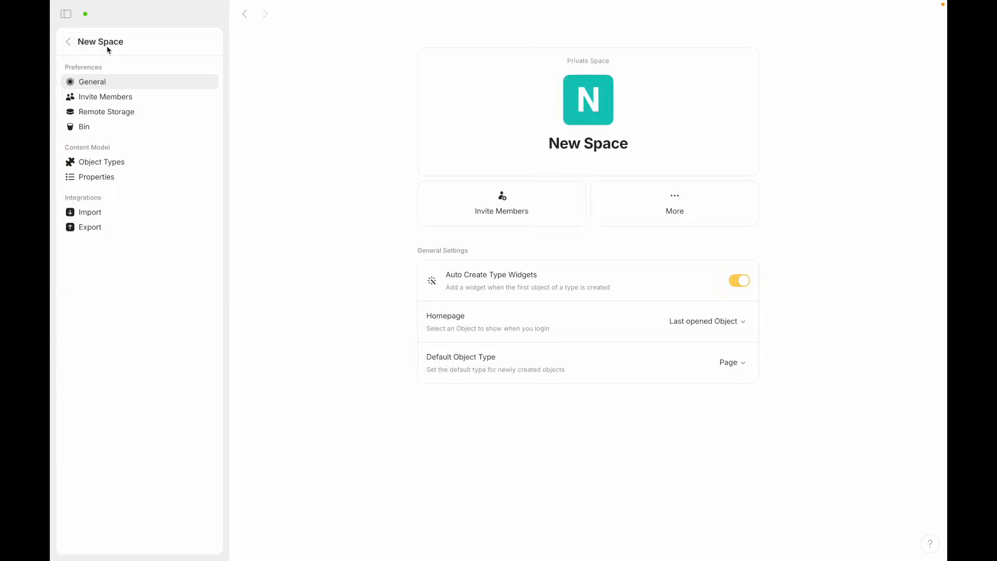
left_click(103, 164)
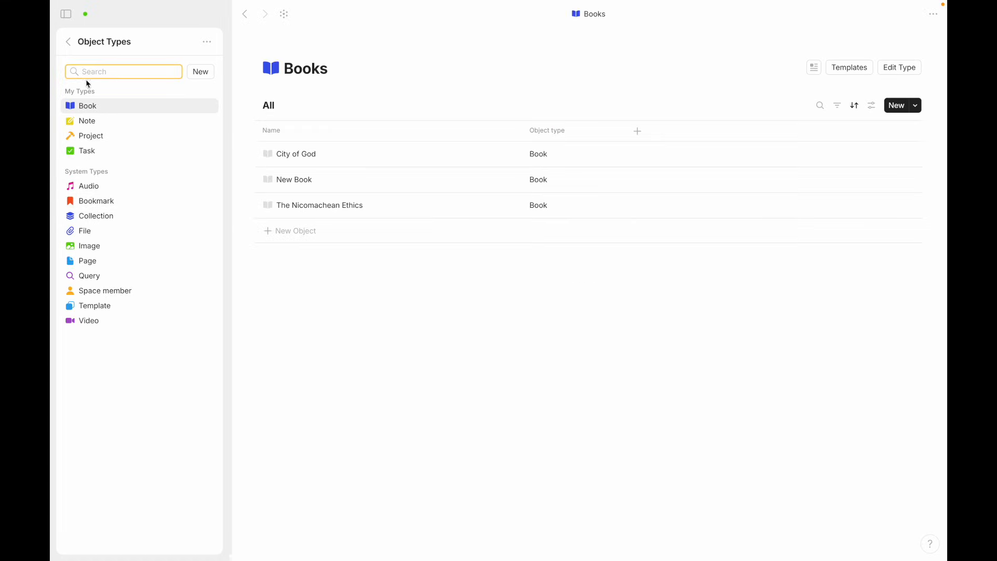
left_click(69, 42)
left_click(93, 176)
left_click(70, 41)
left_click(104, 162)
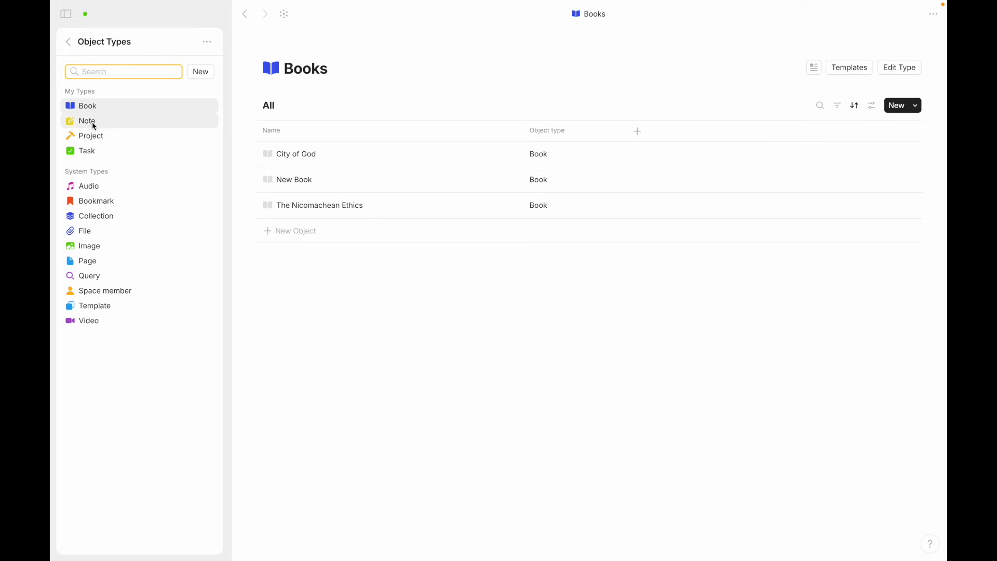
- Examine the Project object type's available actions, layout and properties without changing anything
right_click(90, 135)
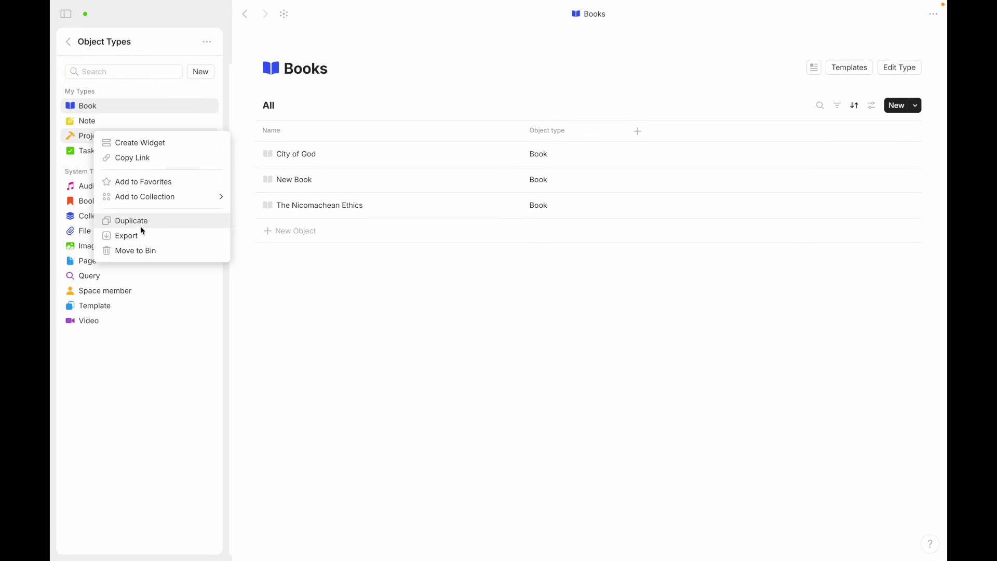
left_click(78, 144)
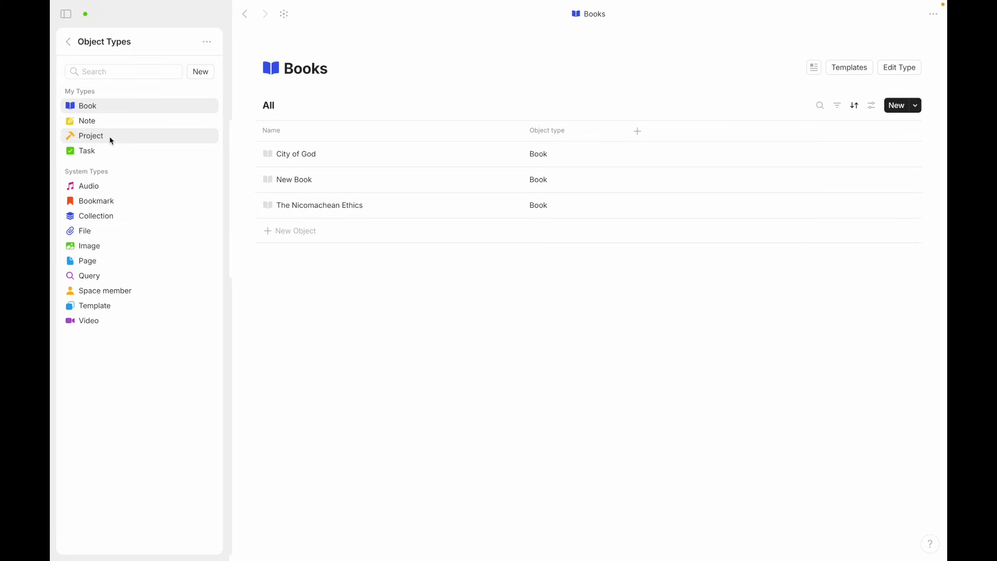
left_click(108, 138)
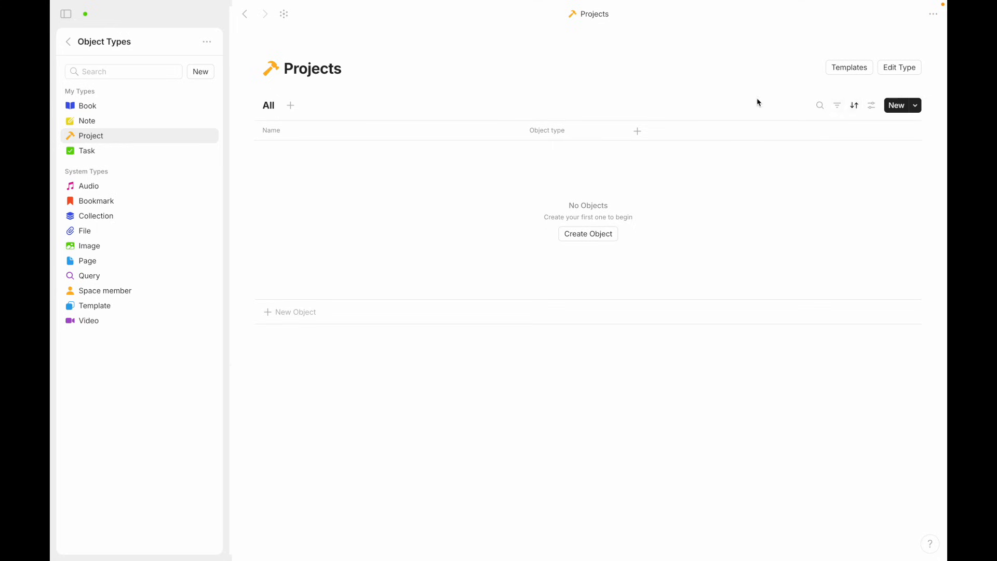
left_click(901, 69)
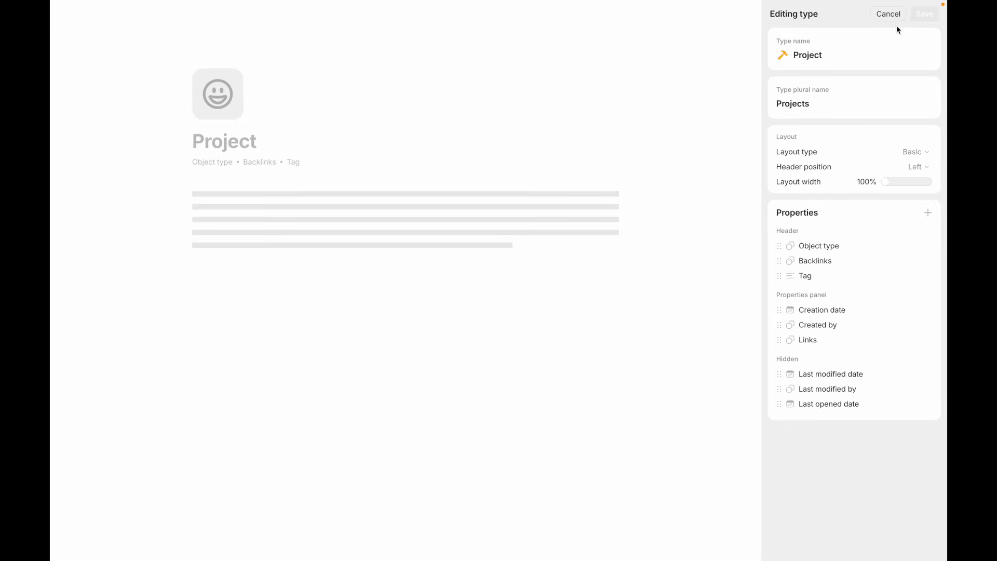
left_click(889, 14)
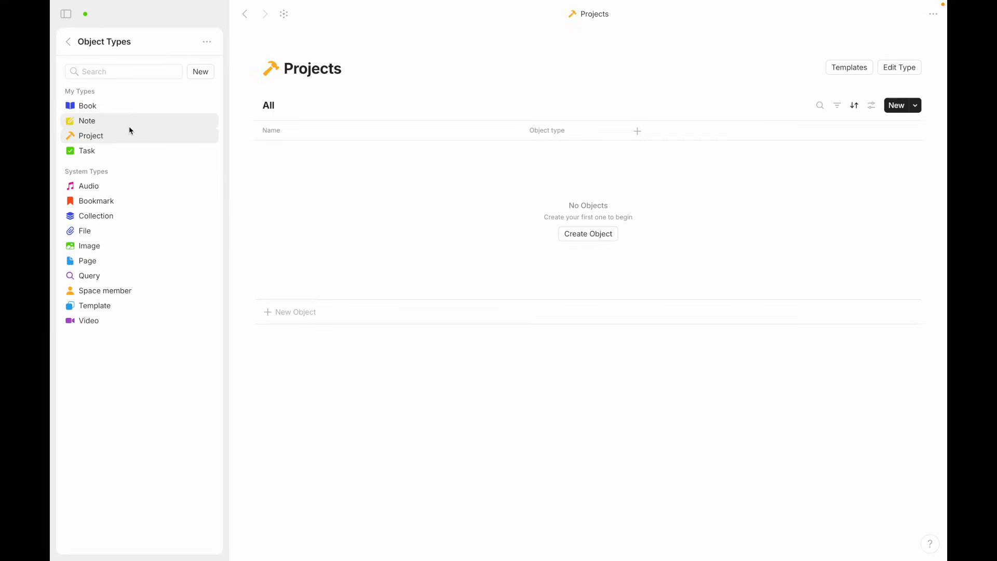
- Move the Project object type to the bin and open the Audio system type
right_click(115, 137)
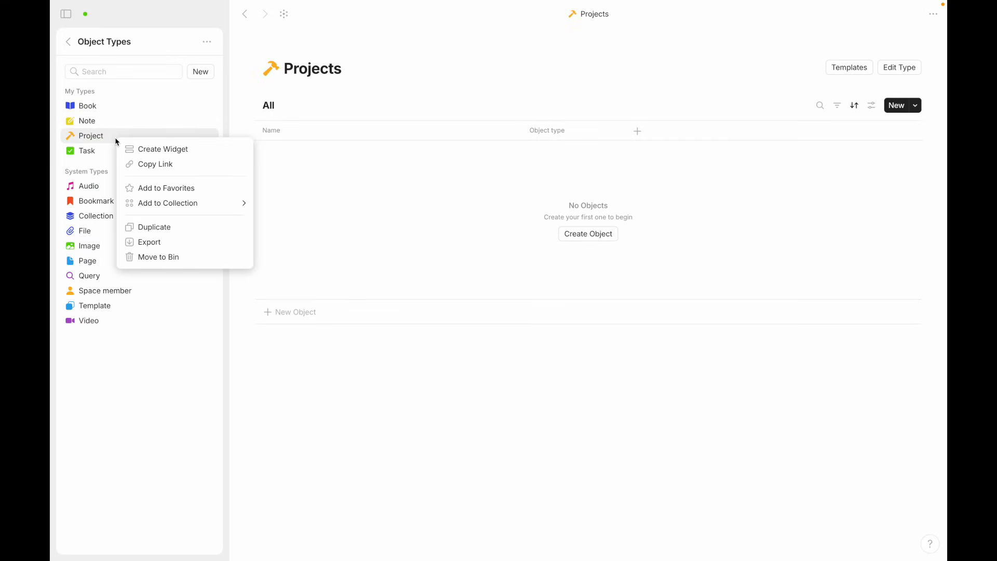
left_click(164, 258)
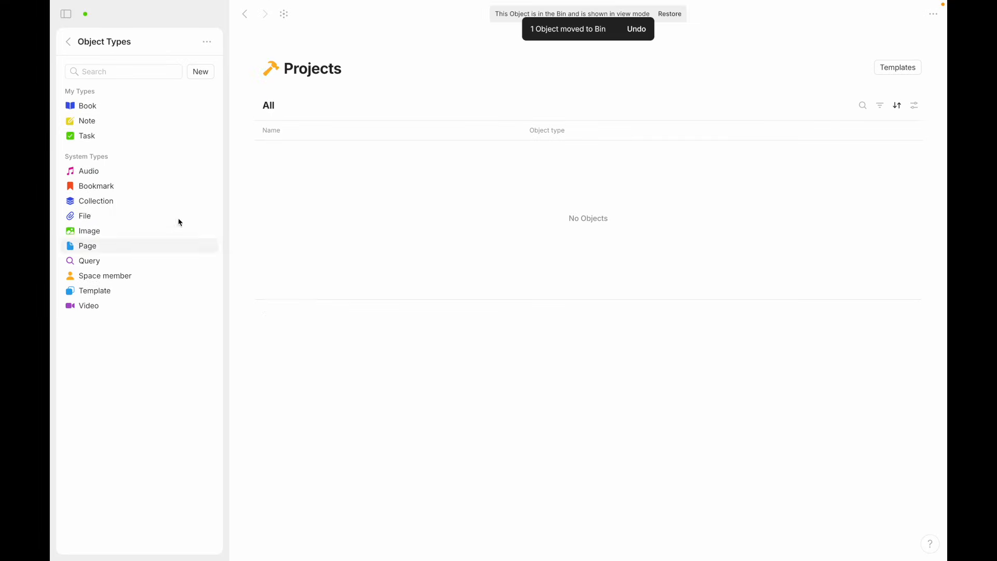
left_click(102, 174)
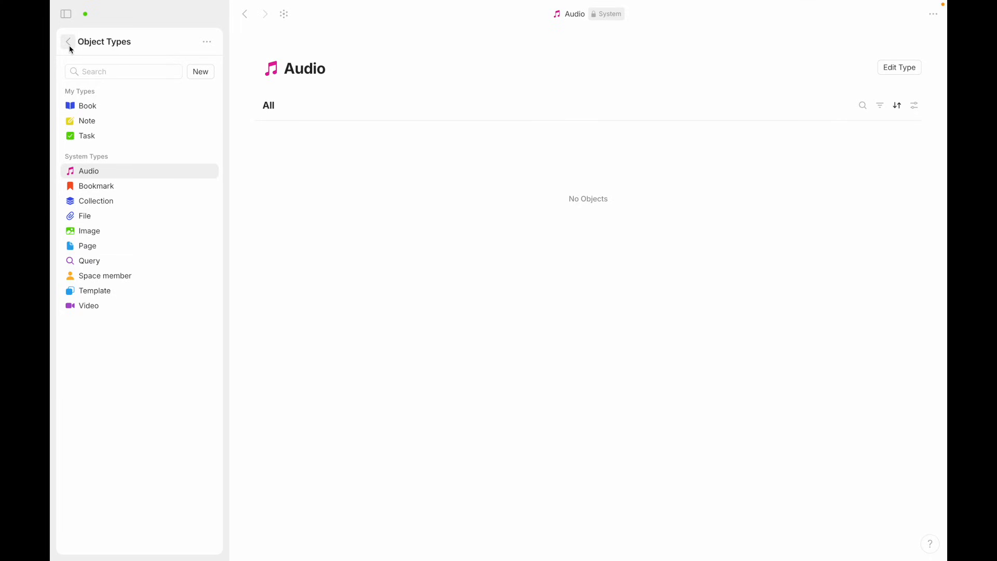
- Browse the custom and system properties of the space and view the Album property's details
left_click(68, 41)
left_click(101, 177)
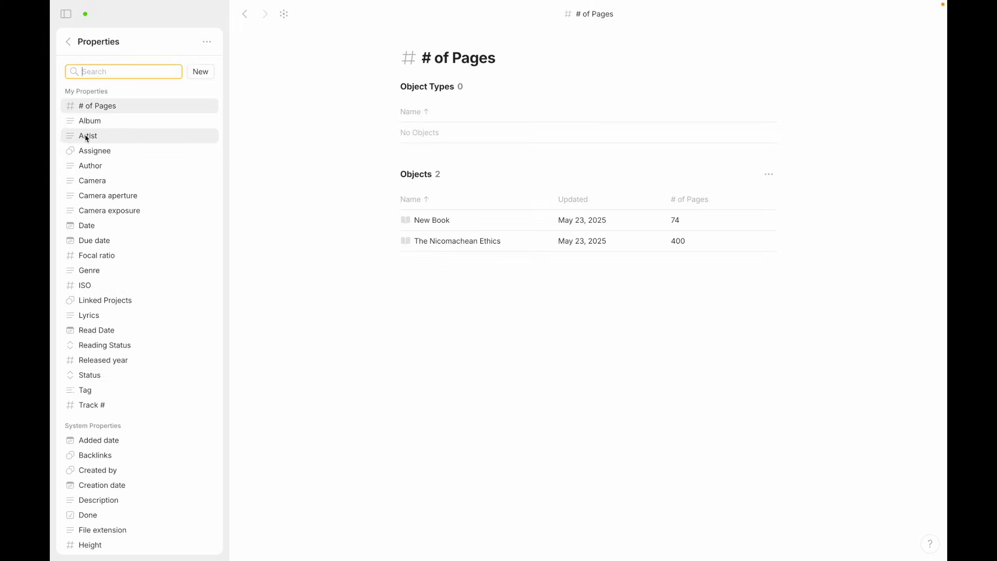
scroll(96, 238, "down", 3)
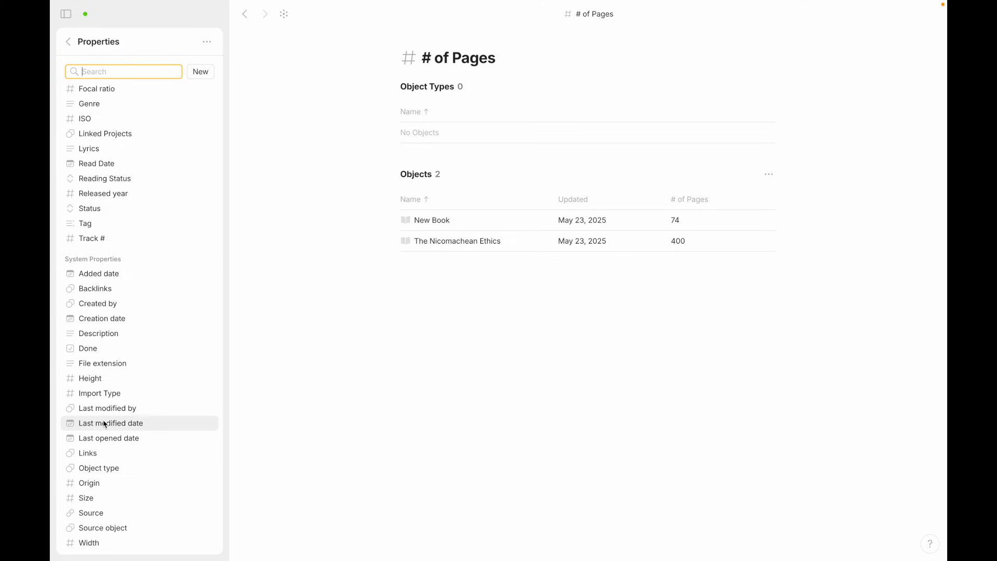
scroll(131, 296, "up", 3)
left_click(102, 121)
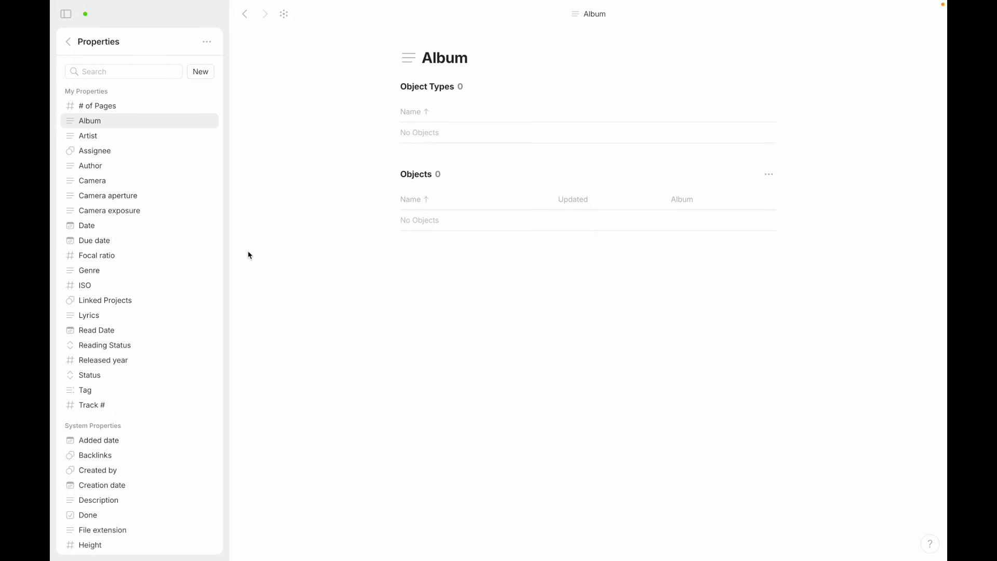
- Return to the object types and examine the Audio system type's properties and available actions
left_click(69, 41)
left_click(96, 161)
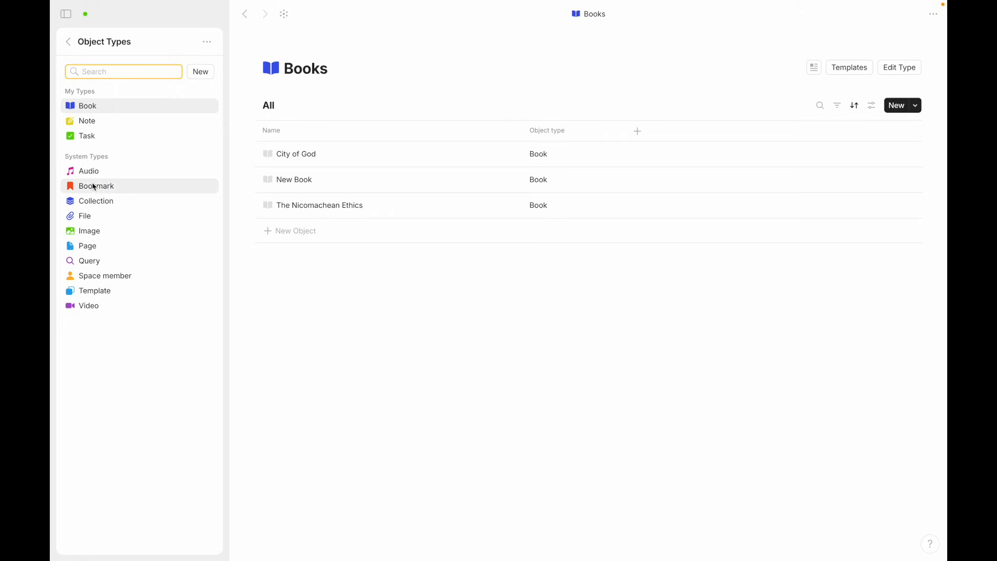
left_click(89, 172)
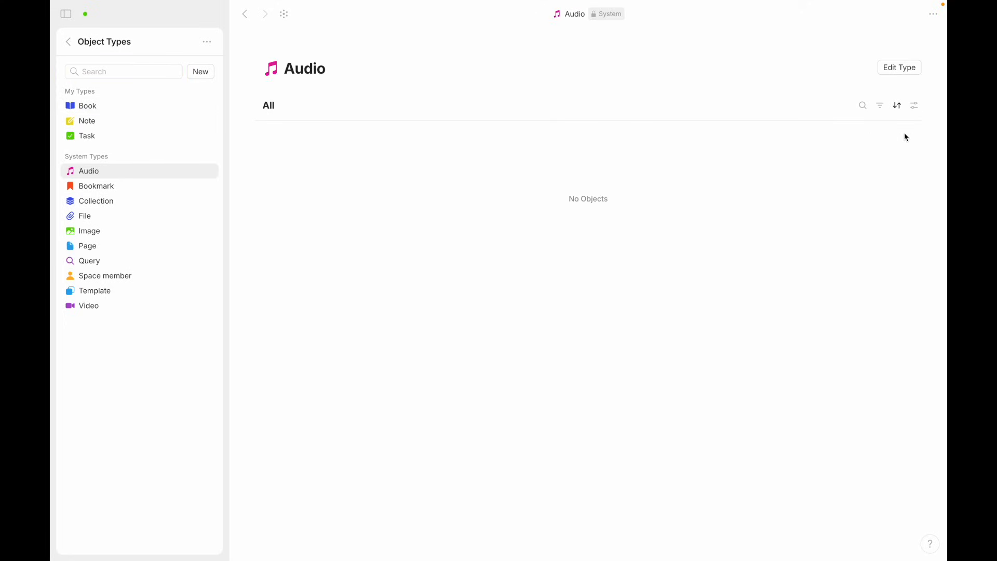
left_click(905, 73)
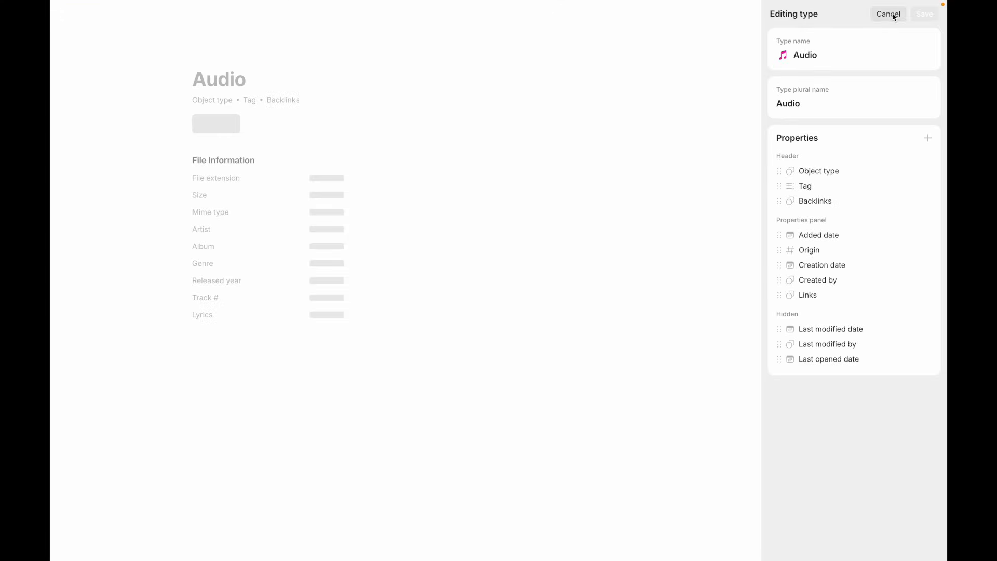
left_click(888, 14)
left_click(931, 18)
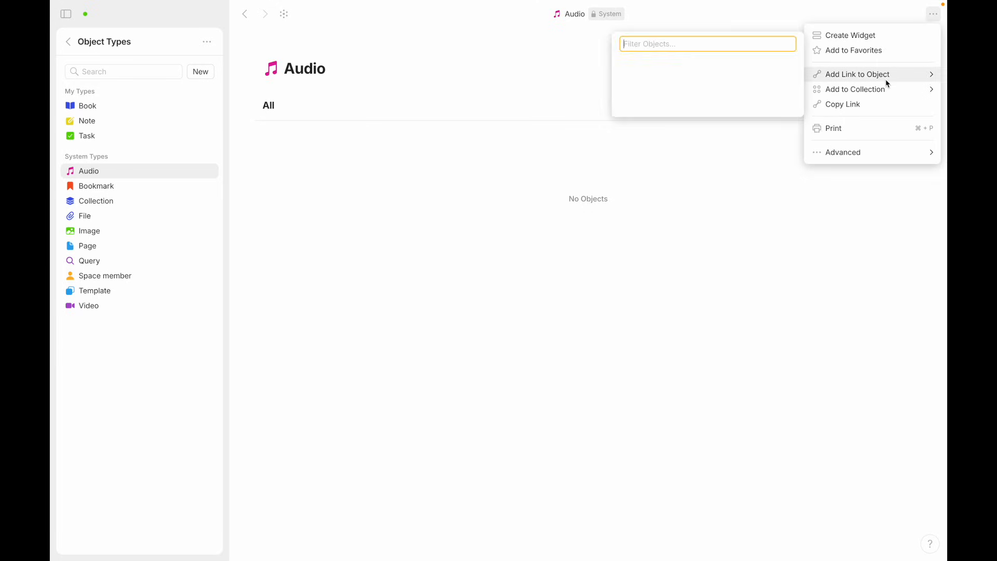
left_click(796, 208)
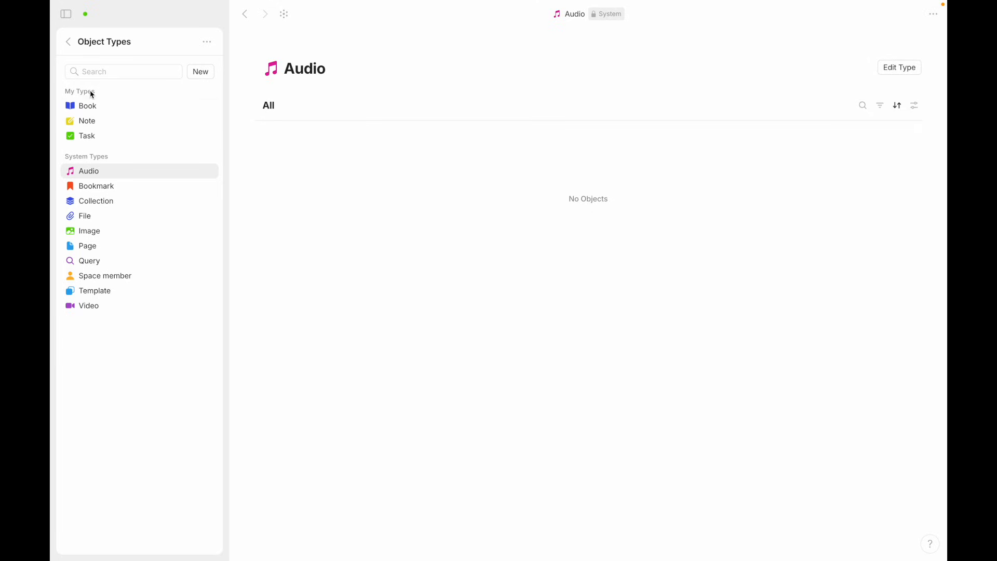
- Open the space's properties and move Album and the custom property listed directly after it to the bin
left_click(73, 51)
left_click(100, 178)
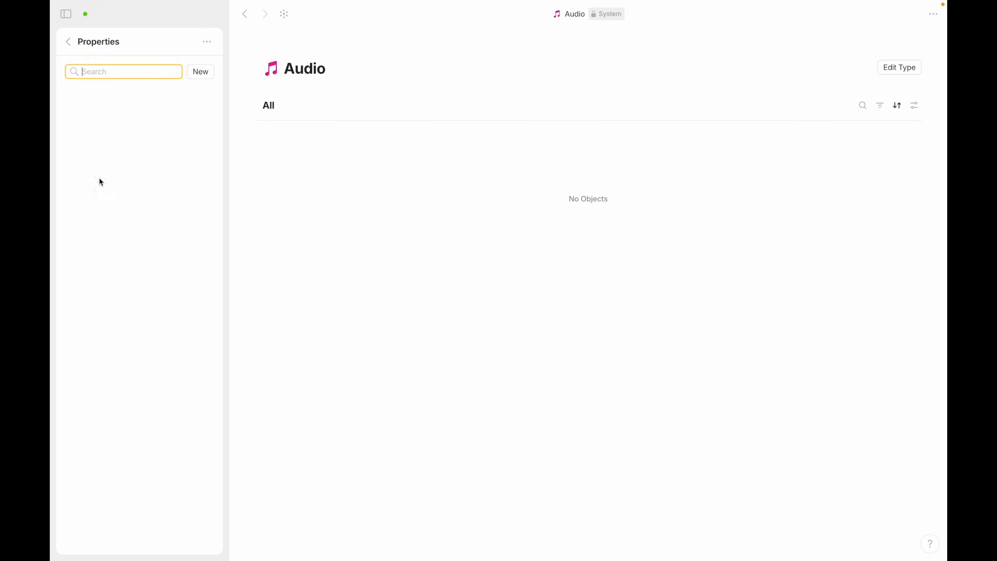
right_click(92, 123)
left_click(136, 173)
right_click(118, 126)
left_click(139, 182)
- View the Assignee property's details to check which object types and objects use it
right_click(89, 131)
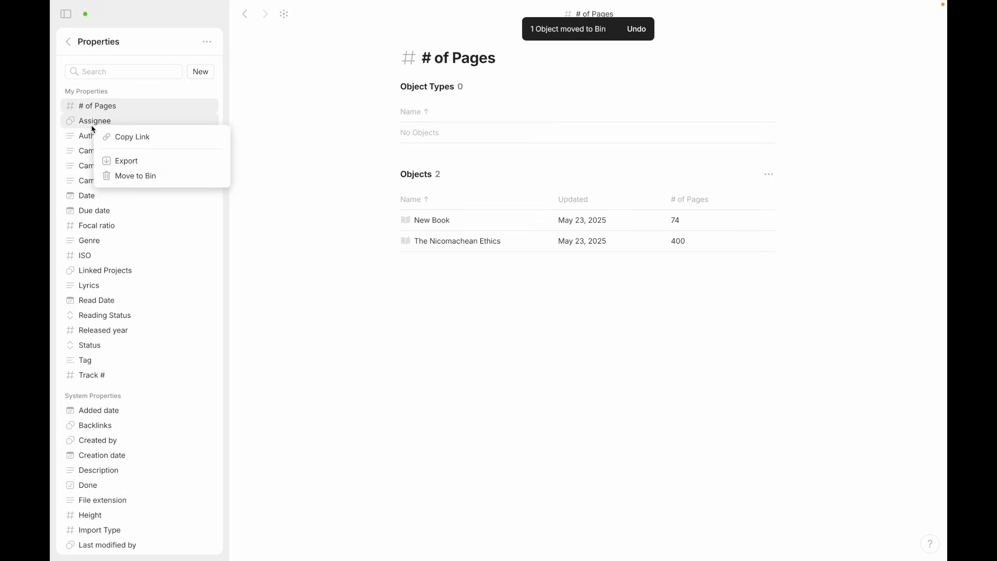
left_click(76, 139)
left_click(90, 127)
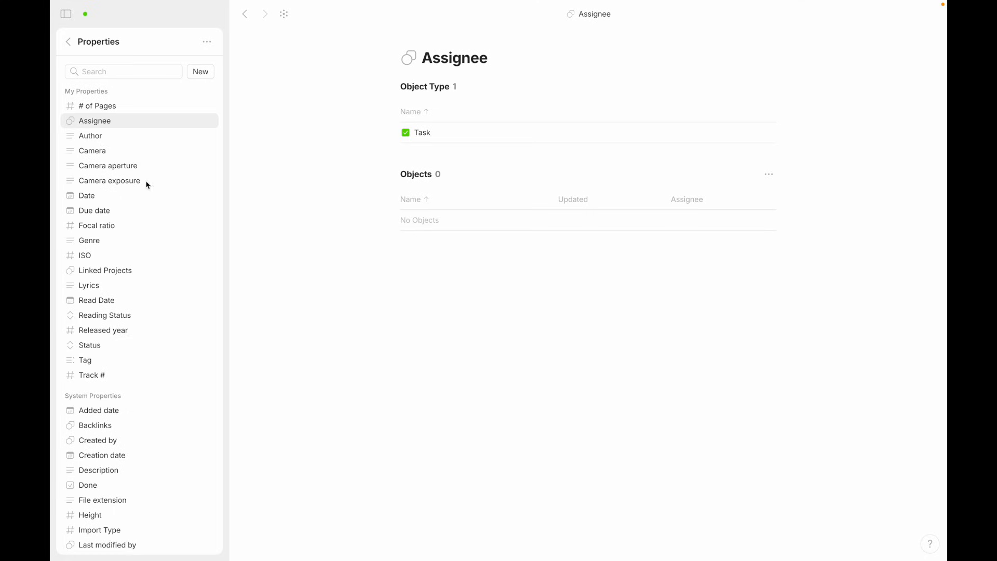
- Move the Camera, Camera aperture and Camera exposure properties to the bin
left_click(99, 150)
right_click(104, 152)
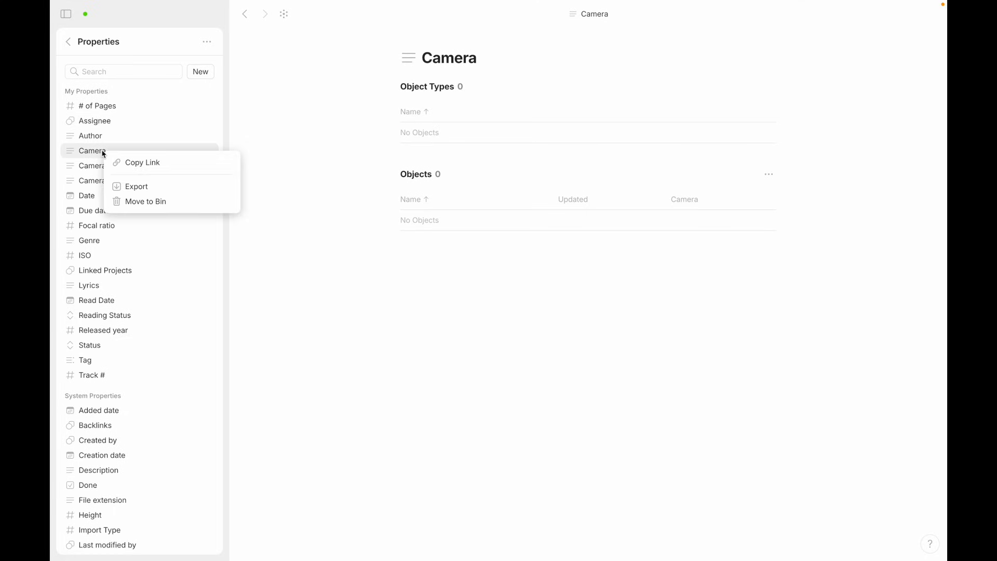
left_click(129, 209)
right_click(101, 152)
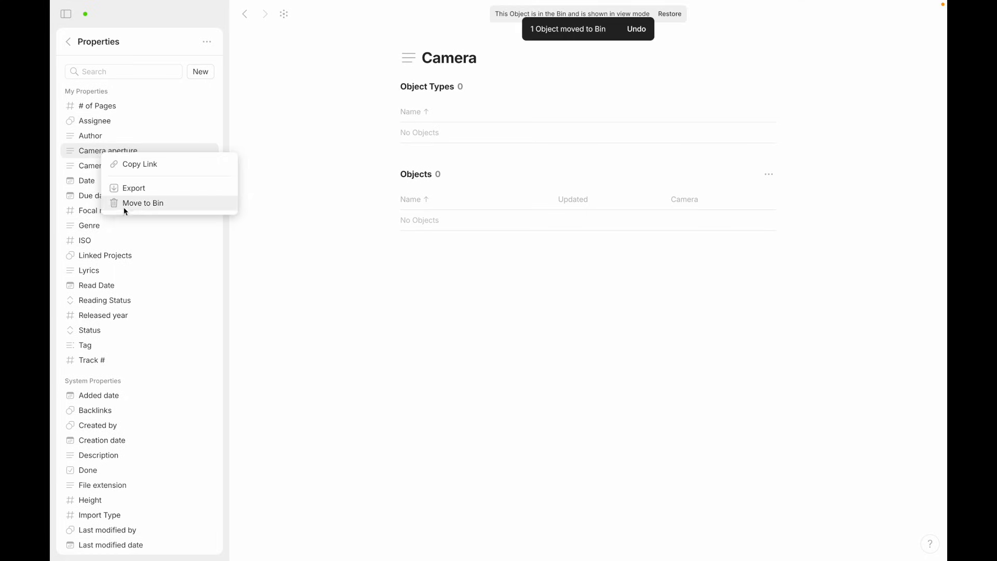
left_click(126, 208)
right_click(98, 151)
left_click(126, 206)
- Move the Focal ratio, Genre and ISO properties to the bin
right_click(106, 181)
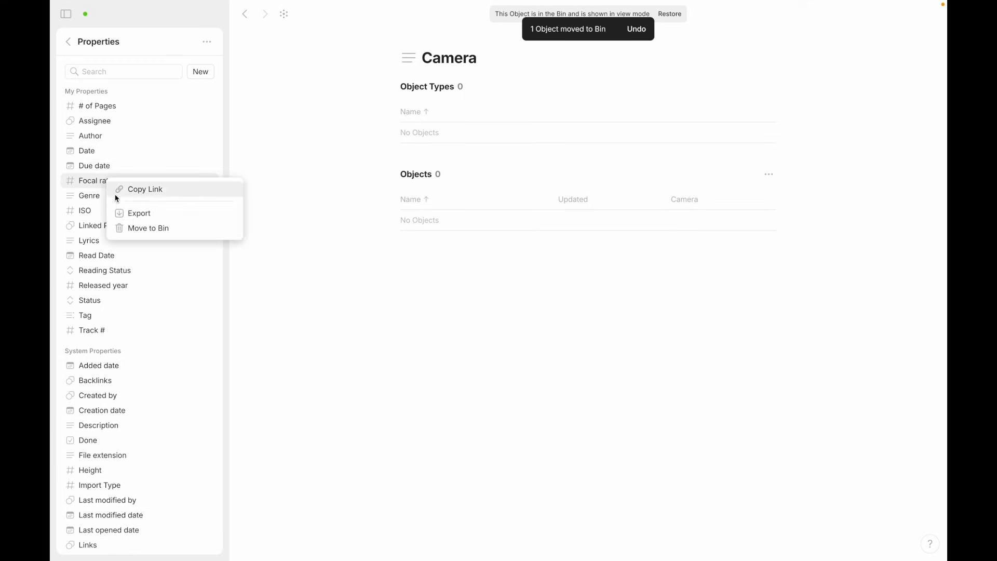
left_click(134, 228)
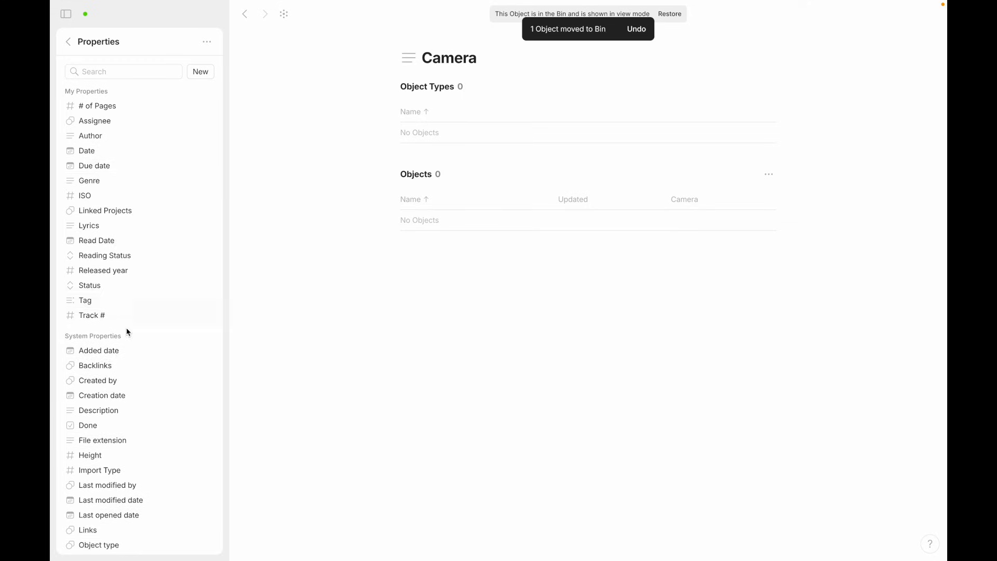
right_click(104, 192)
left_click(94, 187)
left_click(110, 186)
right_click(110, 186)
left_click(143, 237)
right_click(96, 186)
left_click(127, 237)
- Check the Linked Projects property's usage and move the Lyrics property to the bin
left_click(110, 186)
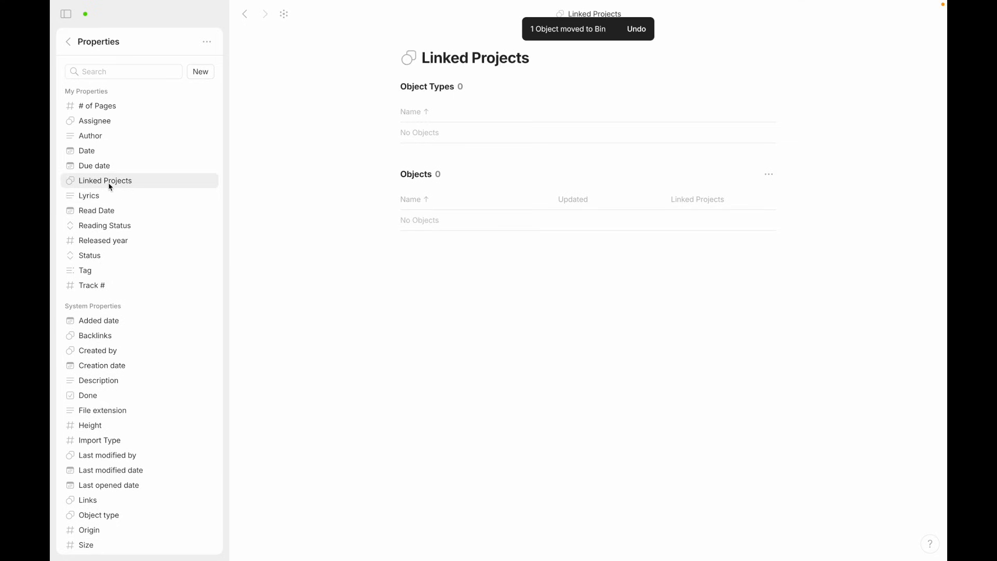
left_click(114, 202)
right_click(111, 201)
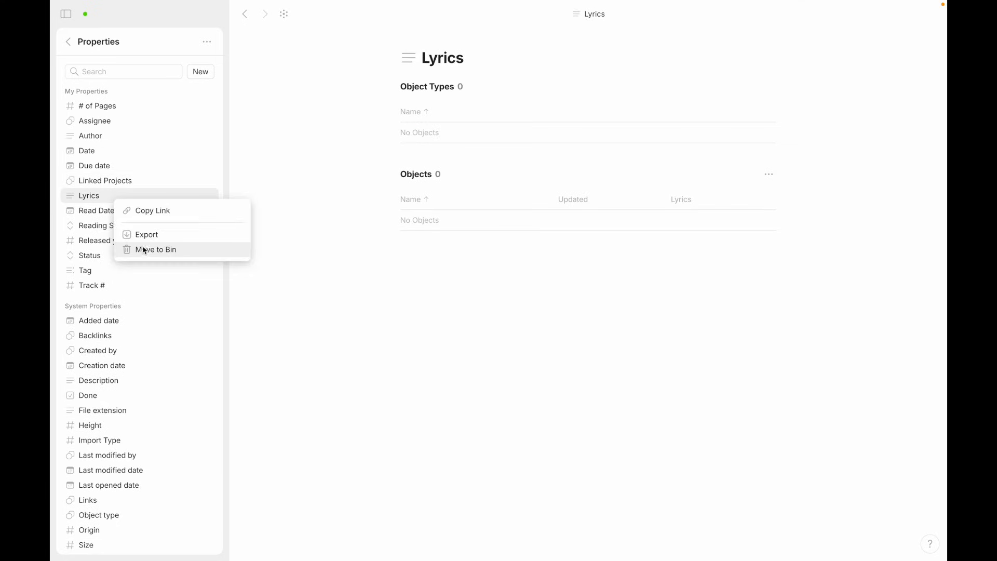
left_click(145, 249)
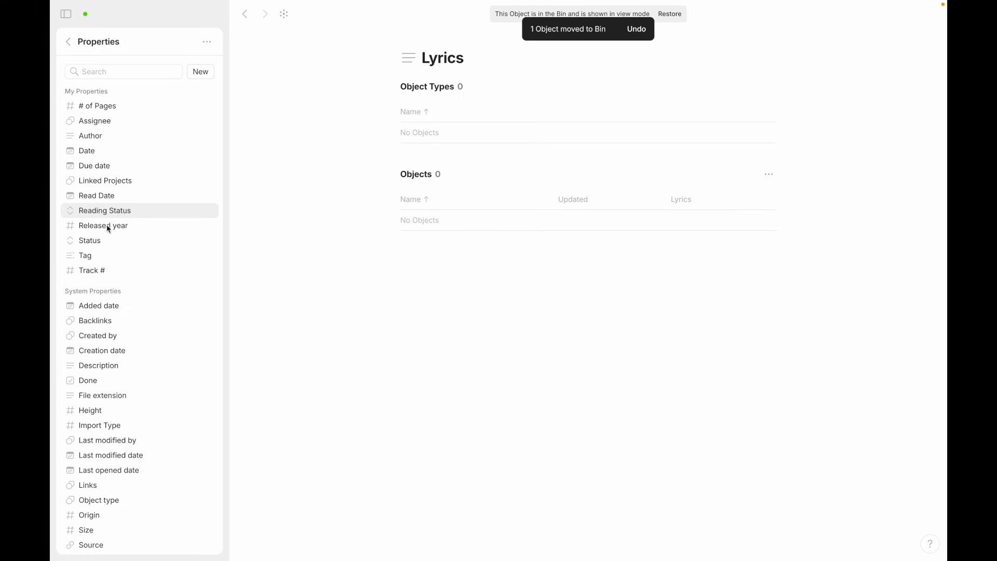
- Move the Track # and Released year properties to the bin
right_click(104, 270)
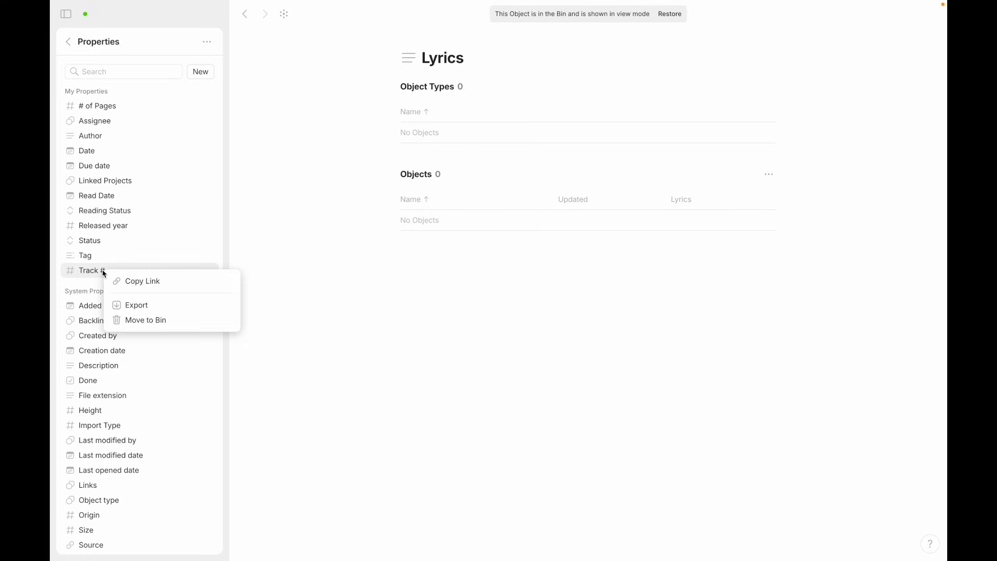
left_click(141, 320)
left_click(118, 228)
right_click(119, 229)
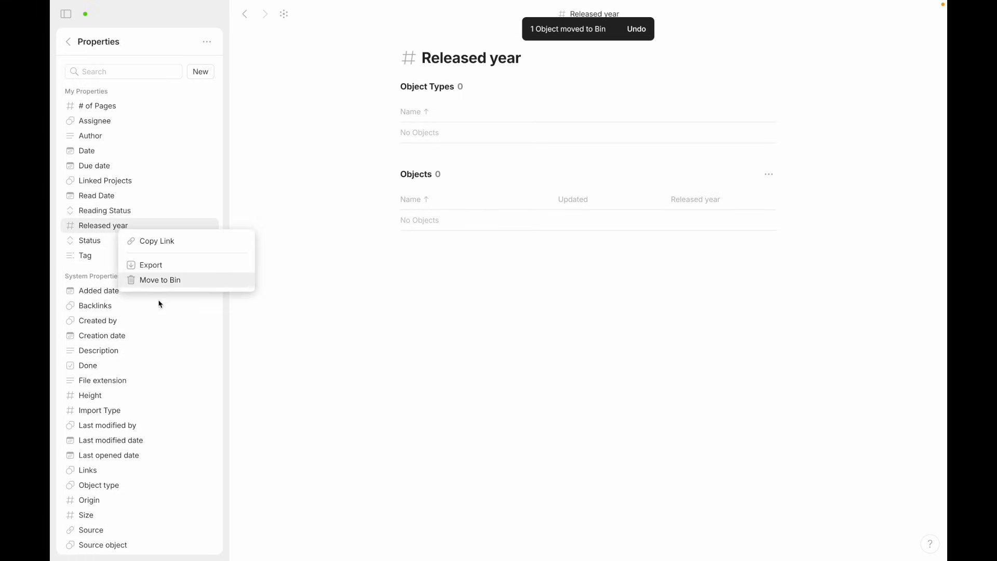
left_click(156, 283)
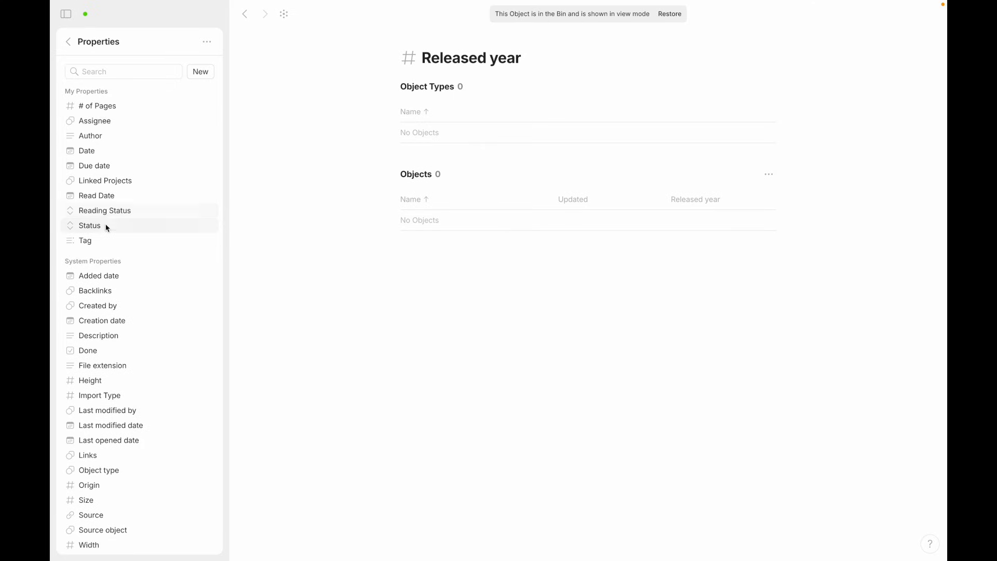
- Check the usage of the Linked Projects and Tag properties and move Tag to the bin
left_click(105, 180)
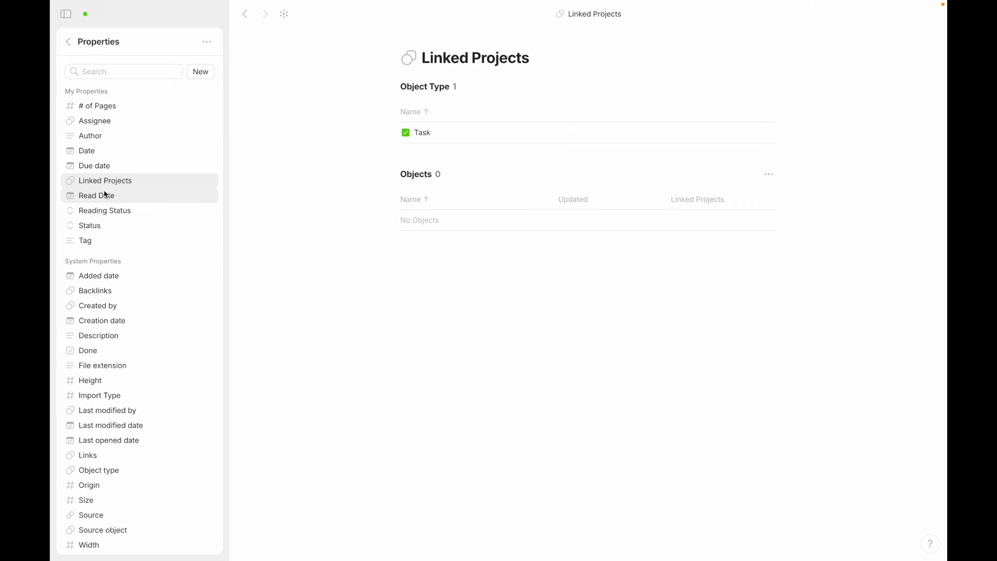
left_click(114, 244)
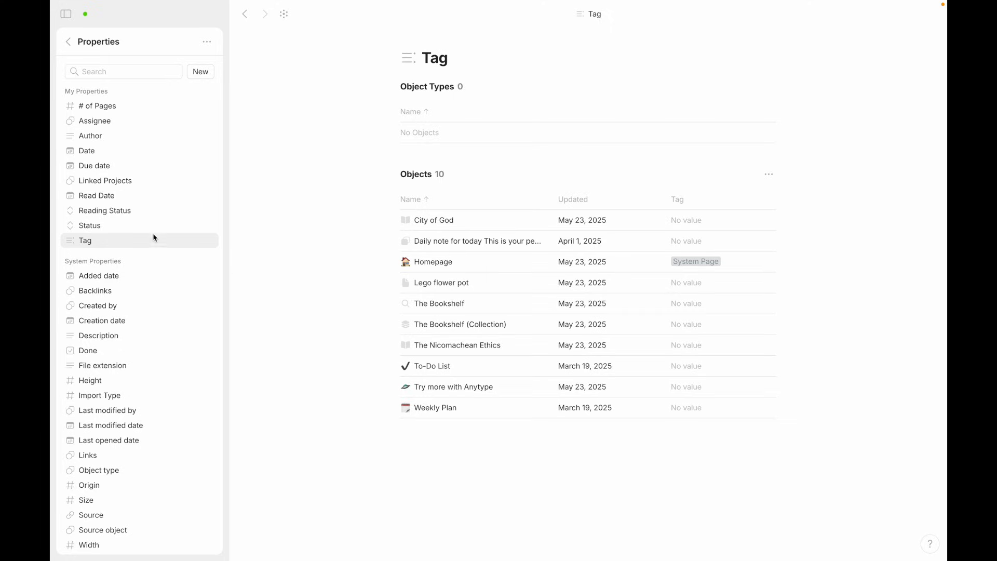
right_click(128, 245)
left_click(155, 291)
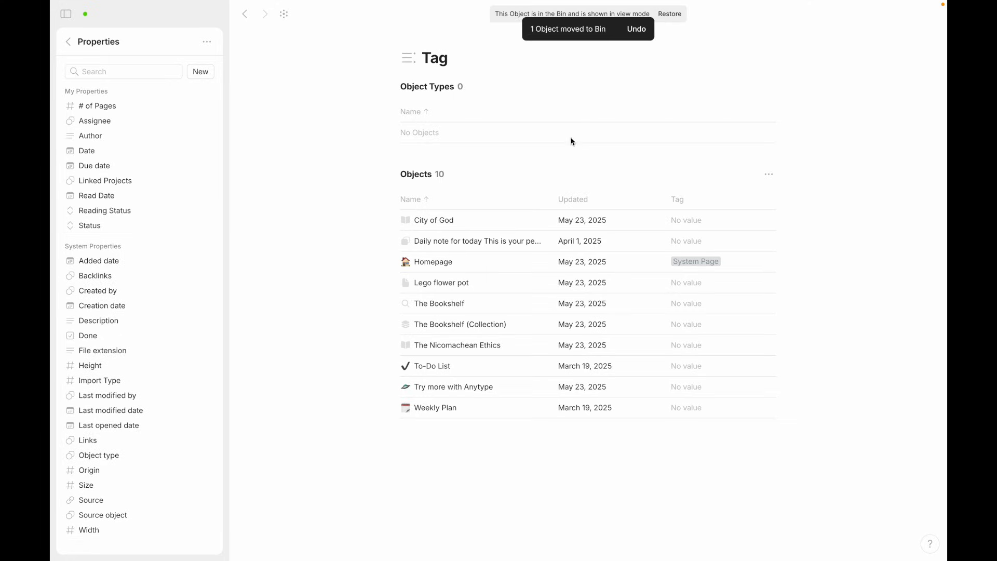
- View the Homepage and review the space's remaining properties and object types before returning to the widgets
left_click(67, 43)
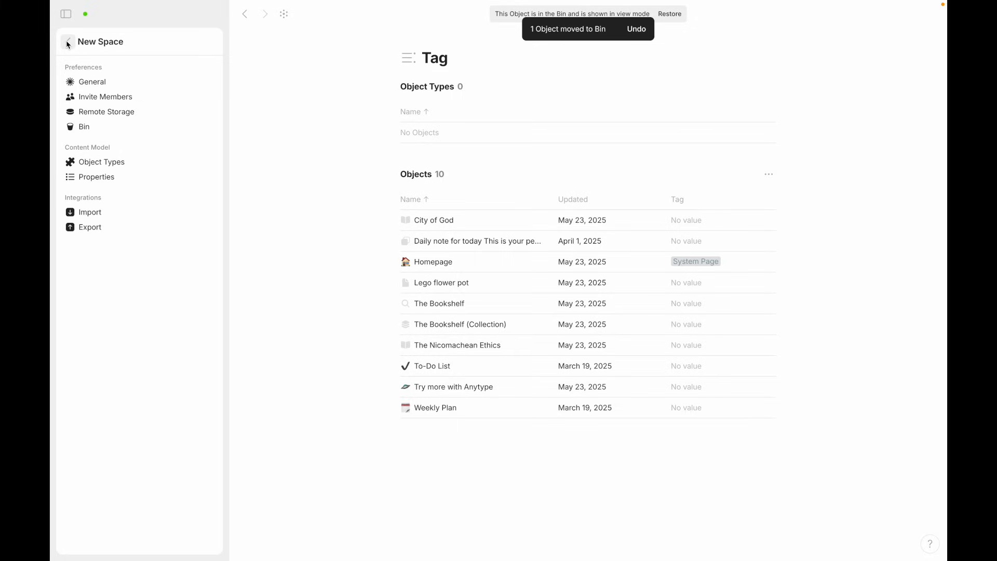
left_click(67, 43)
left_click(102, 104)
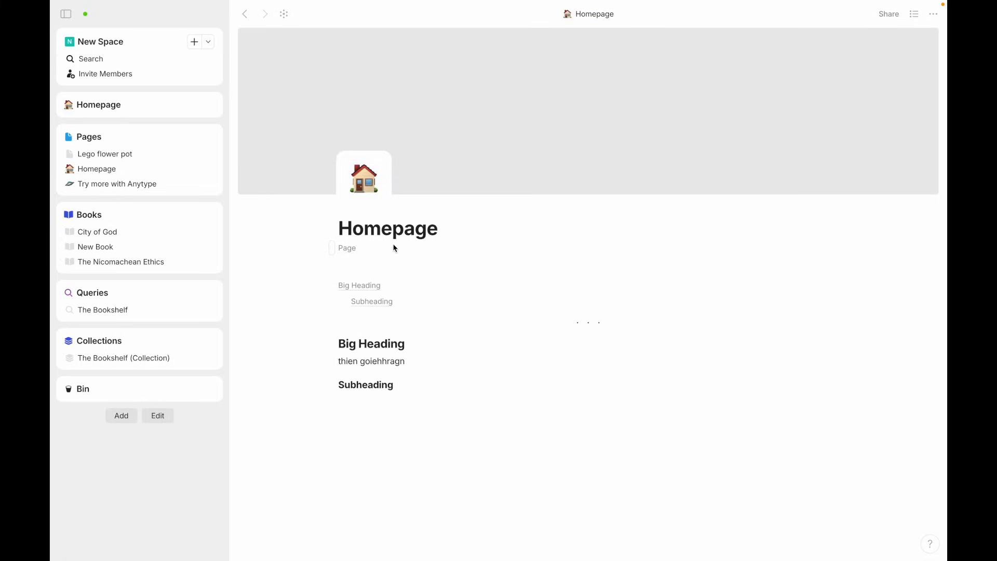
left_click(91, 46)
left_click(103, 178)
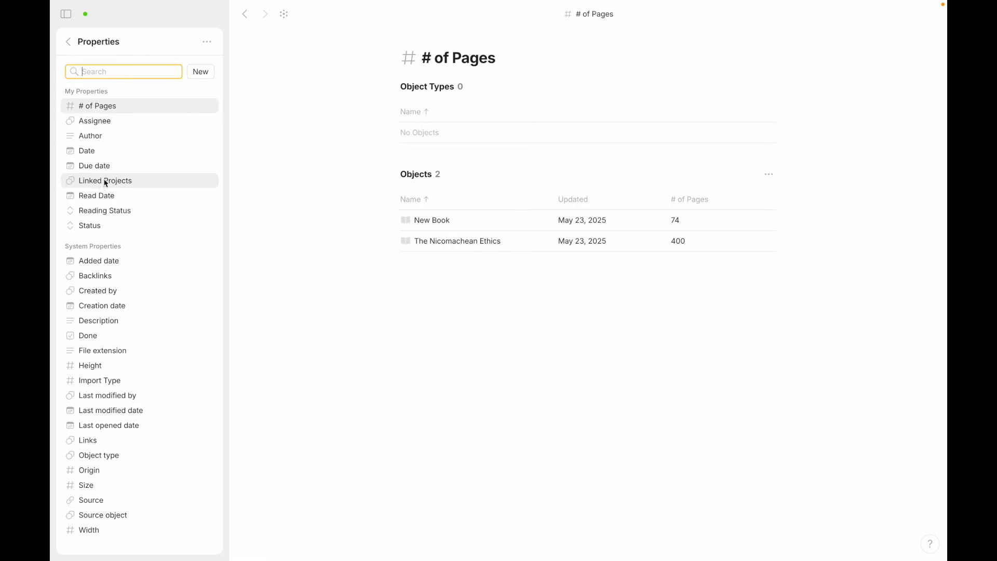
left_click(68, 42)
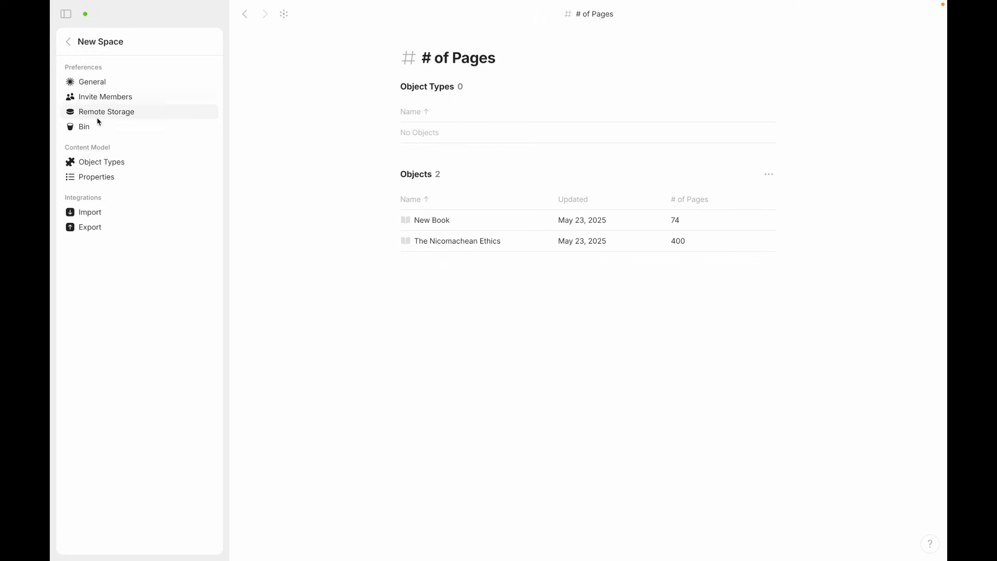
left_click(100, 161)
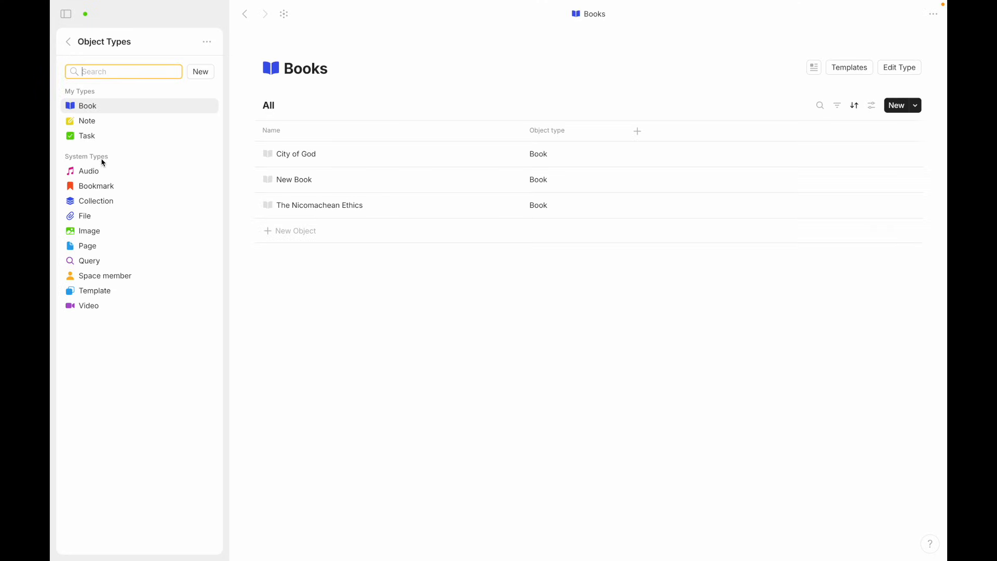
left_click(74, 44)
left_click(75, 45)
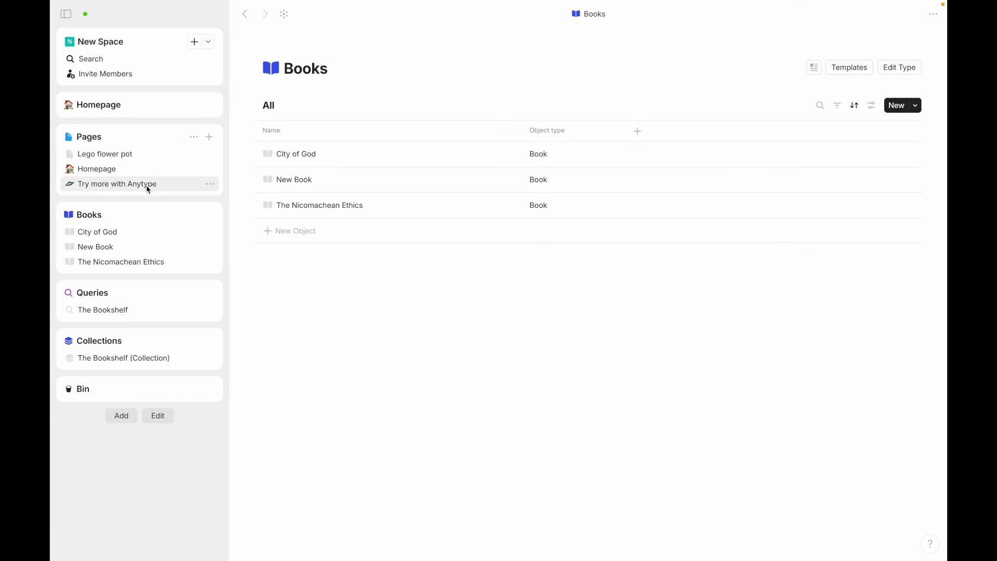
- Open the Homepage and add a link to the book The Nicomachean Ethics below the Subheading
left_click(105, 172)
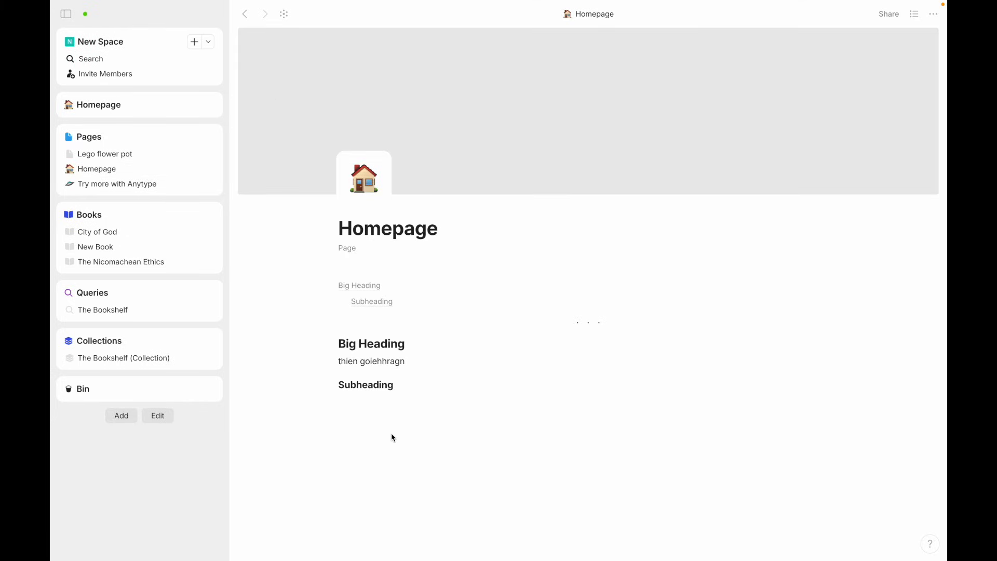
type("/l")
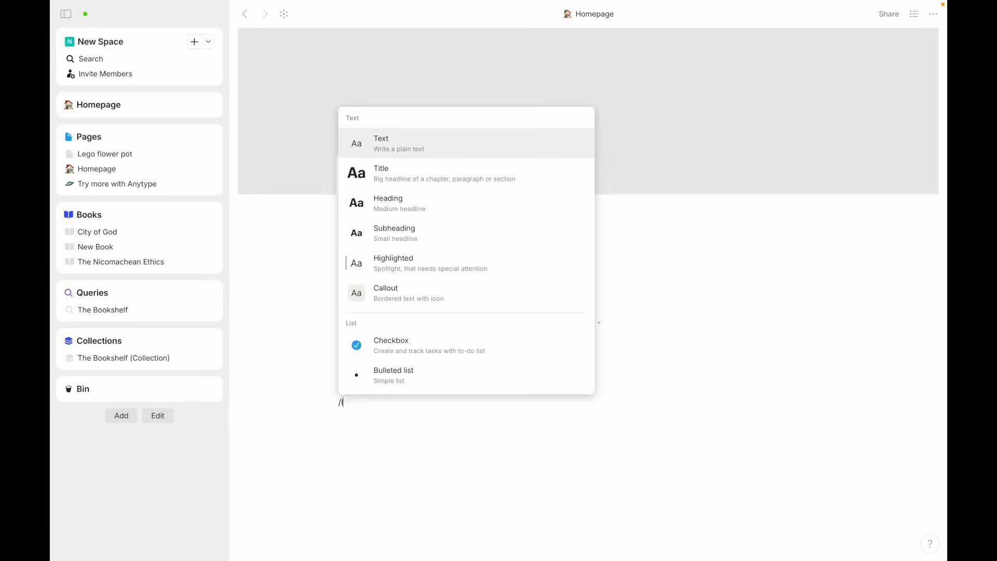
type("ink")
mouse_move(469, 241)
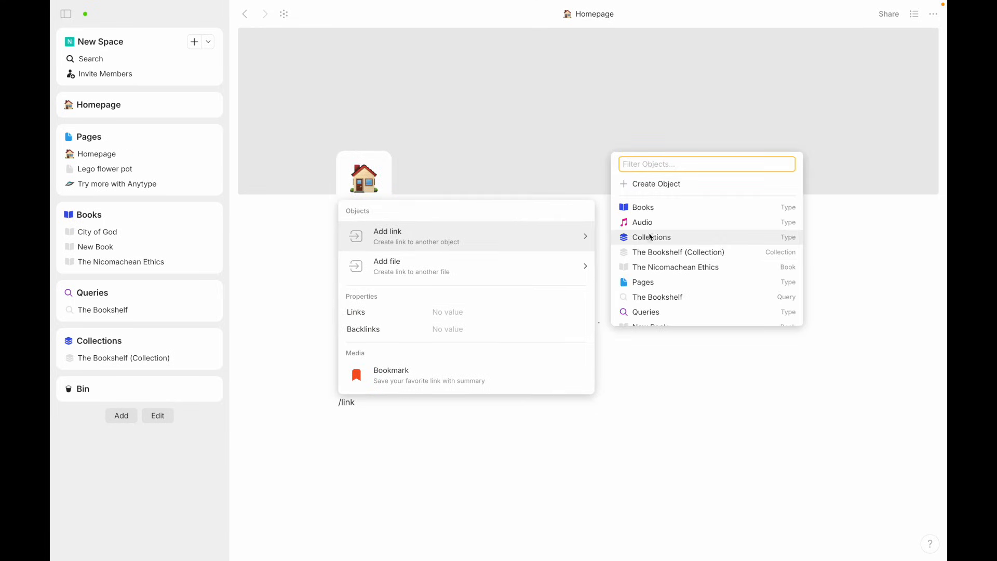
left_click(658, 267)
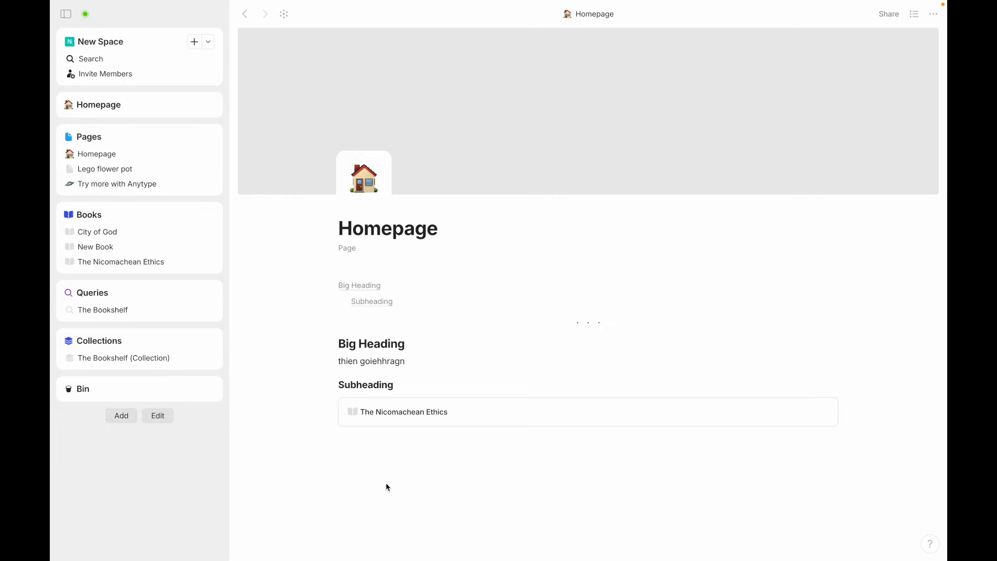
- Open the graph of the space and examine the Homepage's connections and the surrounding object type nodes
left_click(285, 15)
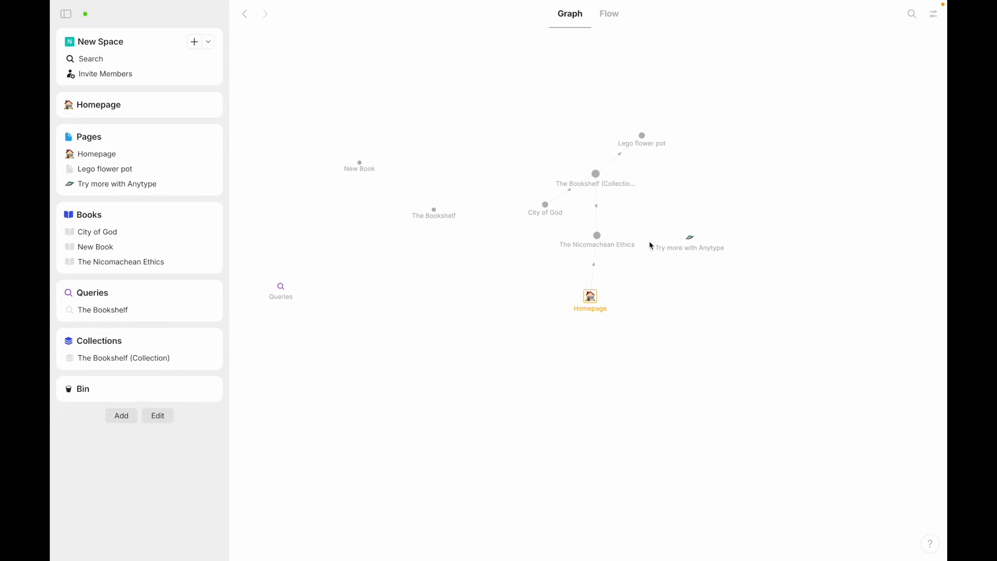
left_click_drag(493, 313, 618, 351)
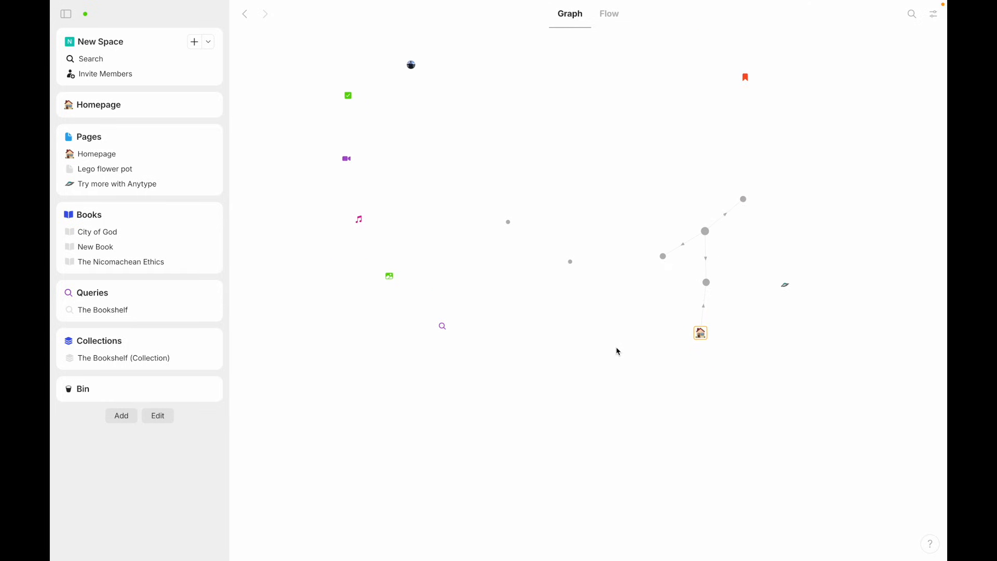
left_click_drag(611, 188, 530, 349)
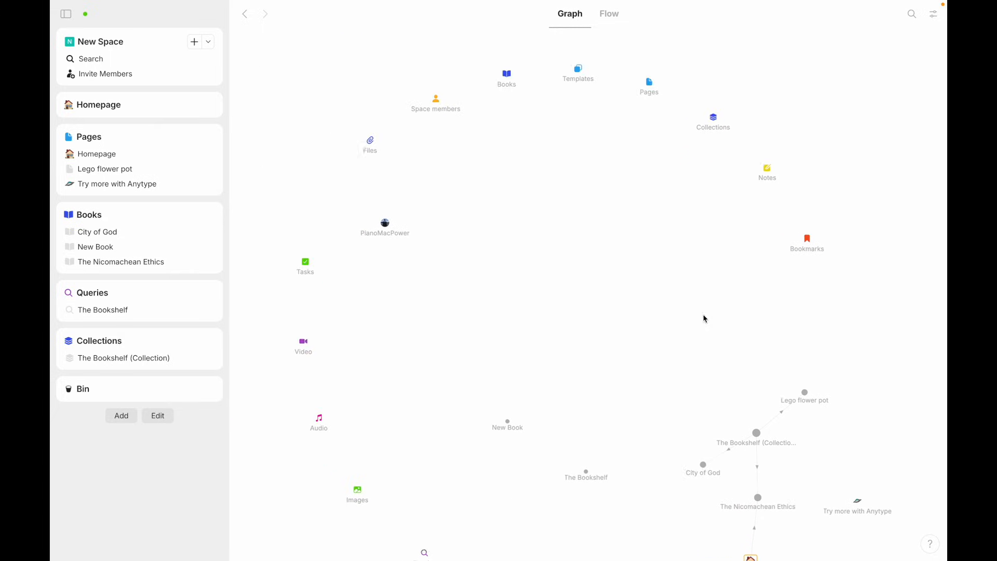
mouse_move(520, 103)
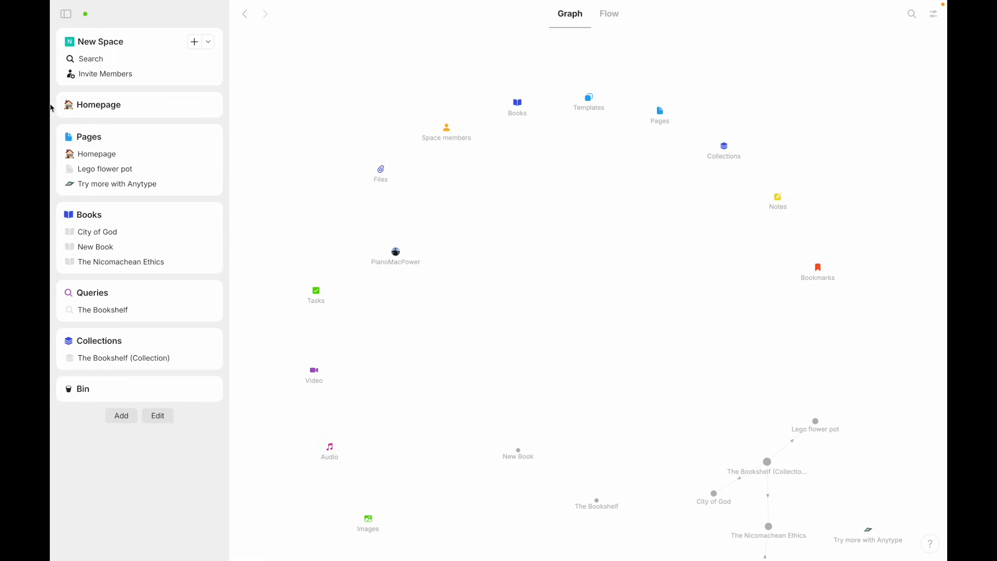
- List the space's object types beside the graph and examine the unlinked nodes and The Bookshelf collection's links
left_click(101, 44)
left_click(89, 163)
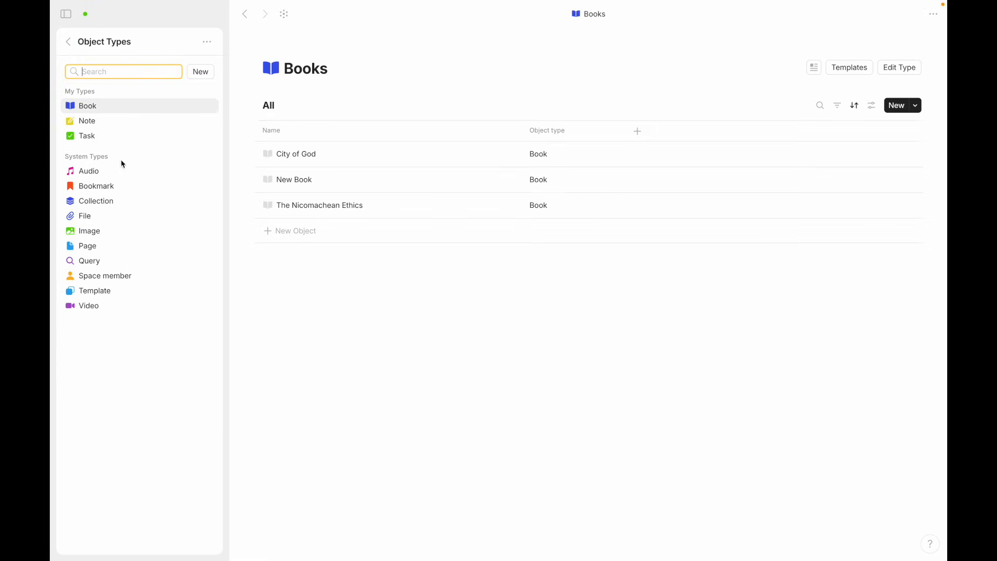
left_click(283, 18)
scroll(659, 245, "down", 5)
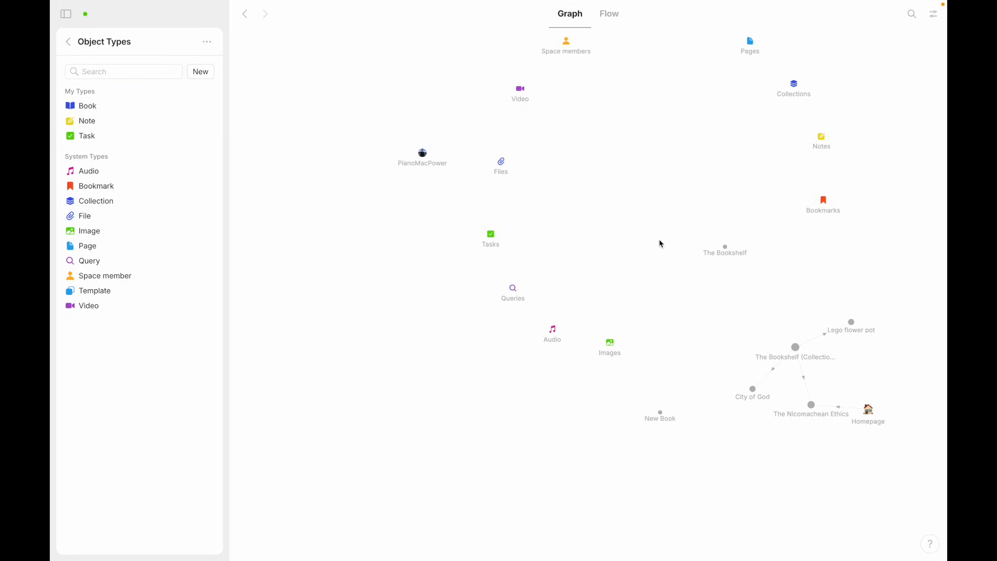
left_click_drag(677, 327, 472, 248)
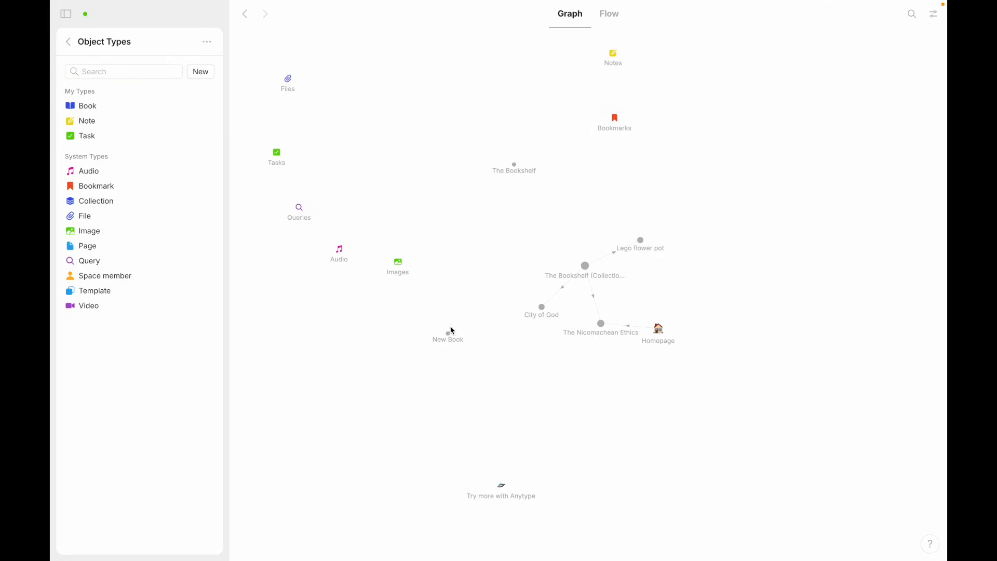
mouse_move(506, 493)
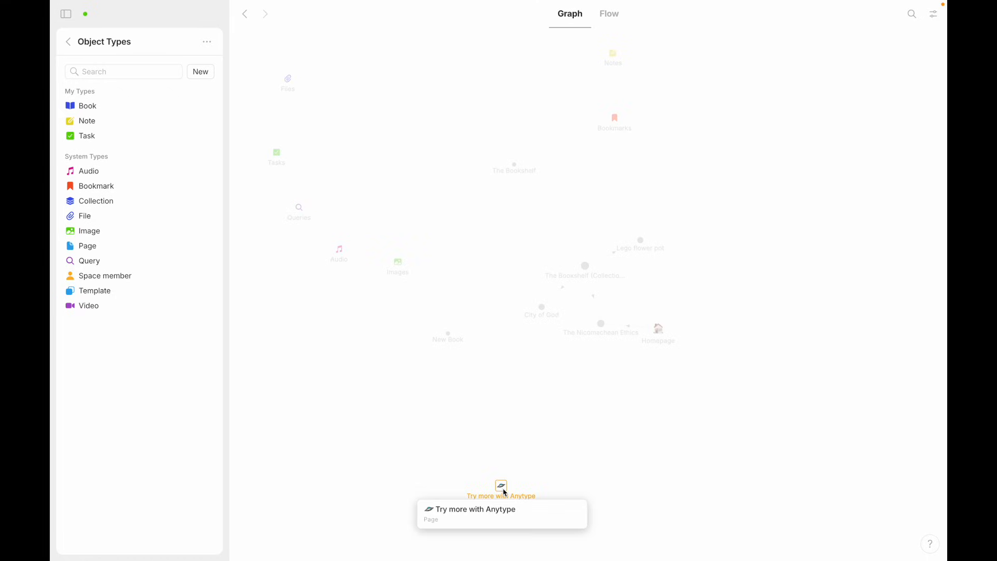
mouse_move(588, 270)
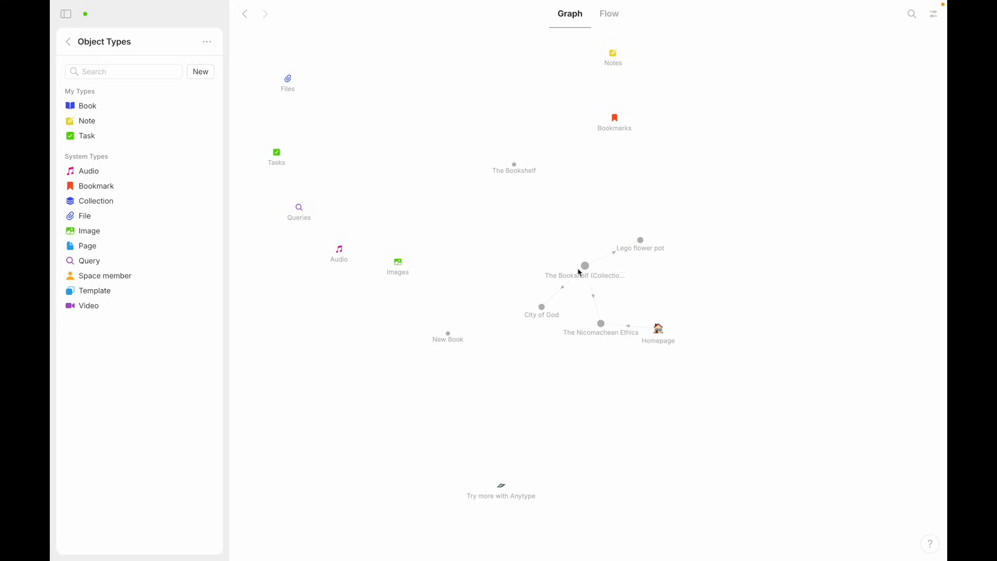
- Open the Homepage from its graph node and return to the graph focused on the Homepage
left_click(657, 332)
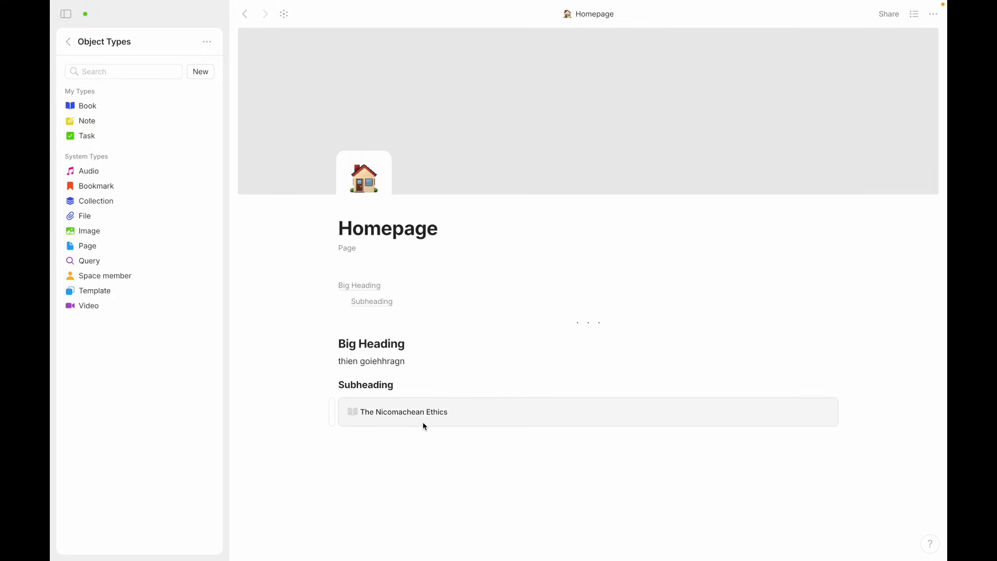
left_click(286, 16)
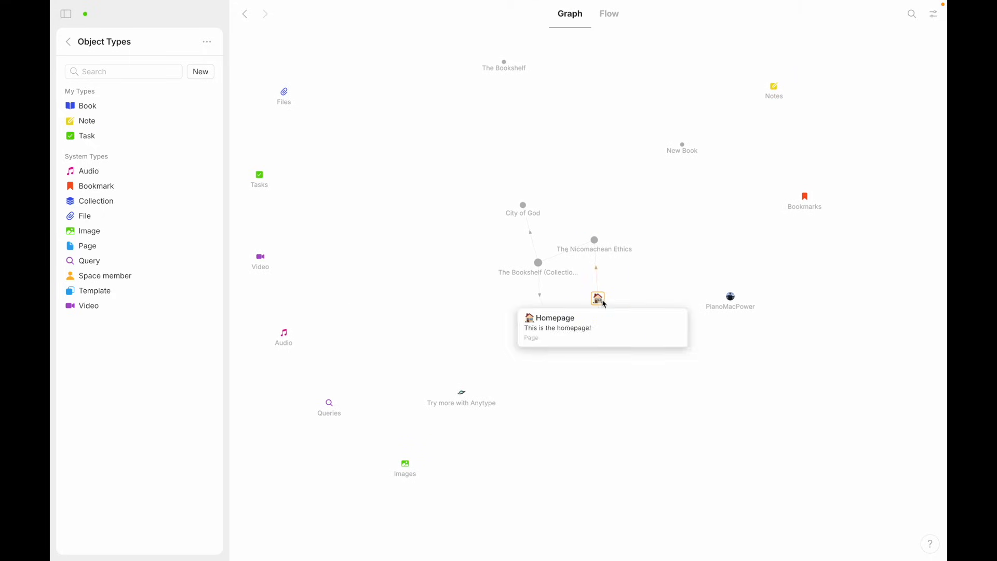
mouse_move(601, 301)
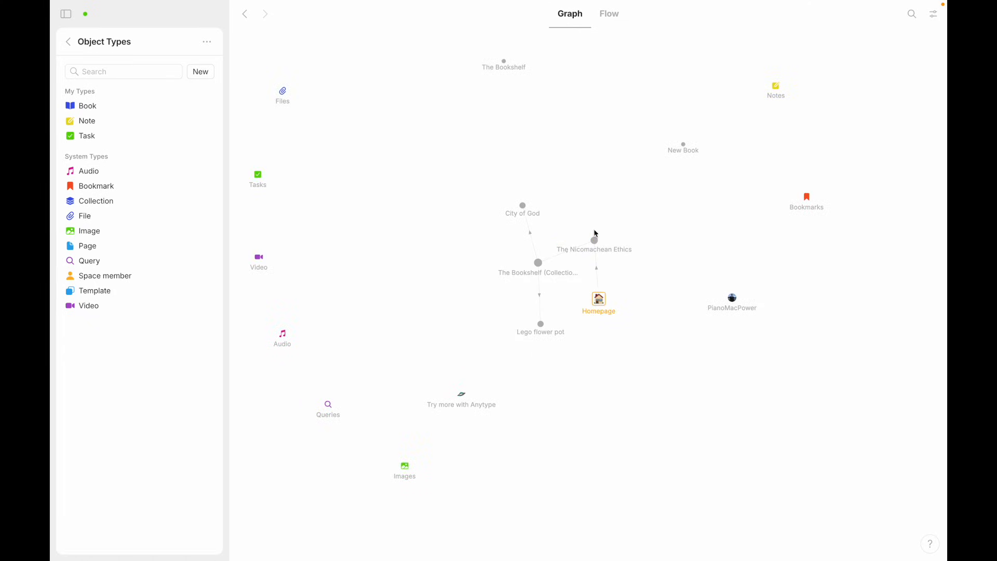
- Examine the Homepage's link to The Nicomachean Ethics and the book, collection and object type nodes around it
left_click_drag(625, 336, 406, 491)
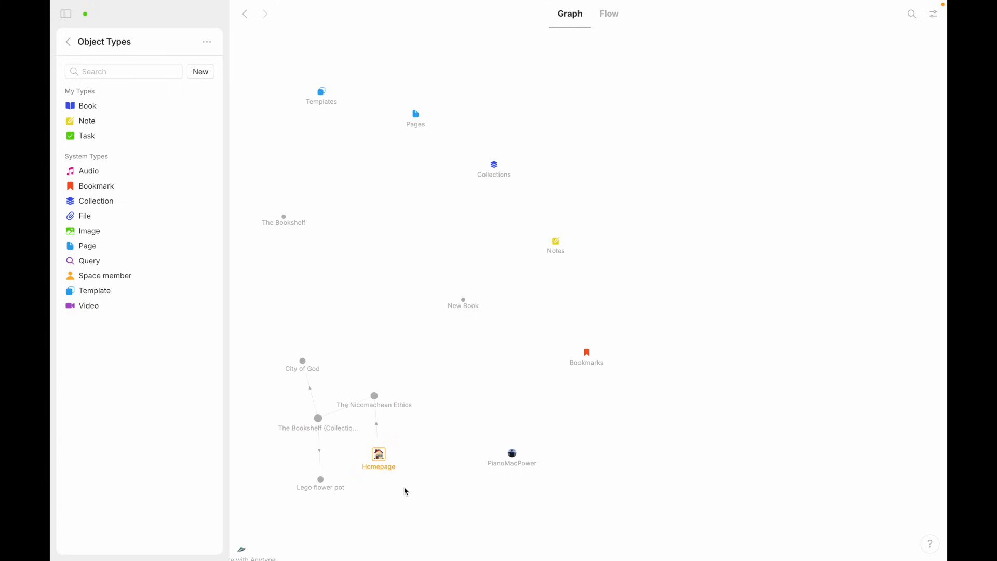
left_click_drag(382, 342, 523, 387)
left_click_drag(436, 370, 472, 251)
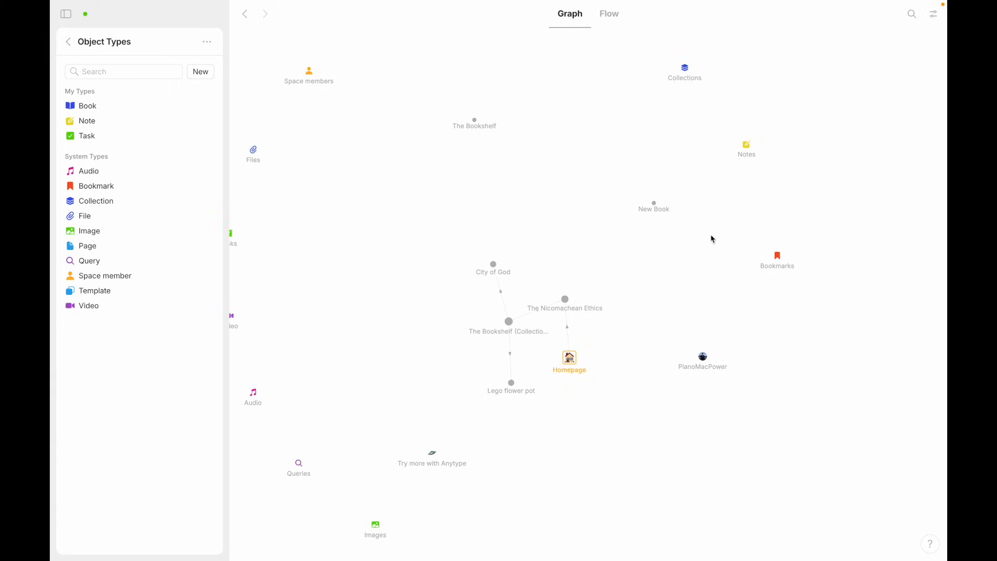
left_click_drag(612, 314, 604, 229)
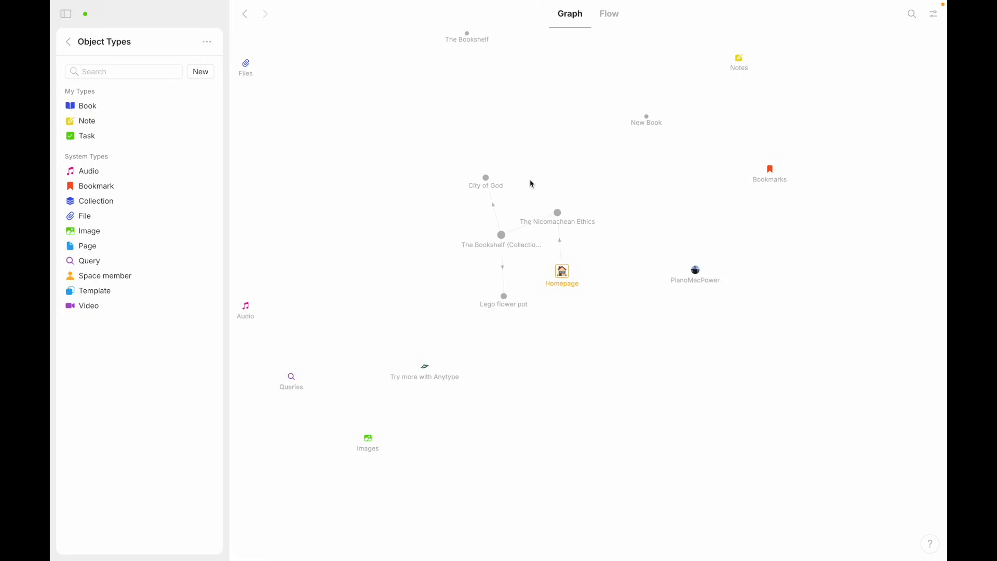
left_click_drag(530, 179, 611, 240)
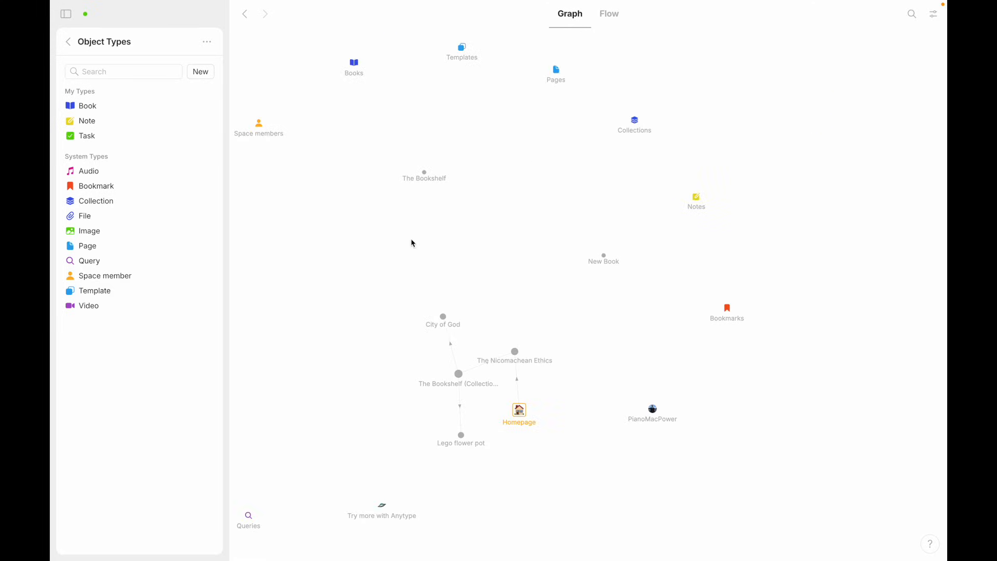
- View the Homepage's incoming and outgoing links as a flow and return to the graph
left_click(608, 20)
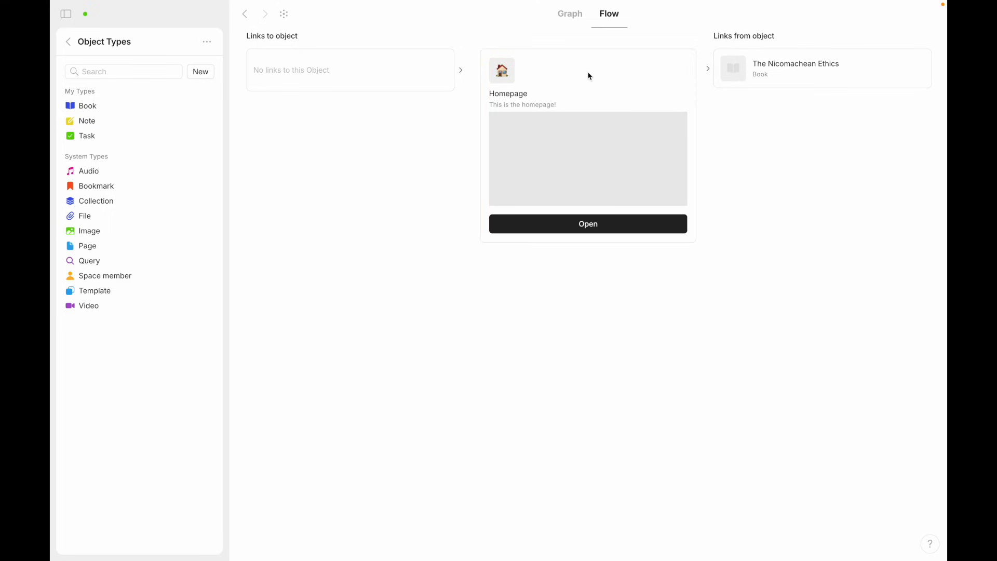
left_click(570, 27)
left_click_drag(528, 245, 435, 203)
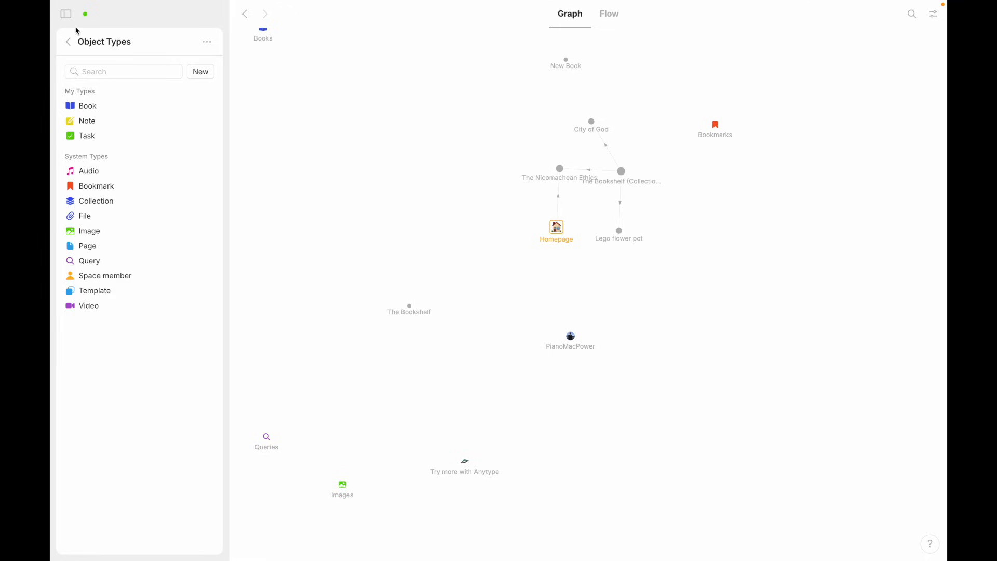
- Compare the sidebar's two layouts and keep Spaces & widgets so the spaces are shown beside the widgets
mouse_move(64, 16)
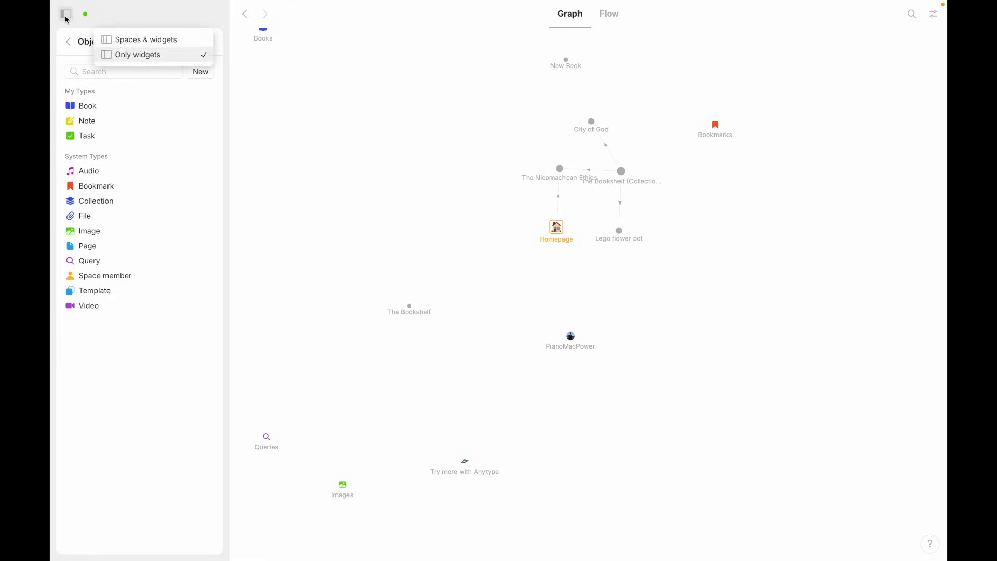
left_click(119, 38)
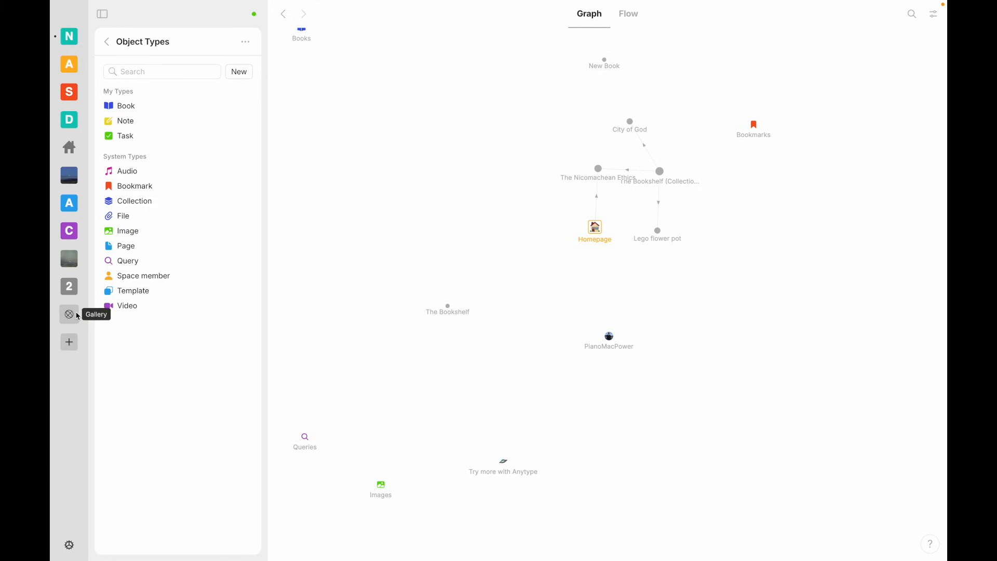
mouse_move(100, 17)
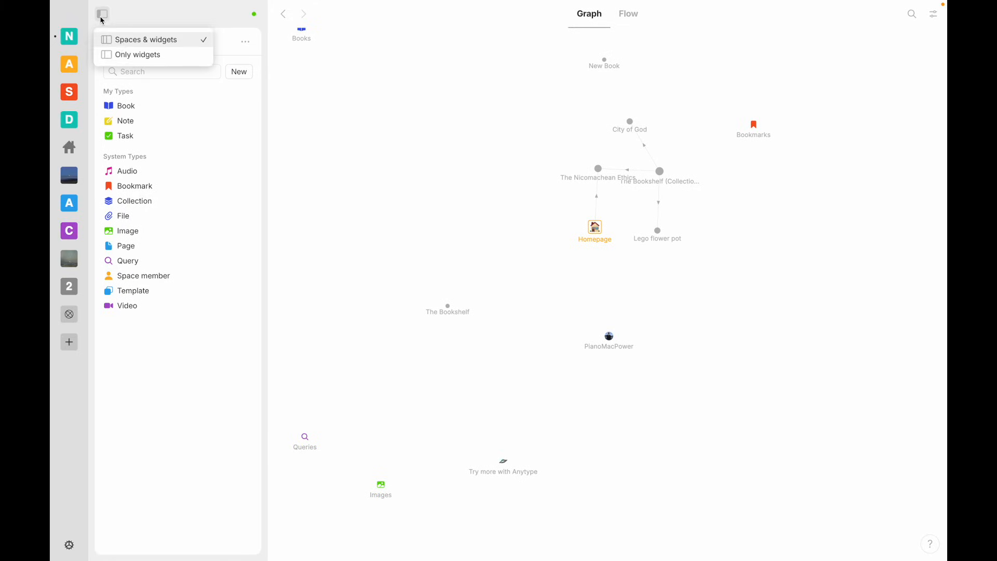
left_click(119, 52)
mouse_move(67, 17)
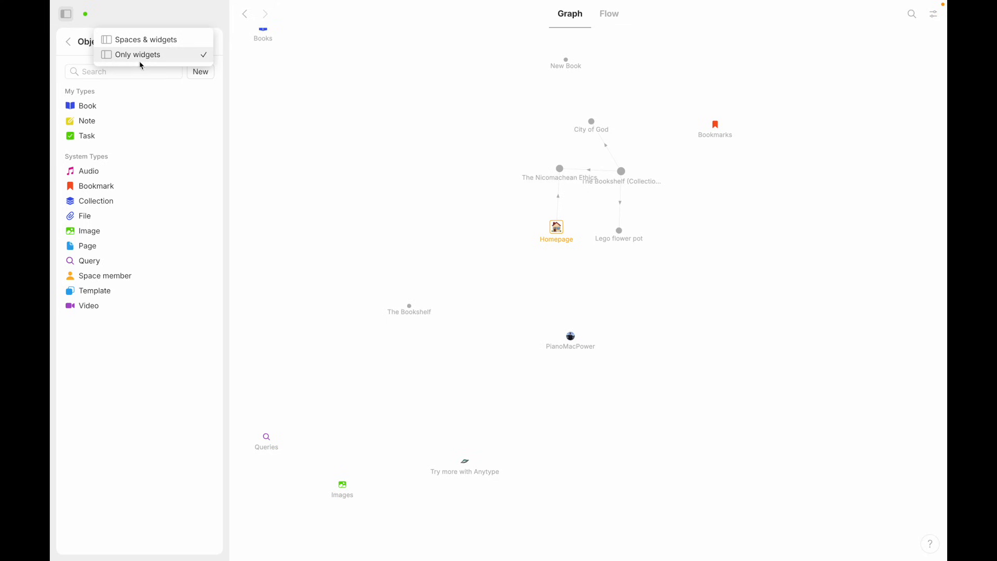
left_click(137, 39)
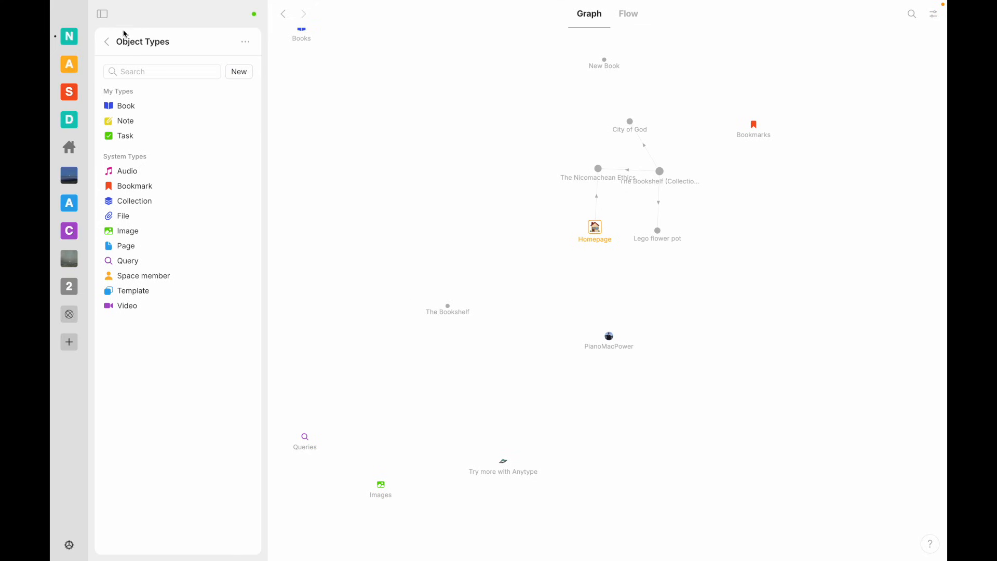
- Open the experience gallery and browse the available experiences from Community Space down to Zen System and back
left_click(69, 315)
left_click(362, 181)
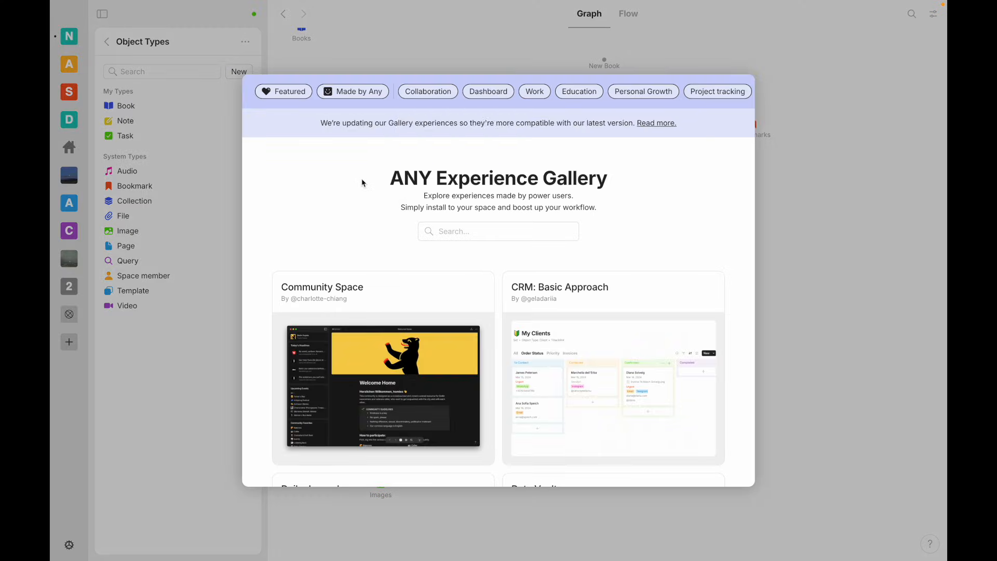
scroll(501, 232, "down", 5)
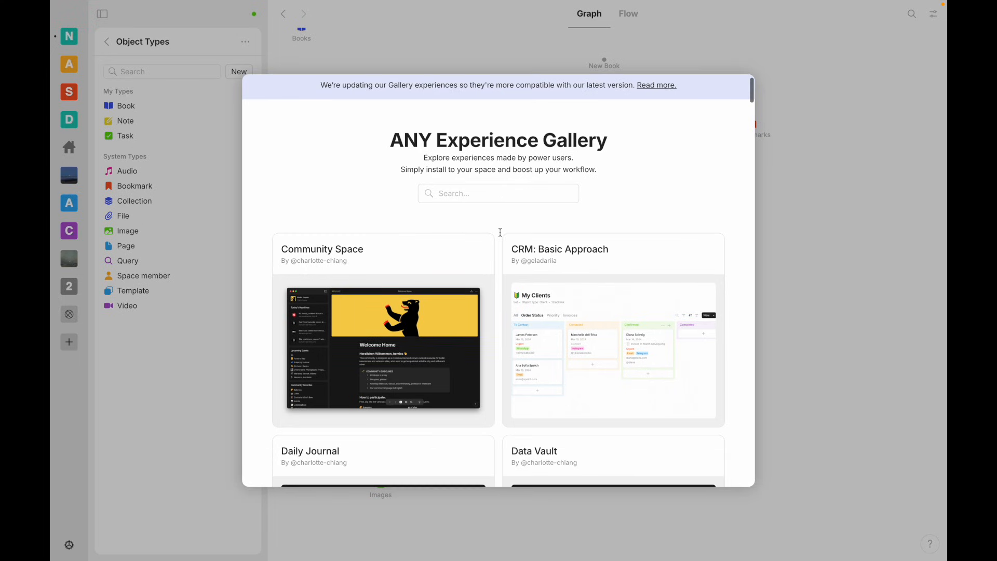
scroll(503, 255, "down", 5)
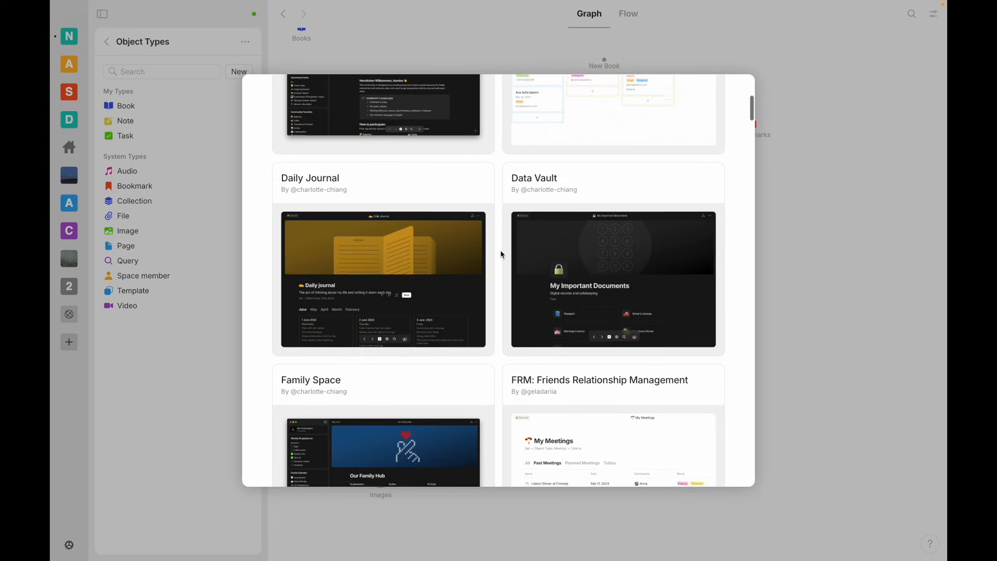
scroll(502, 255, "down", 3)
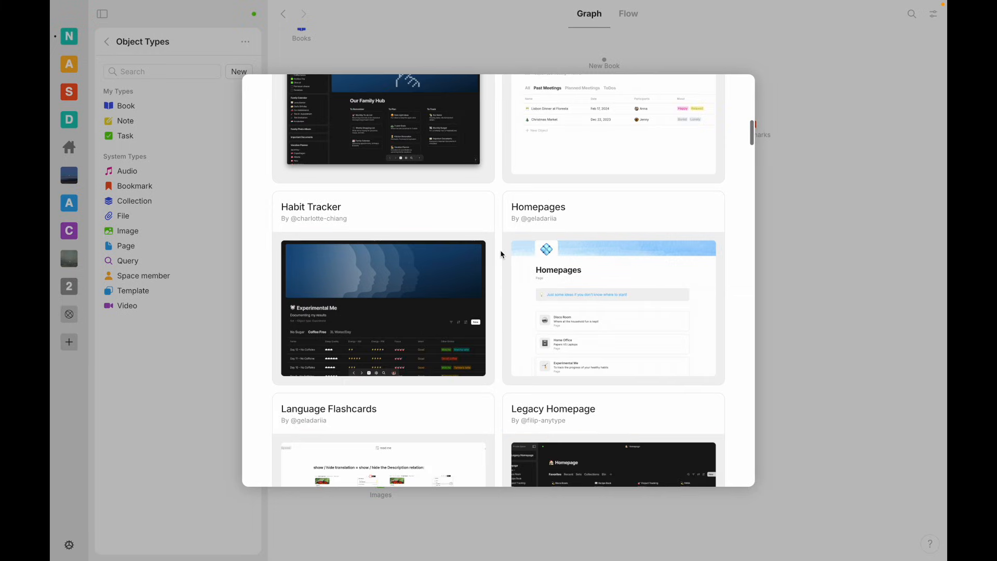
scroll(503, 254, "up", 3)
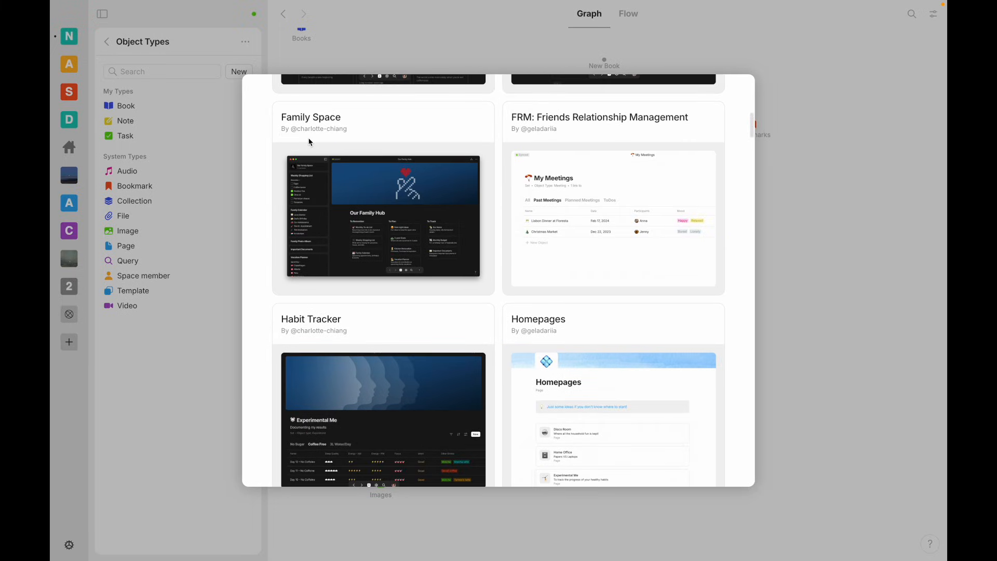
scroll(261, 256, "down", 3)
scroll(260, 257, "down", 3)
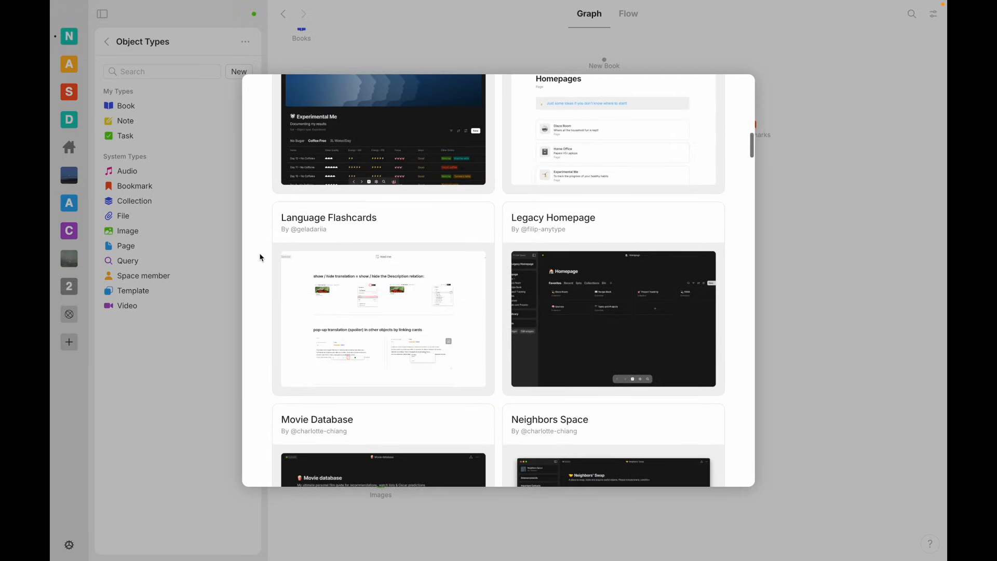
scroll(419, 242, "down", 2)
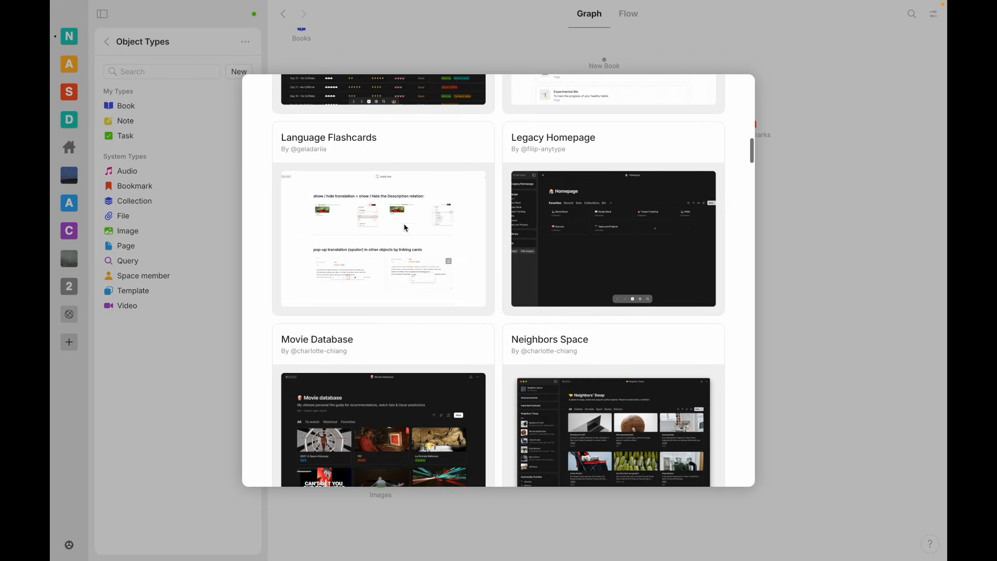
scroll(485, 265, "down", 5)
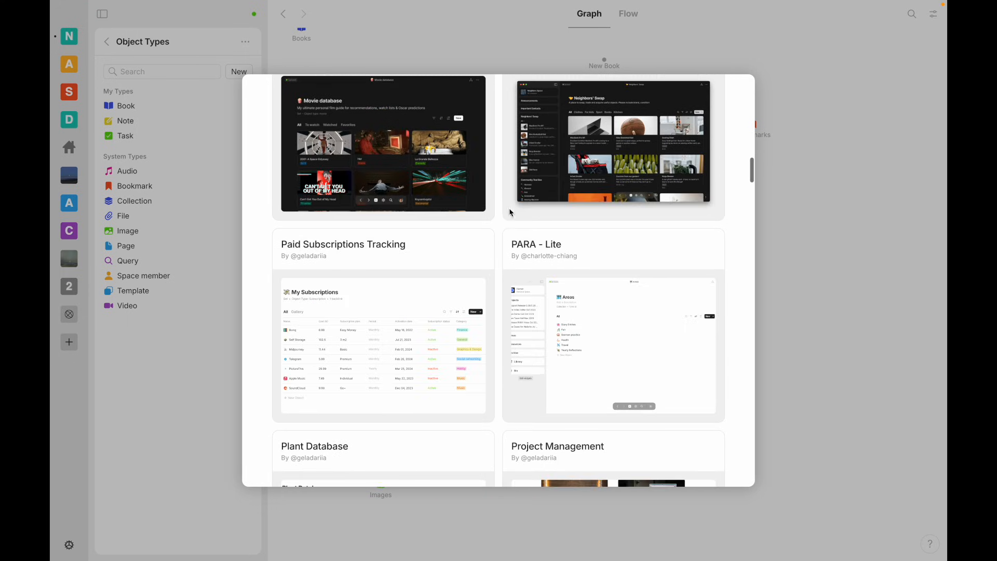
scroll(500, 232, "down", 9)
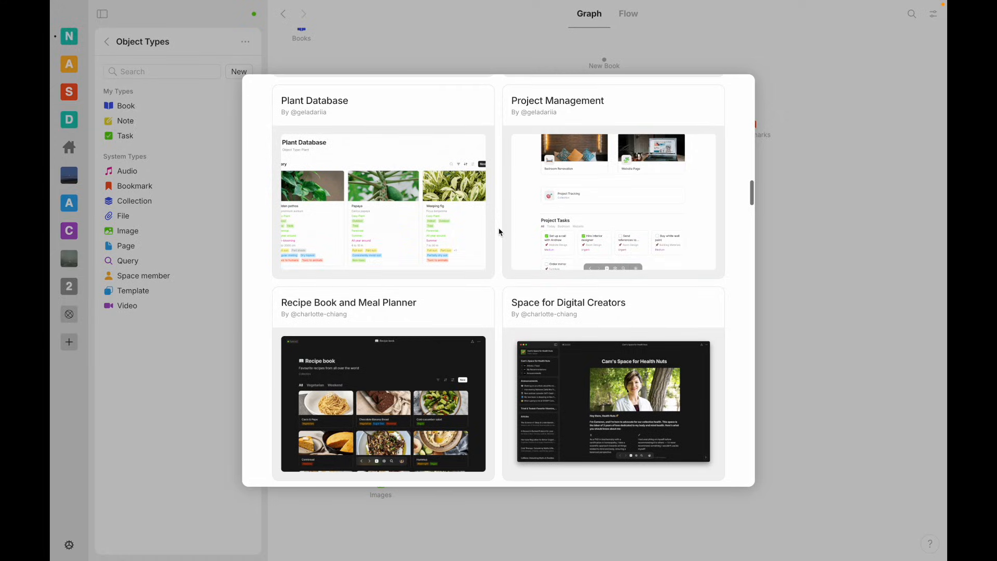
scroll(500, 232, "down", 12)
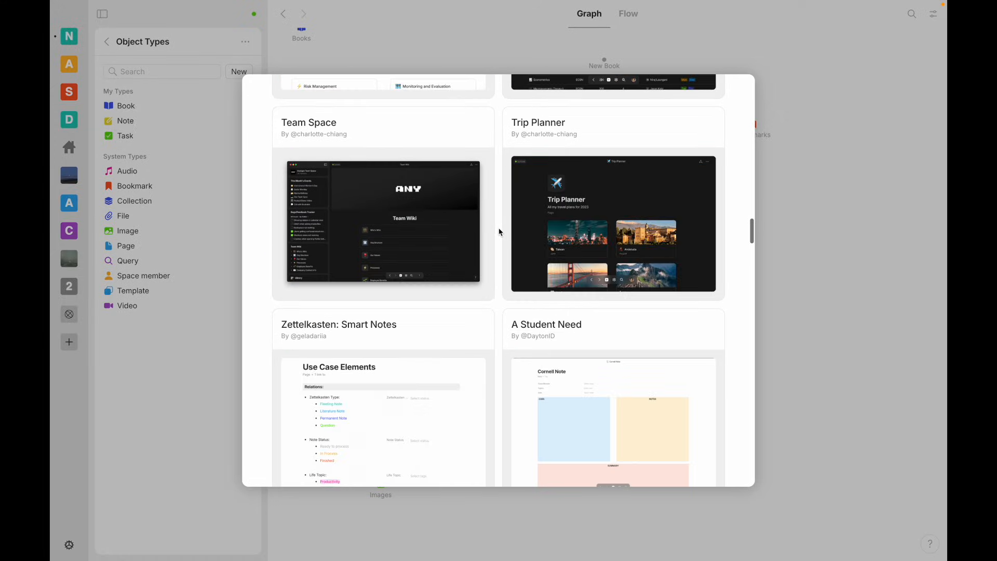
scroll(500, 233, "down", 5)
scroll(500, 233, "up", 4)
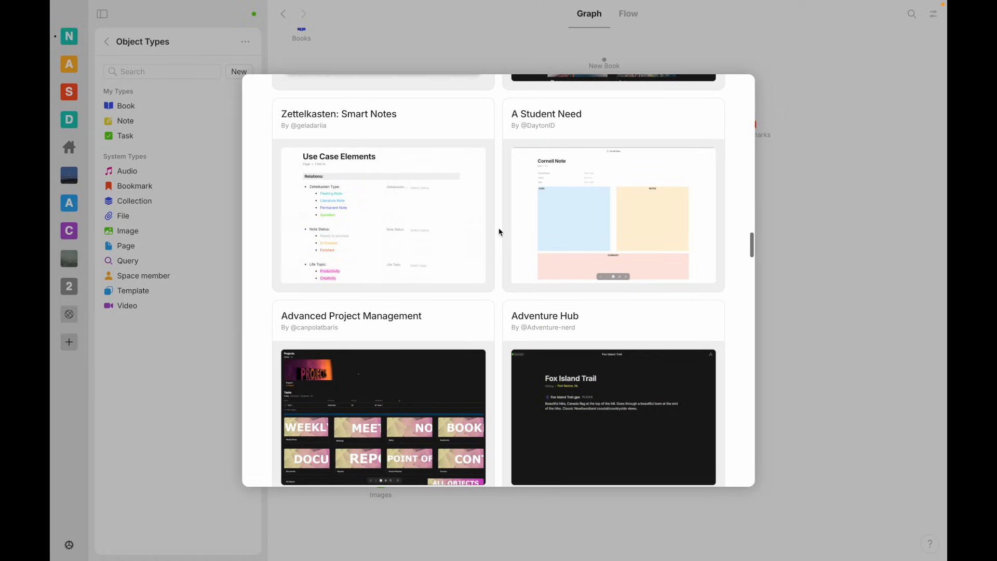
scroll(499, 232, "down", 20)
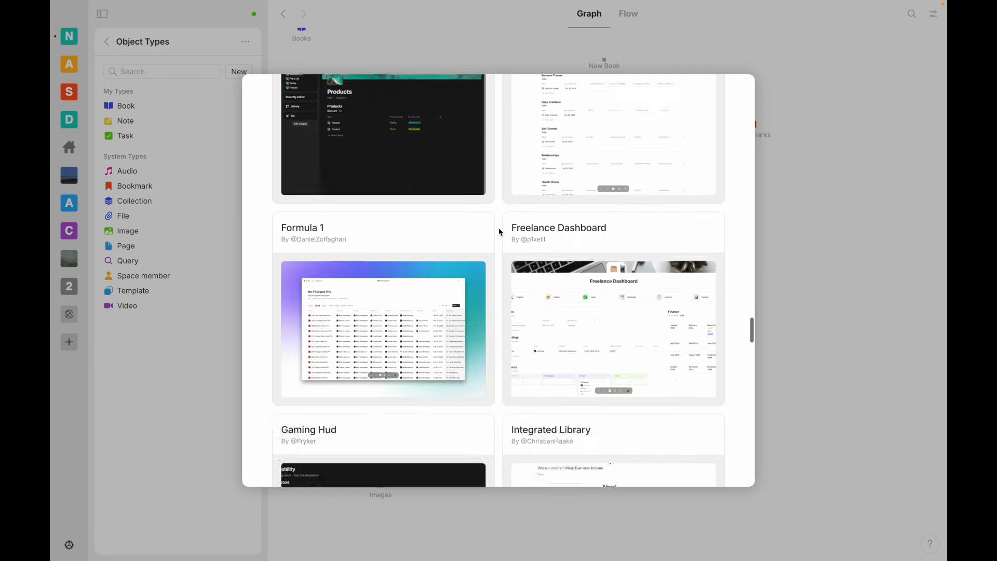
scroll(499, 232, "down", 20)
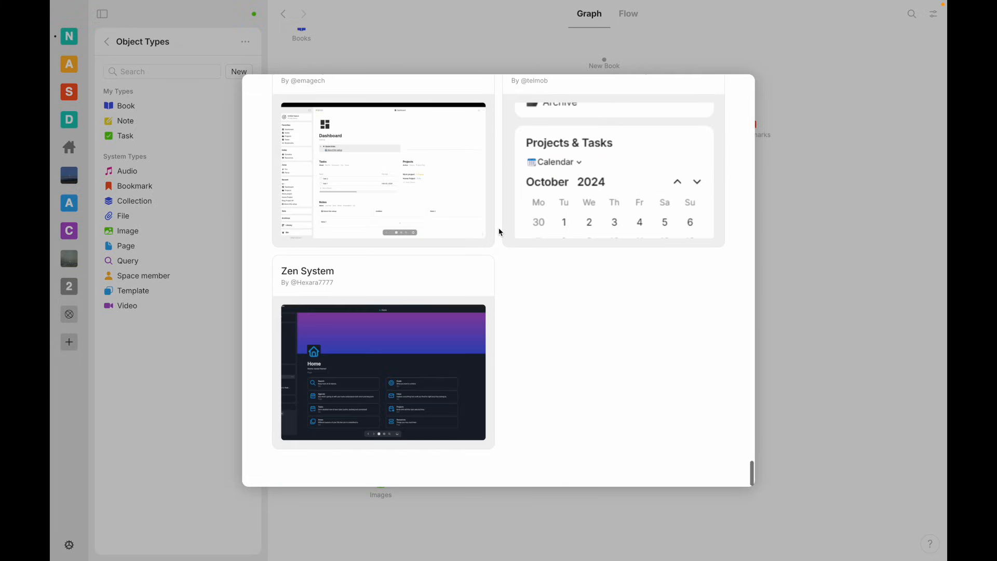
scroll(501, 232, "up", 20)
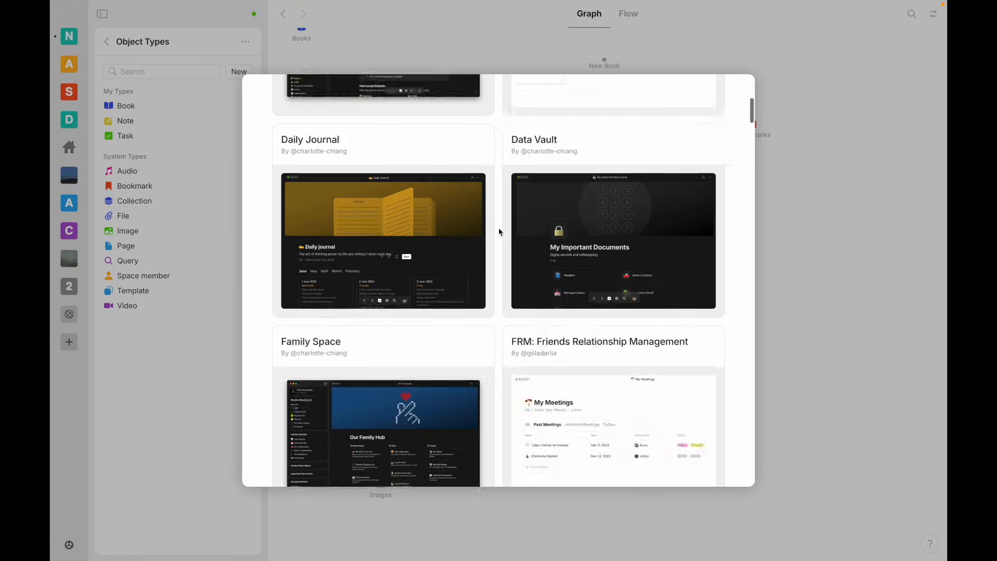
scroll(500, 232, "up", 8)
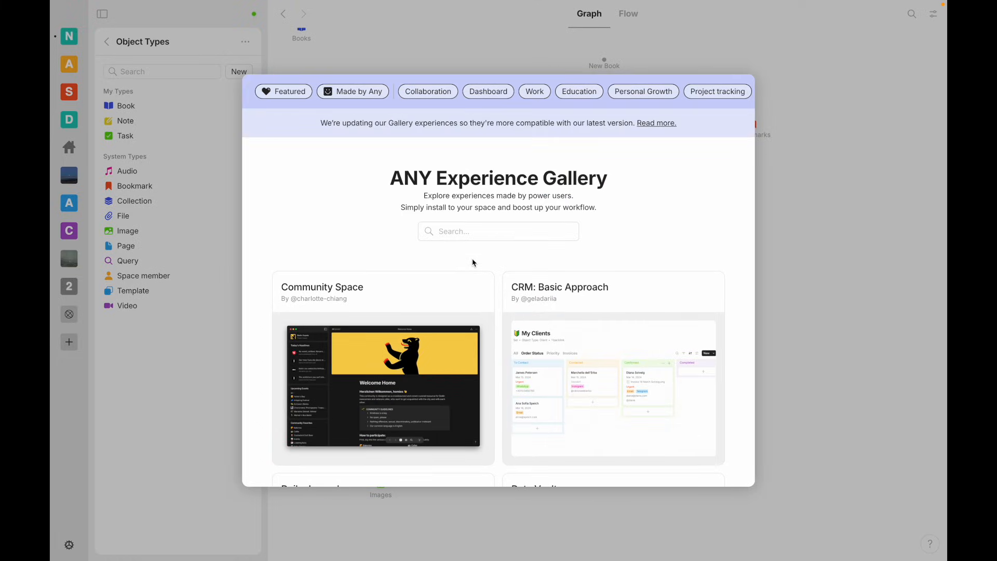
- Open the Daily Journal experience in the gallery, view its preview and description, and return to the gallery overview
scroll(477, 252, "down", 2)
scroll(431, 229, "down", 4)
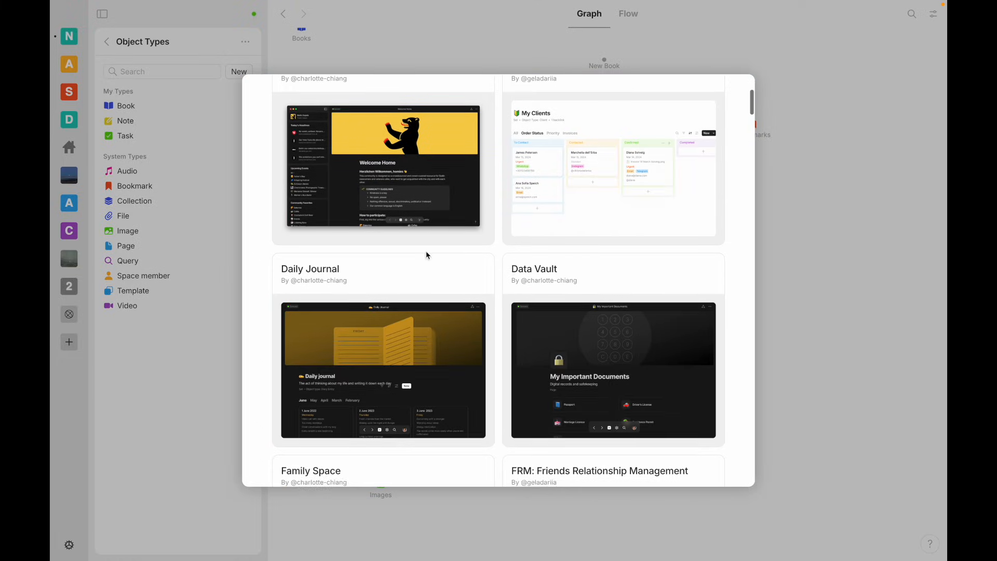
left_click(379, 290)
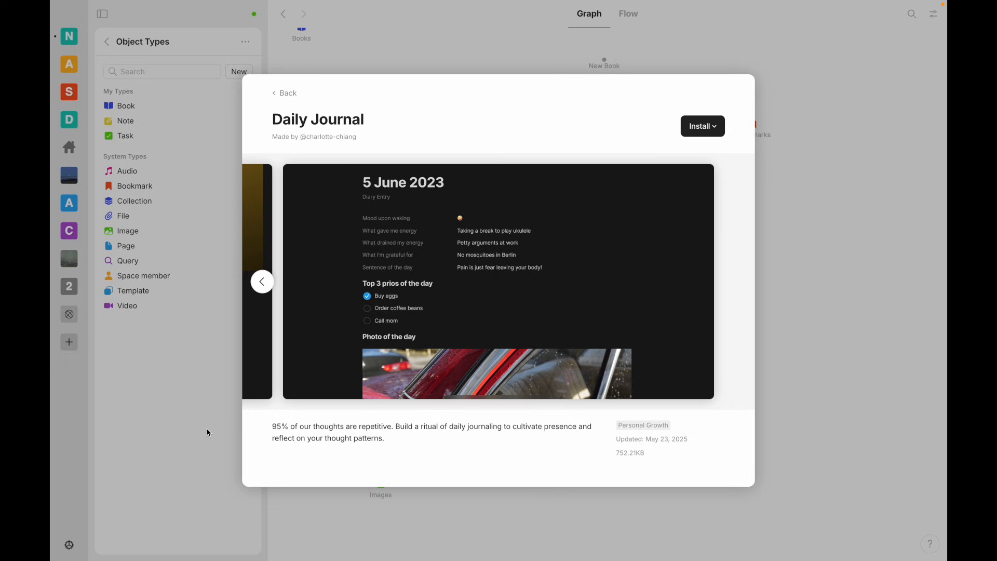
left_click(288, 94)
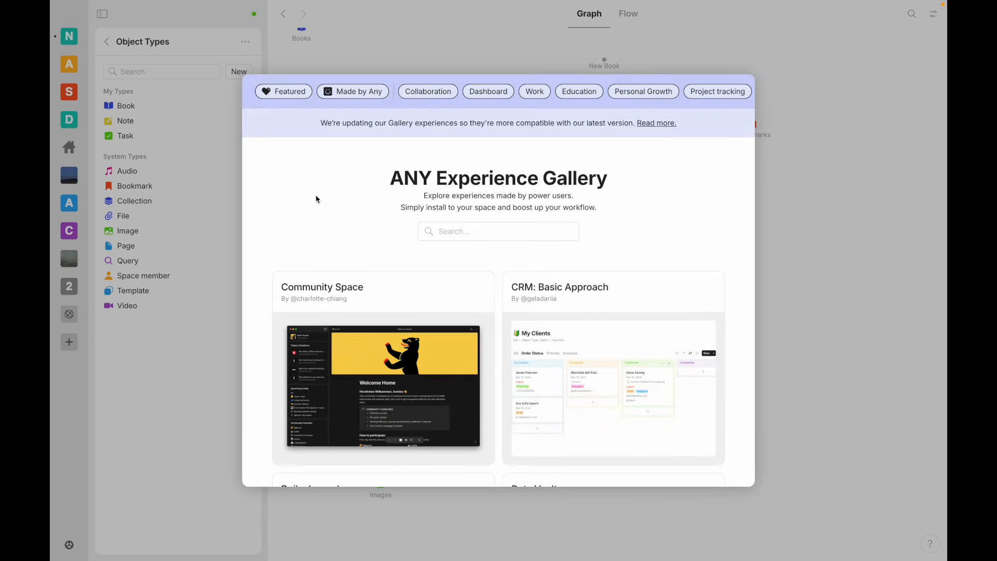